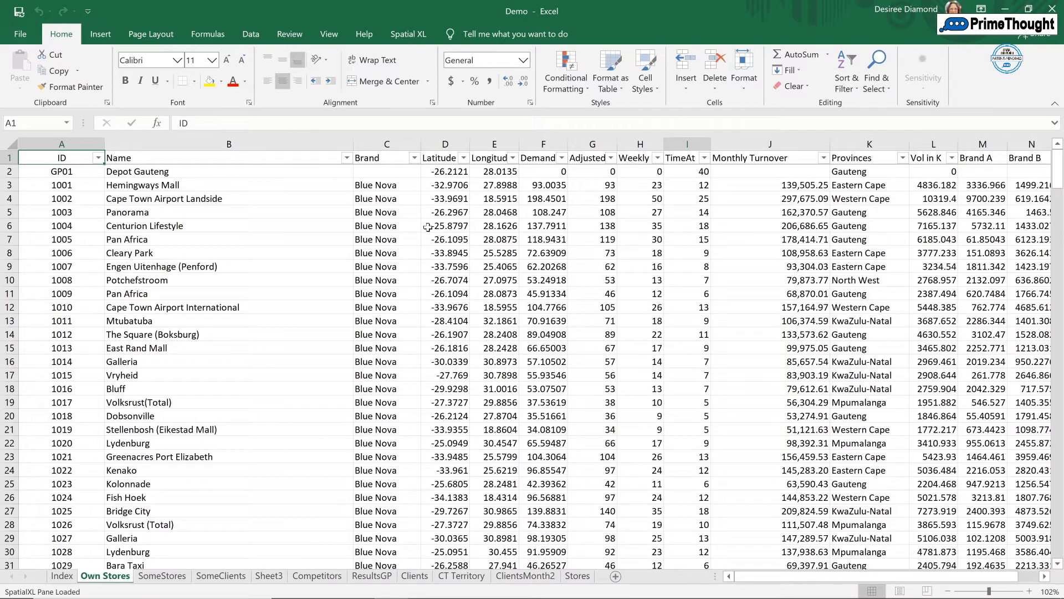
# Show the SpatialXL map pane beside the worksheet and briefly switch its background to Bing Satellite before returning to Google Roads.
pyautogui.click(419, 37)
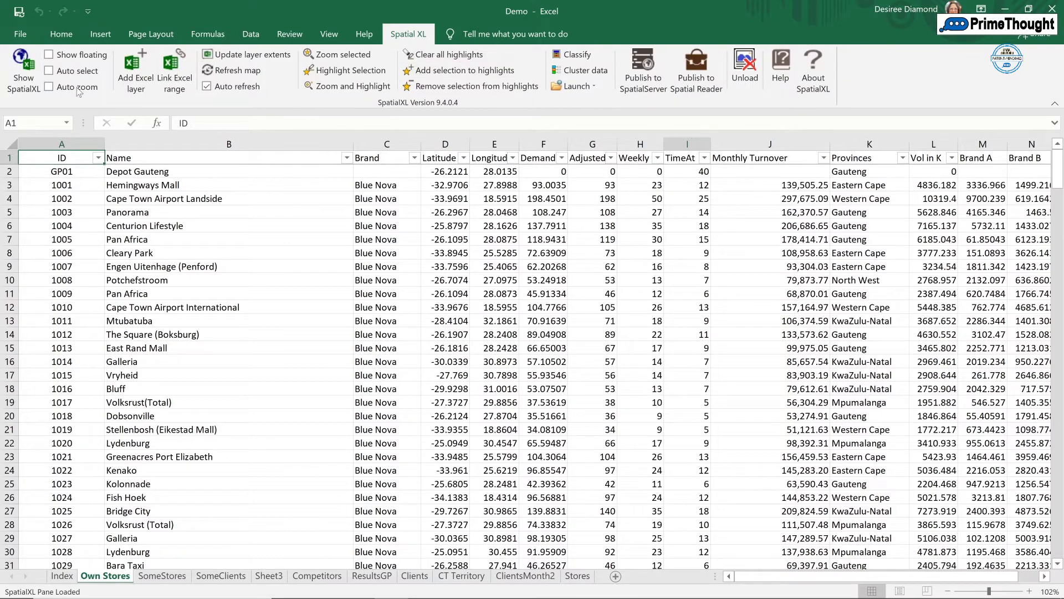
pyautogui.click(24, 72)
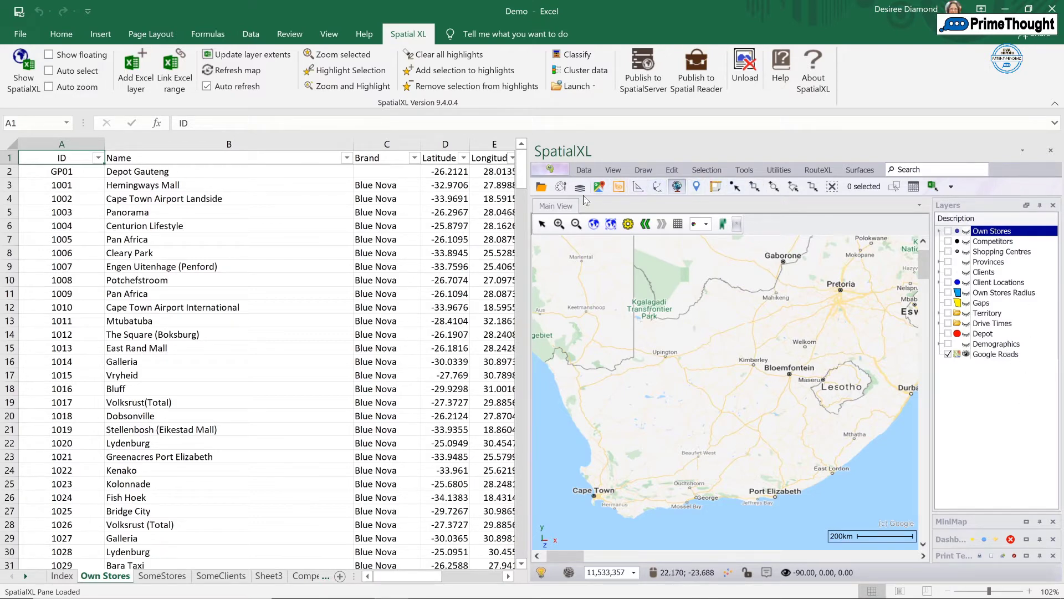
pyautogui.click(599, 188)
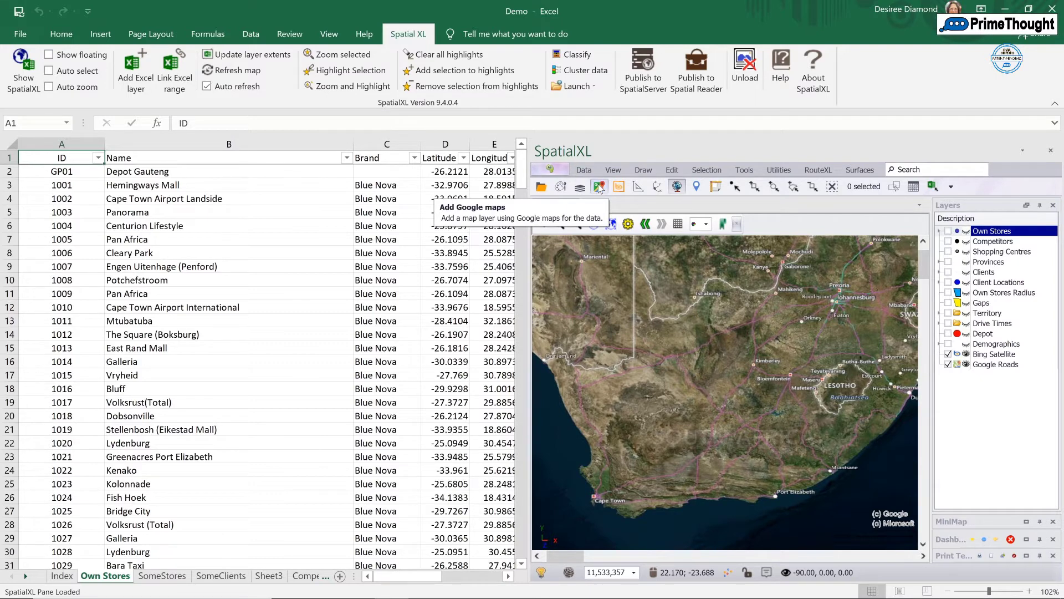
pyautogui.click(598, 188)
# Examine the Latitude column and its neighbouring Longitude column in the Own Stores sheet up to the first data row.
pyautogui.click(432, 248)
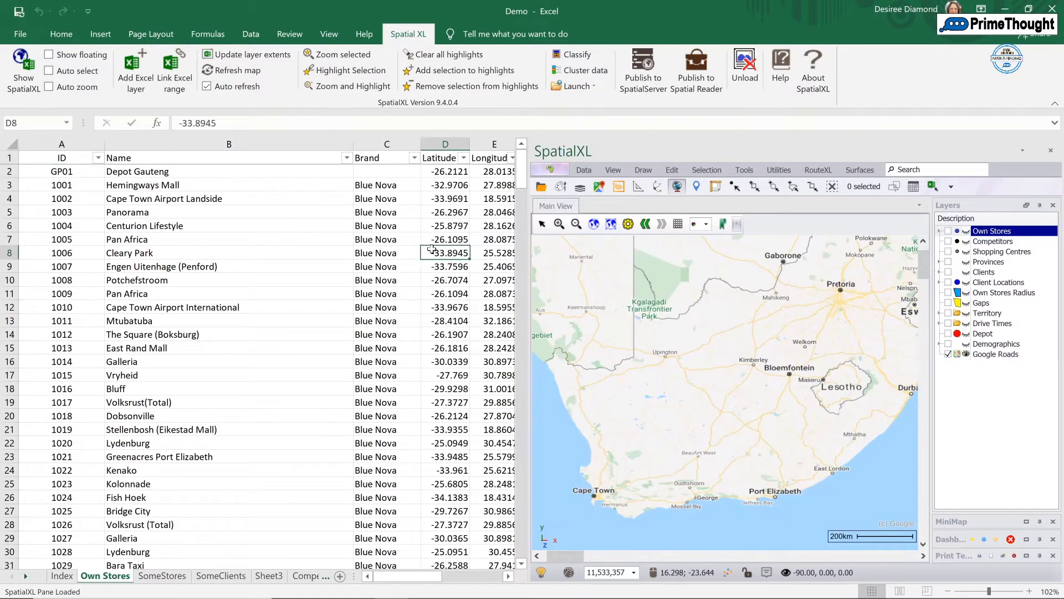
pyautogui.press('Right')
pyautogui.press('Left')
pyautogui.press('Up')
pyautogui.press('Up')
pyautogui.press('Up')
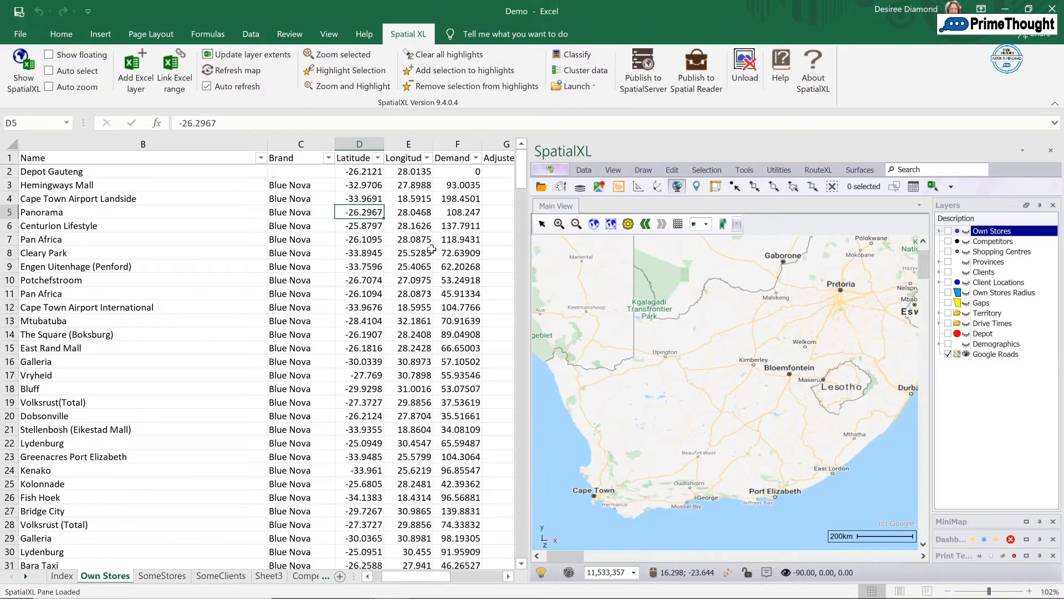
pyautogui.press('Up')
pyautogui.press('Up')
pyautogui.press('Up')
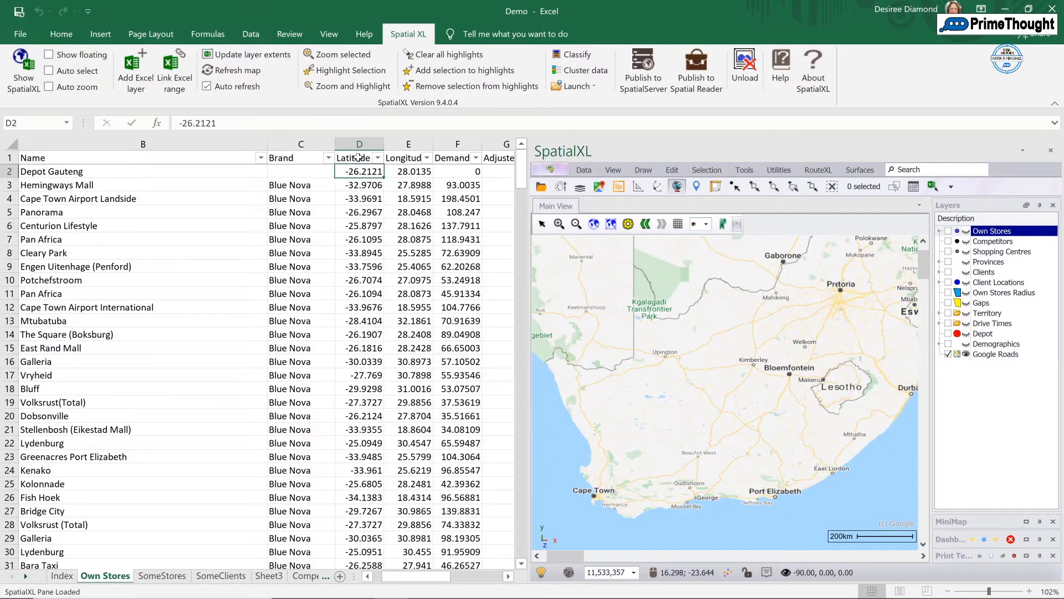
# Add the Own Stores sheet's data to the map as an Excel layer, keeping the default styling.
pyautogui.click(402, 193)
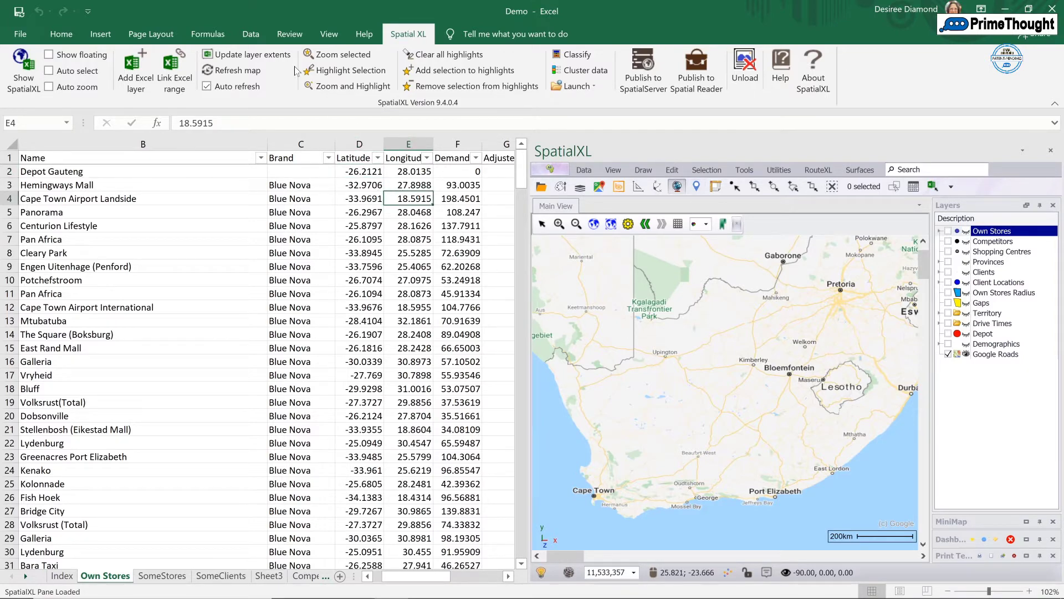
pyautogui.click(133, 66)
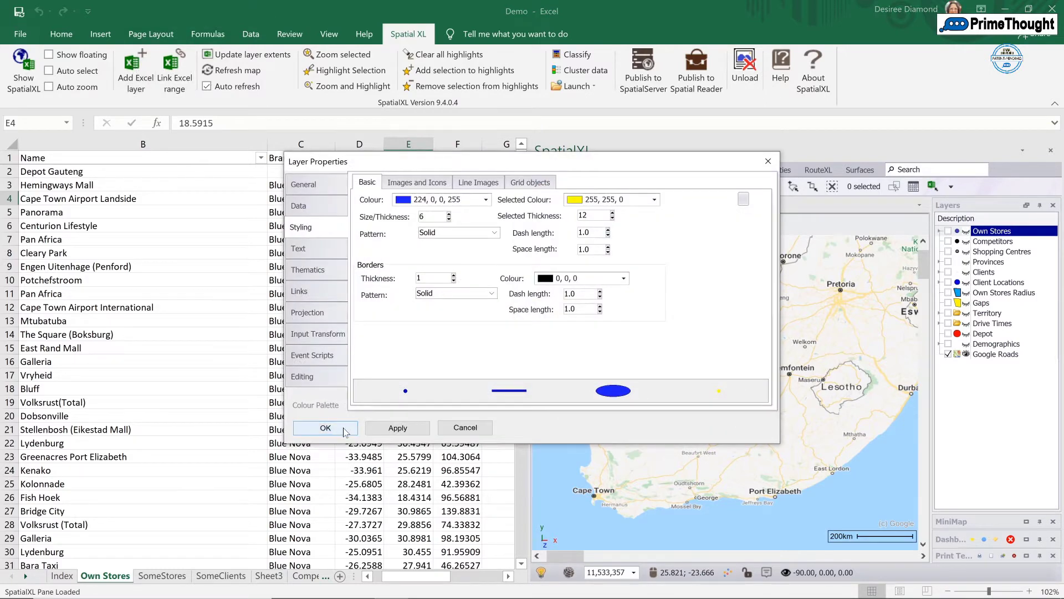
pyautogui.click(343, 431)
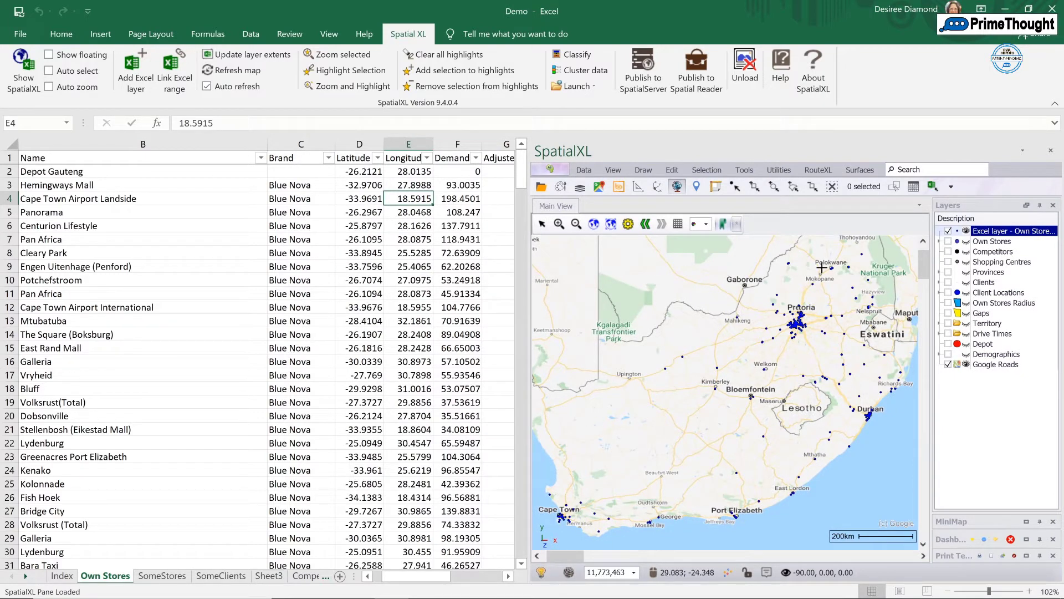
# Review the general and data source properties of the new Own Stores Excel layer, keeping the coordinate columns in view.
pyautogui.rightClick(996, 236)
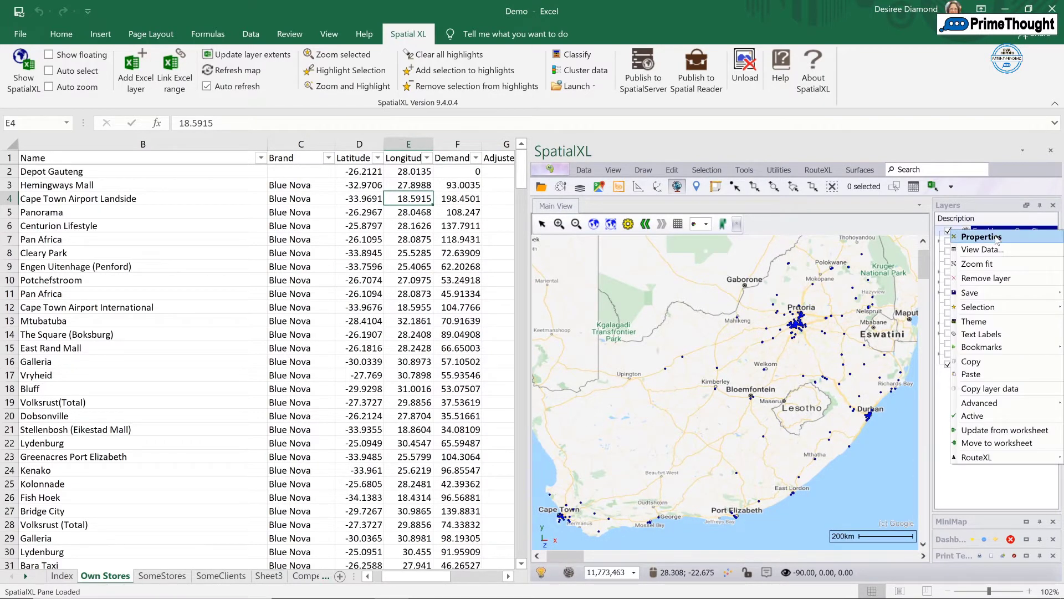
pyautogui.click(998, 236)
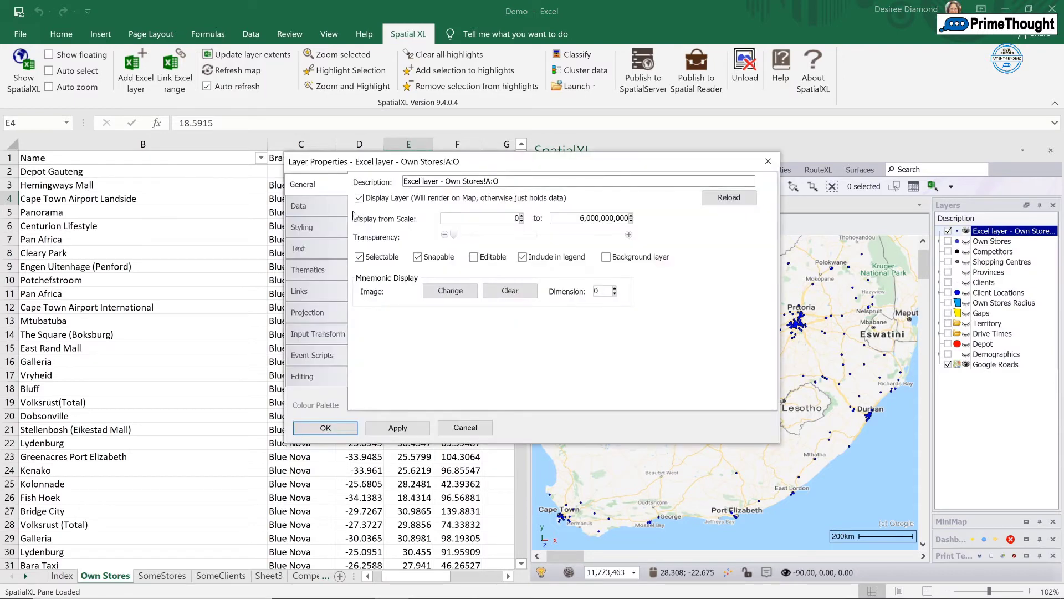
pyautogui.click(329, 212)
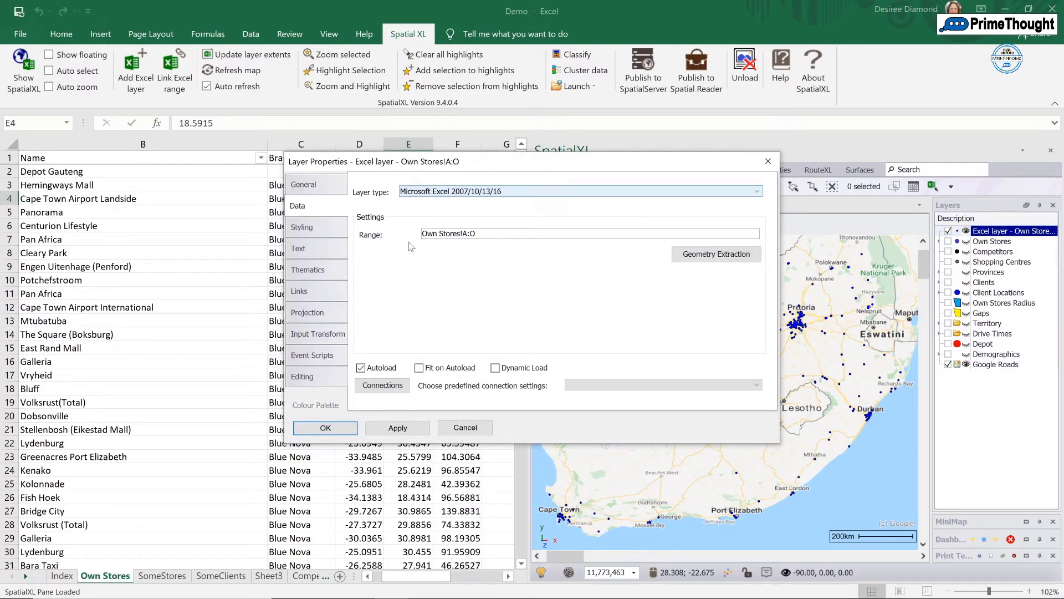
pyautogui.moveTo(100, 573)
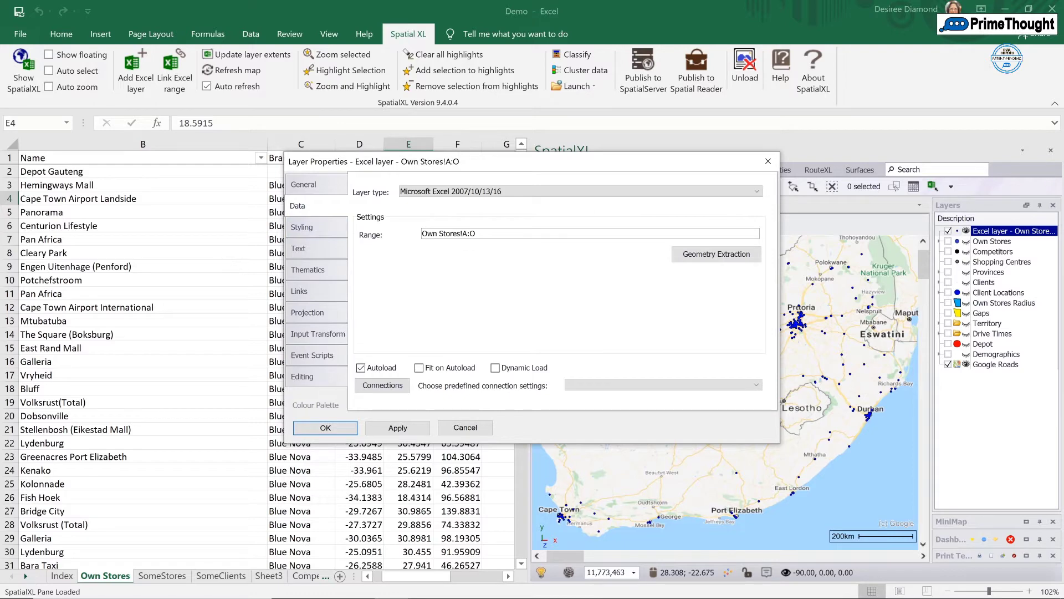
pyautogui.moveTo(592, 165); pyautogui.dragTo(592, 234)
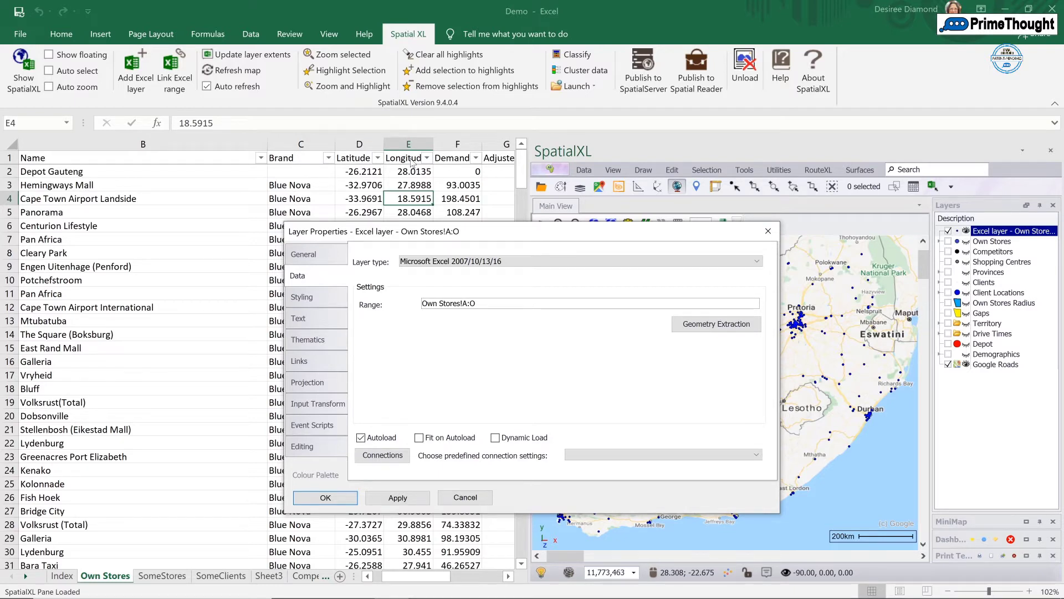
# Inspect the layer's geometry extraction types and the Point option's column settings, and leave the layer properties without saving.
pyautogui.click(710, 327)
pyautogui.click(548, 261)
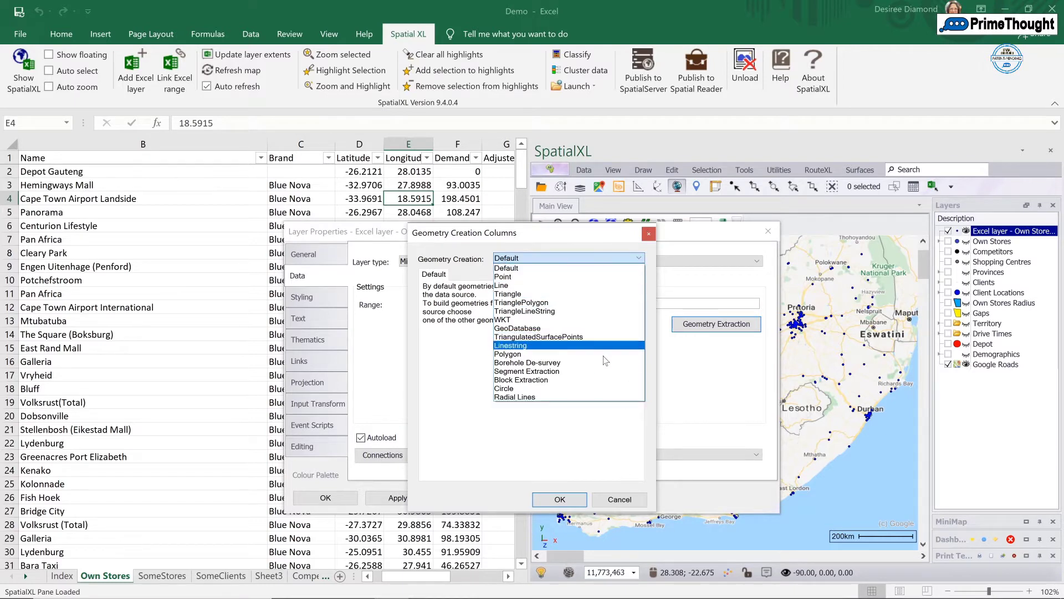
pyautogui.click(553, 277)
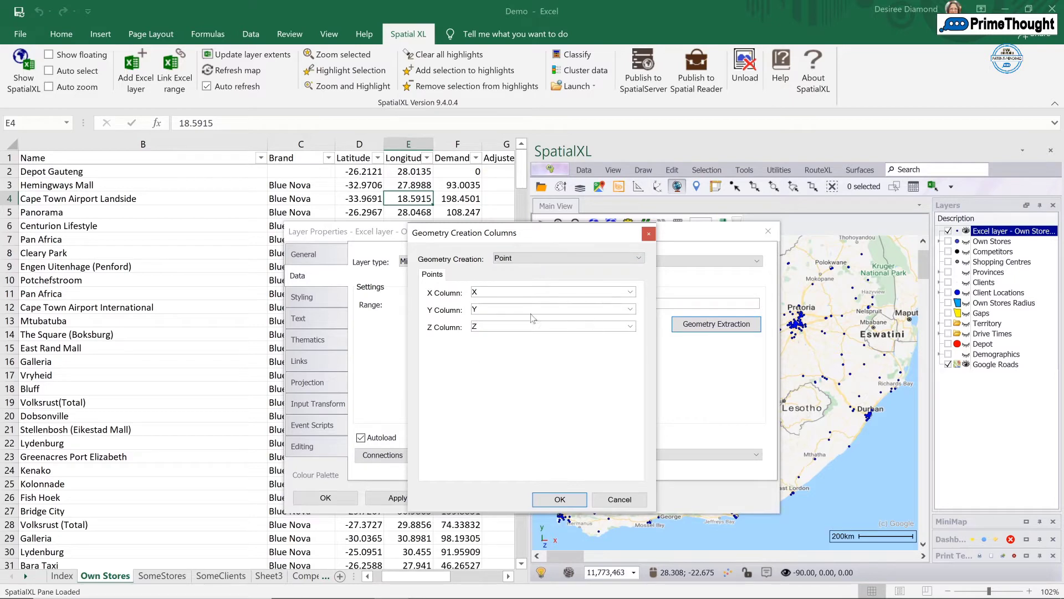
pyautogui.click(620, 499)
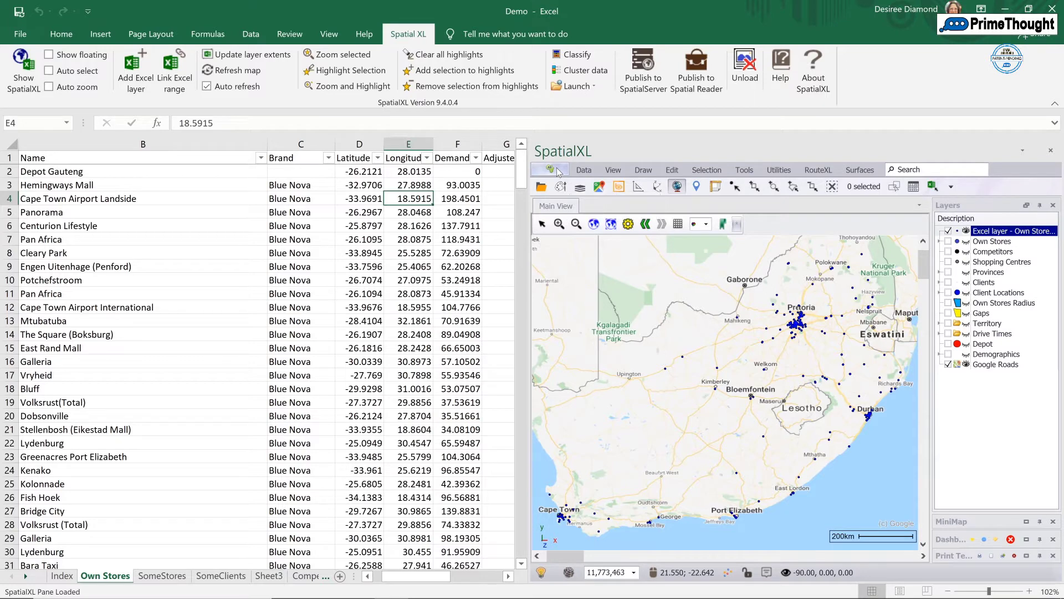
# Open the StoryBoard window and remove the added Own Stores Excel layer from the map.
pyautogui.click(555, 169)
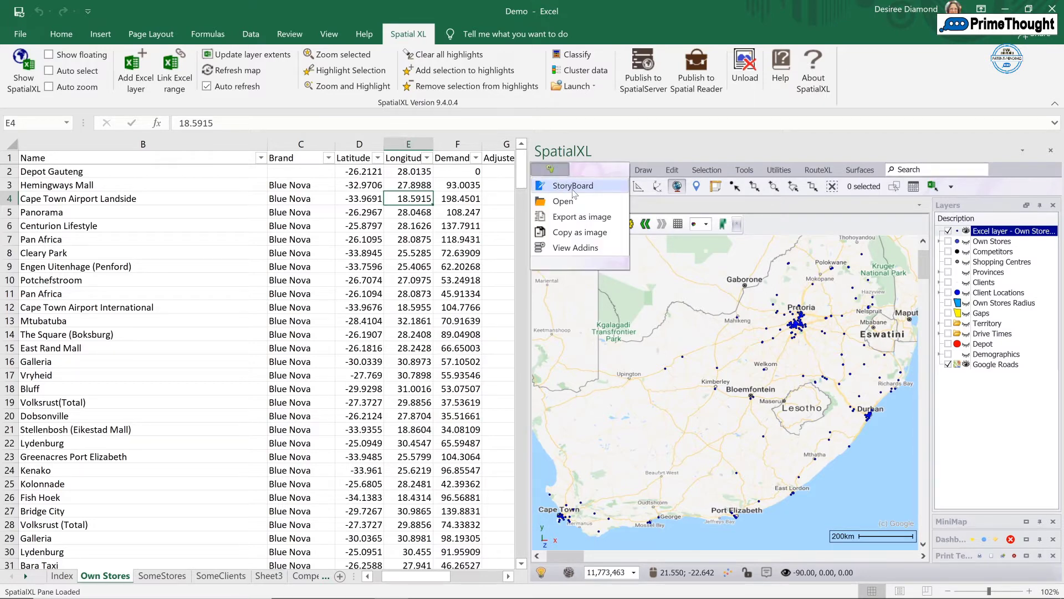
pyautogui.click(572, 188)
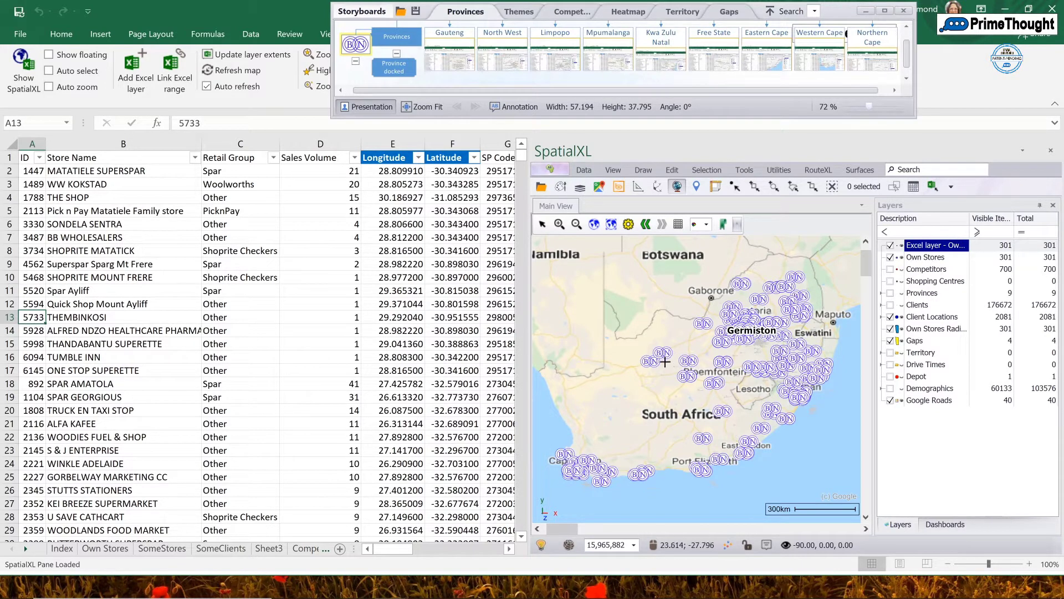
pyautogui.rightClick(923, 251)
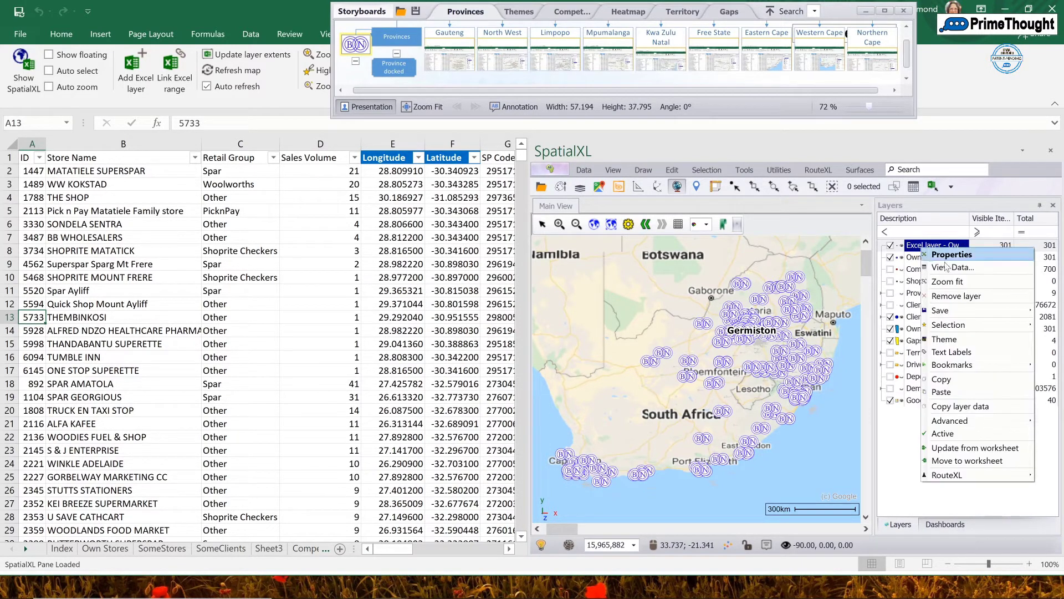
pyautogui.click(955, 297)
pyautogui.click(543, 358)
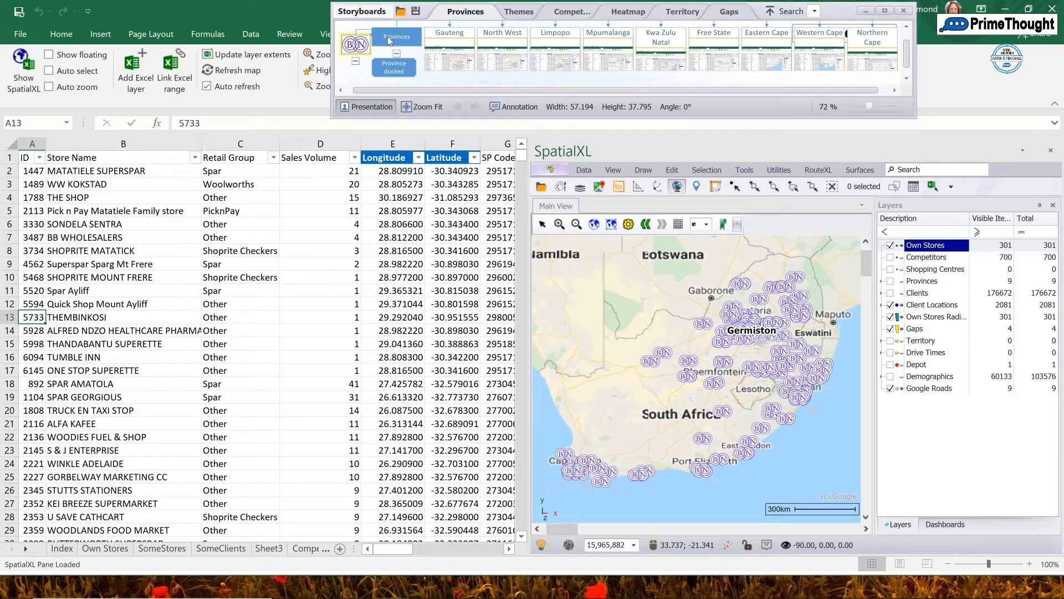
# Show the Provinces storyboard view on the full map and expand the Own Stores layer's province legend.
pyautogui.click(355, 61)
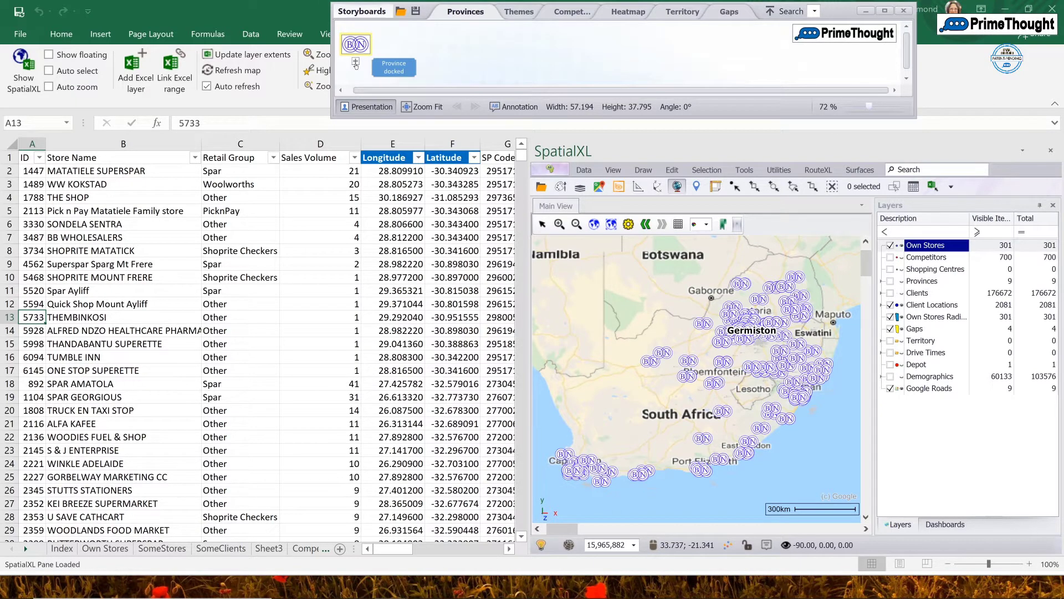
pyautogui.click(355, 62)
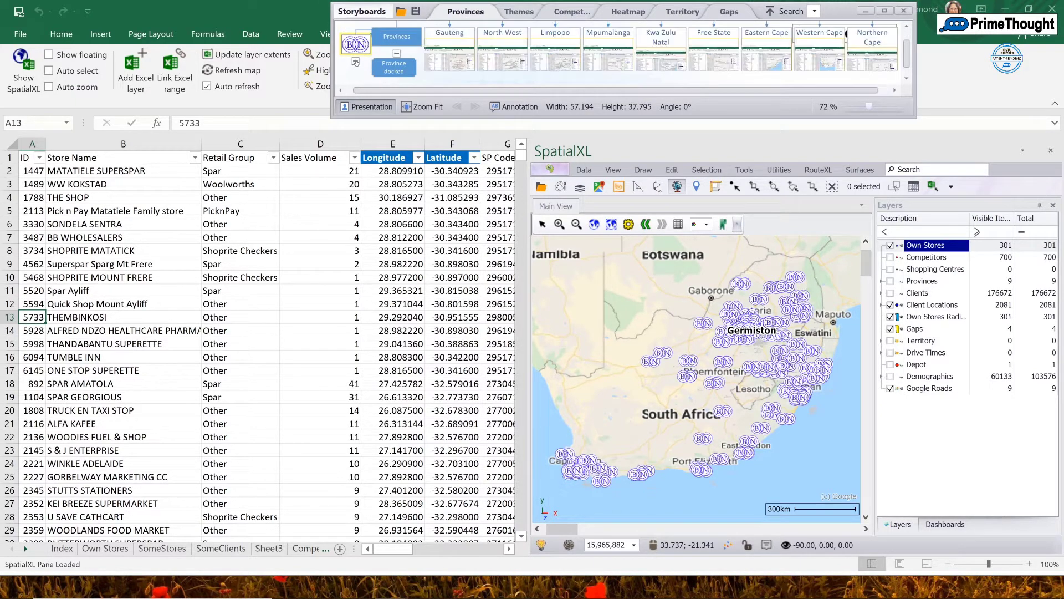
pyautogui.click(396, 39)
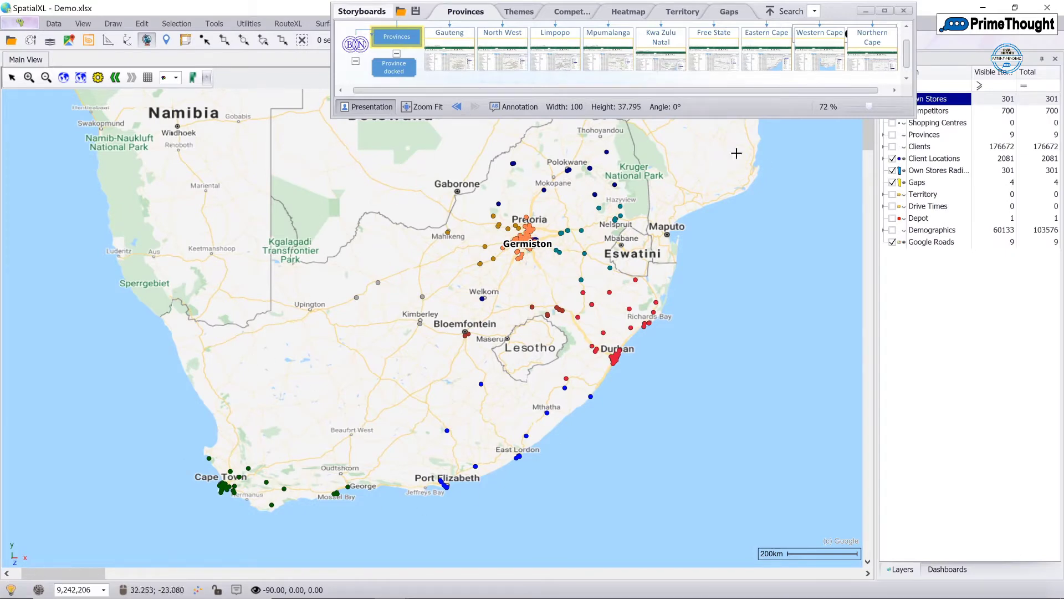
pyautogui.moveTo(838, 10); pyautogui.dragTo(783, 16)
pyautogui.click(885, 99)
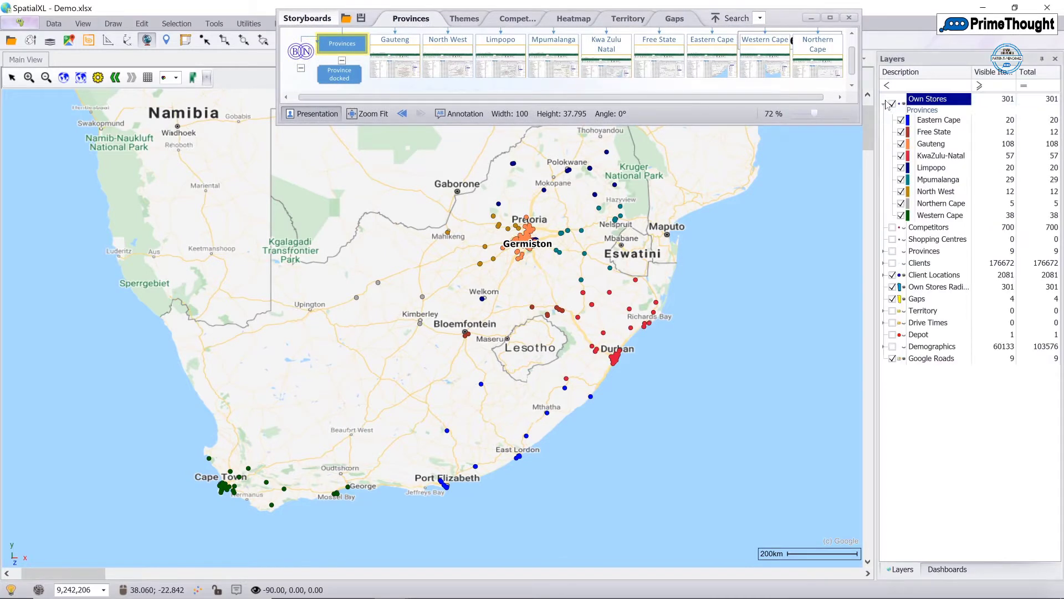
# Step through the Province docked, Gauteng, North West and Limpopo storyboard views.
pyautogui.click(346, 78)
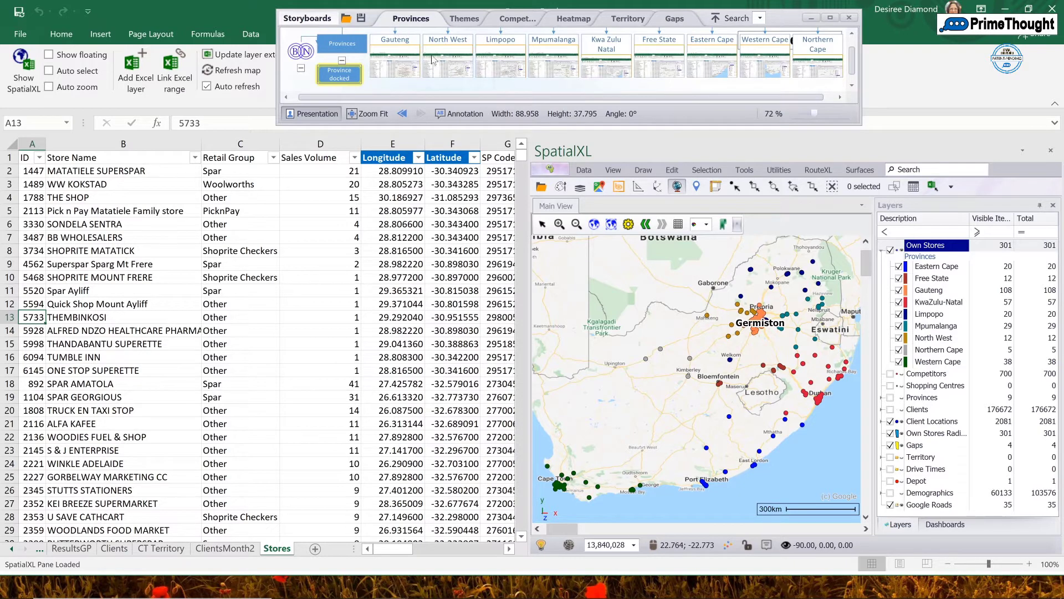
pyautogui.click(396, 60)
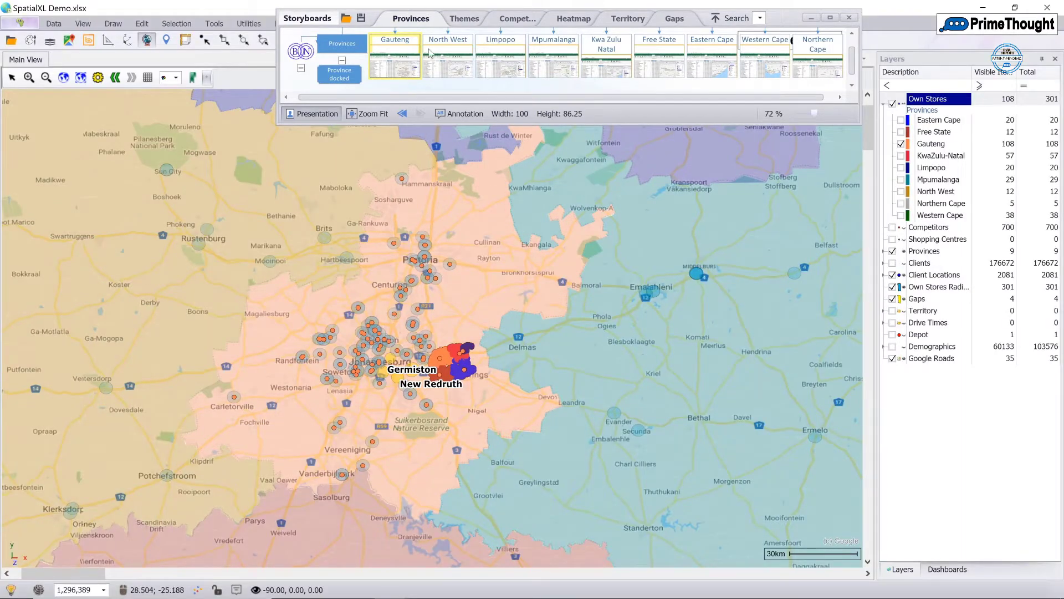
pyautogui.click(451, 65)
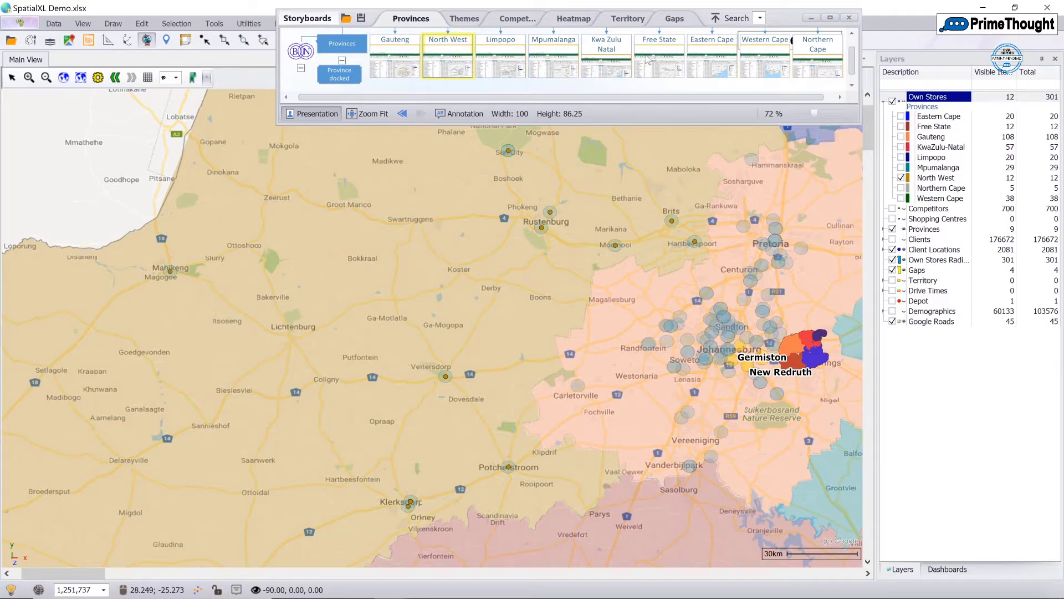
pyautogui.click(497, 61)
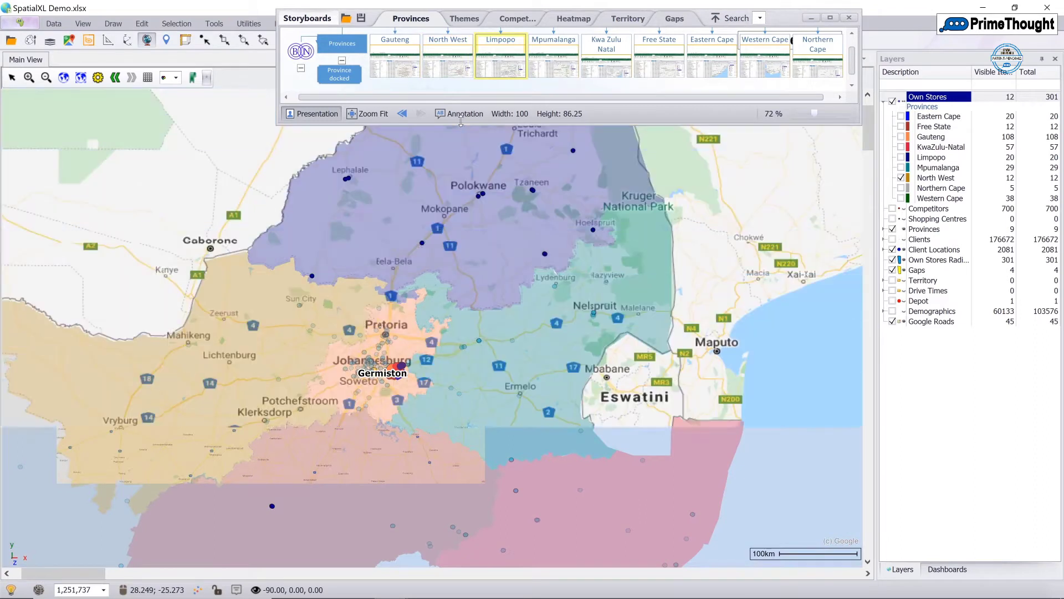
# Read the annotation on the Limpopo storyboard view, close it, and show the Mpumalanga view.
pyautogui.click(458, 115)
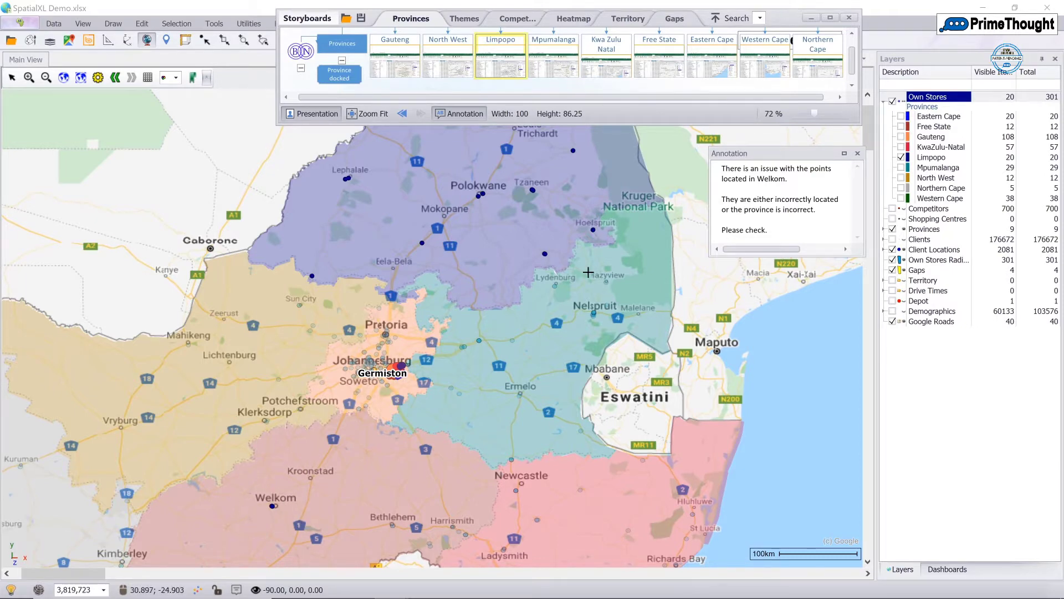
pyautogui.click(857, 154)
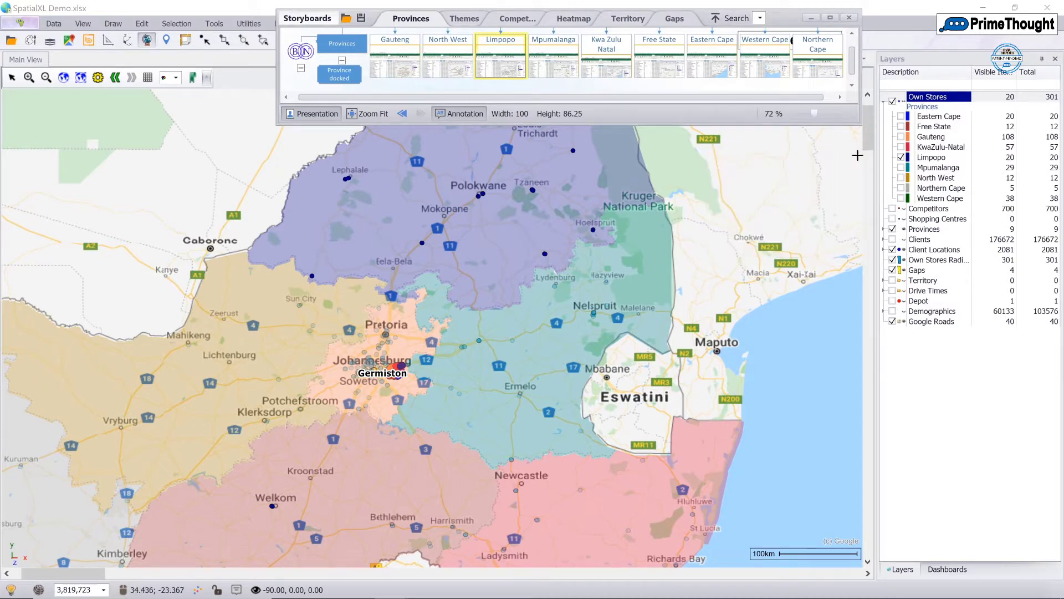
pyautogui.click(551, 56)
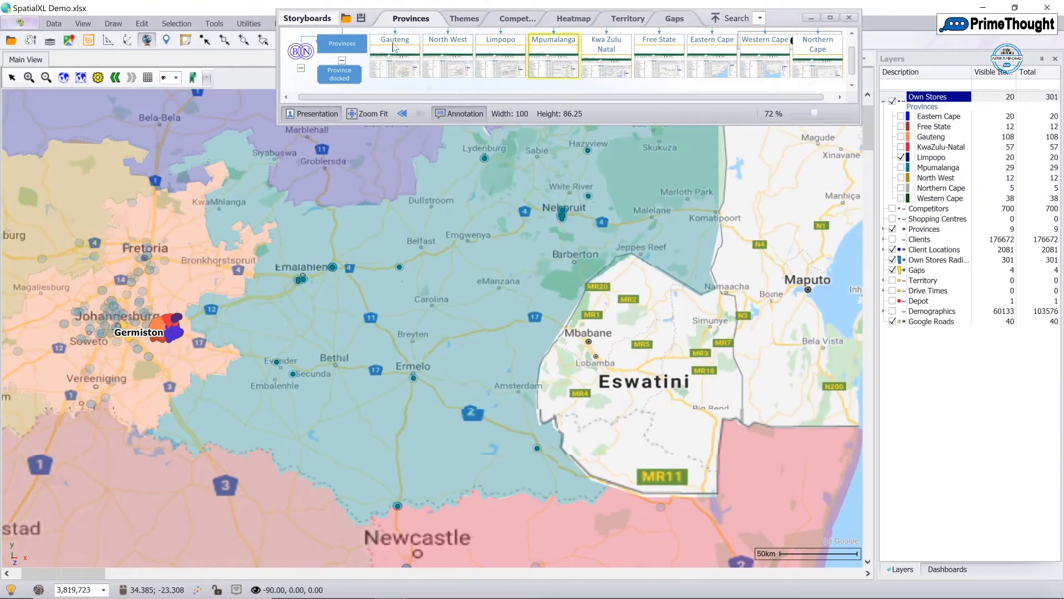
# Return to the Provinces overview with the Storyboards window minimised and the Own Stores legend collapsed.
pyautogui.click(352, 52)
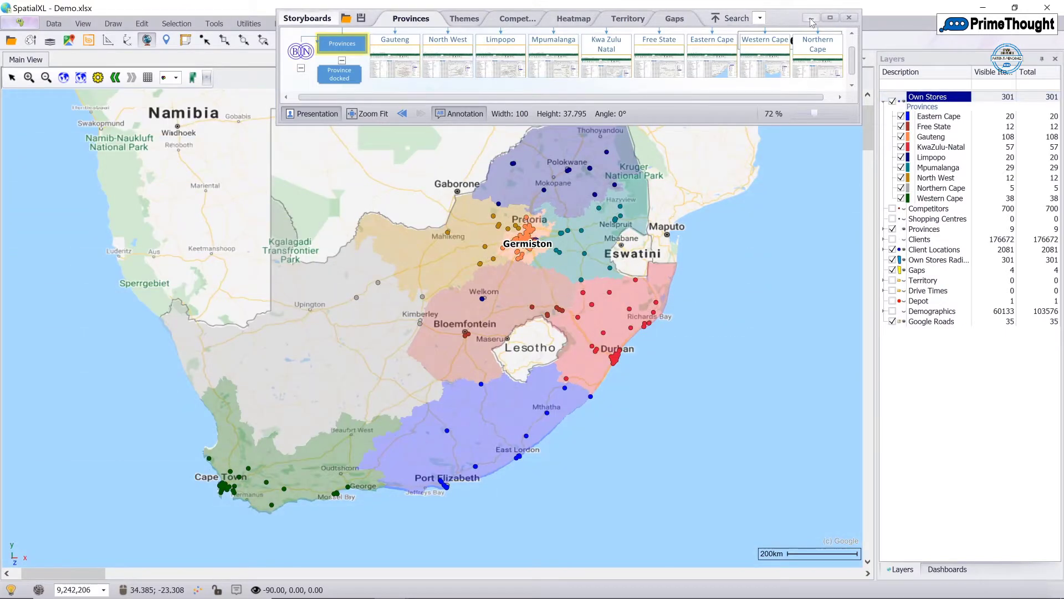
pyautogui.click(811, 20)
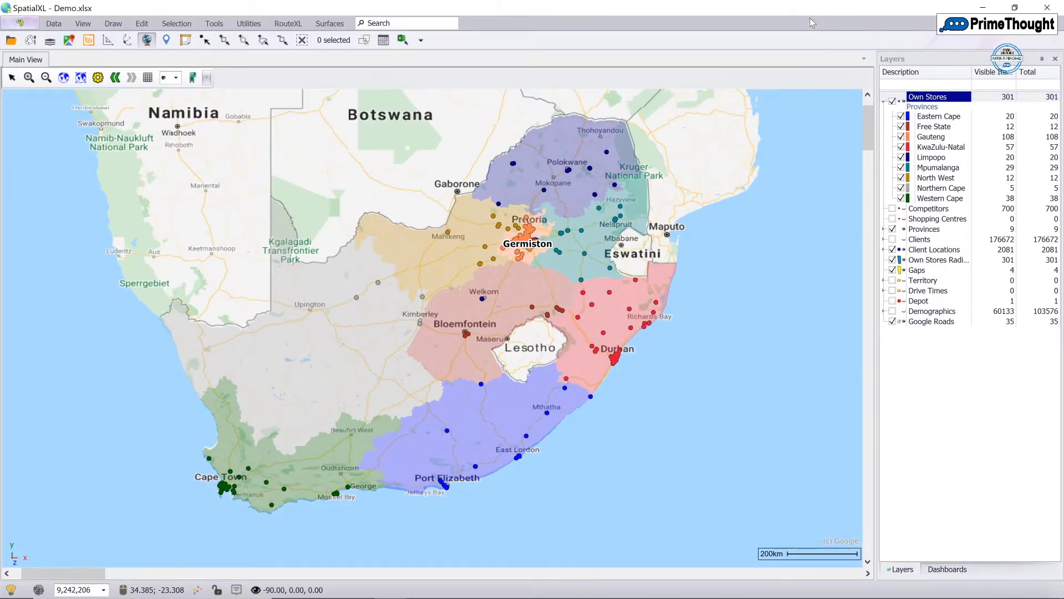
pyautogui.click(883, 101)
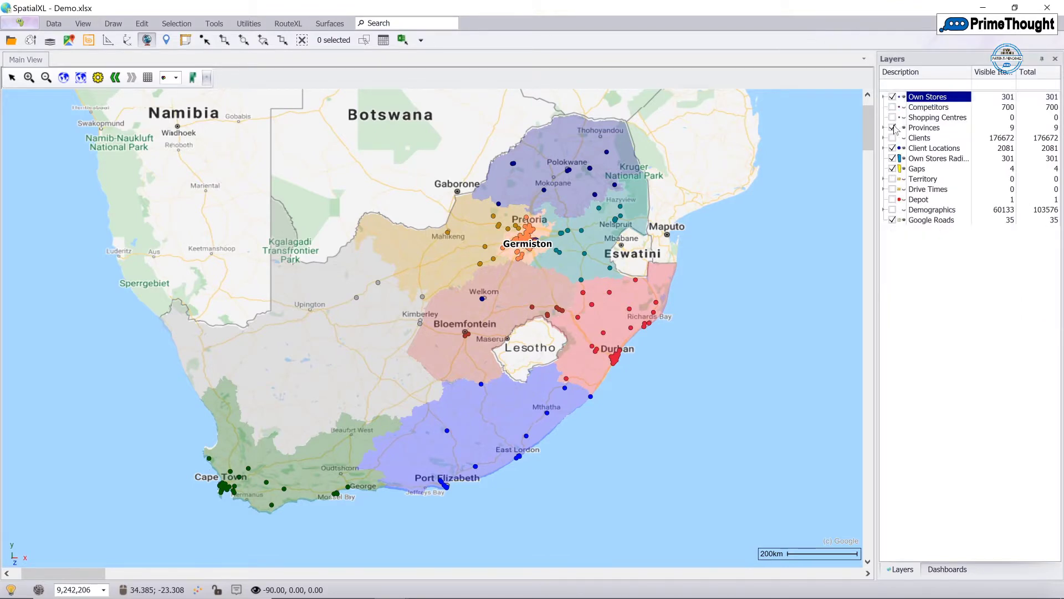
# Hide the Provinces, Gaps, Client Locations and Own Stores Radius layers on the map.
pyautogui.click(893, 128)
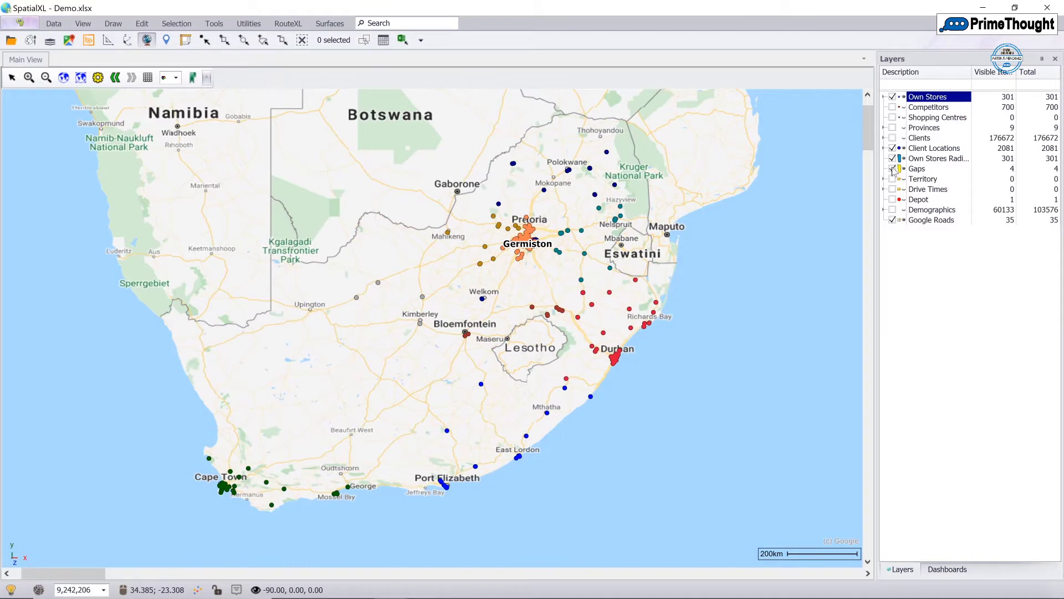
pyautogui.click(893, 168)
pyautogui.click(893, 148)
pyautogui.click(937, 159)
pyautogui.moveTo(933, 162)
pyautogui.mouseDown()
pyautogui.moveTo(923, 107)
pyautogui.moveTo(922, 160)
pyautogui.moveTo(950, 160)
pyautogui.mouseUp()
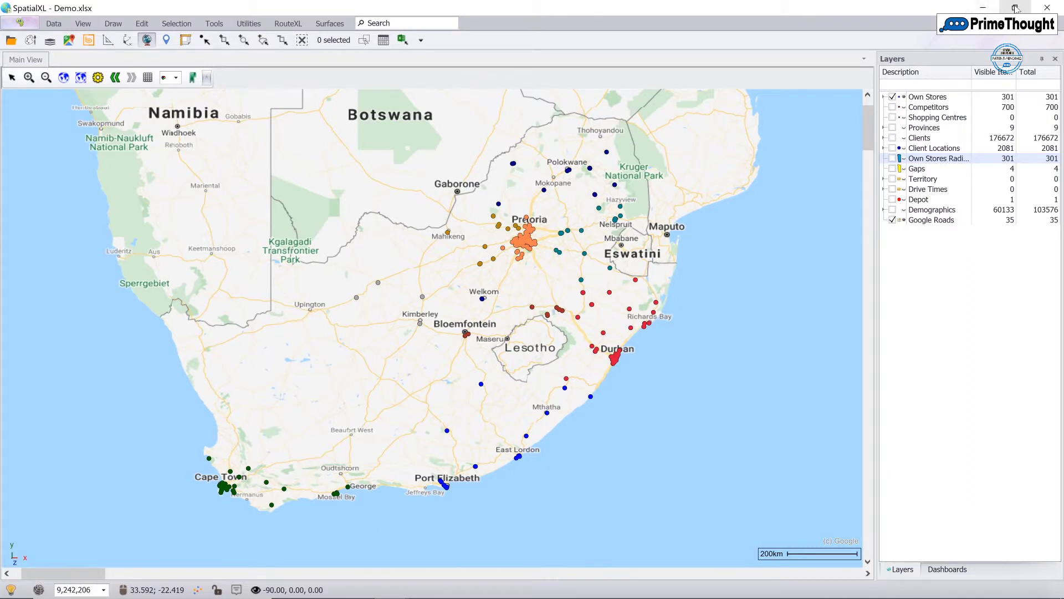
# Return the map to its docked pane beside the Excel worksheet and open the Own Stores sheet.
pyautogui.click(1050, 7)
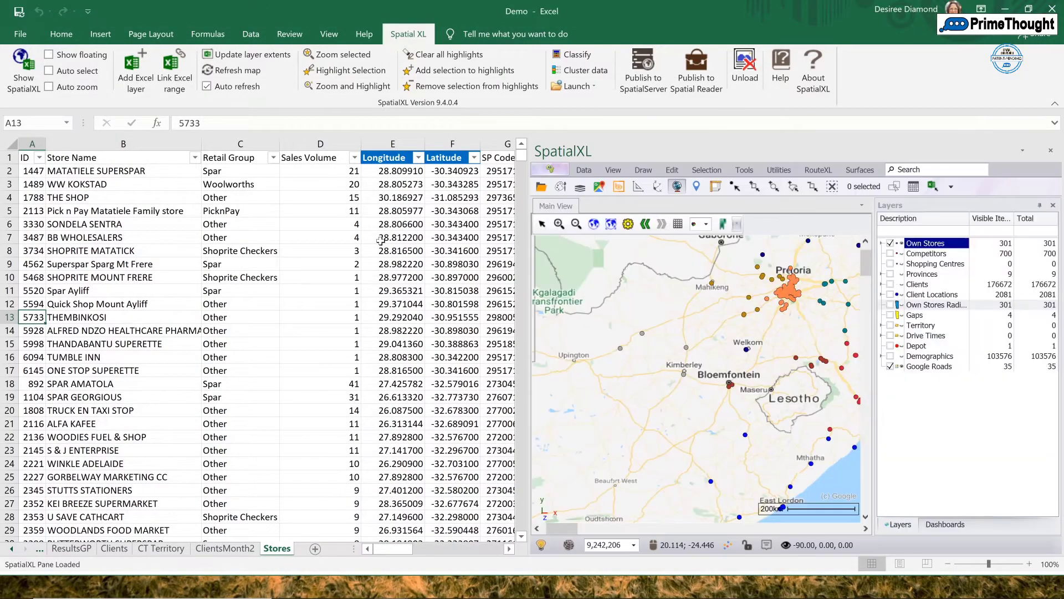
pyautogui.click(397, 237)
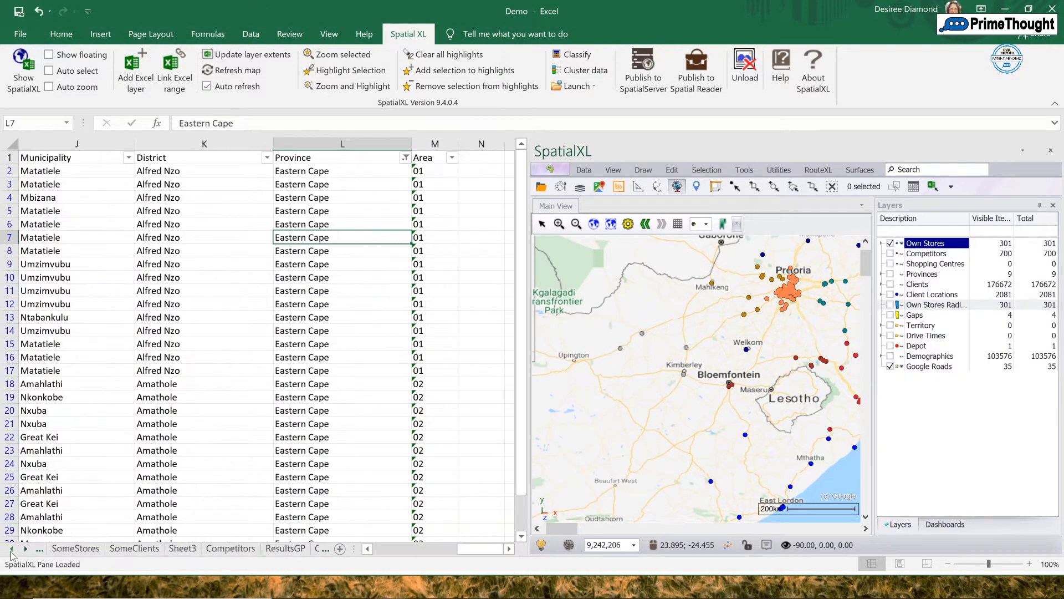
pyautogui.click(11, 549)
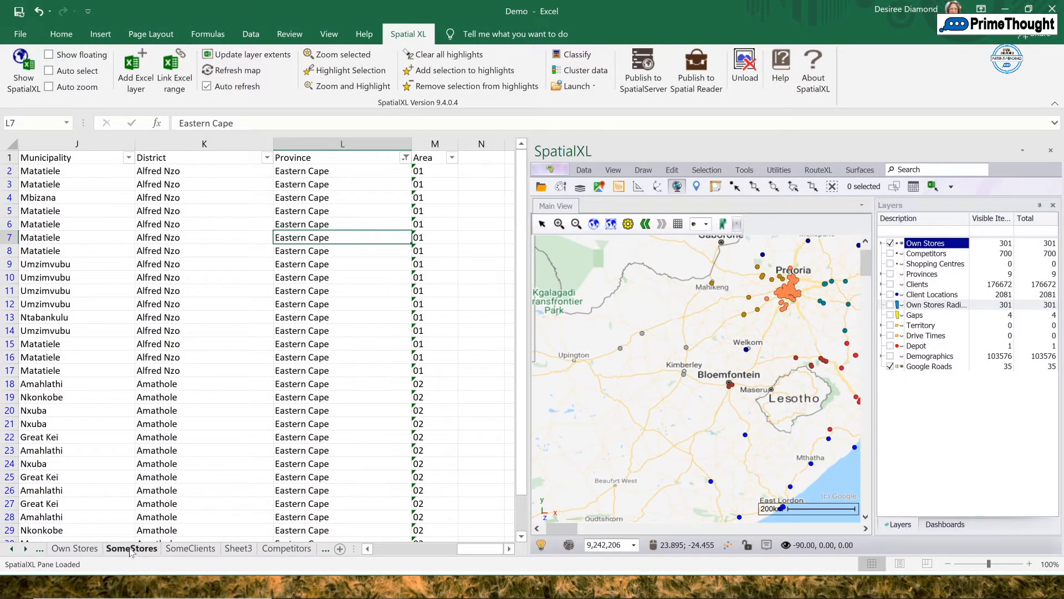
pyautogui.click(88, 549)
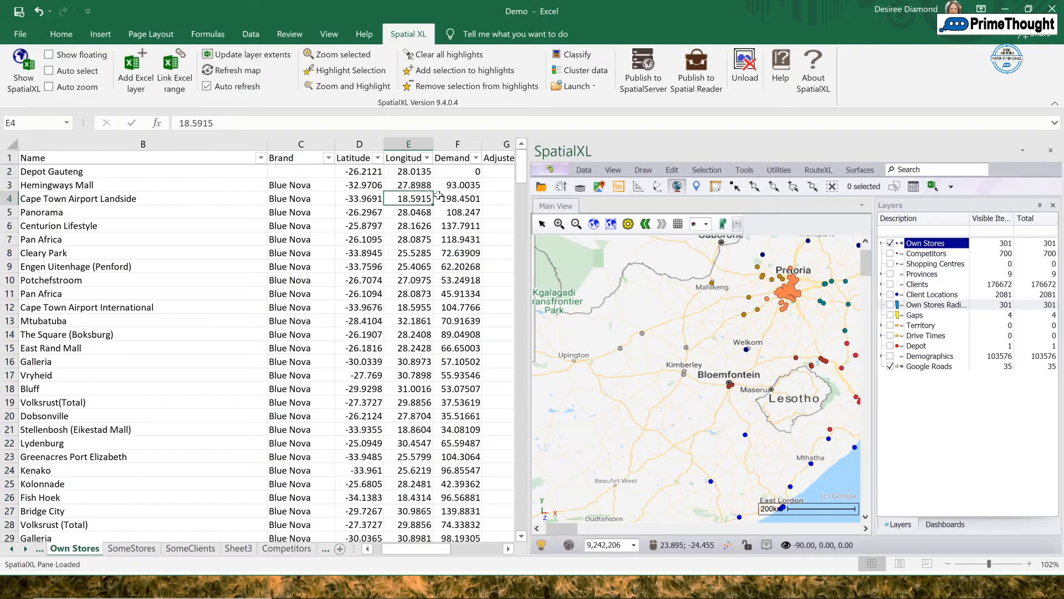
# Filter the Provinces column of the Own Stores sheet to Eastern Cape only.
pyautogui.press('Right')
pyautogui.press('Right')
pyautogui.press('Right')
pyautogui.press('Right')
pyautogui.press('Right')
pyautogui.press('Right')
pyautogui.press('Right')
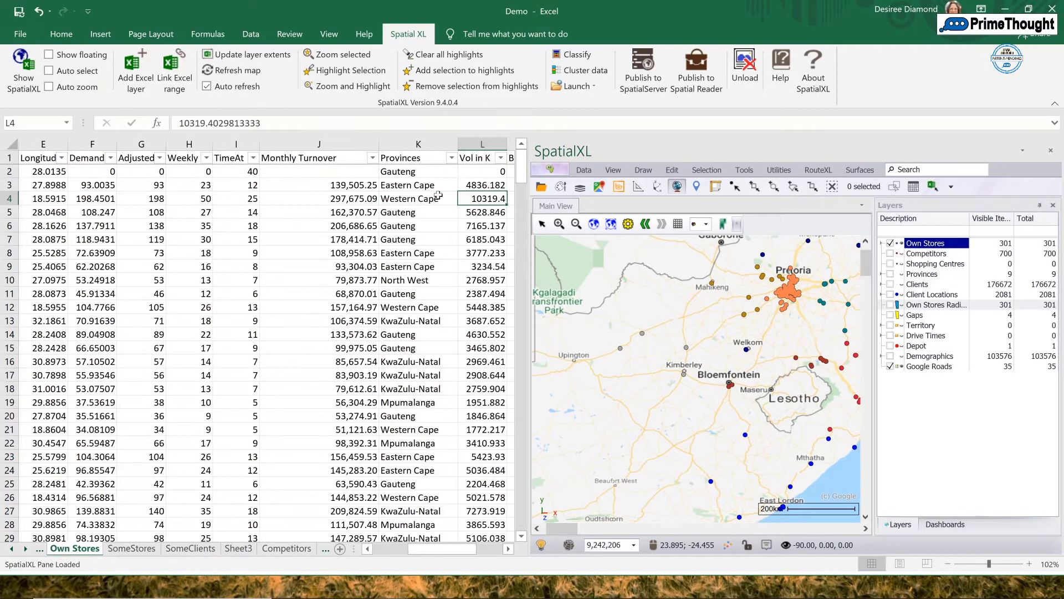
pyautogui.click(451, 158)
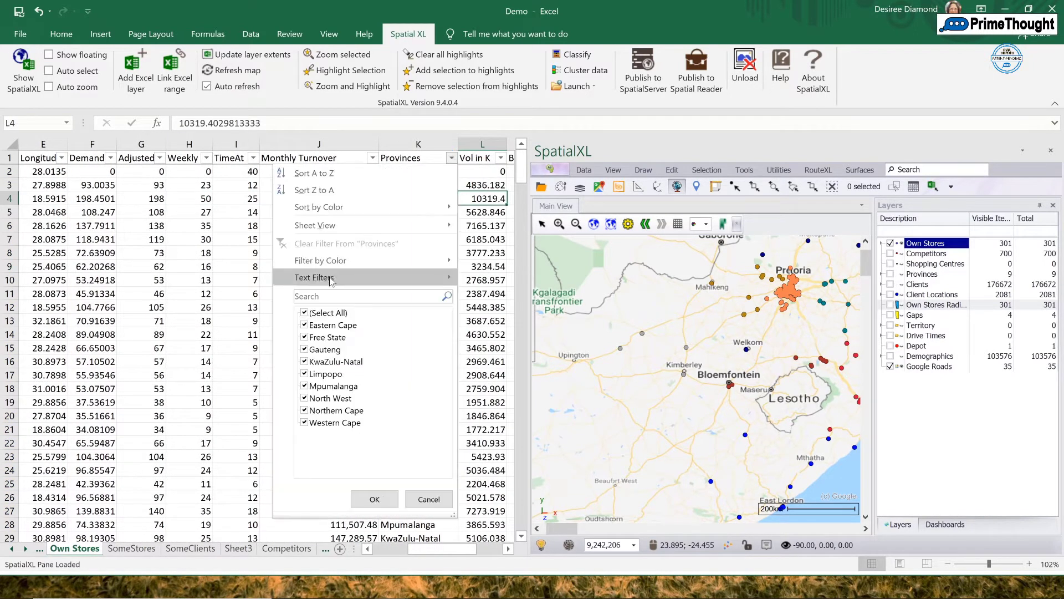
pyautogui.click(304, 313)
pyautogui.click(305, 325)
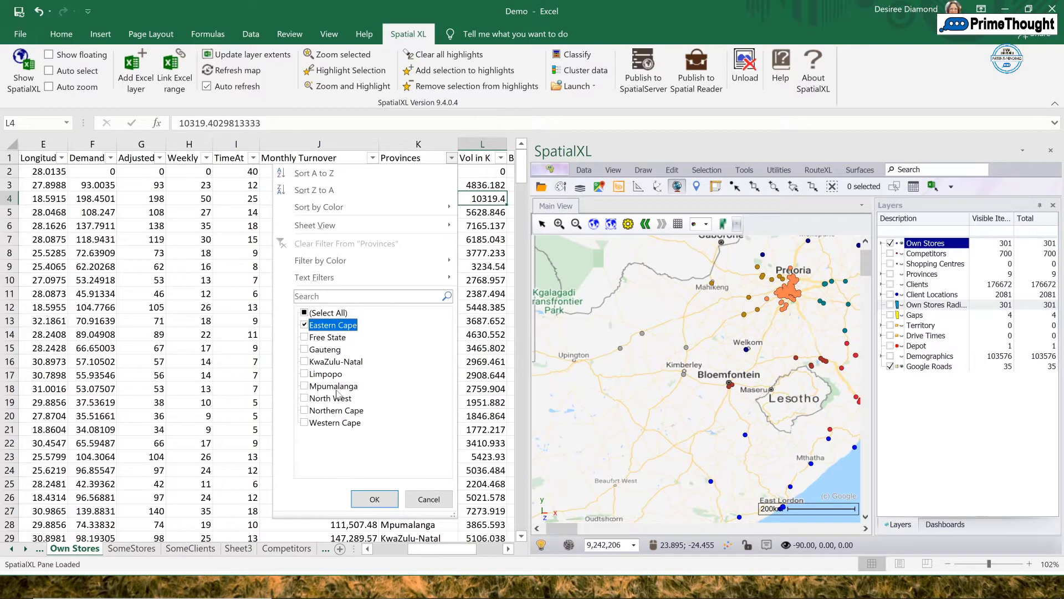
pyautogui.click(370, 499)
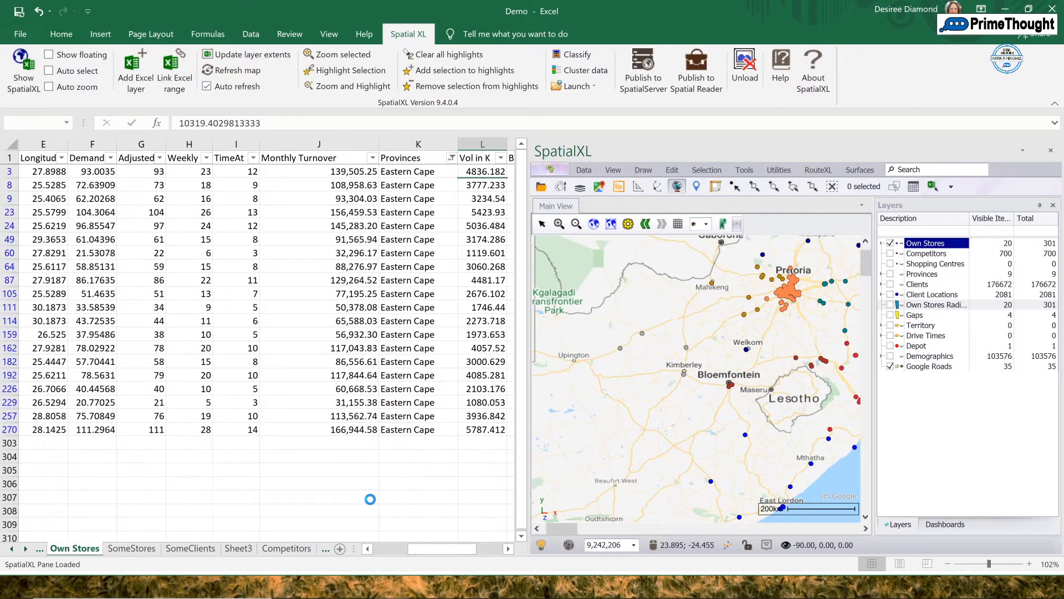
# Fit the map to the filtered stores and expand the Own Stores layer's province legend.
pyautogui.click(611, 224)
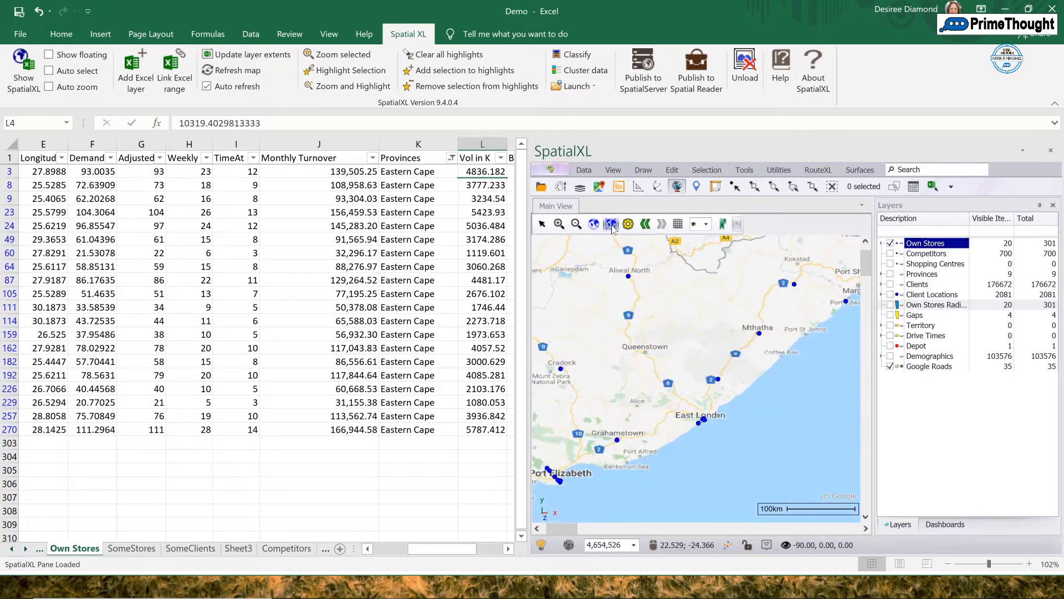
pyautogui.click(882, 244)
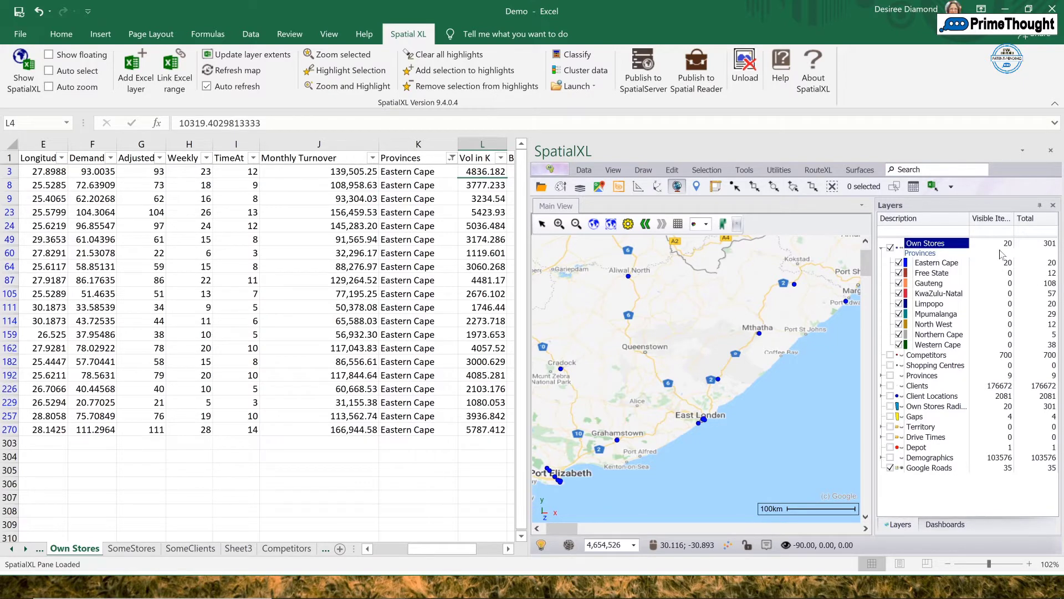
pyautogui.click(434, 224)
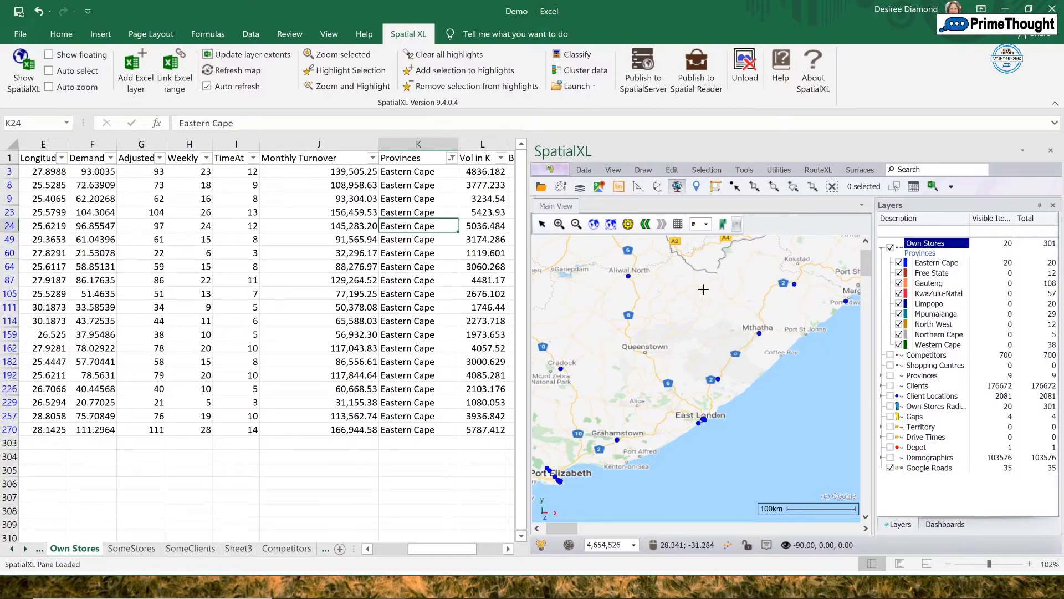
# Filter the Vol in K column to show only values greater than 3500.
pyautogui.click(501, 159)
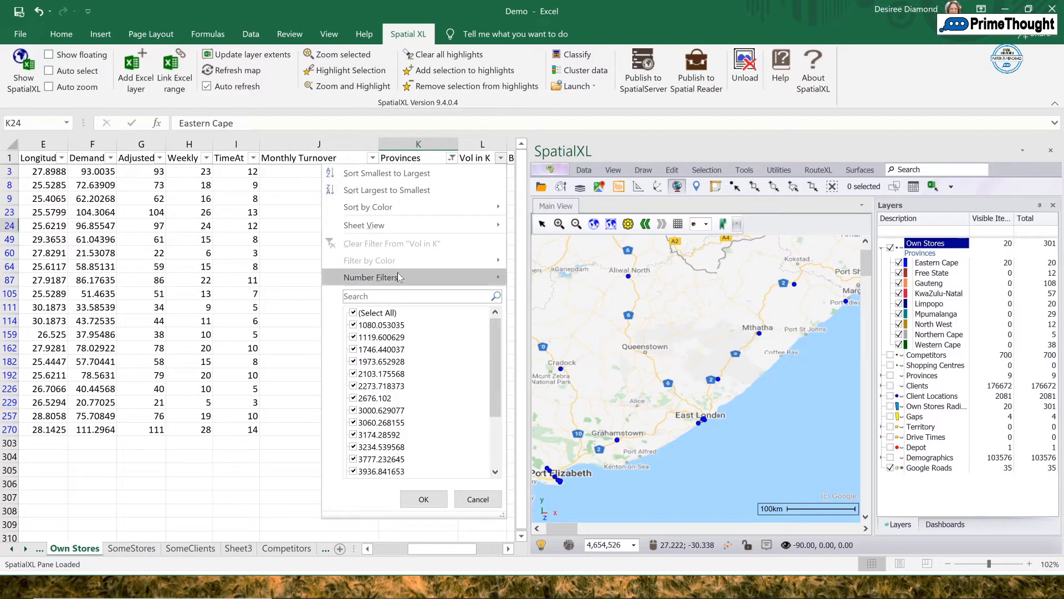
pyautogui.moveTo(466, 280)
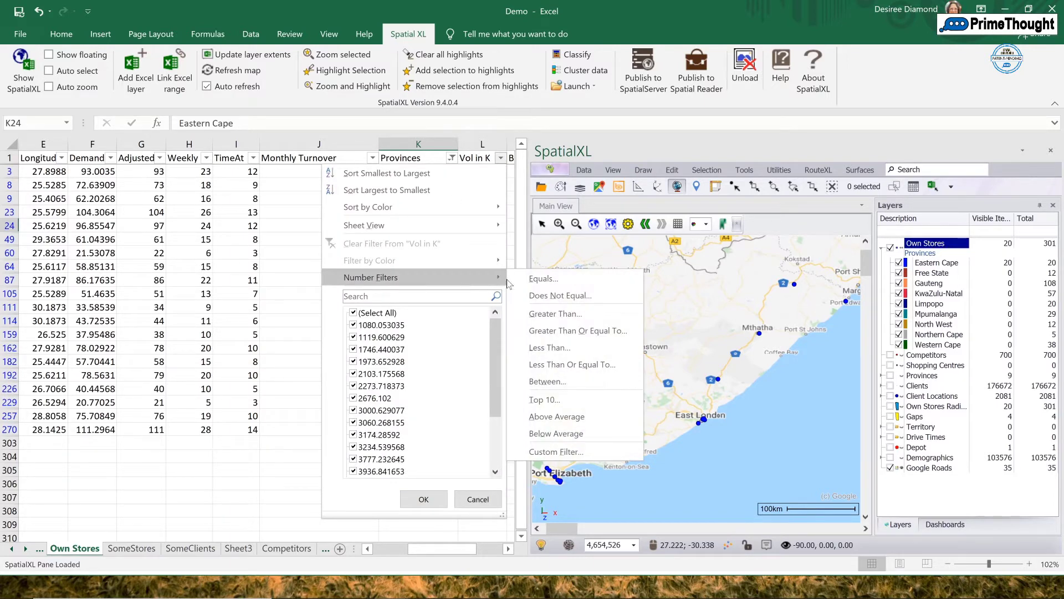
pyautogui.click(554, 314)
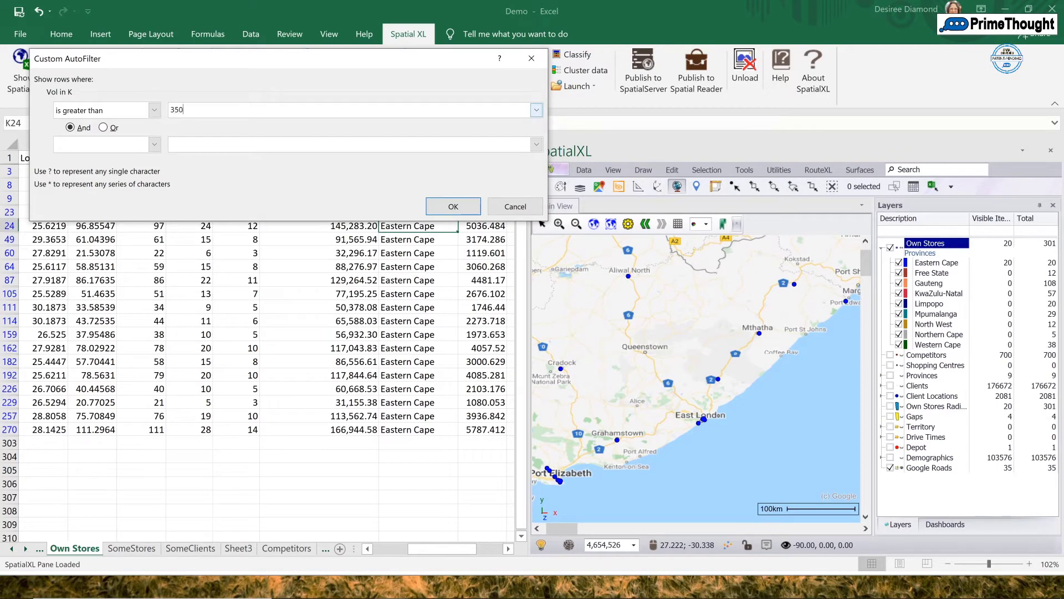
pyautogui.write('3500')
pyautogui.click(448, 208)
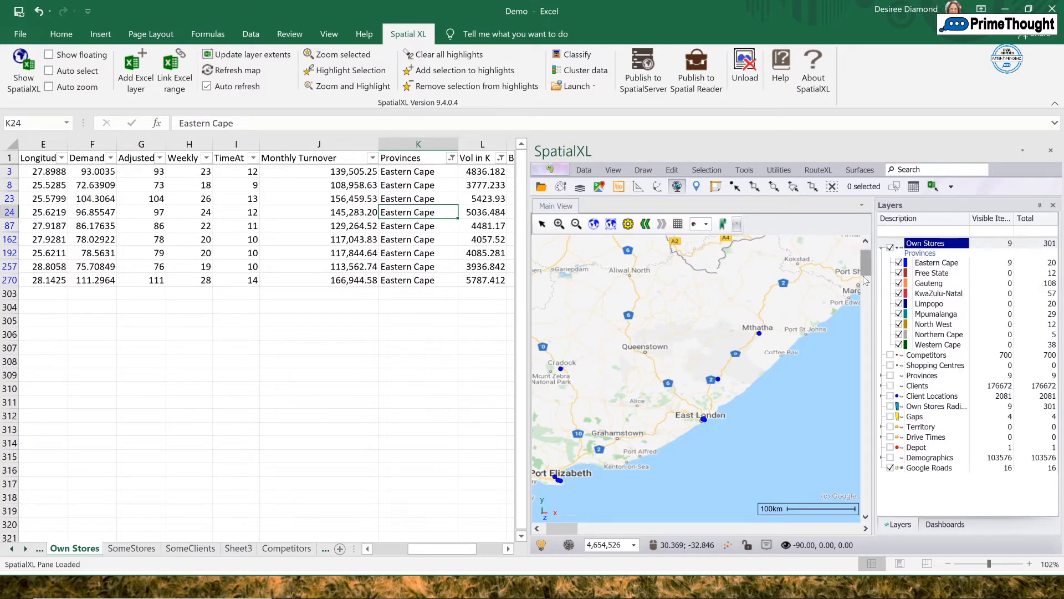
# Include all provinces again in the Provinces column filter and fit the map to the remaining stores.
pyautogui.click(451, 157)
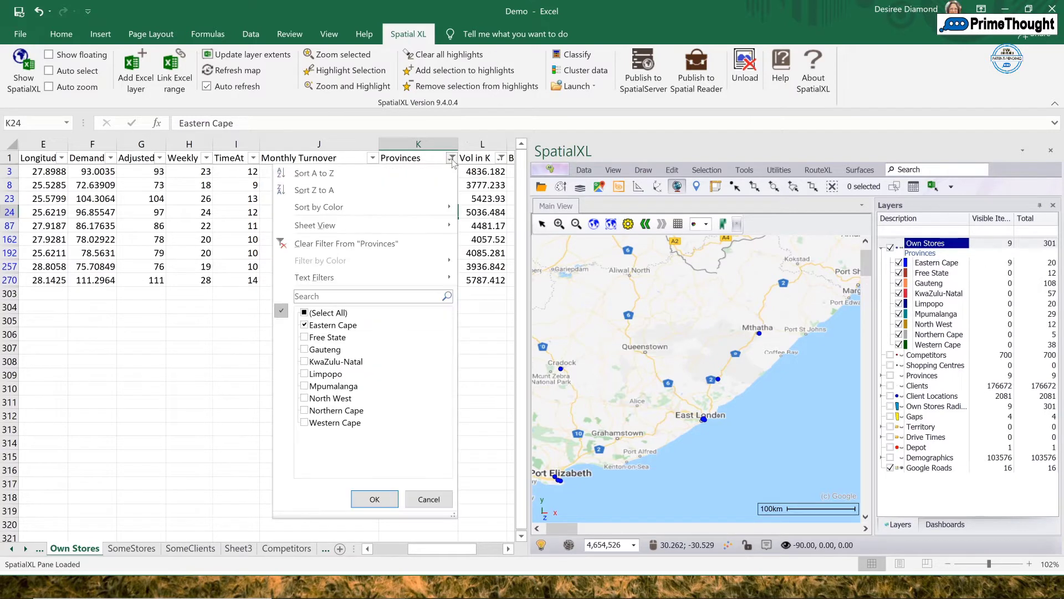
pyautogui.click(375, 499)
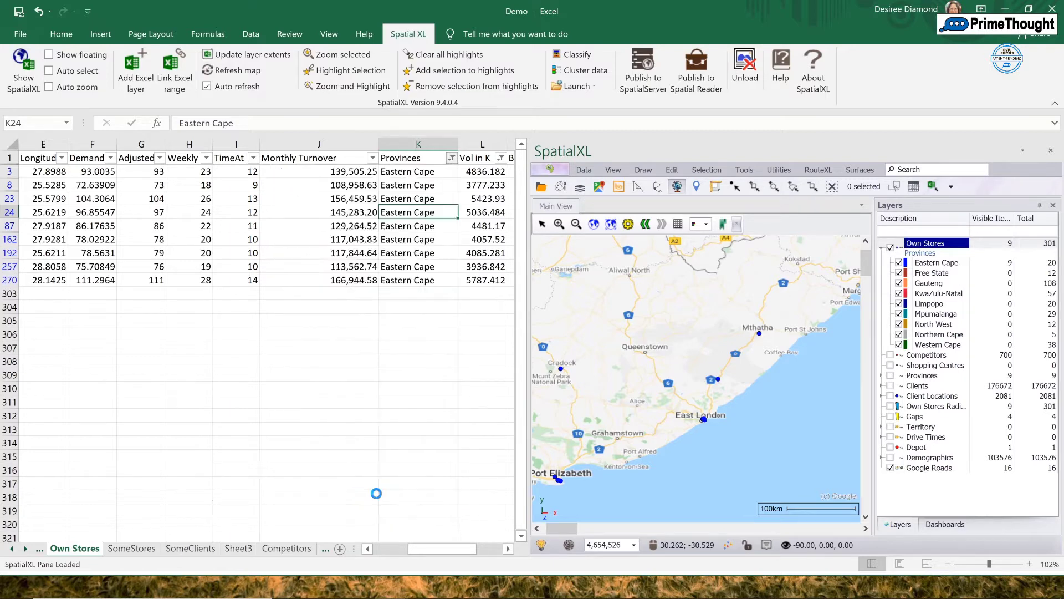
pyautogui.moveTo(382, 288); pyautogui.dragTo(407, 262)
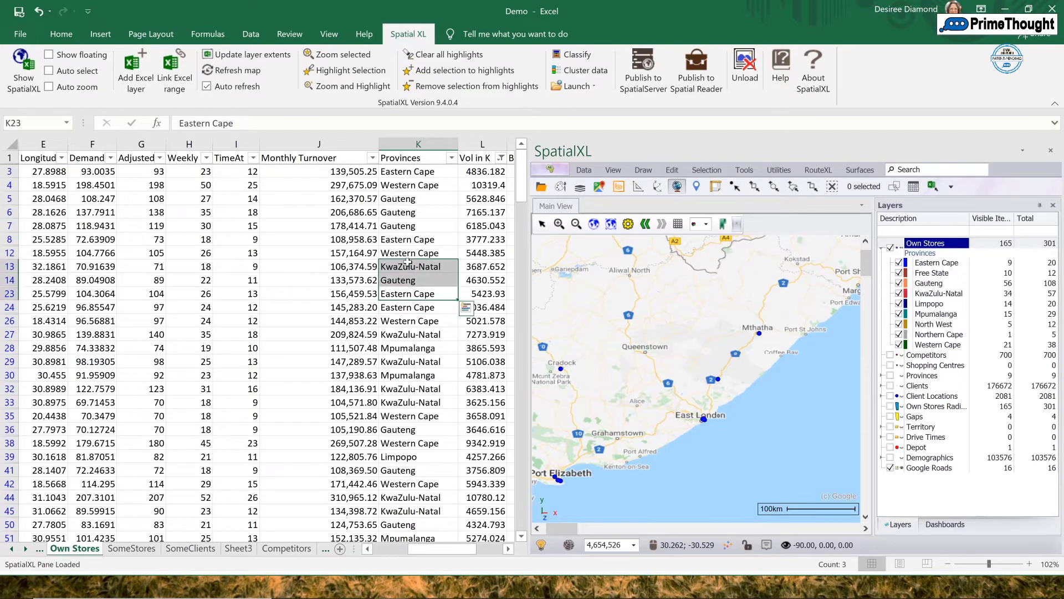
pyautogui.click(407, 262)
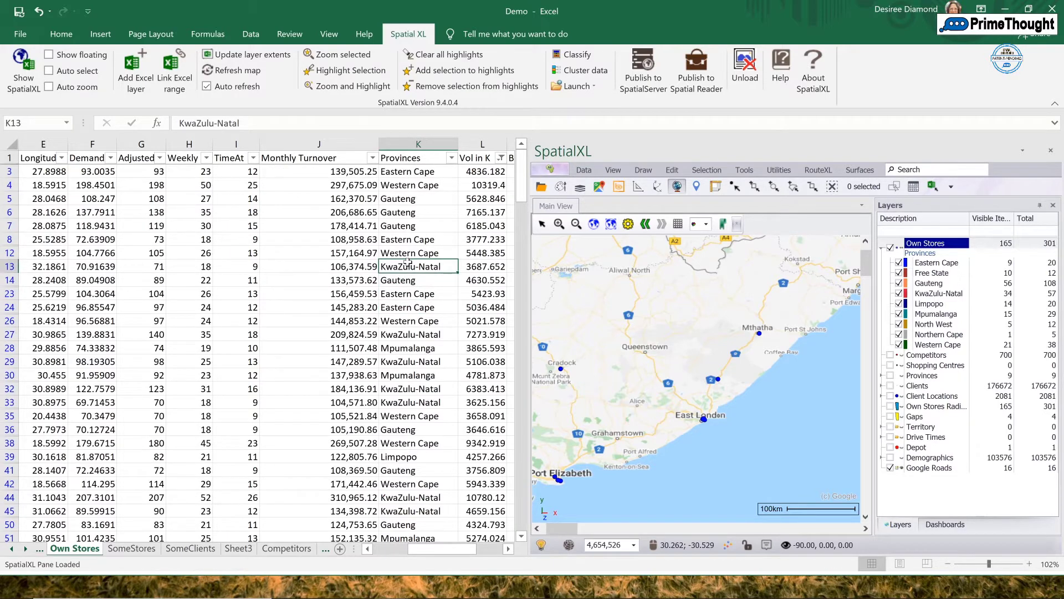
pyautogui.click(610, 224)
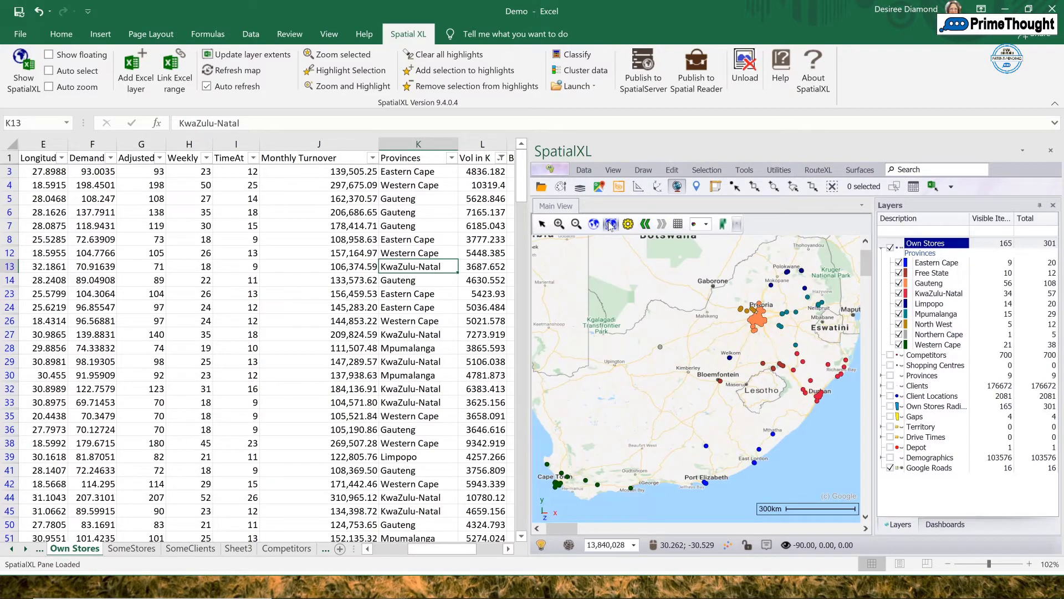
# Apply the Volume Sales theme to the Own Stores layer and turn on all of its sales ranges.
pyautogui.rightClick(928, 246)
pyautogui.moveTo(966, 335)
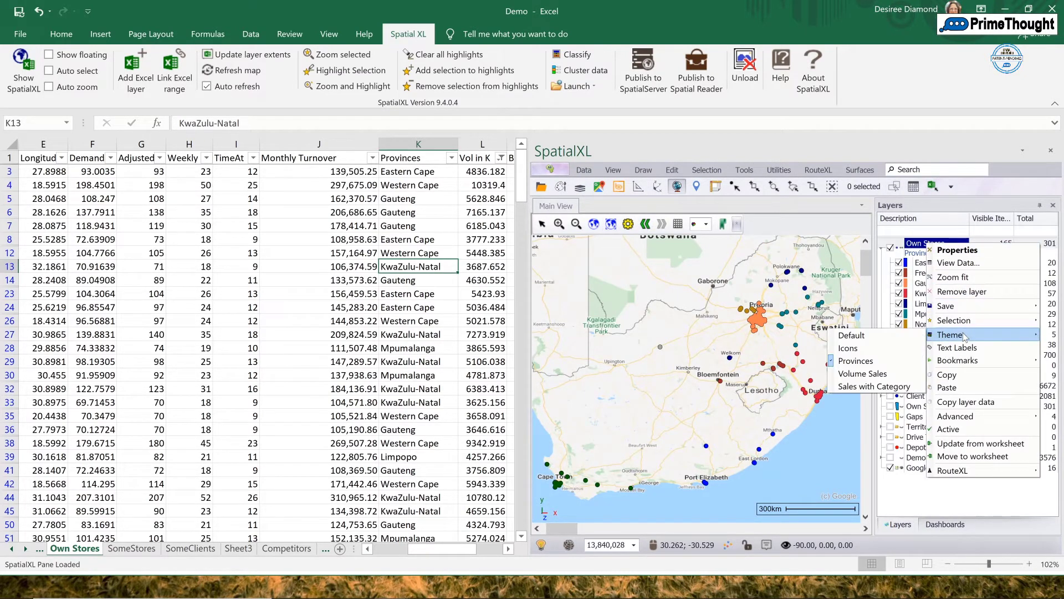
pyautogui.click(879, 374)
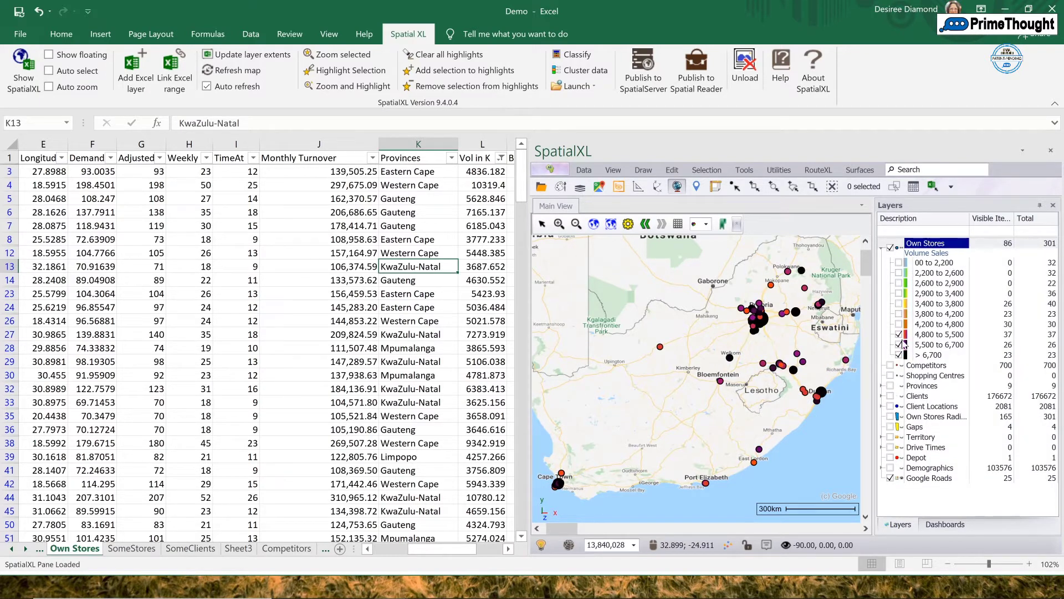
pyautogui.rightClick(938, 314)
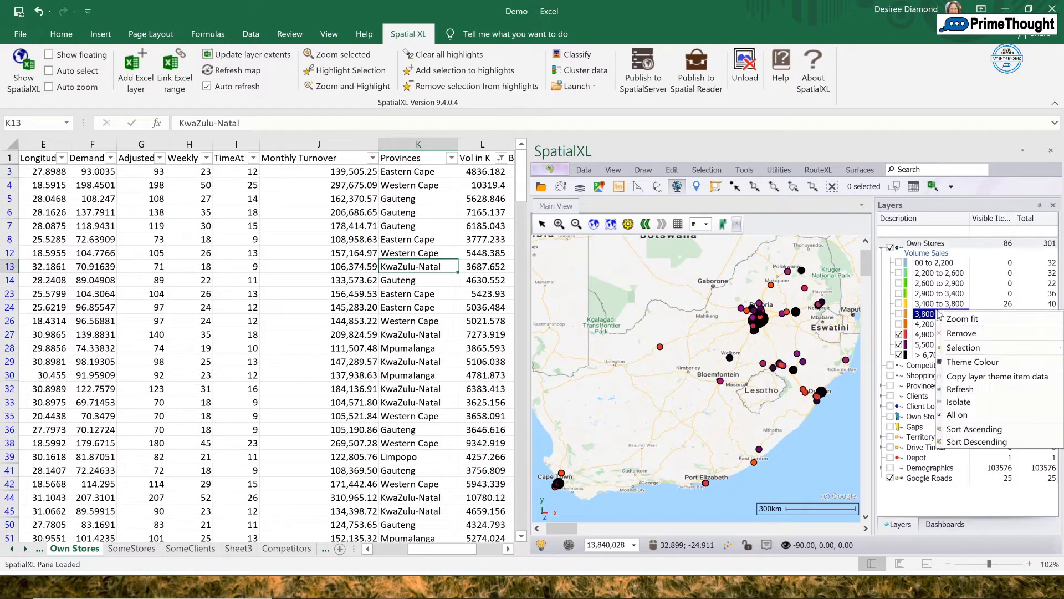
pyautogui.click(982, 420)
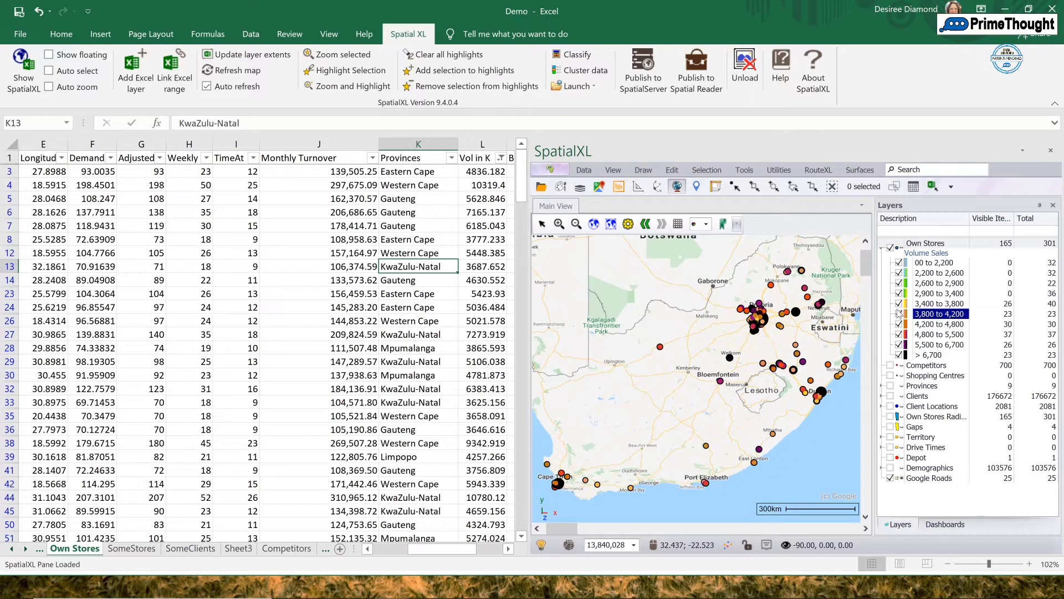
# Apply the Sales with Category theme to Own Stores, view the isolated Northern Cape store's ring chart up close, and return to the full extent.
pyautogui.rightClick(921, 246)
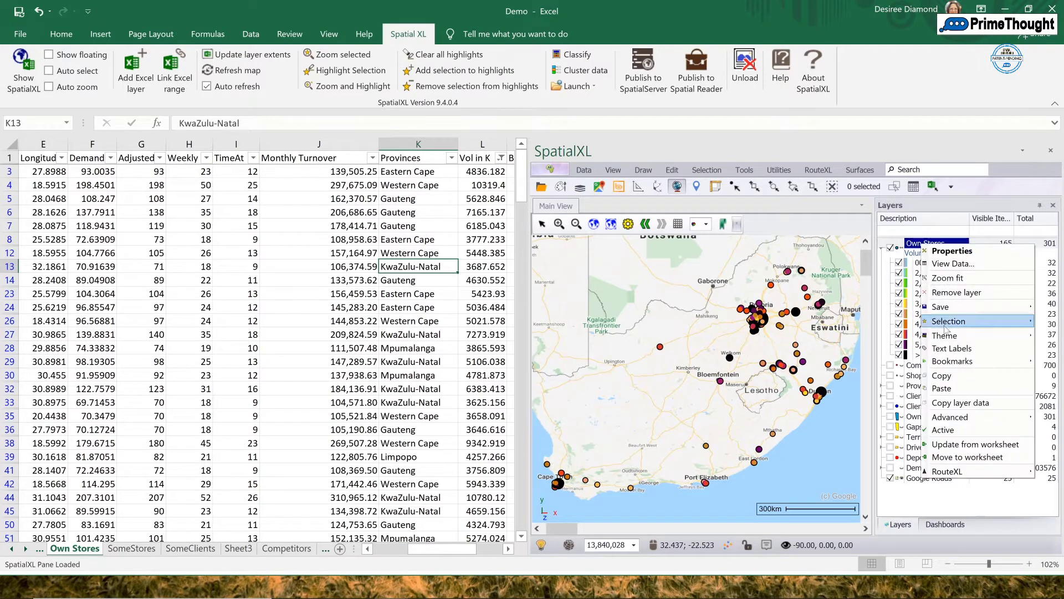
pyautogui.moveTo(951, 338)
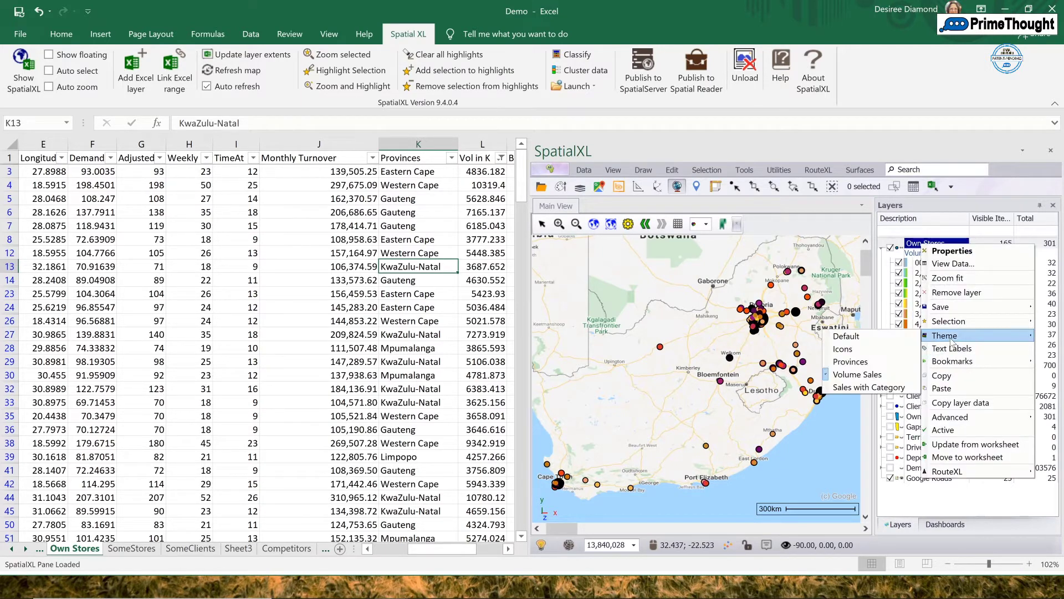
pyautogui.click(869, 386)
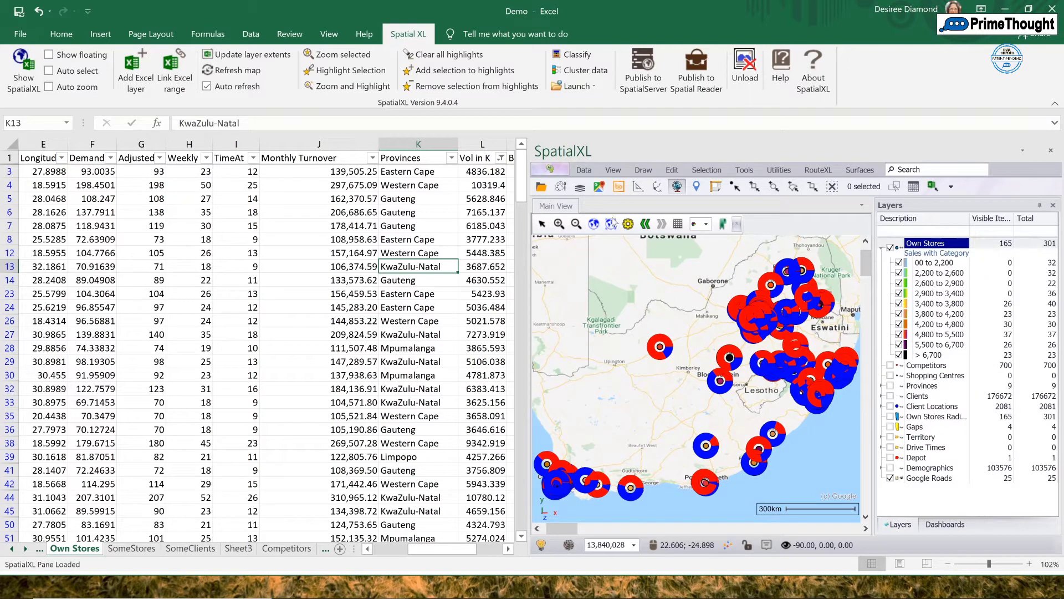
pyautogui.click(558, 224)
pyautogui.click(559, 223)
pyautogui.click(560, 227)
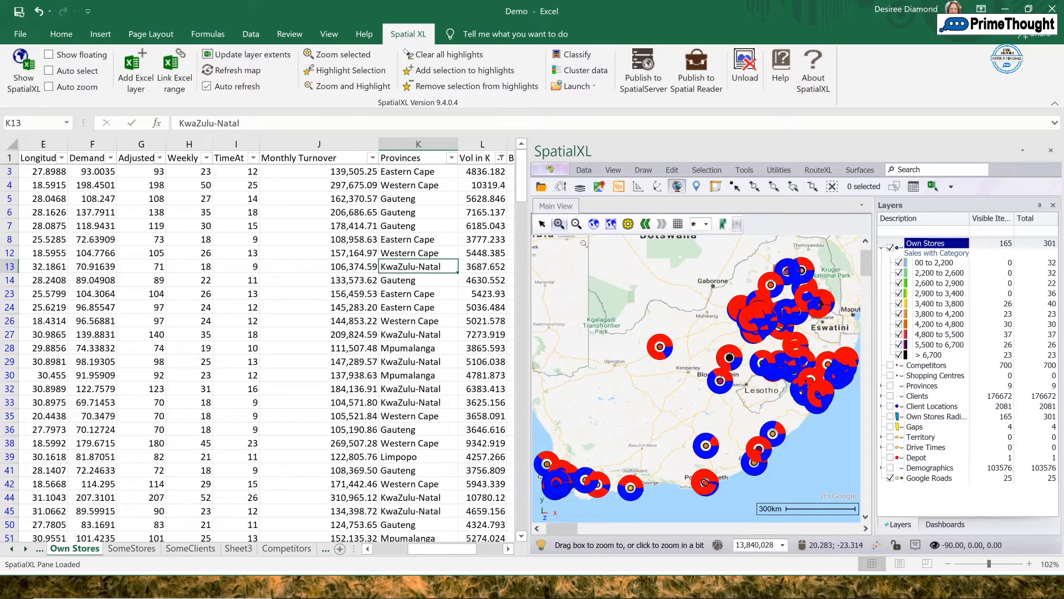
pyautogui.moveTo(632, 325); pyautogui.dragTo(685, 377)
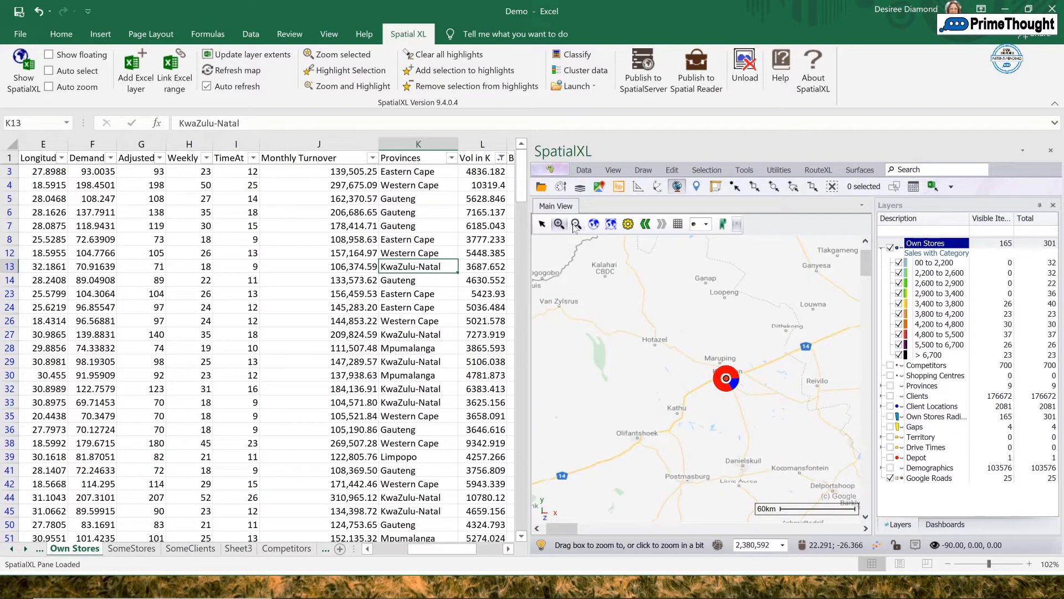
pyautogui.click(610, 224)
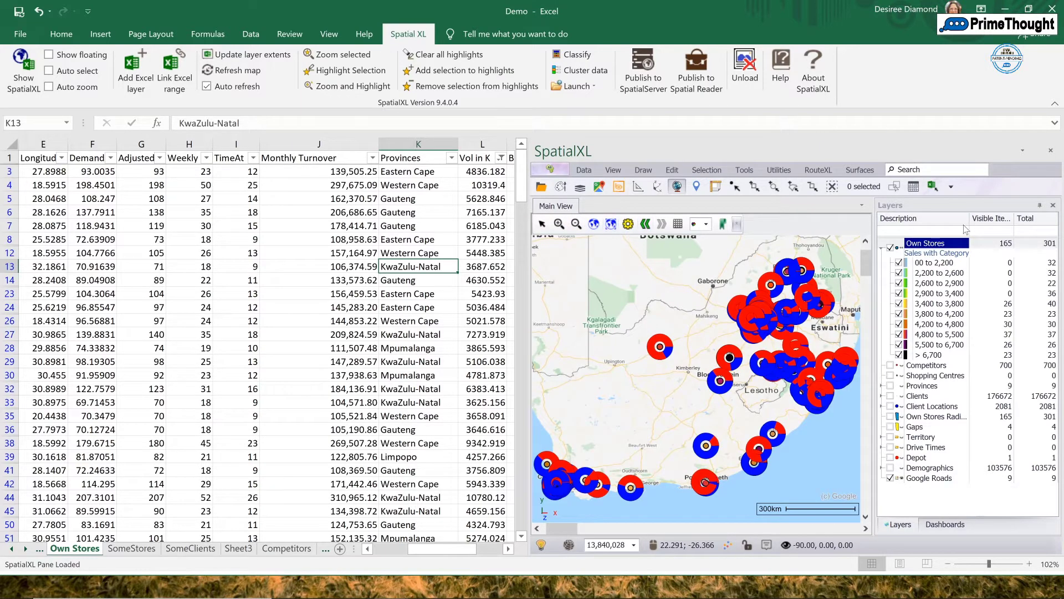
# Switch the Own Stores layer to the theme that shows every store with the same plain blue marker.
pyautogui.rightClick(929, 244)
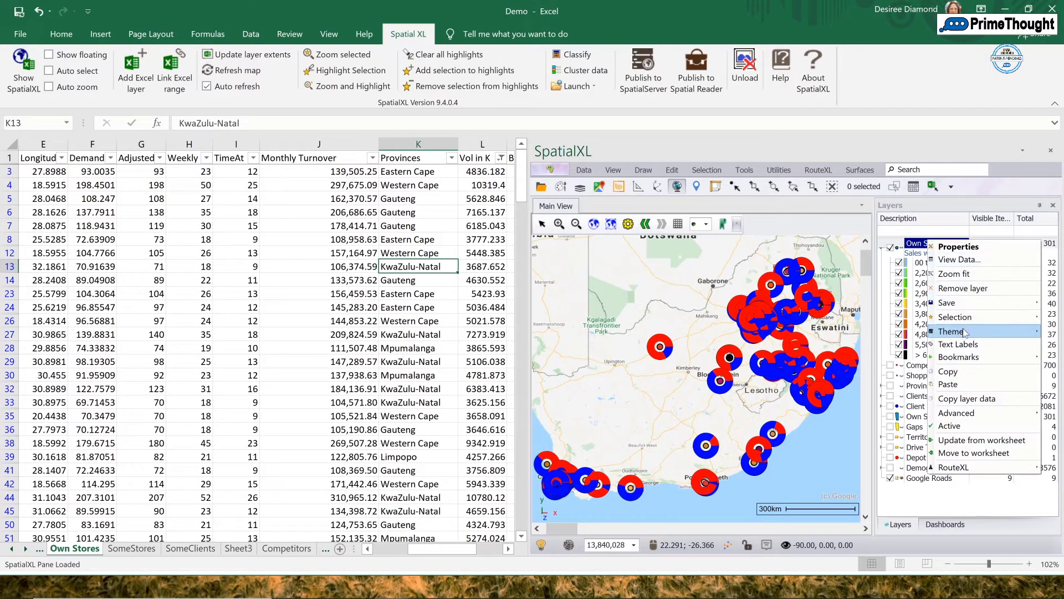
pyautogui.moveTo(964, 333)
pyautogui.click(850, 345)
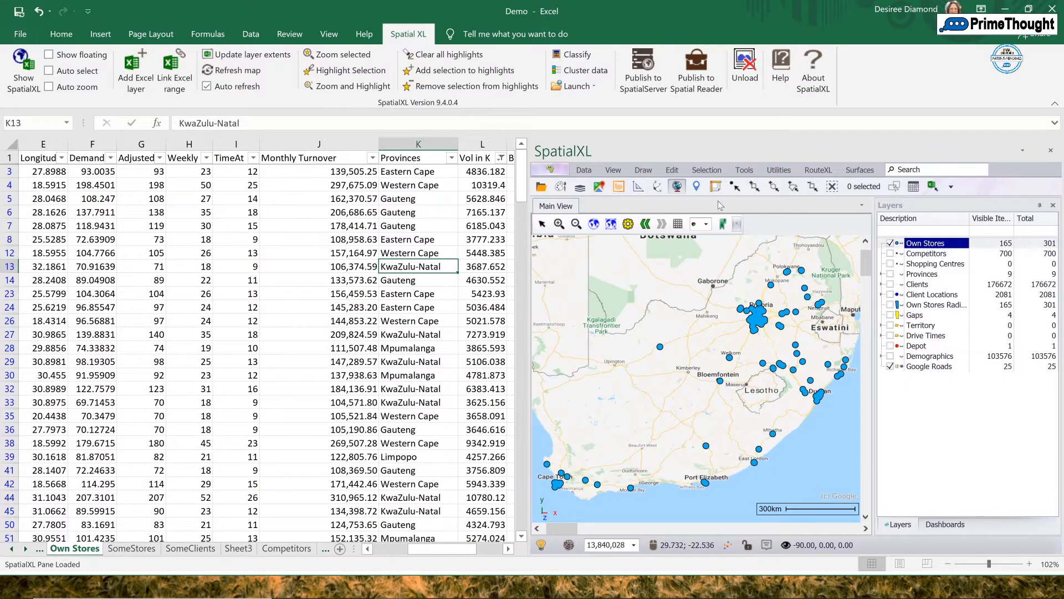
# Inspect the item properties of the isolated Northern Cape store, select its row in the worksheet, and close the properties window.
pyautogui.click(696, 187)
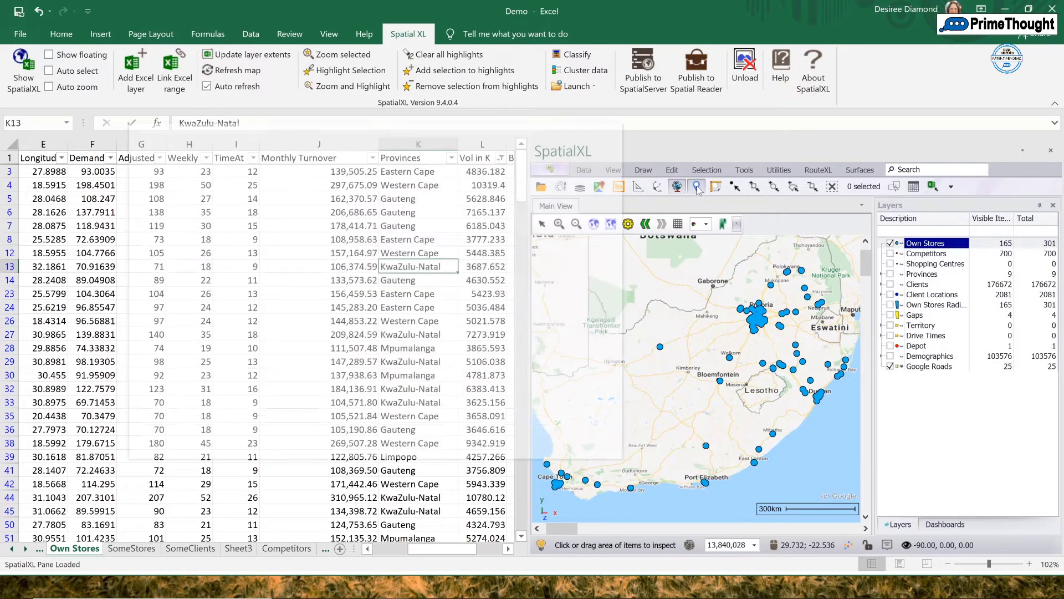
pyautogui.moveTo(494, 128); pyautogui.dragTo(411, 102)
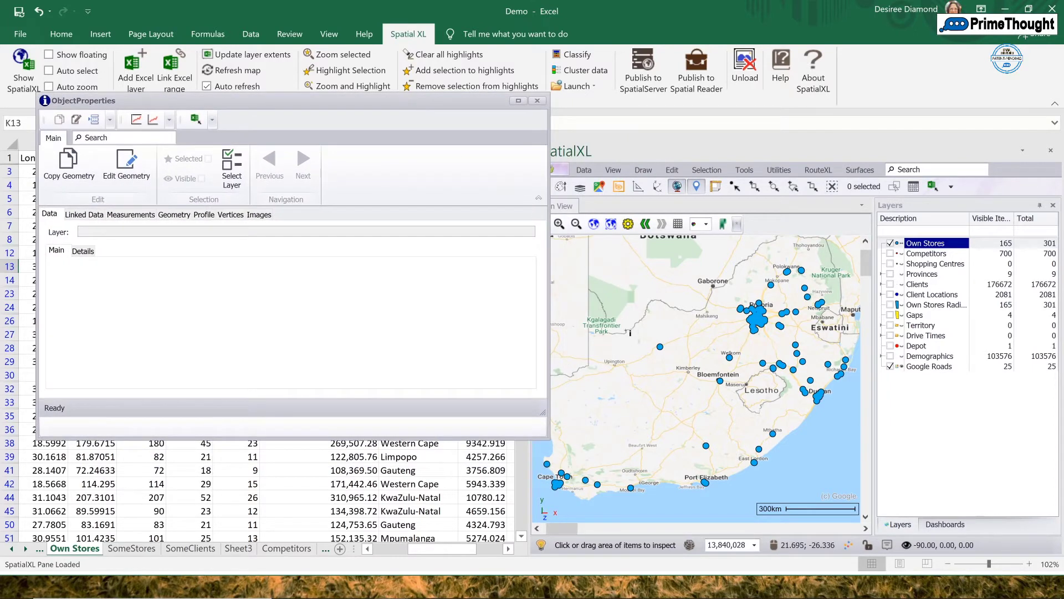
pyautogui.click(659, 345)
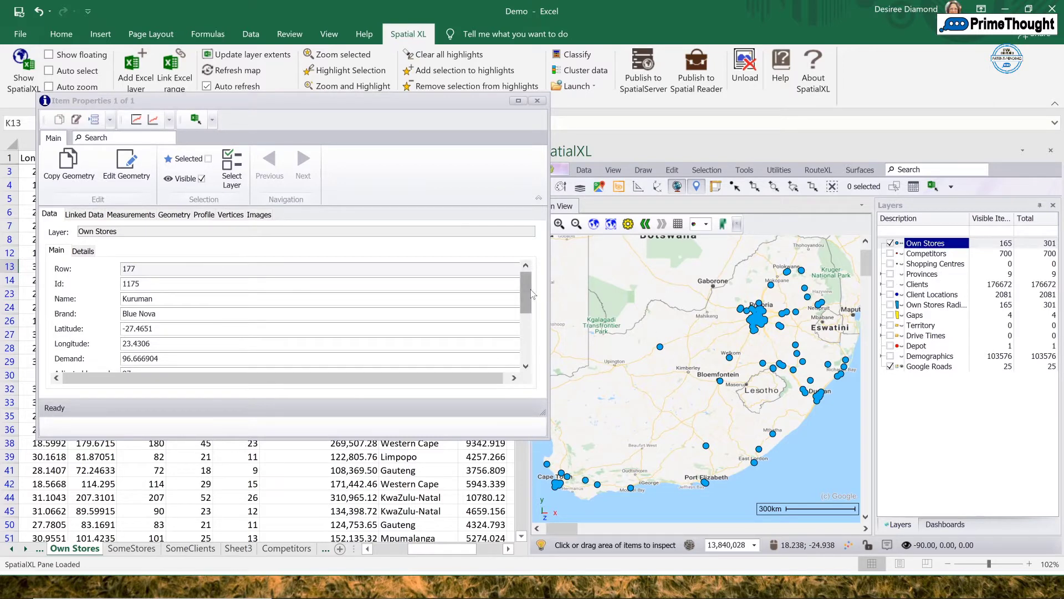
pyautogui.moveTo(531, 293); pyautogui.dragTo(534, 259)
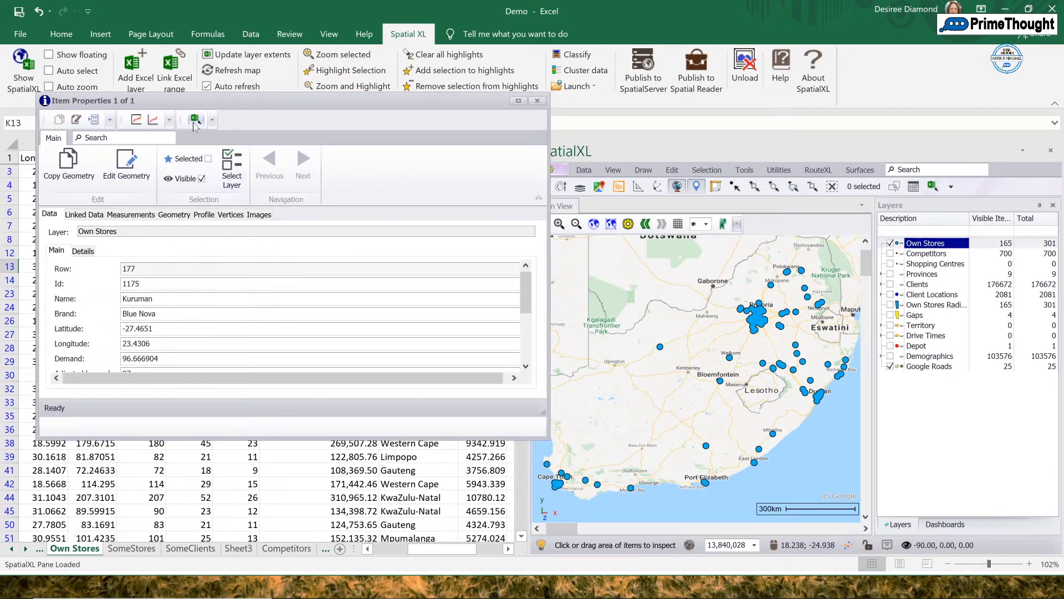
pyautogui.click(195, 123)
pyautogui.moveTo(298, 107); pyautogui.dragTo(333, 132)
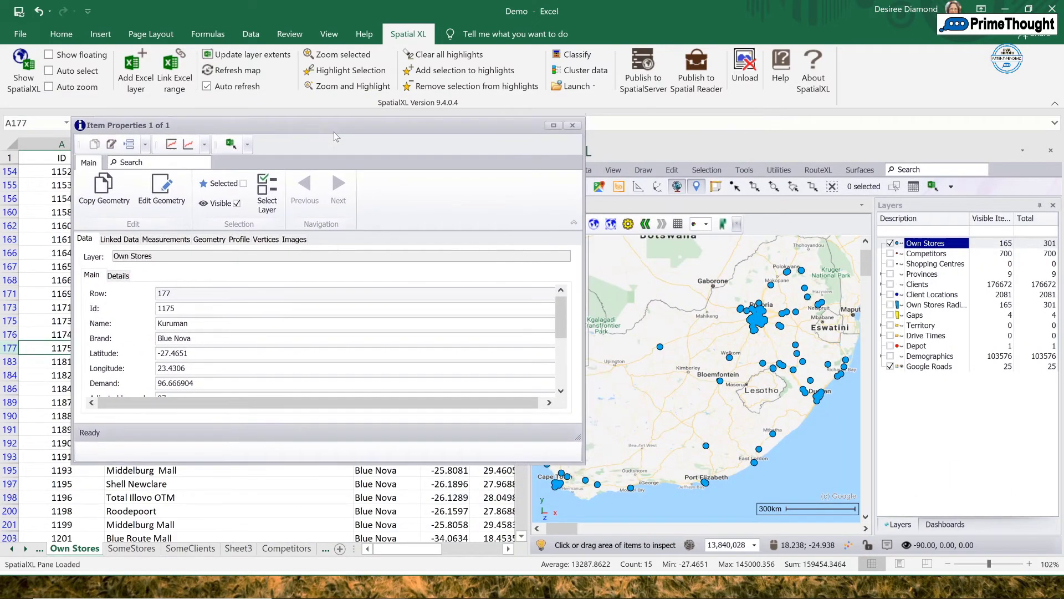
pyautogui.click(571, 125)
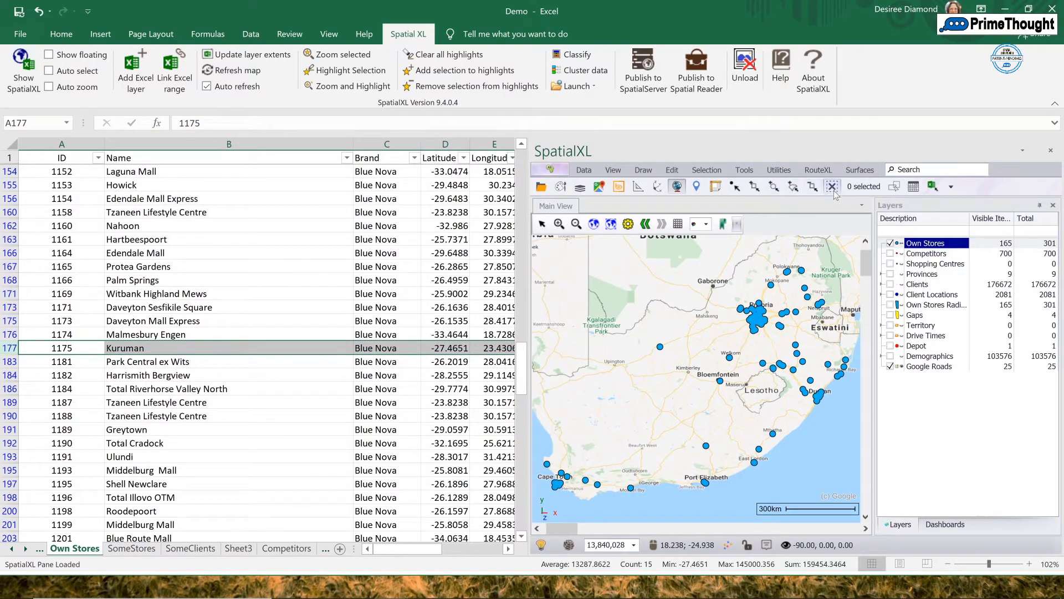
# Box-select the store at Bloemfontein on the map and select its row in the Own Stores worksheet with a coloured background.
pyautogui.click(757, 189)
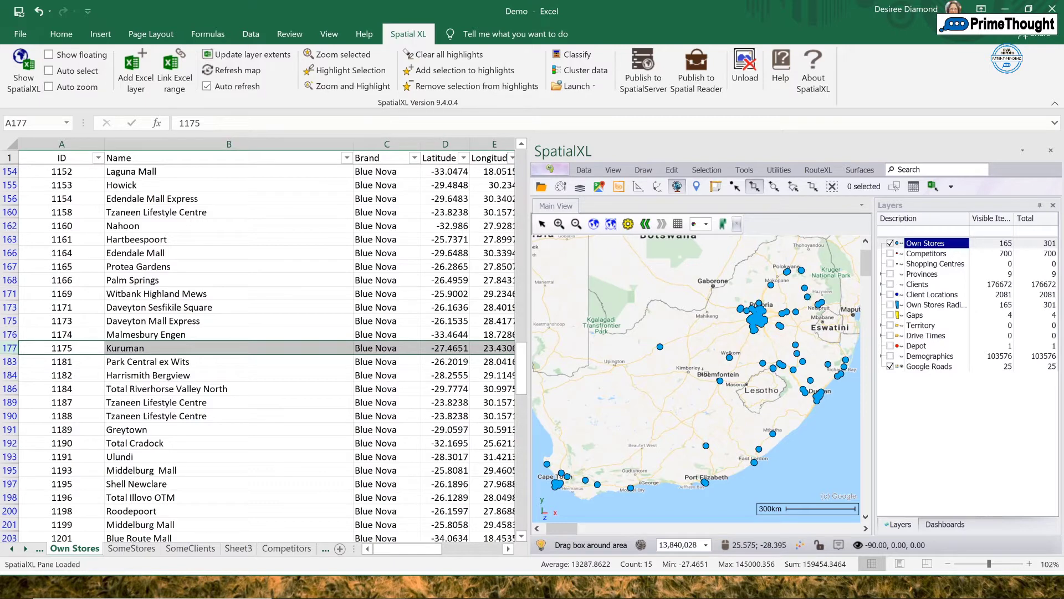
pyautogui.moveTo(705, 369); pyautogui.dragTo(736, 393)
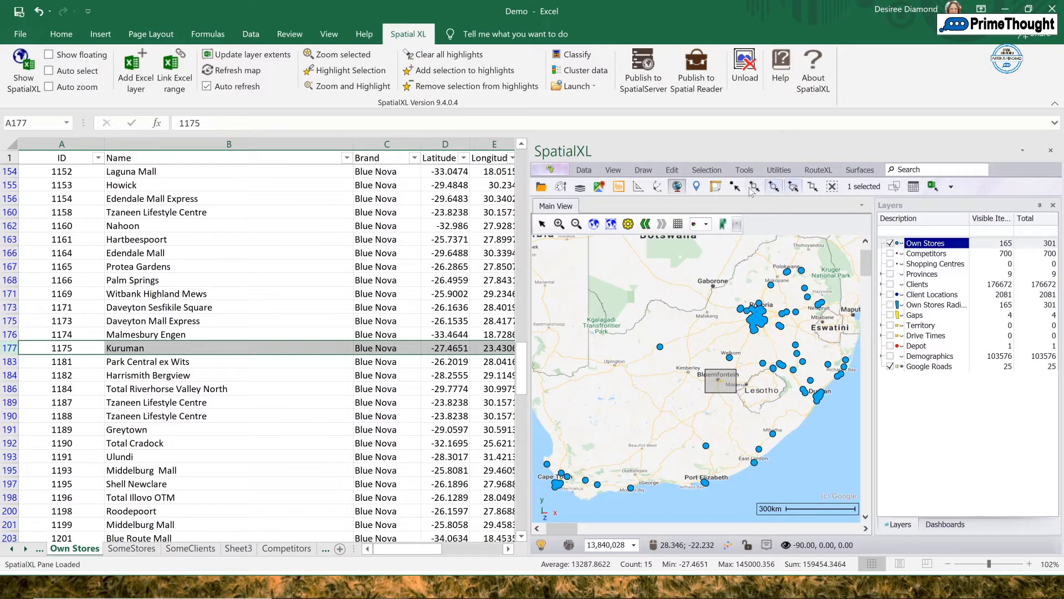
pyautogui.click(700, 170)
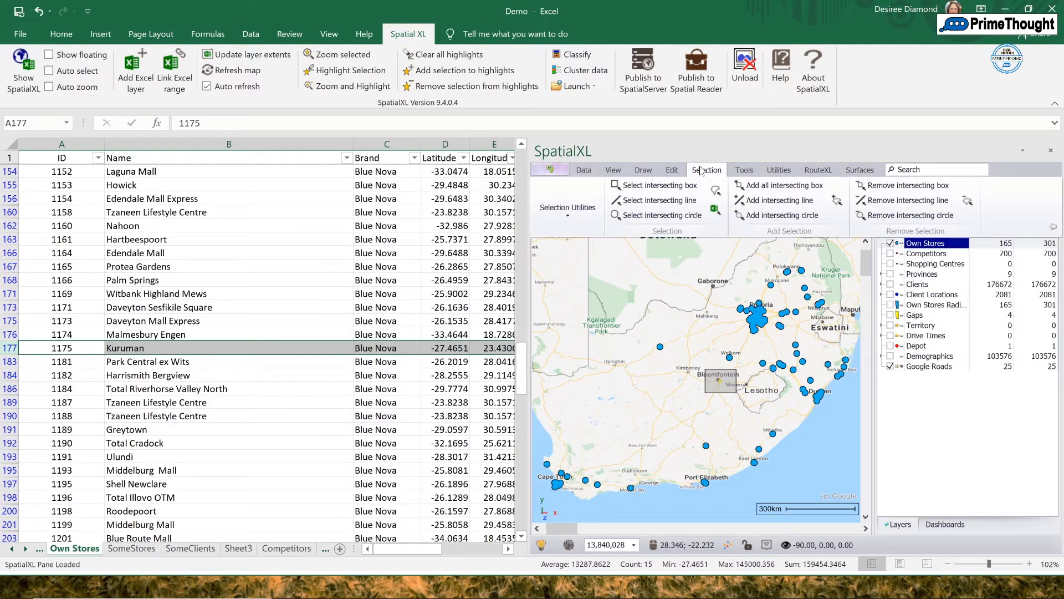
pyautogui.click(715, 209)
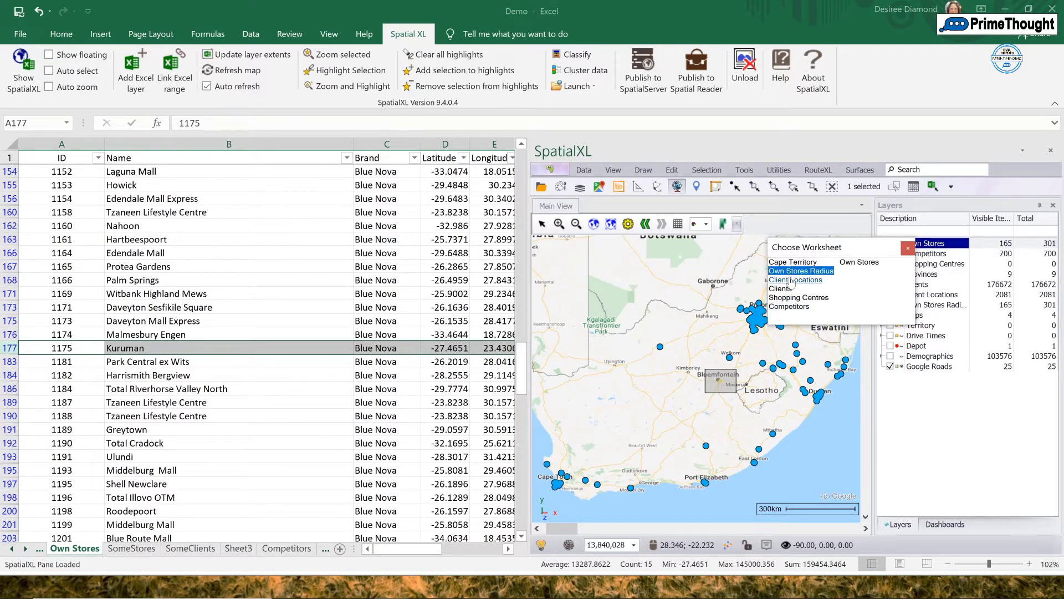
pyautogui.click(869, 265)
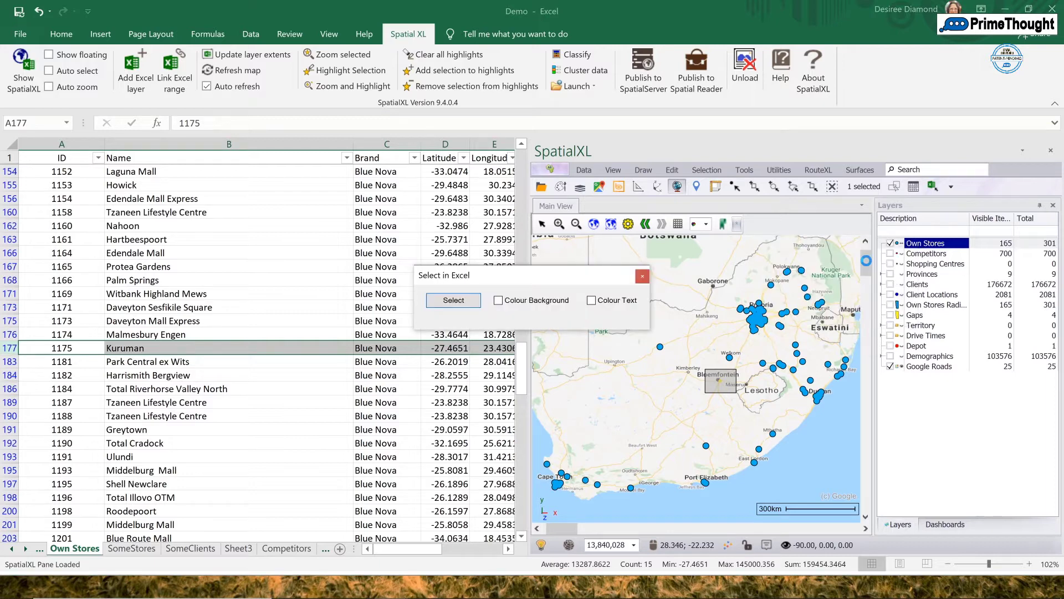
pyautogui.click(498, 301)
pyautogui.click(453, 299)
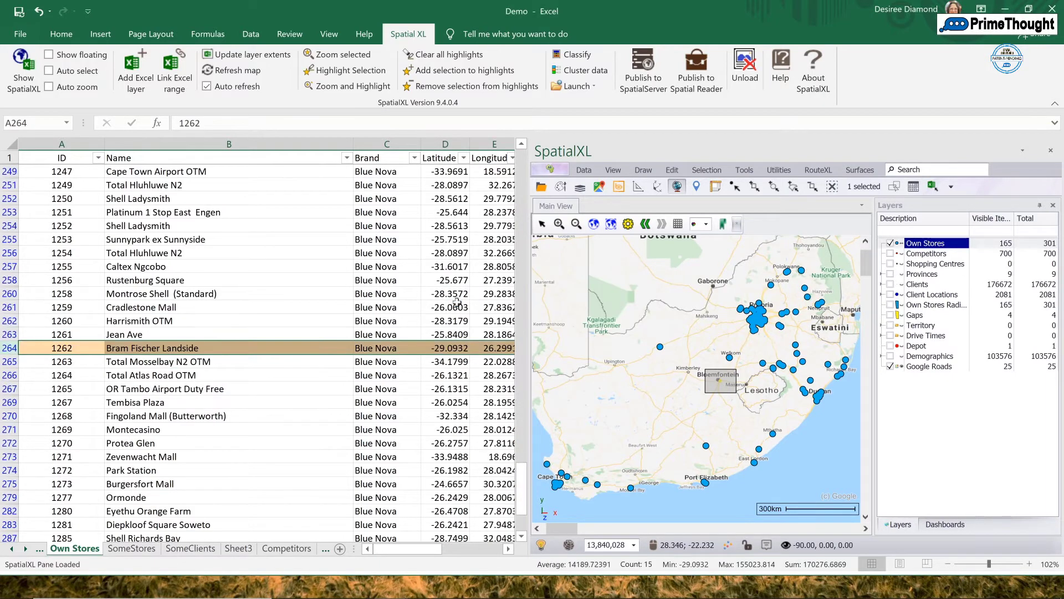
# Filter the Brand column by the orange cell colour and clear the store selection on the map.
pyautogui.click(413, 159)
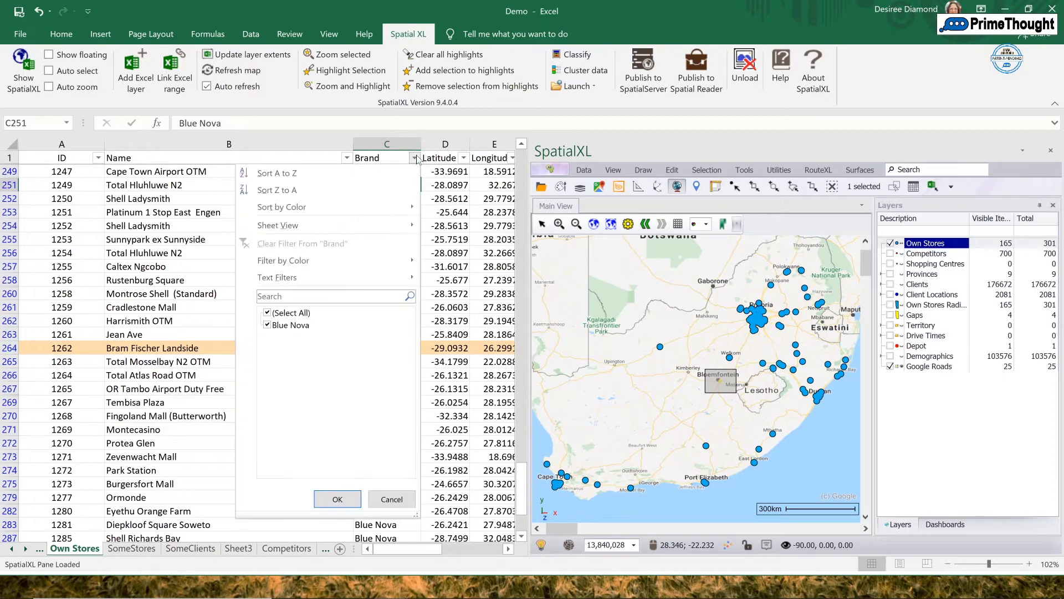
pyautogui.moveTo(406, 257)
pyautogui.click(445, 278)
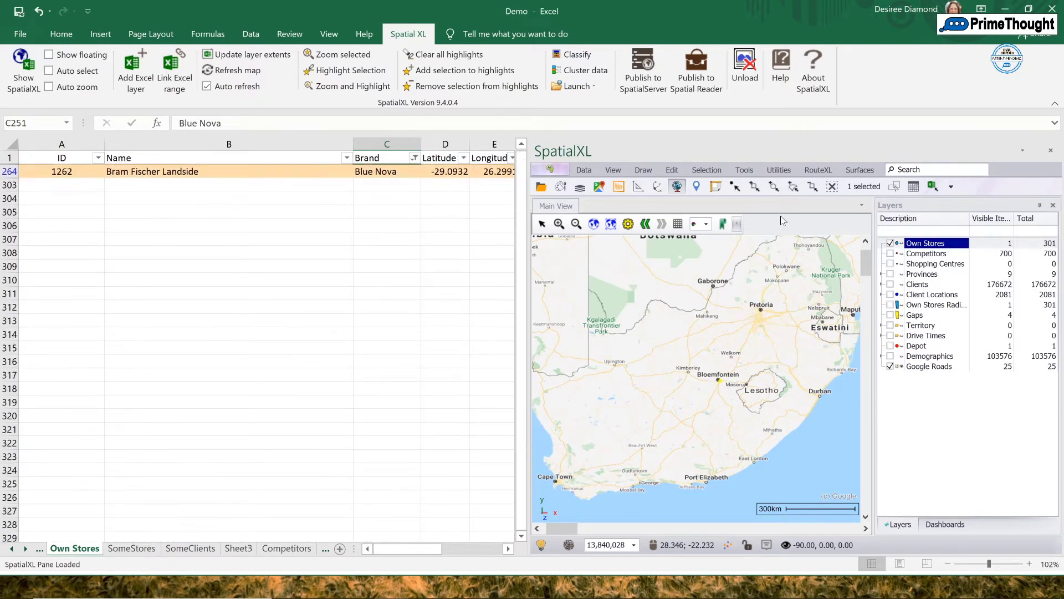
pyautogui.rightClick(833, 187)
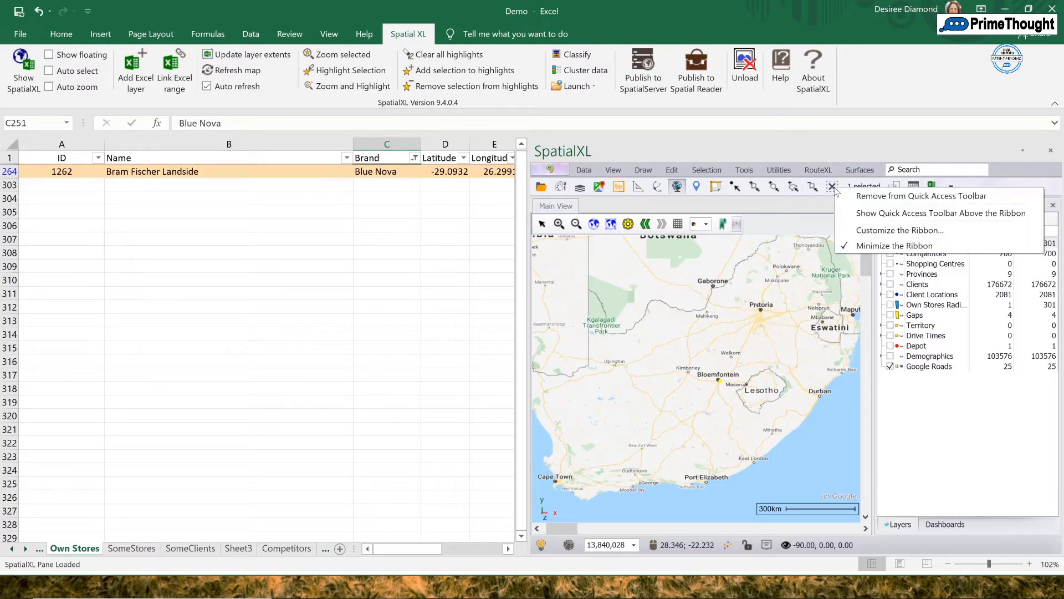
pyautogui.click(832, 188)
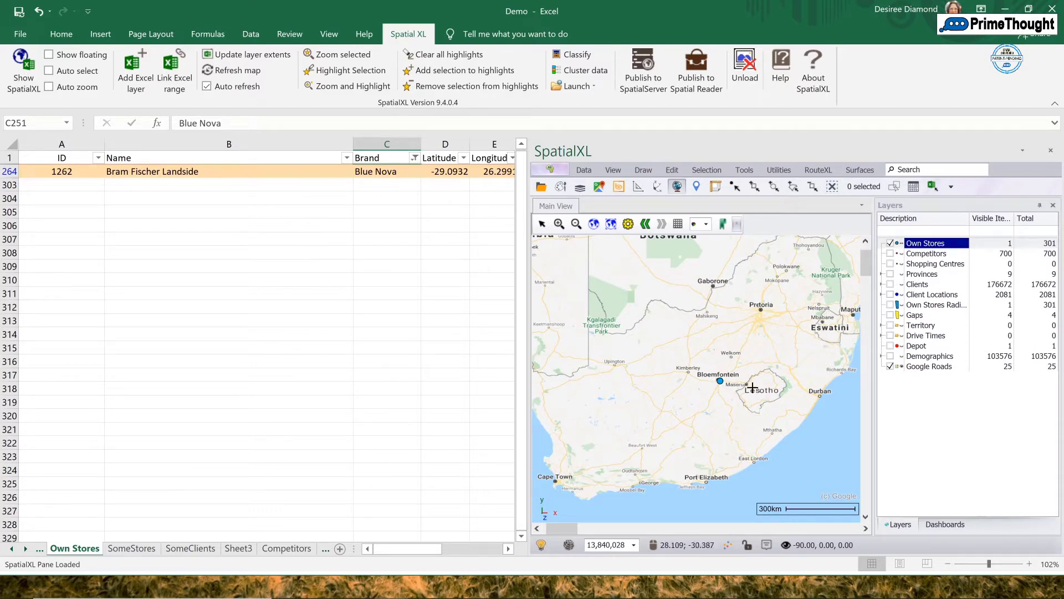
# Clear all filters from the Own Stores worksheet so every store row is included again.
pyautogui.click(400, 172)
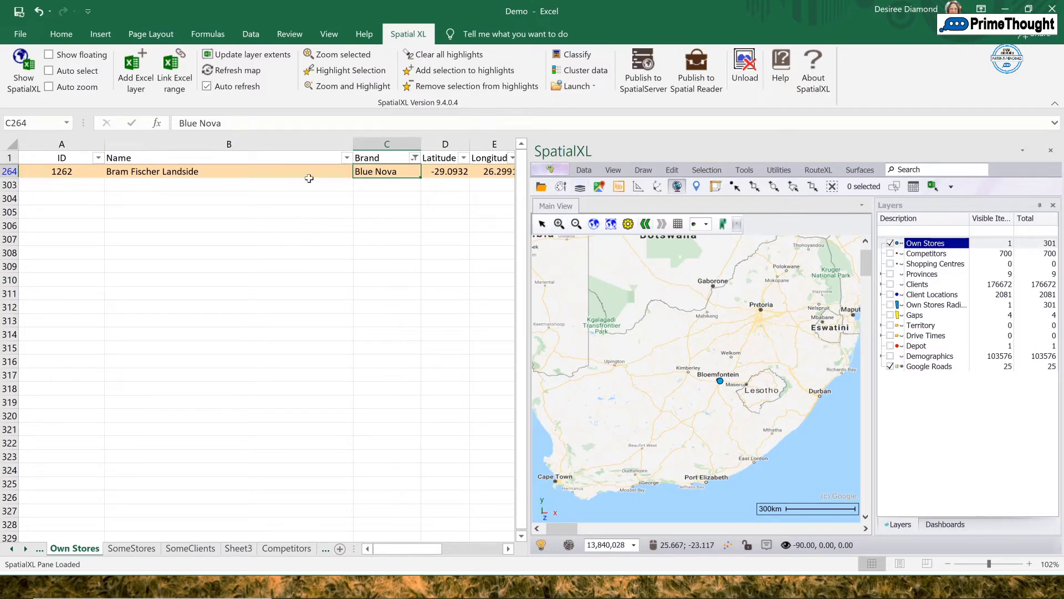
pyautogui.click(250, 34)
pyautogui.rightClick(595, 56)
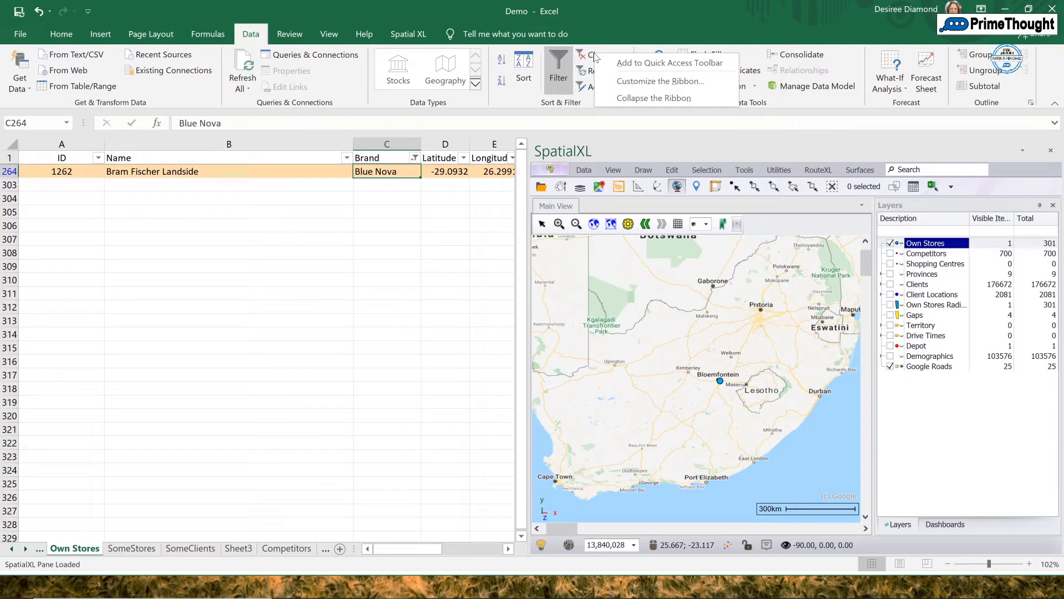
pyautogui.click(593, 55)
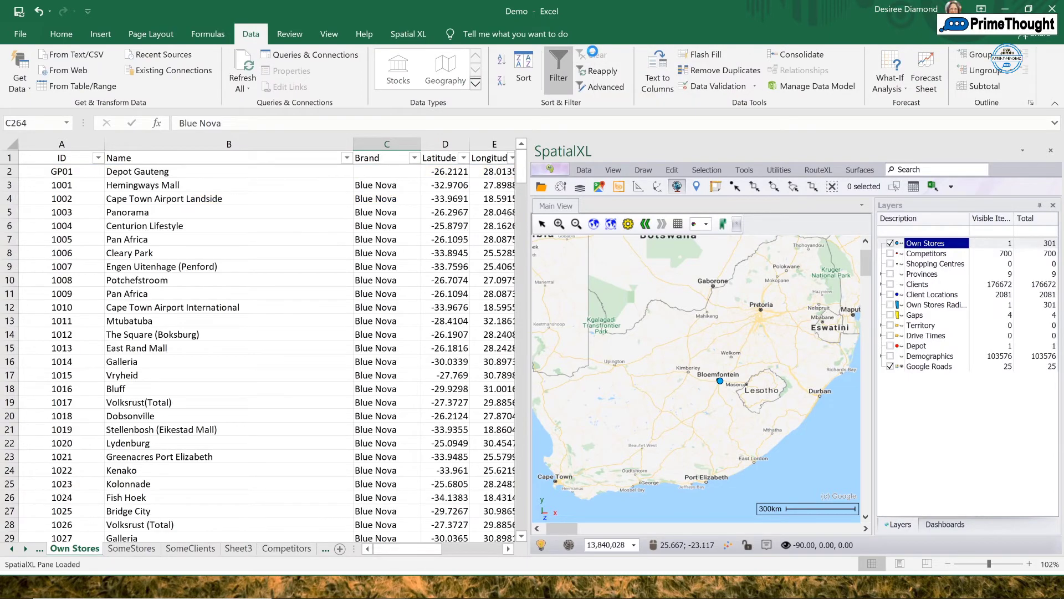
pyautogui.click(382, 204)
# Select worksheet rows 7 to 9, zoom the map to those Own Stores items, and highlight them on the map.
pyautogui.click(163, 240)
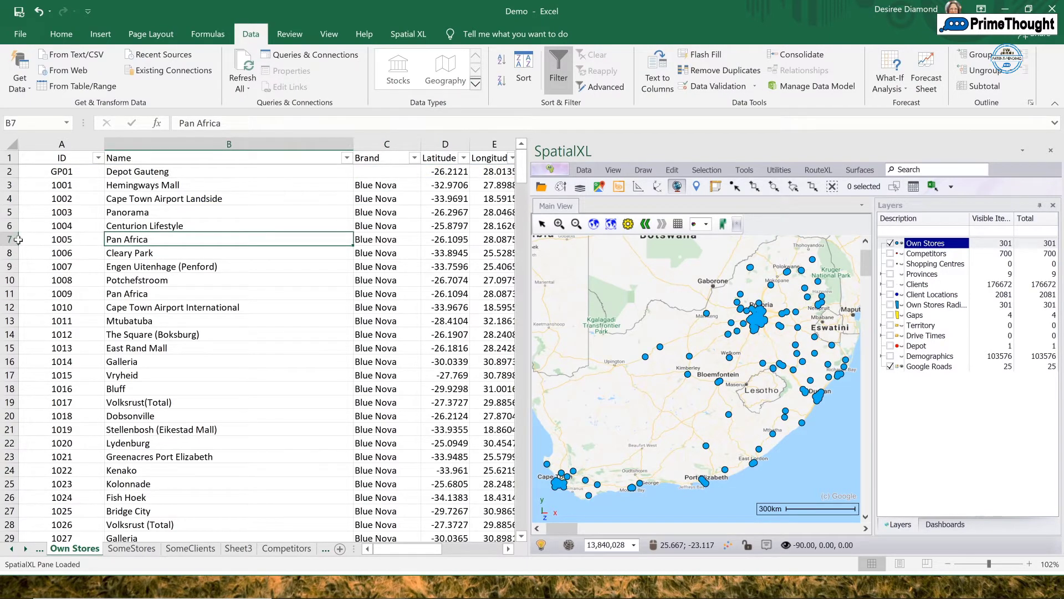
pyautogui.moveTo(10, 239); pyautogui.dragTo(9, 272)
pyautogui.click(409, 34)
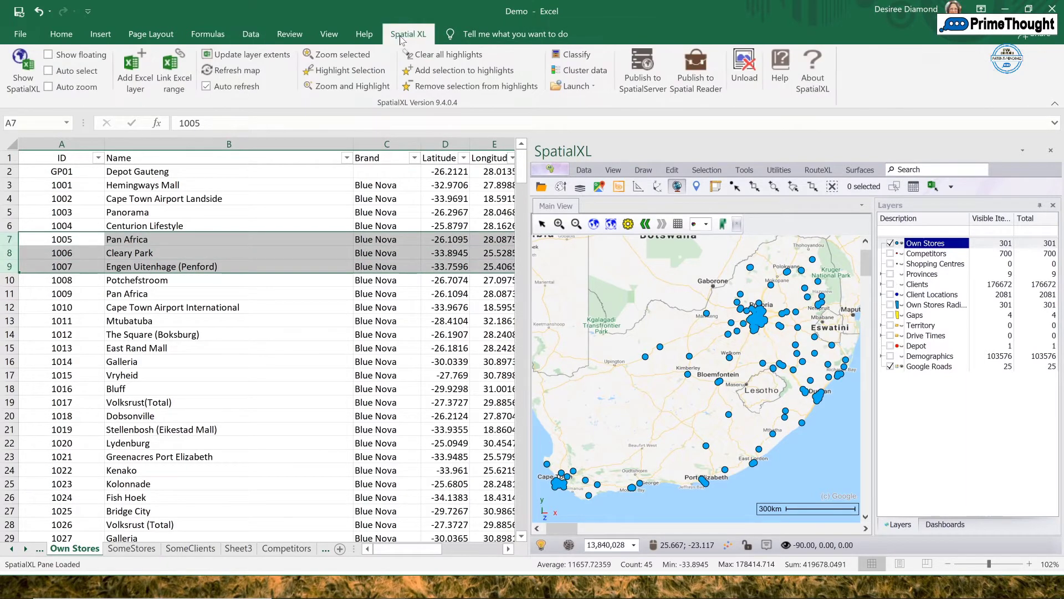
pyautogui.click(337, 55)
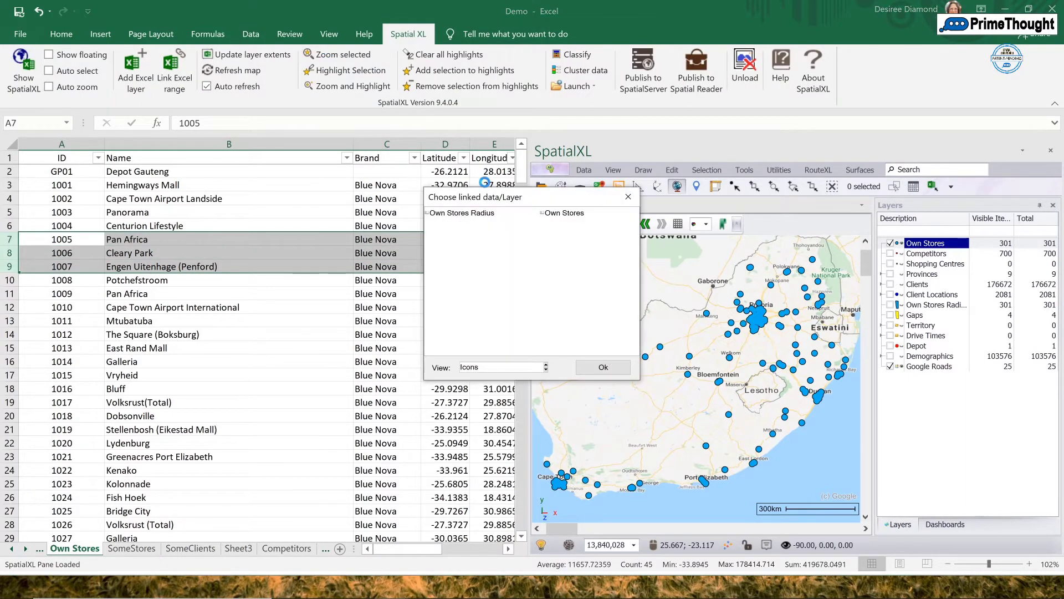
pyautogui.doubleClick(564, 213)
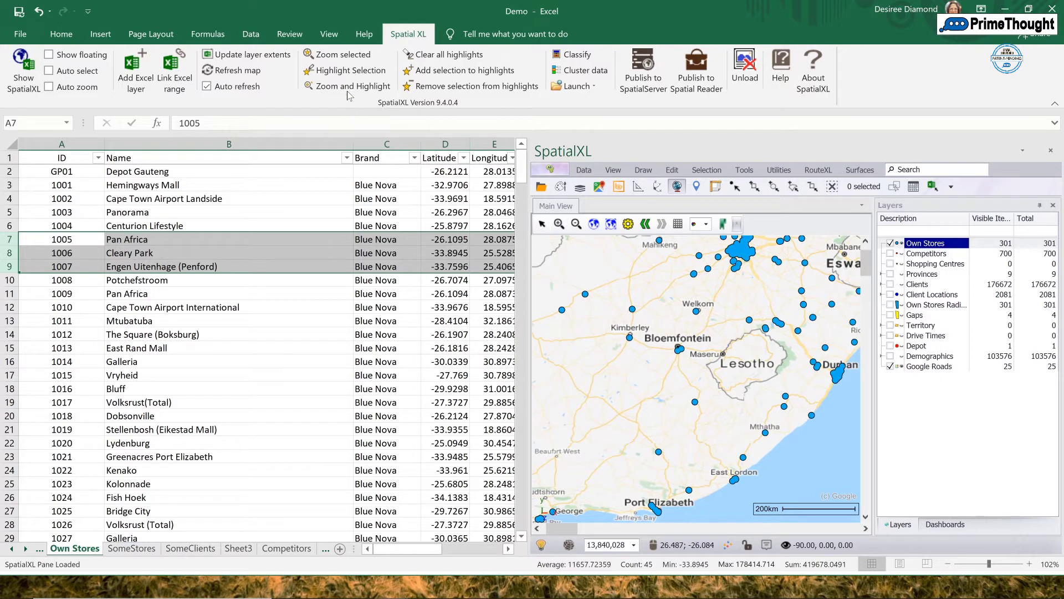
pyautogui.click(355, 70)
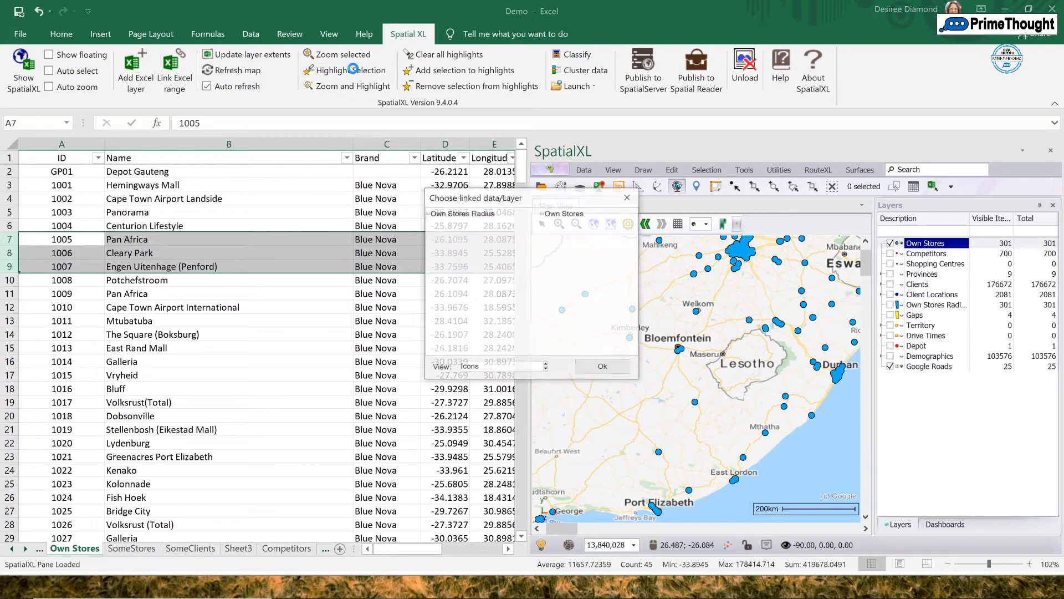
pyautogui.doubleClick(571, 218)
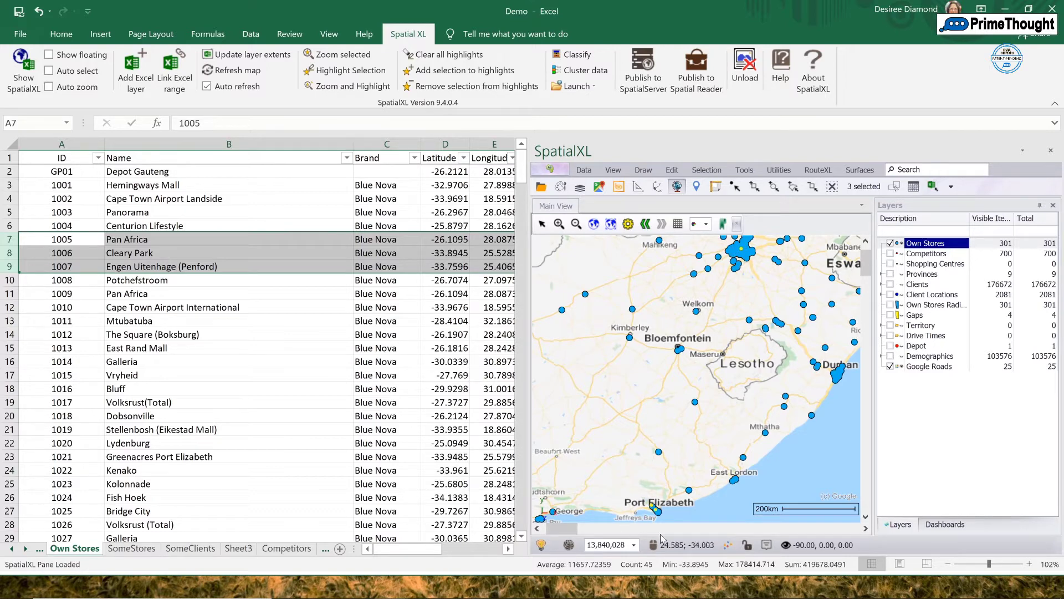
# Zoom the map to the Pan Africa store in row 7, view the surrounding Johannesburg area, and clear the map selection.
pyautogui.click(11, 239)
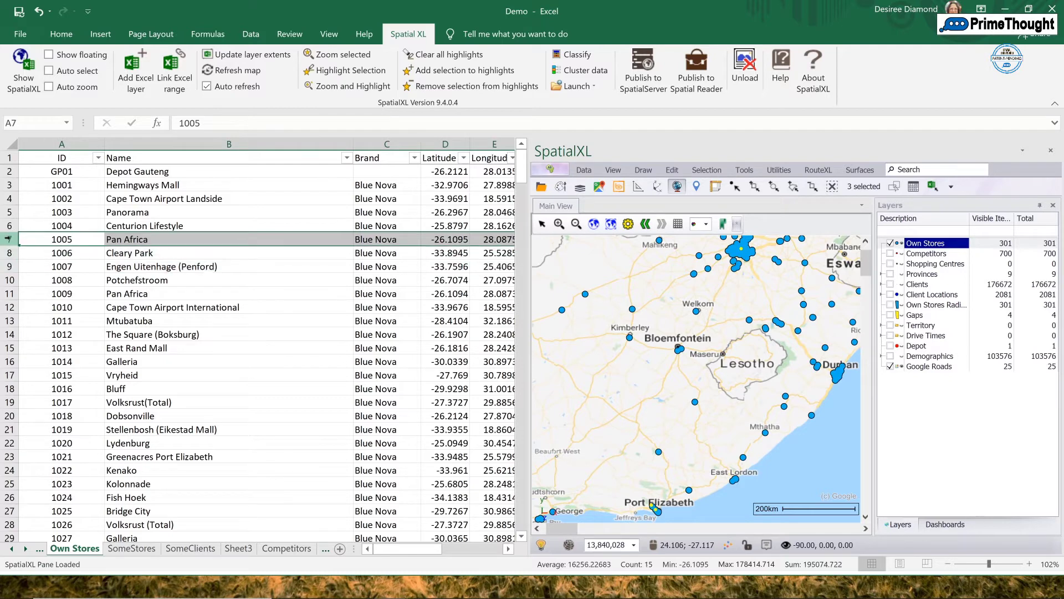
pyautogui.click(319, 69)
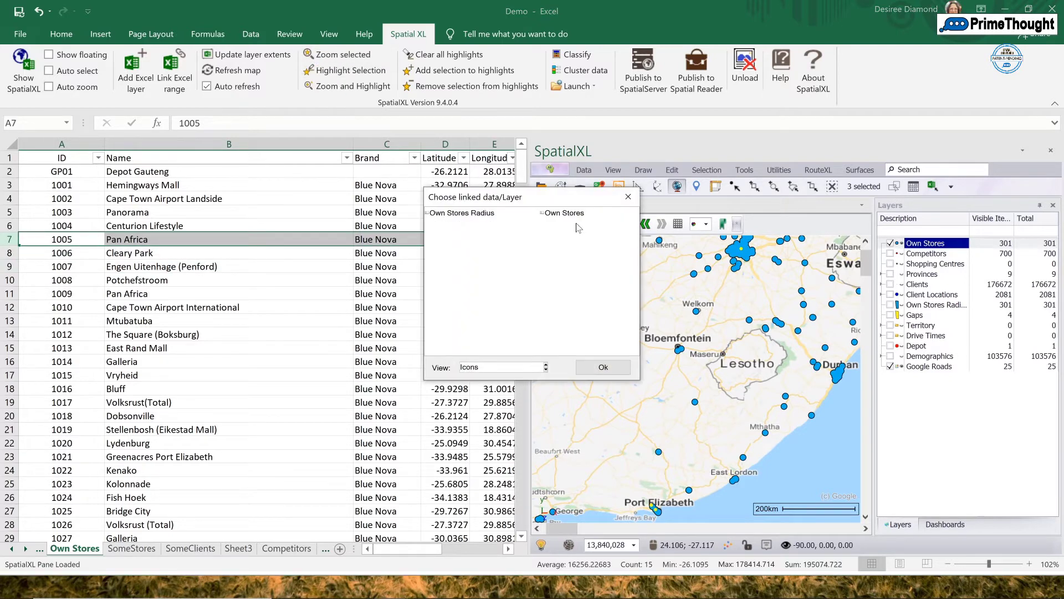
pyautogui.doubleClick(576, 214)
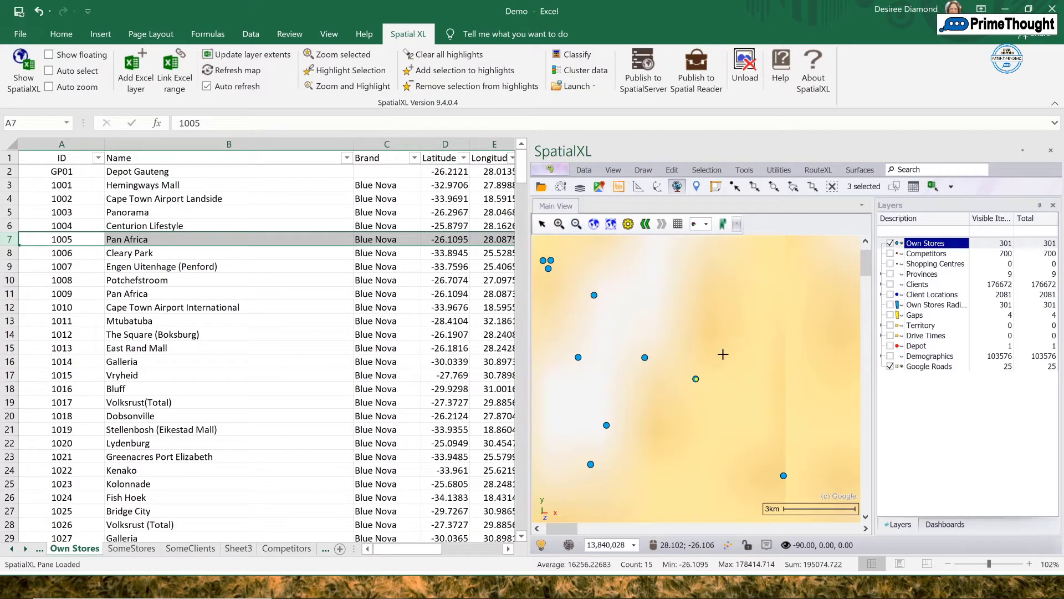
pyautogui.click(361, 264)
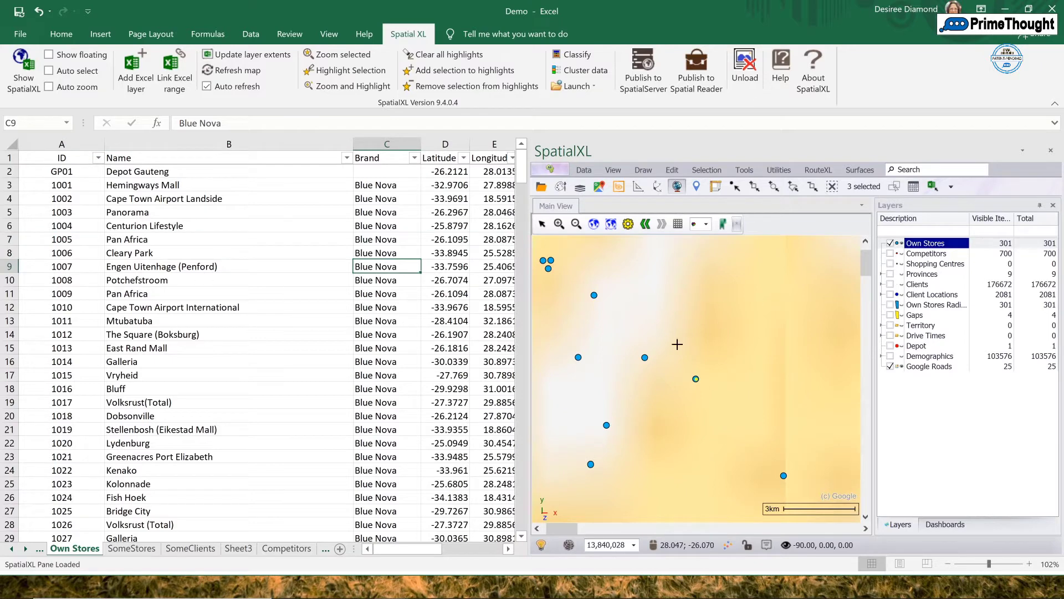
pyautogui.click(379, 254)
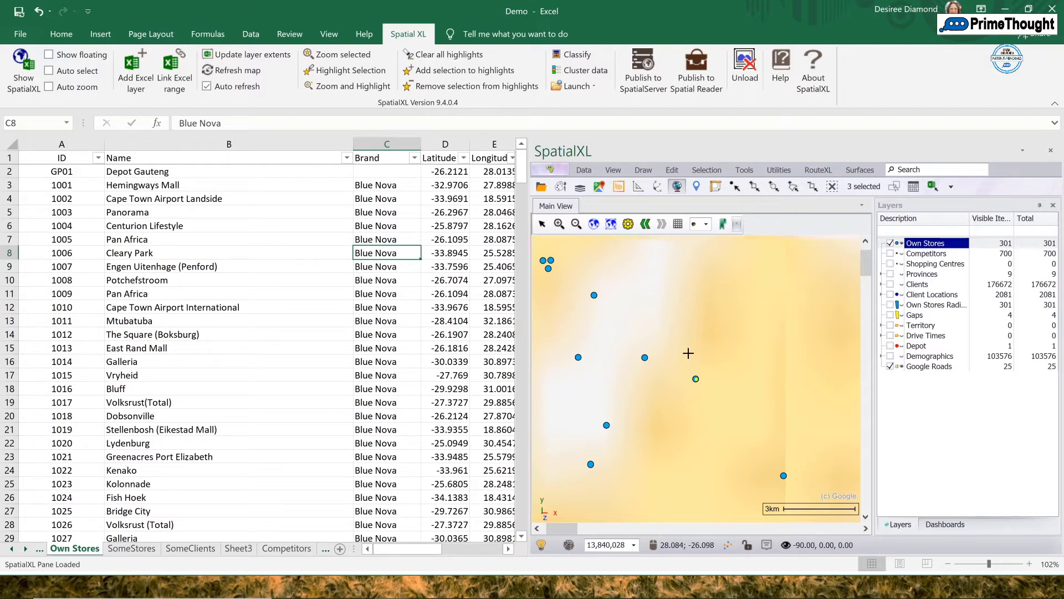
pyautogui.scroll(-7, 689, 354)
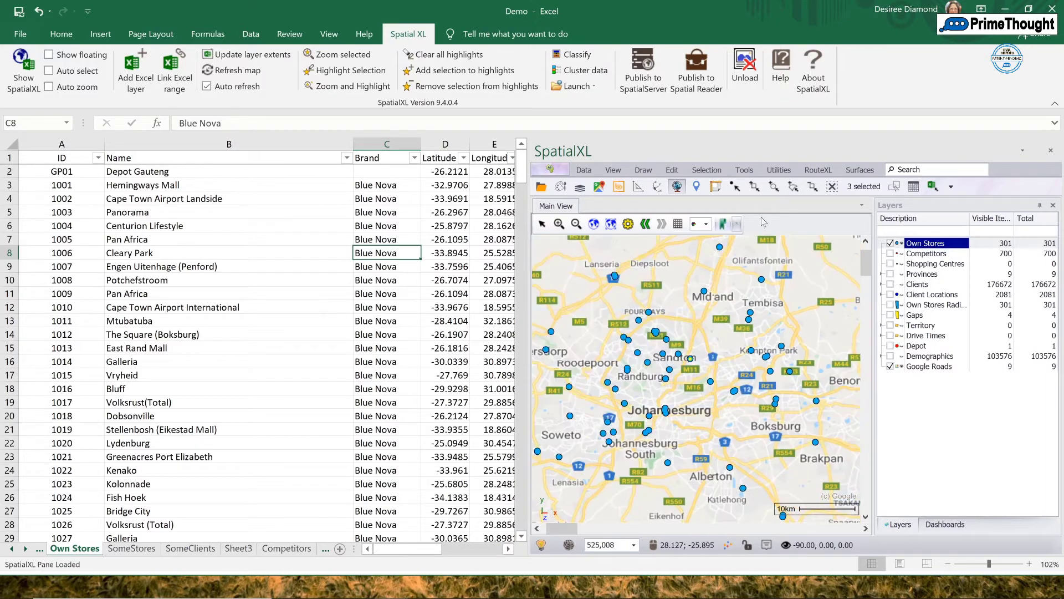
pyautogui.click(832, 187)
# Open the Own Stores layer properties and examine the layer types available as data sources, keeping the current type.
pyautogui.rightClick(929, 243)
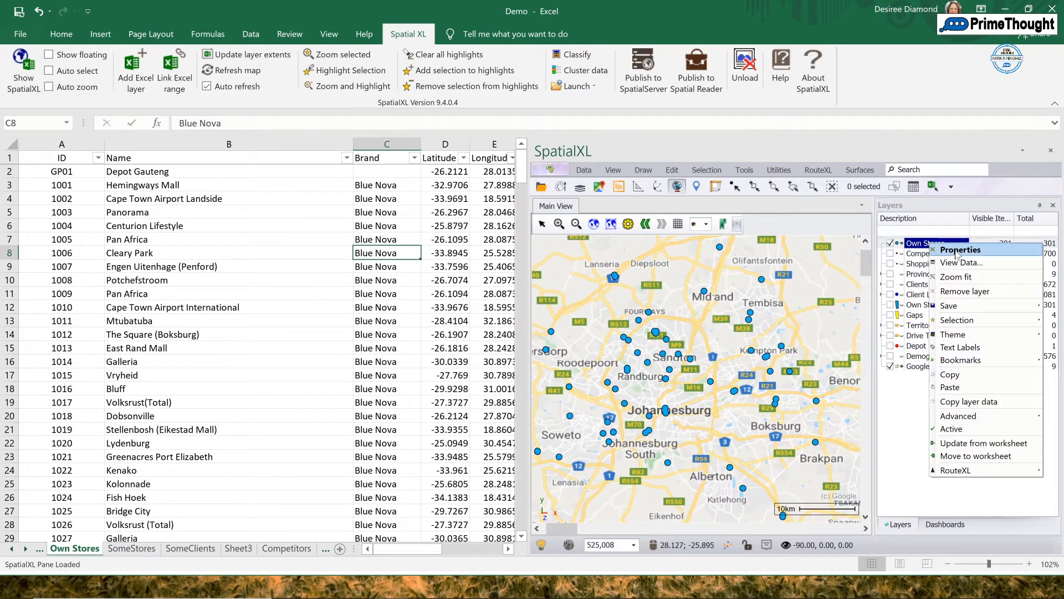
pyautogui.click(955, 250)
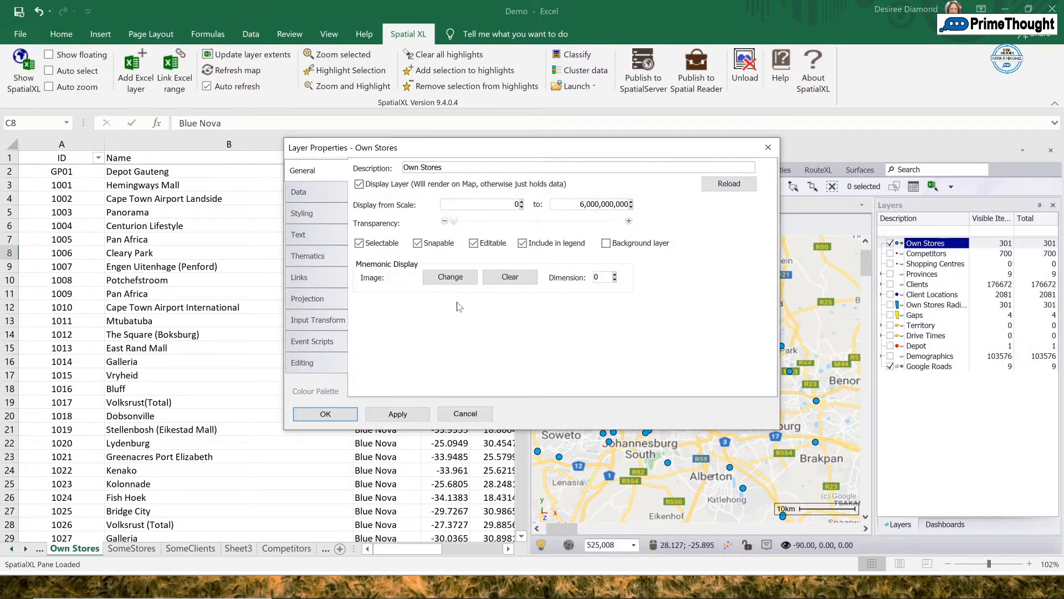
pyautogui.click(330, 196)
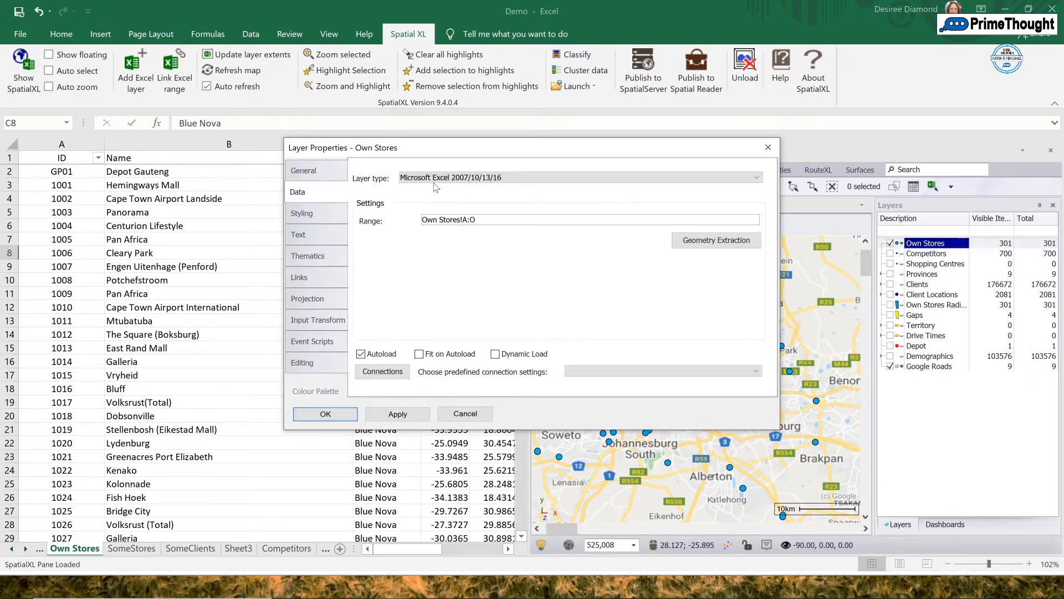
pyautogui.click(436, 179)
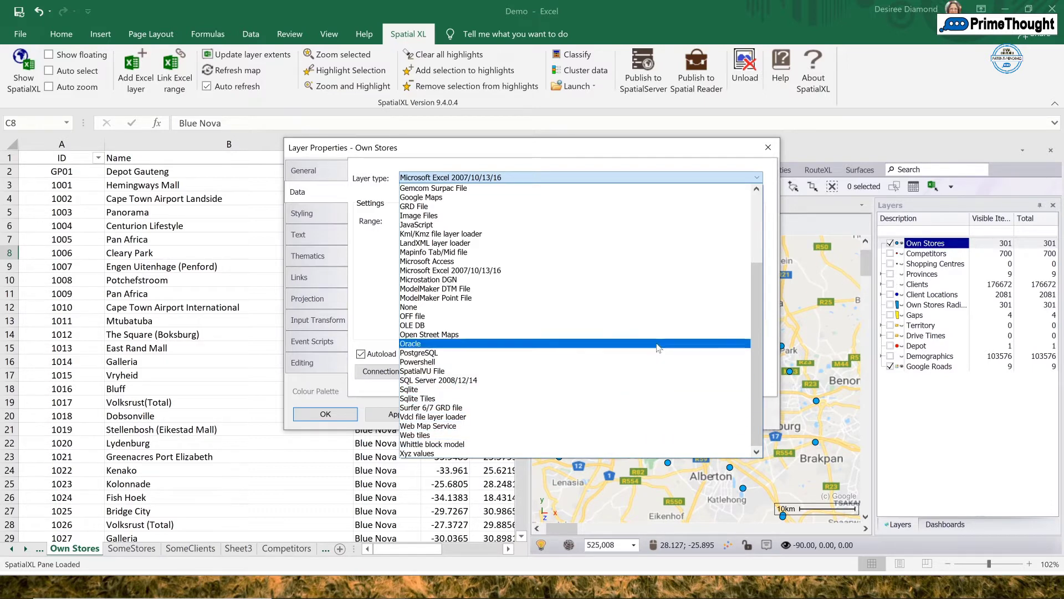
pyautogui.scroll(3, 666, 255)
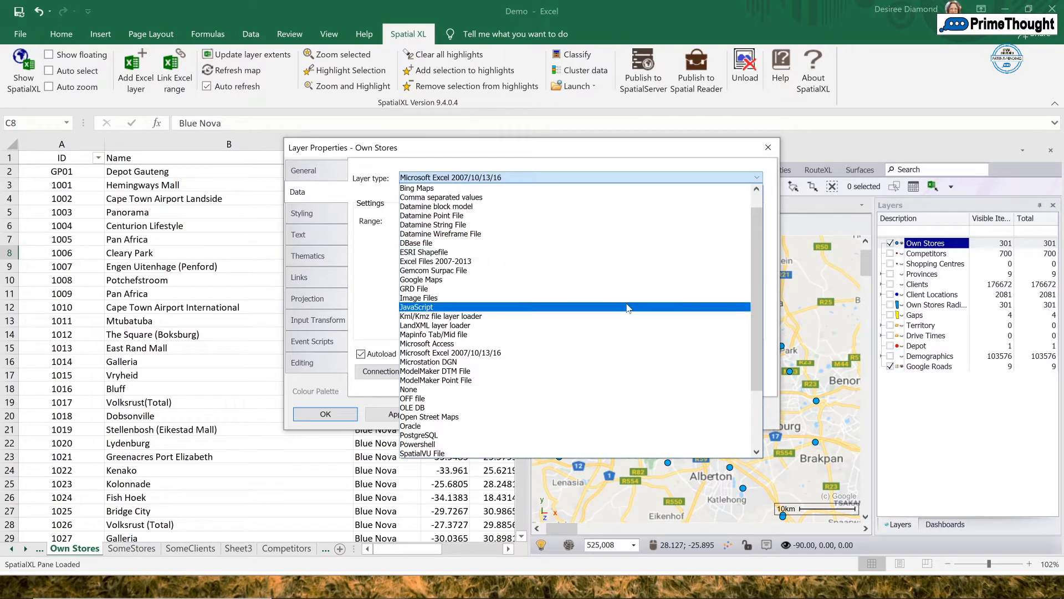
pyautogui.scroll(1, 628, 308)
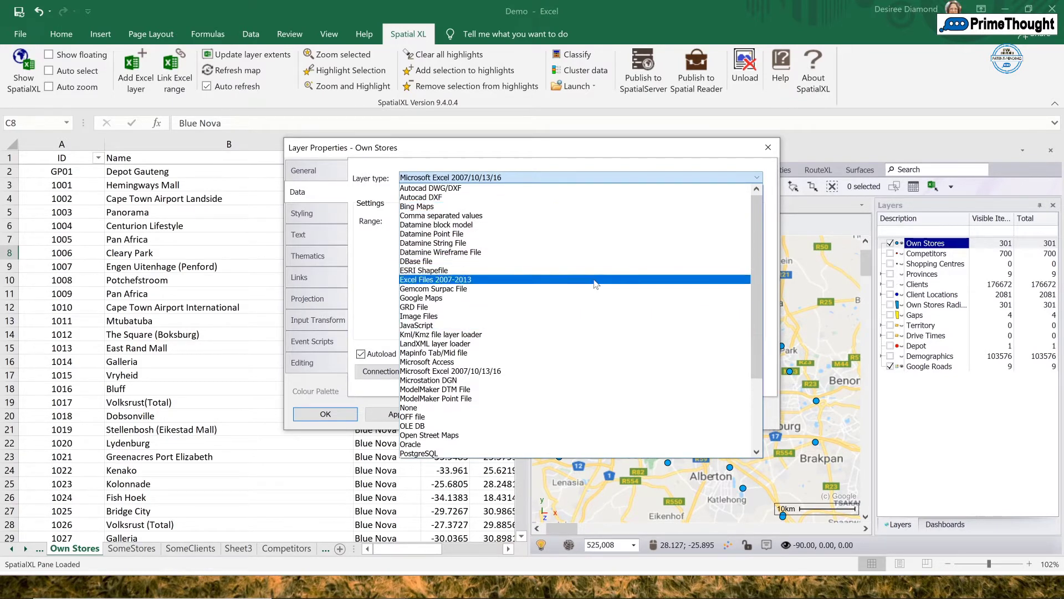
pyautogui.click(727, 147)
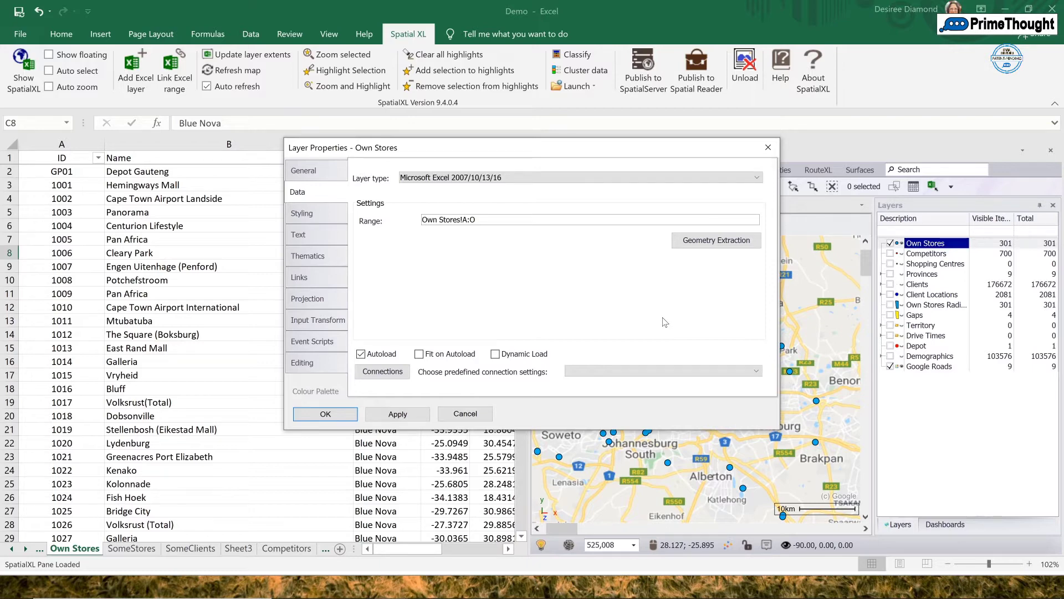
# Review the Own Stores layer's basic, icon and line image styling and its text settings, then close the properties.
pyautogui.click(323, 214)
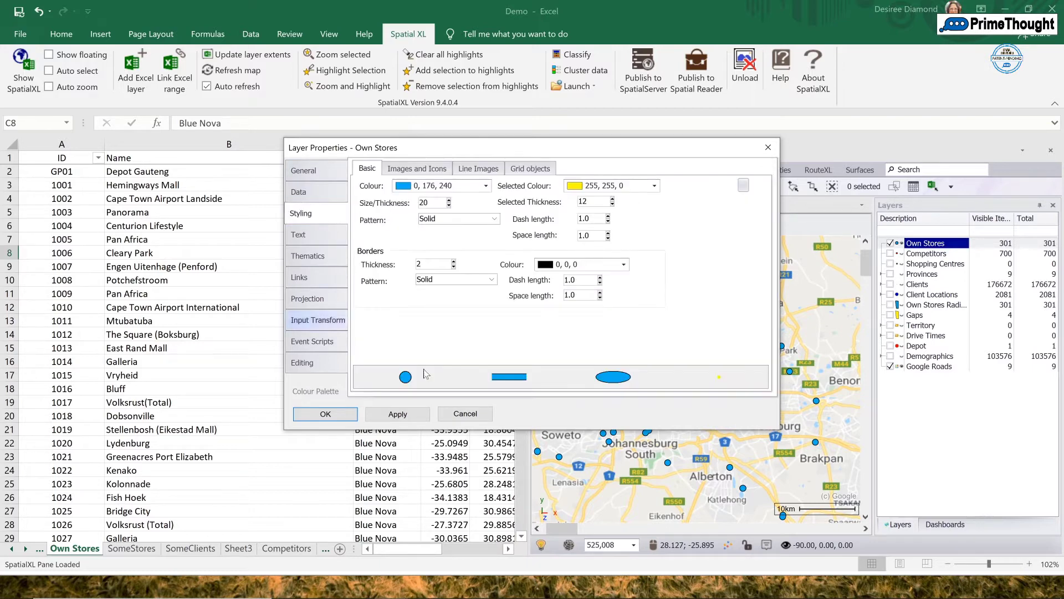
pyautogui.click(423, 166)
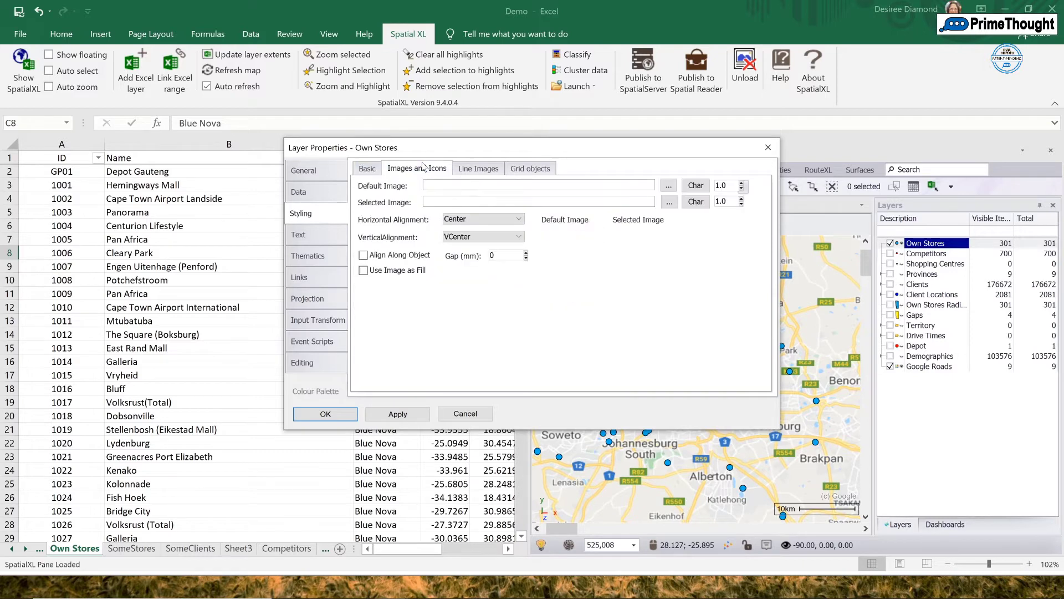
pyautogui.click(497, 169)
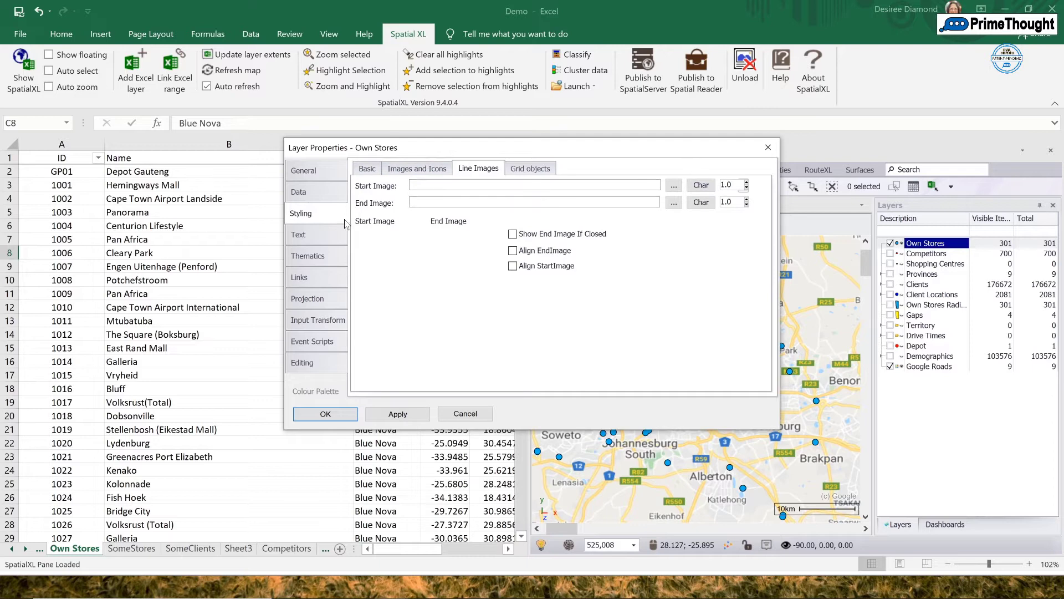
pyautogui.click(320, 239)
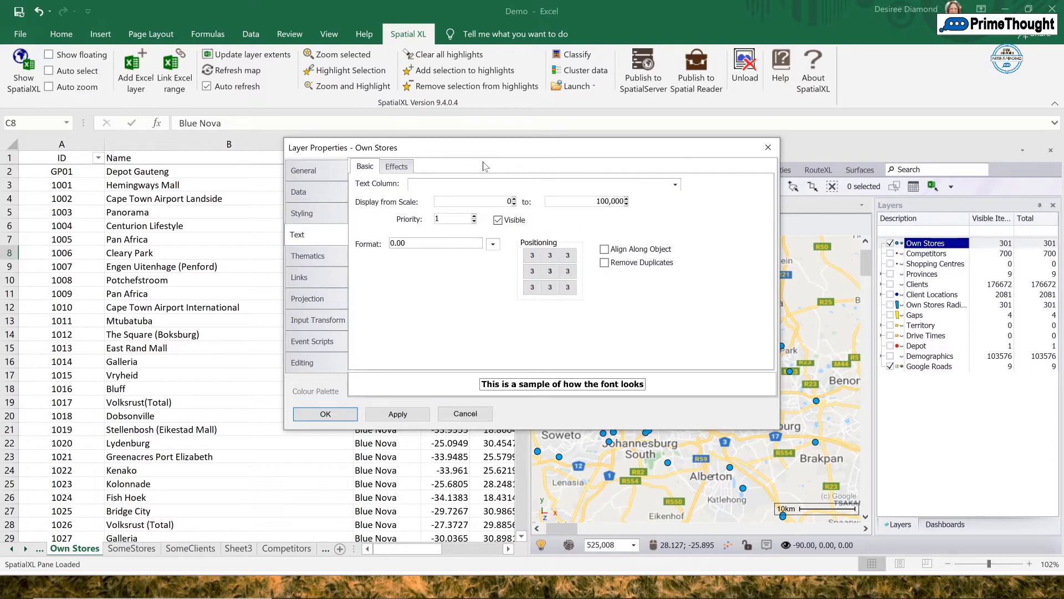
pyautogui.click(768, 147)
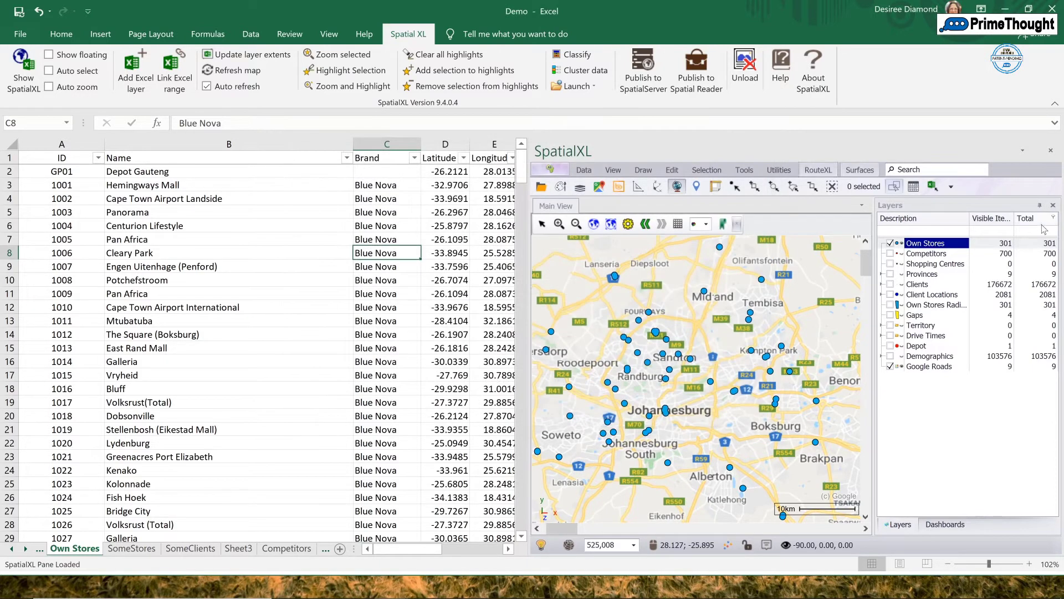
# Label the Own Stores points with the Name column and zoom the map to the Sandton and Randburg area.
pyautogui.rightClick(941, 246)
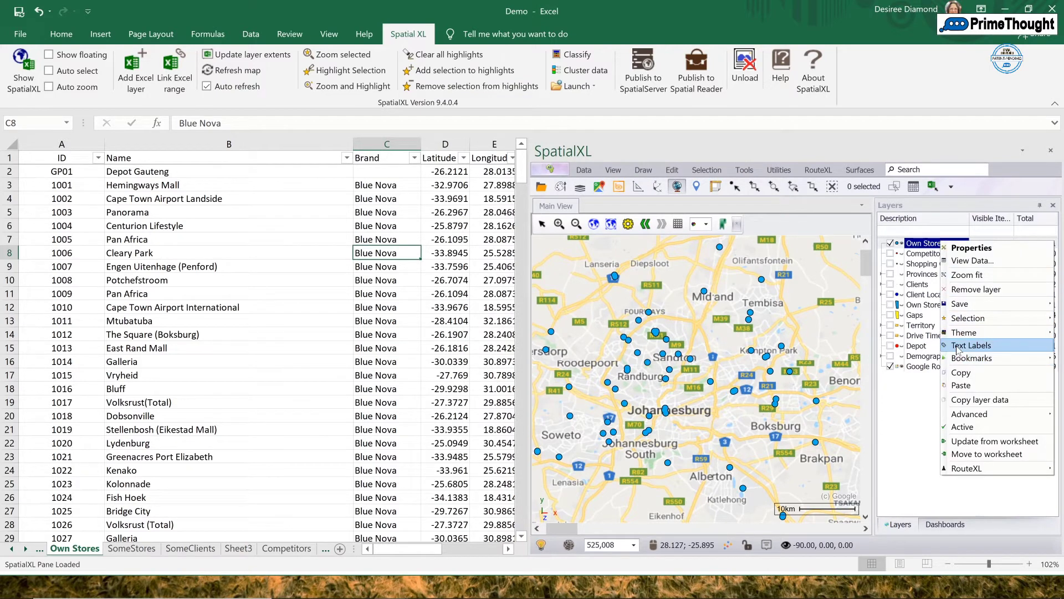
pyautogui.moveTo(957, 349)
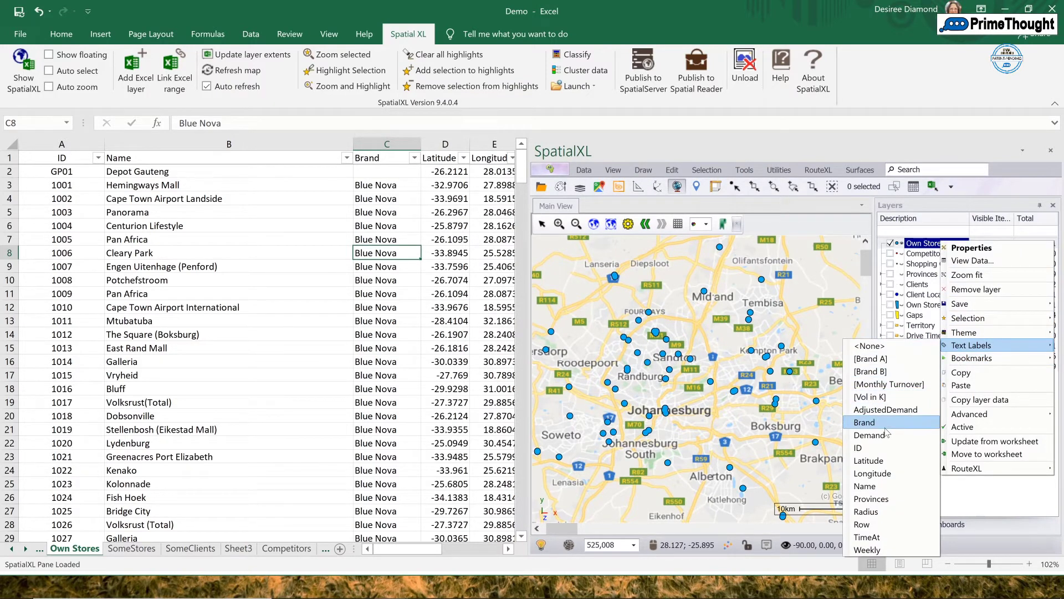
pyautogui.click(879, 486)
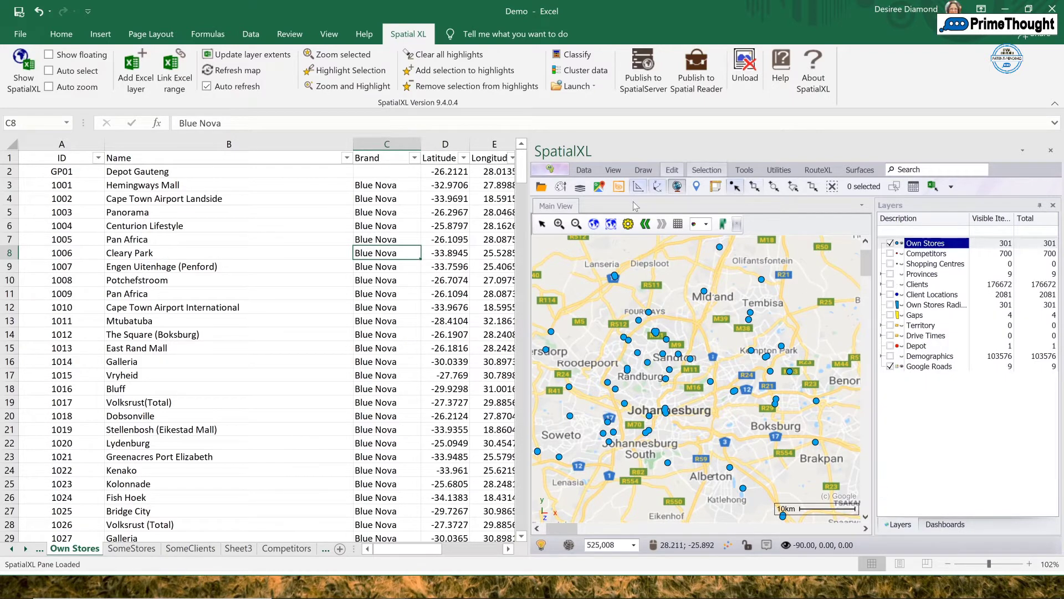
pyautogui.click(559, 224)
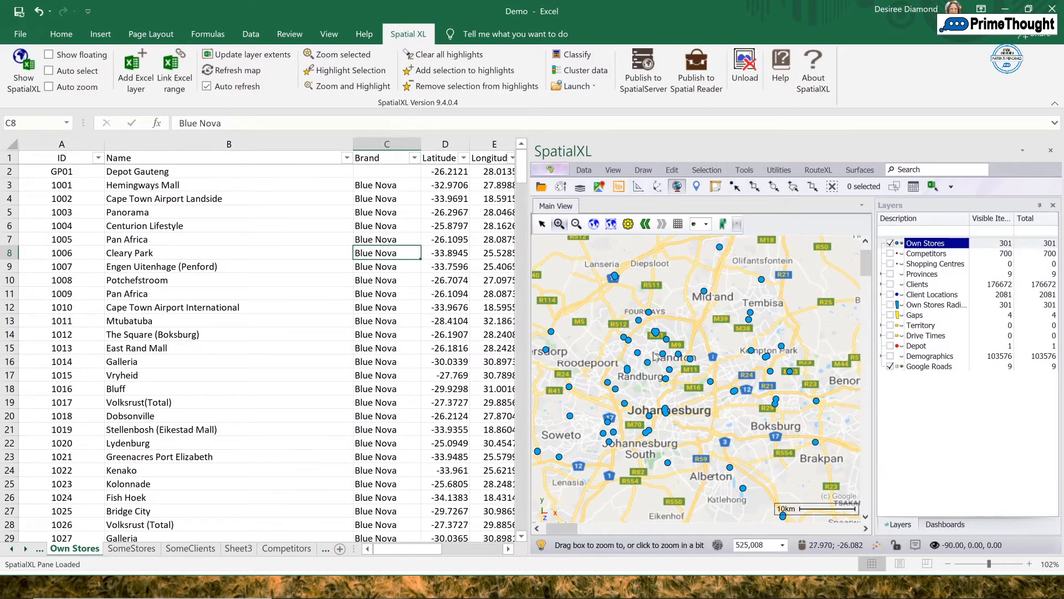
pyautogui.moveTo(626, 344); pyautogui.dragTo(681, 370)
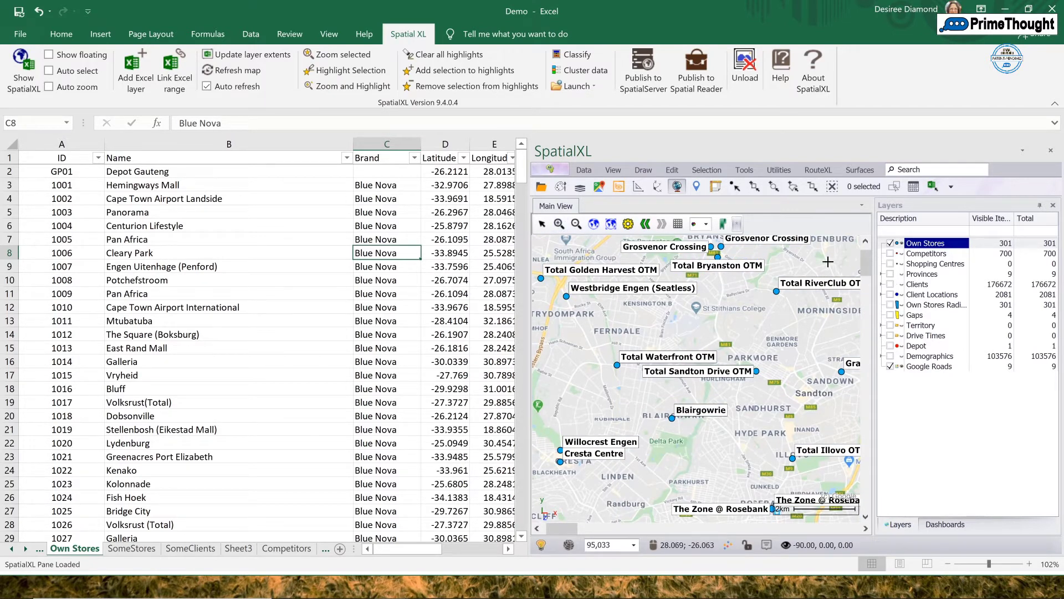
# Show the full map extent, then zoom through the Pretoria area to the labelled store at Doornpoort.
pyautogui.click(610, 224)
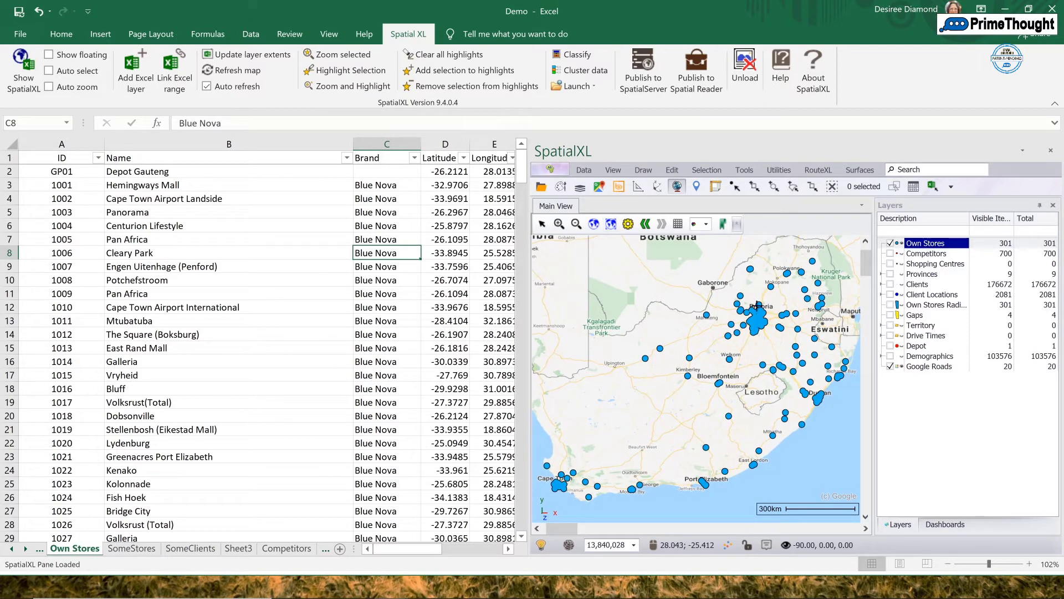
pyautogui.click(559, 224)
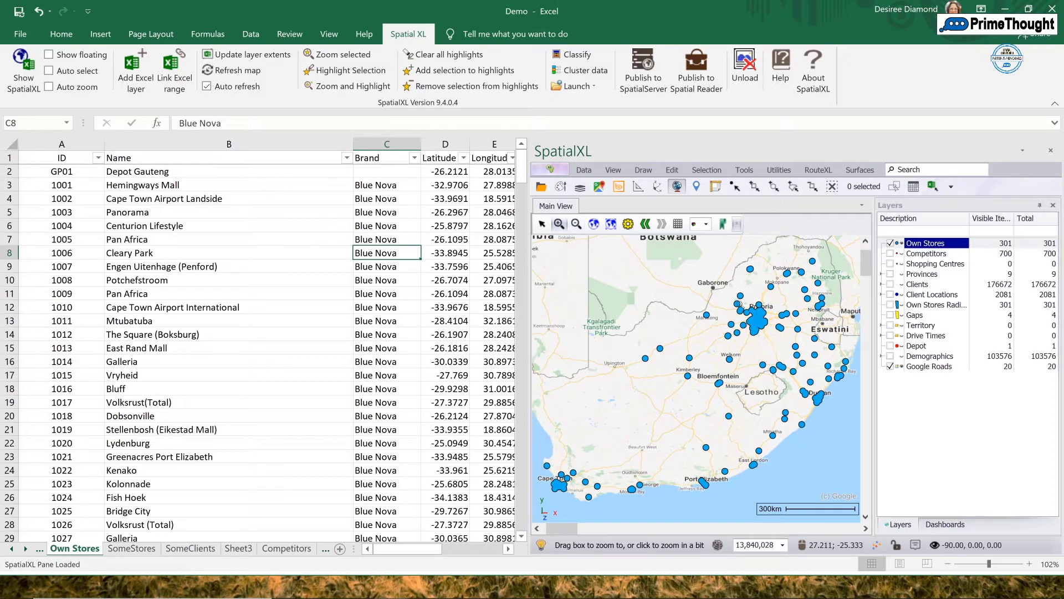
pyautogui.moveTo(739, 304); pyautogui.dragTo(775, 370)
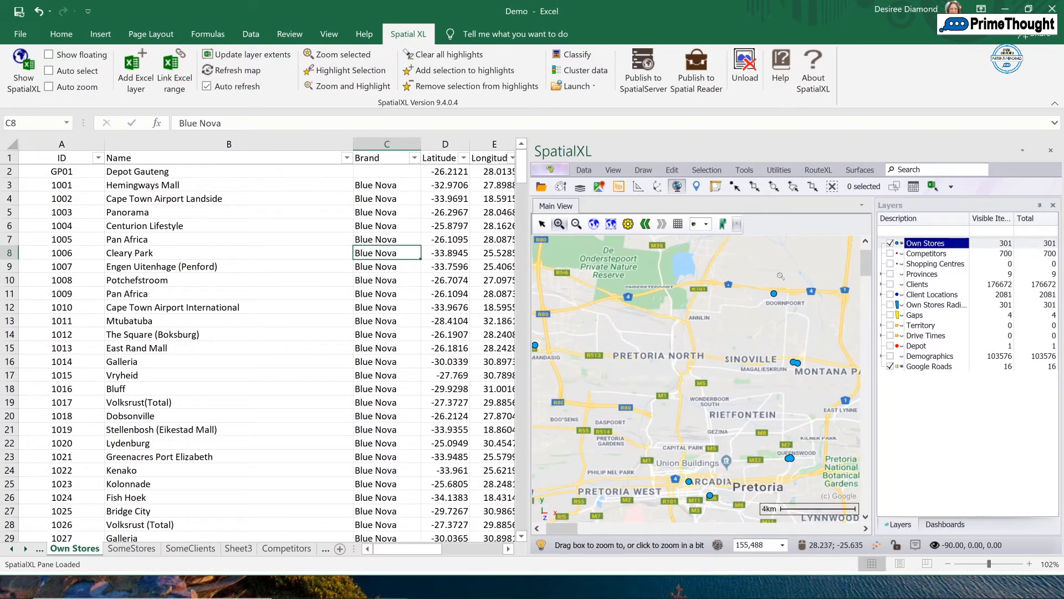
pyautogui.moveTo(772, 277); pyautogui.dragTo(803, 312)
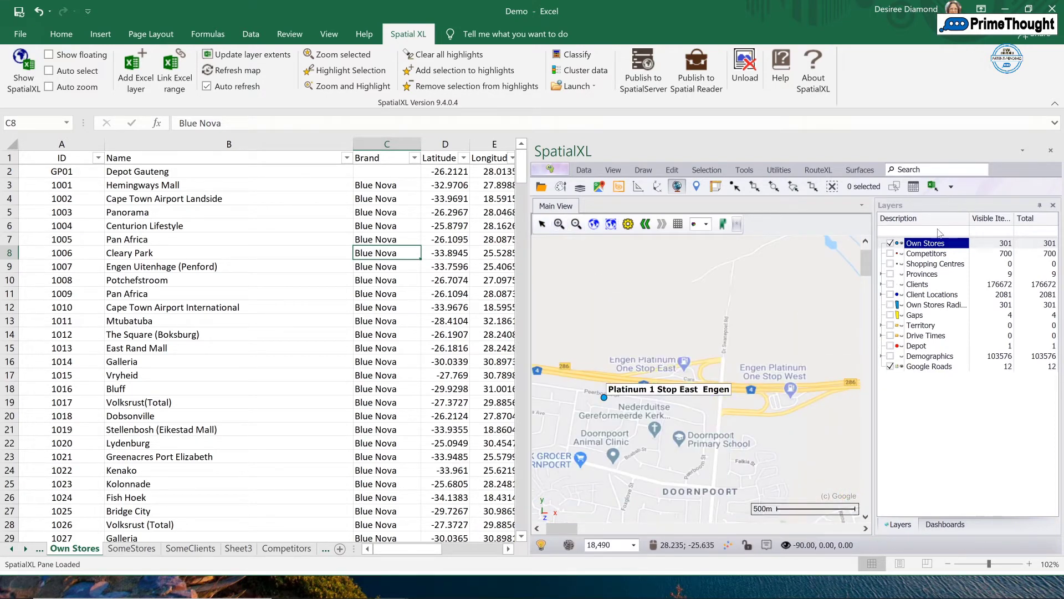
# Review the basic settings and text effects of the Own Stores labels, then close the layer properties.
pyautogui.rightClick(931, 246)
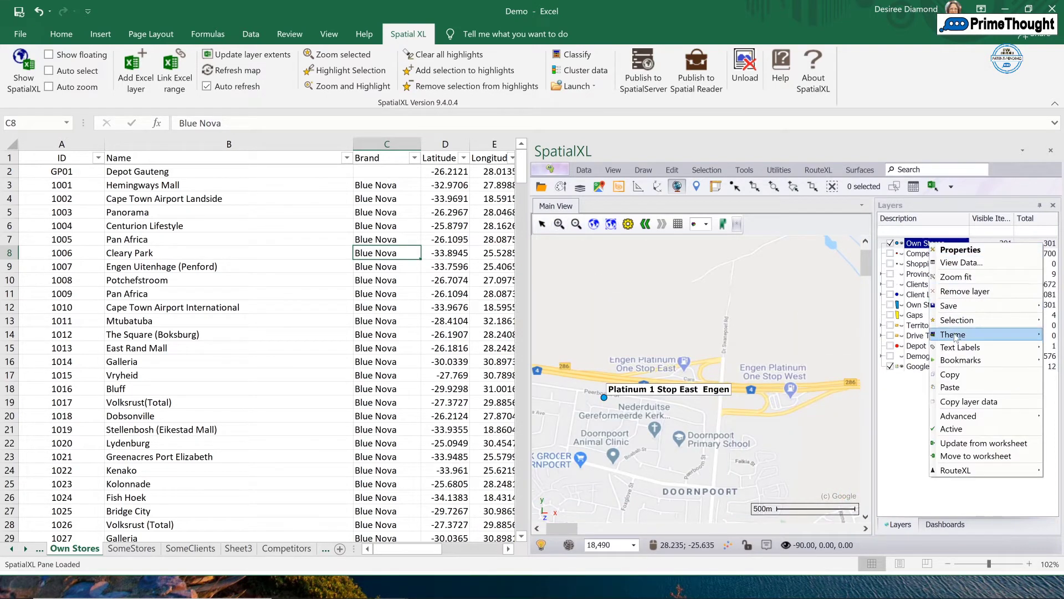
pyautogui.moveTo(955, 337)
pyautogui.click(956, 249)
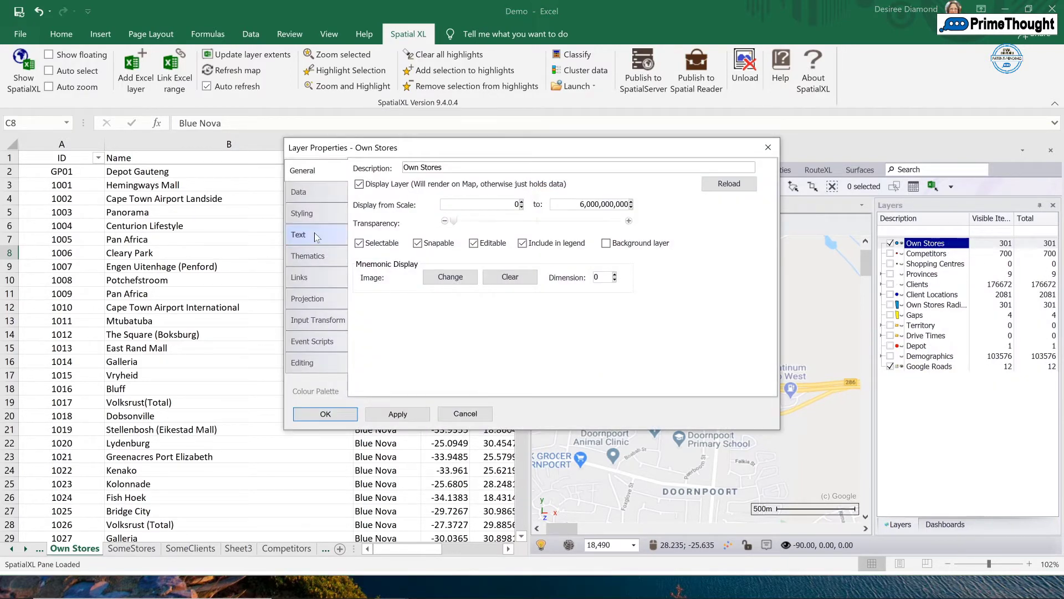
pyautogui.click(314, 236)
pyautogui.click(402, 169)
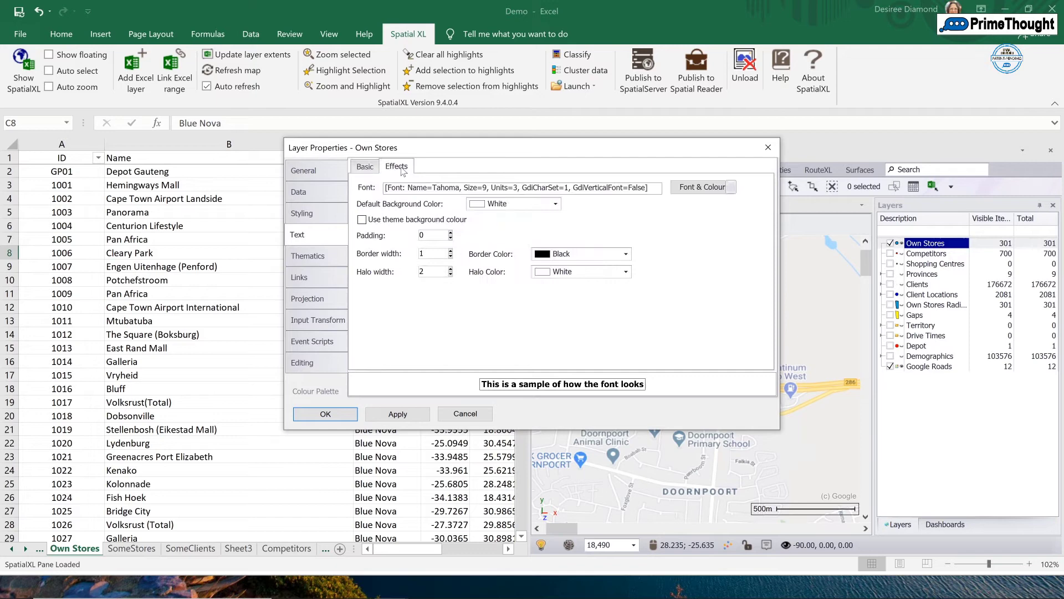
pyautogui.click(367, 170)
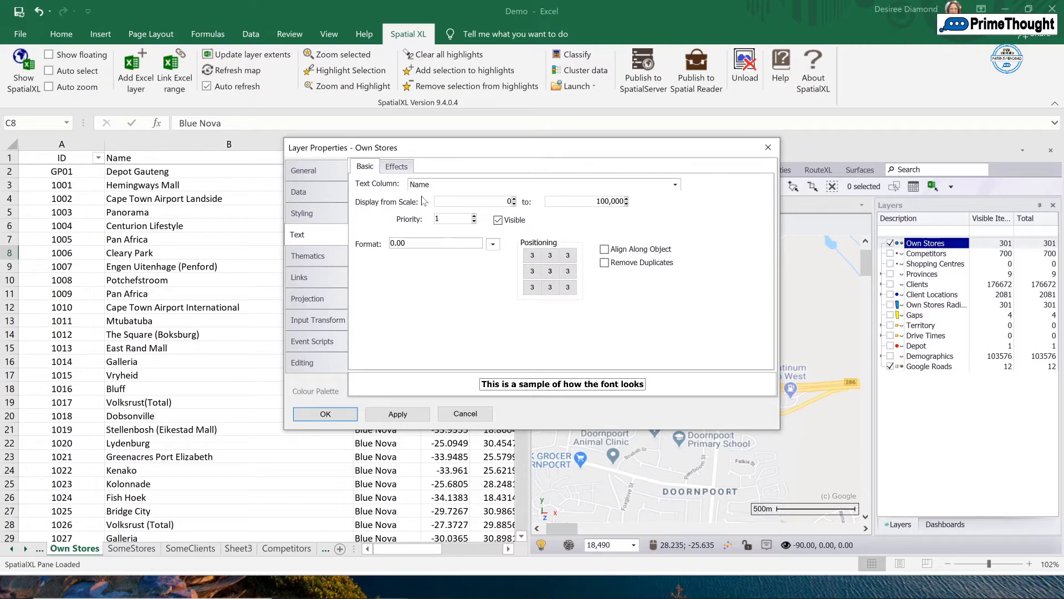
pyautogui.click(399, 169)
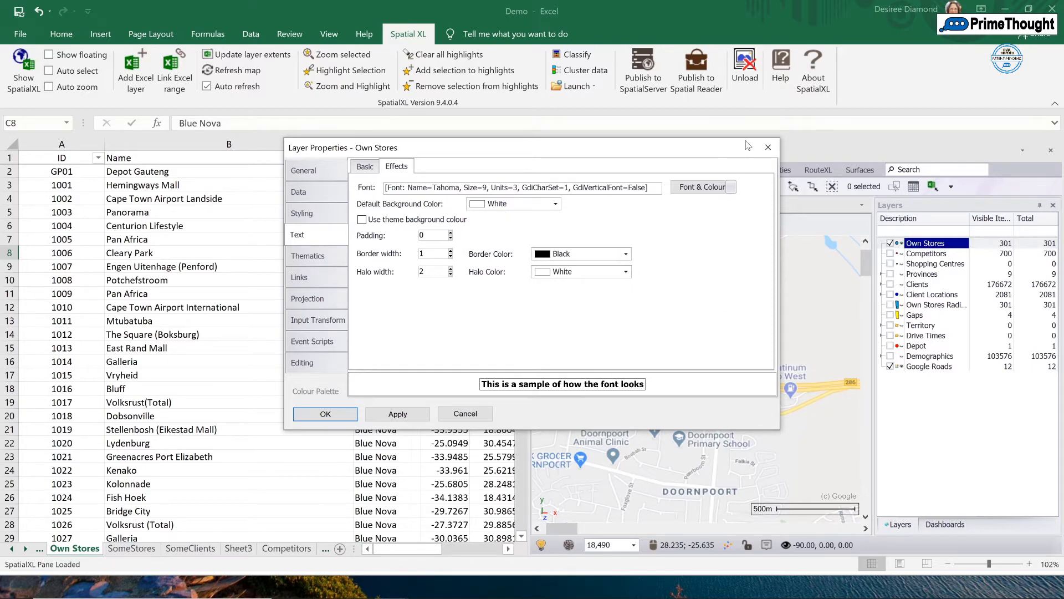
pyautogui.click(768, 147)
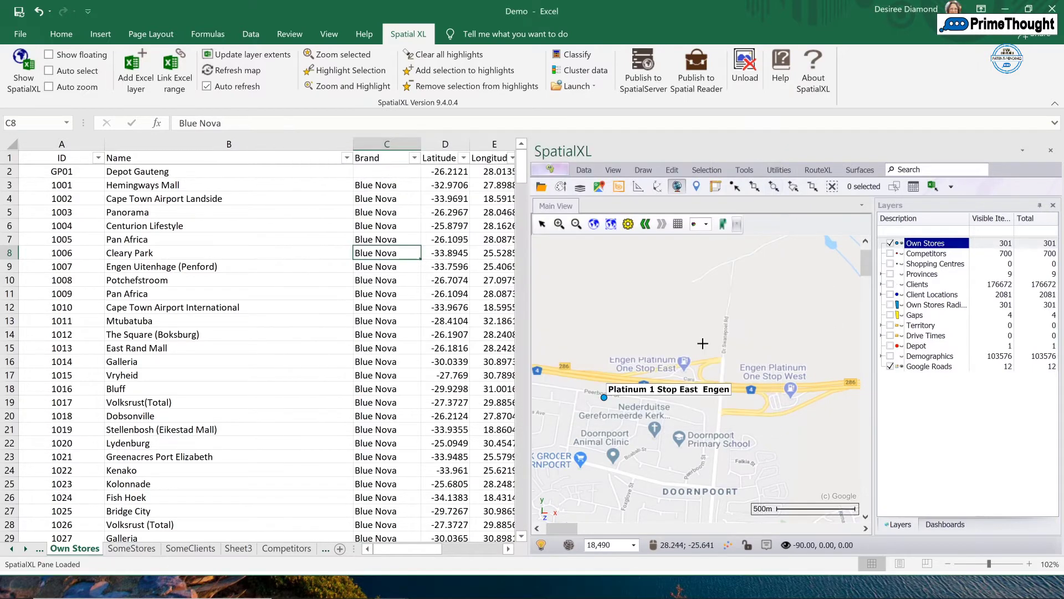
# Show all stores on the map and examine the Own Stores thematic colour options for text values and number ranges.
pyautogui.click(612, 224)
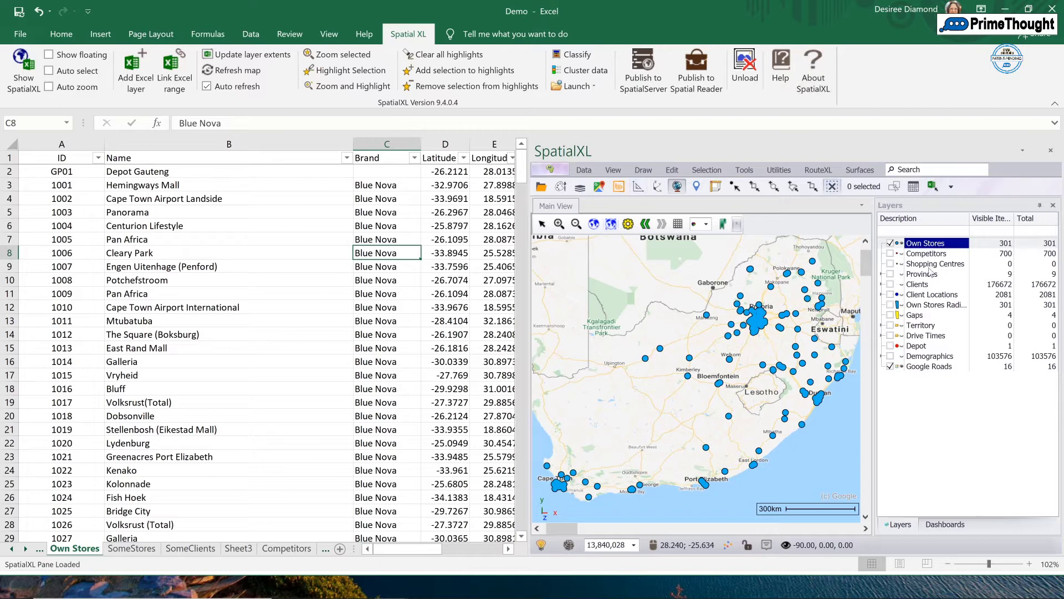
pyautogui.rightClick(915, 244)
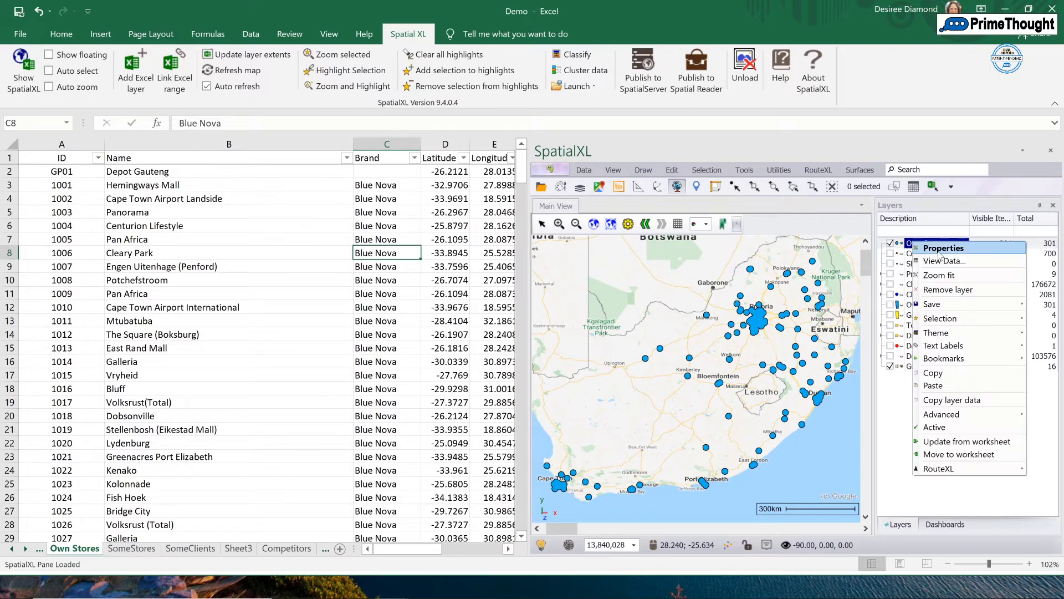
pyautogui.click(948, 250)
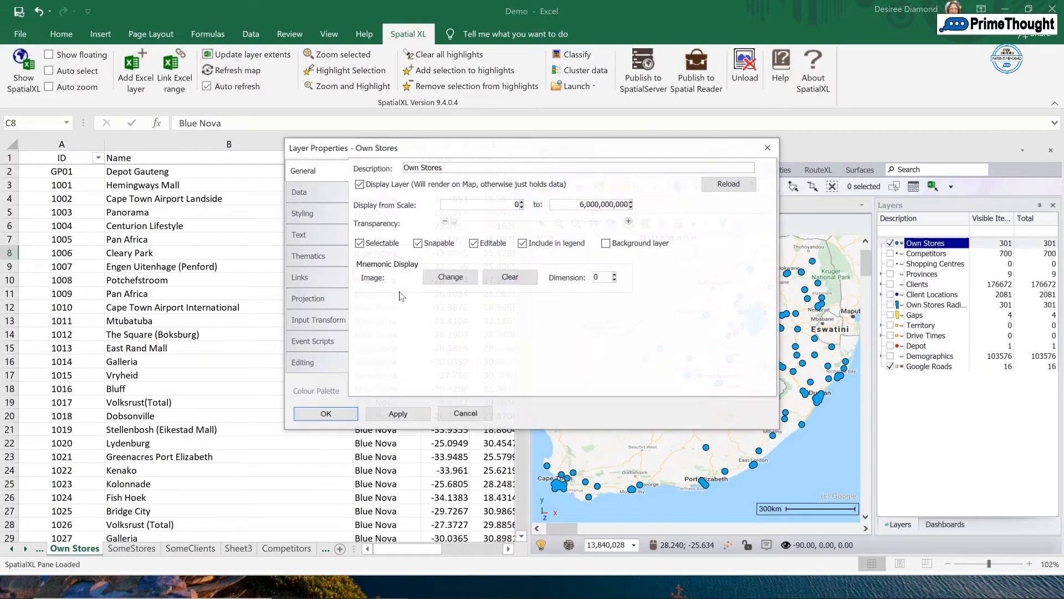
pyautogui.click(322, 261)
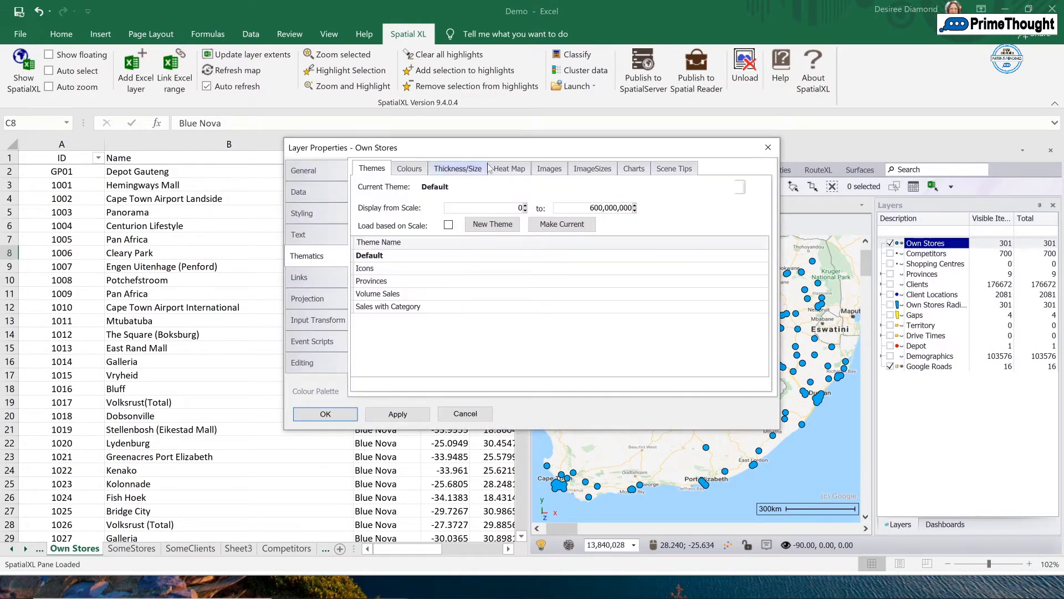
pyautogui.click(418, 170)
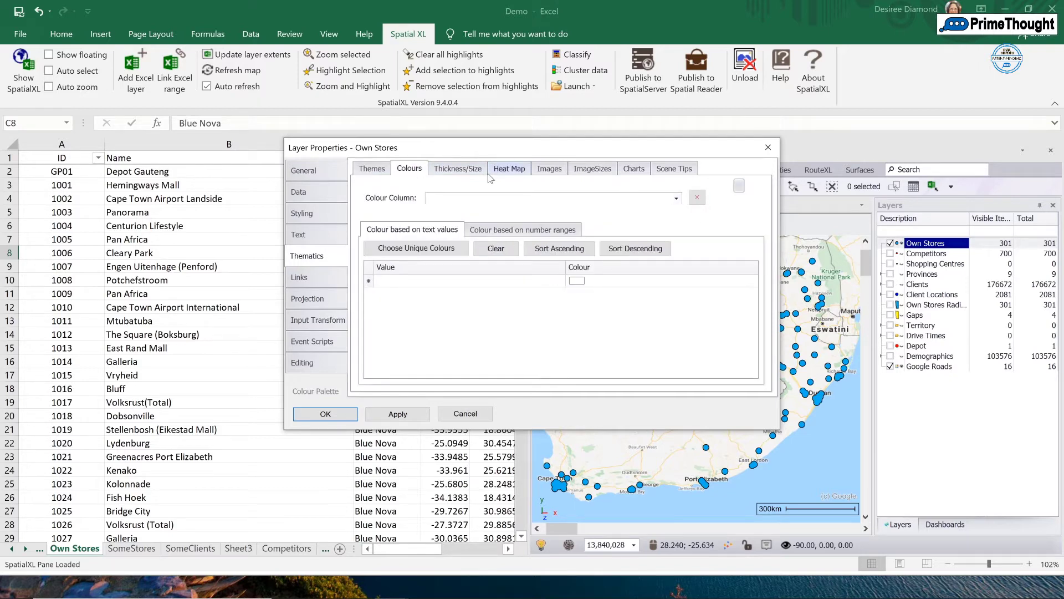
pyautogui.click(528, 233)
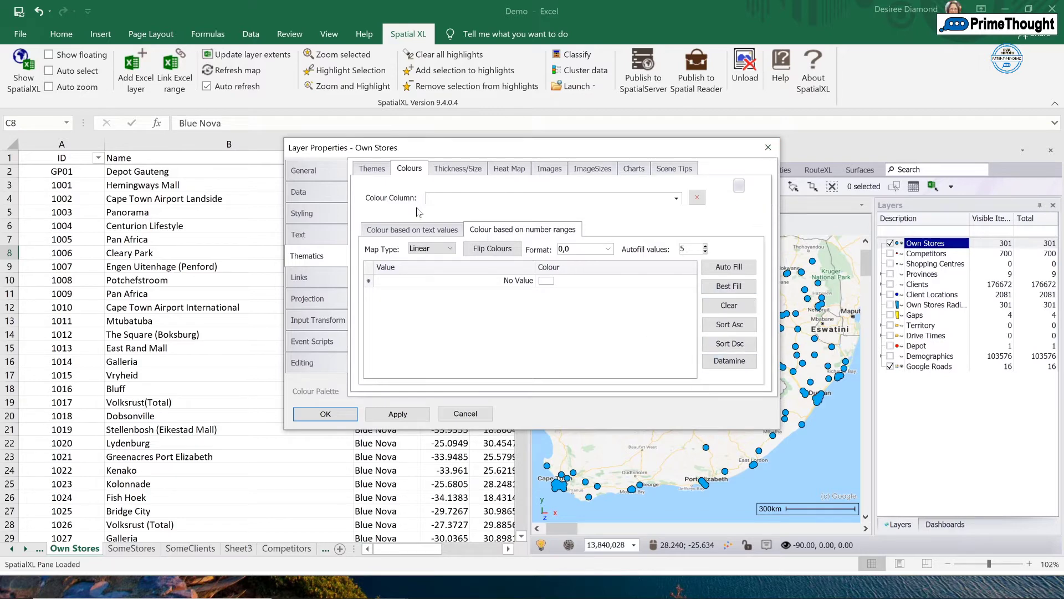
# Make Volume Sales the current theme for the Own Stores layer and display its colour ranges.
pyautogui.click(371, 169)
pyautogui.click(382, 294)
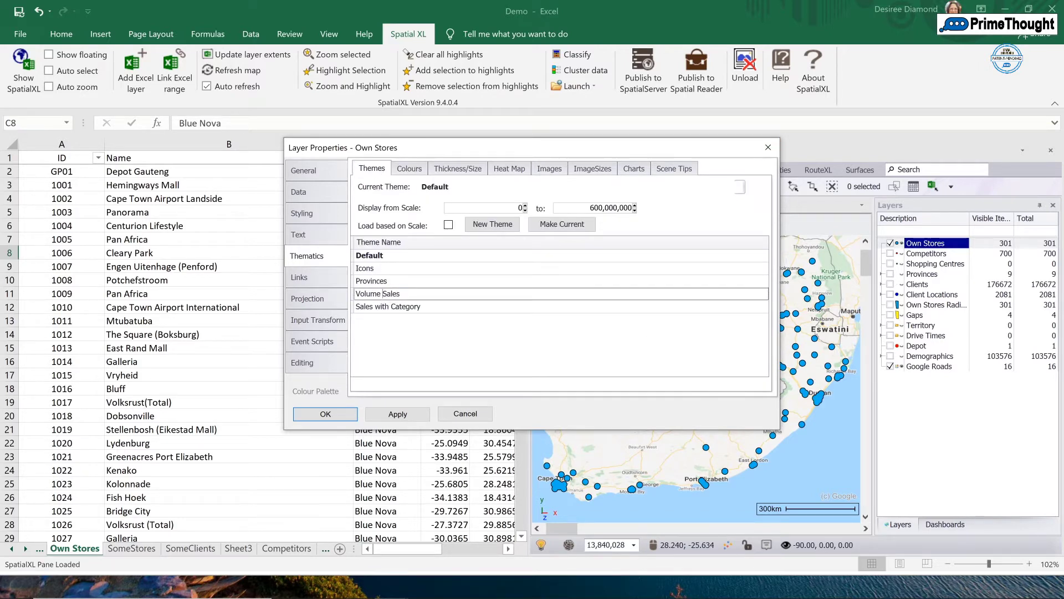
pyautogui.click(562, 224)
pyautogui.click(409, 168)
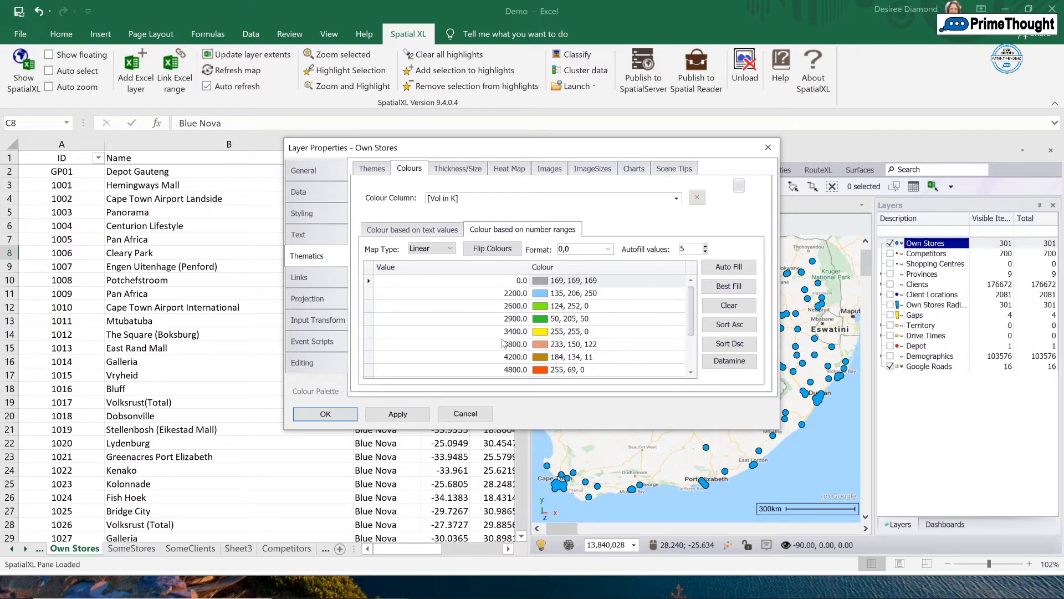
# Review the thickness/size and heat map theme options of the Own Stores layer, then close its properties.
pyautogui.click(457, 168)
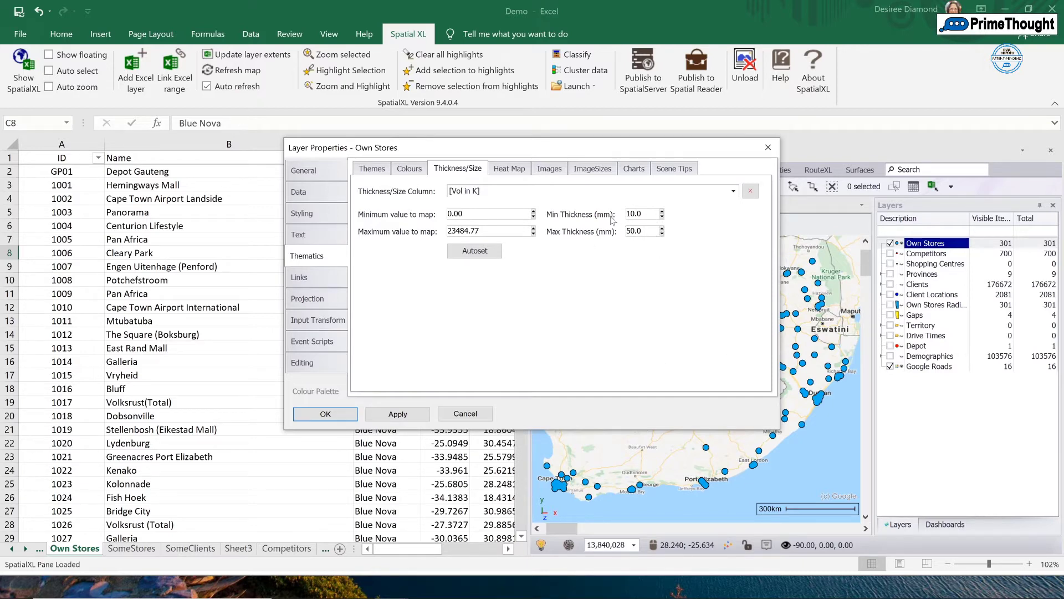
pyautogui.click(514, 169)
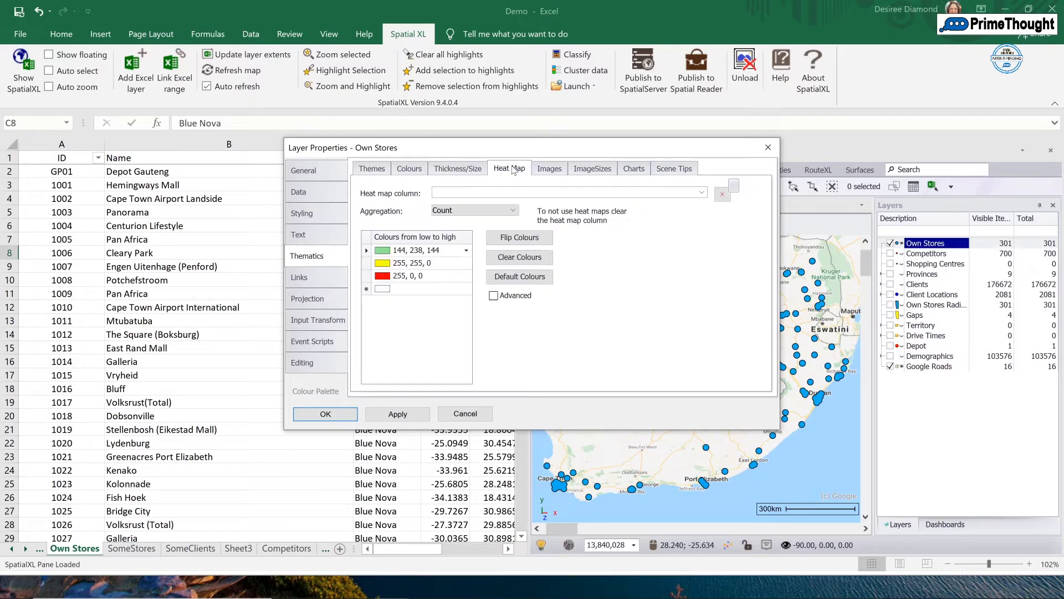
pyautogui.click(768, 148)
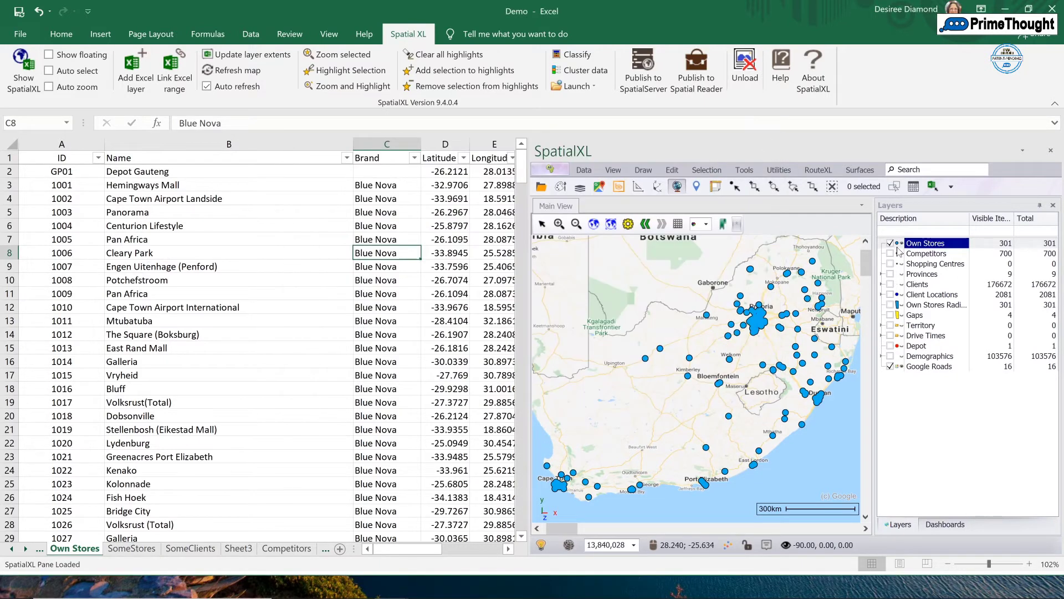
# Display the Clients heat map in place of Own Stores, examine it around Johannesburg and expand its legend.
pyautogui.click(890, 244)
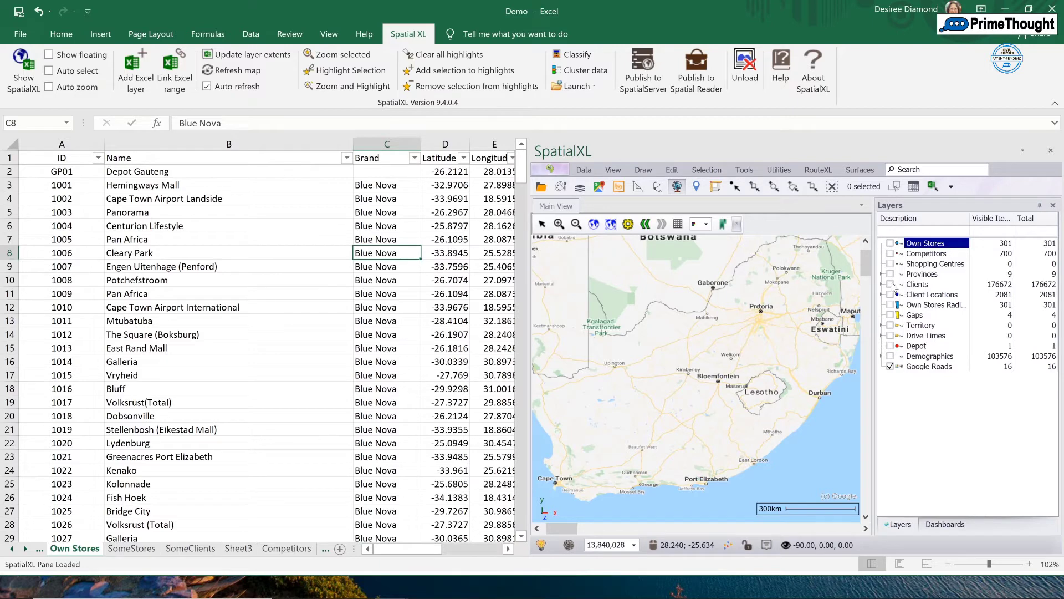
pyautogui.click(890, 284)
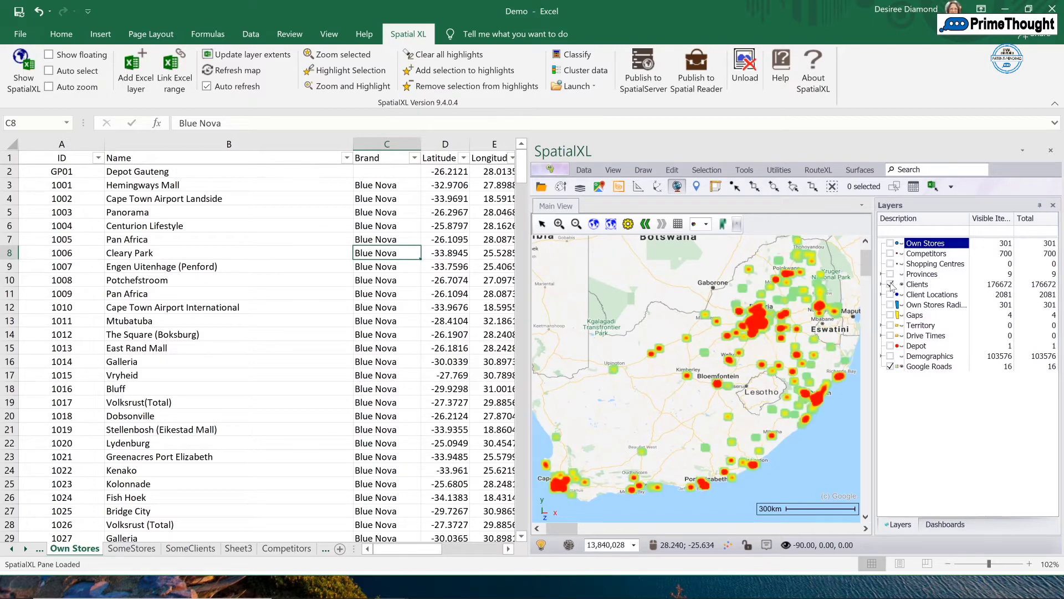
pyautogui.click(558, 225)
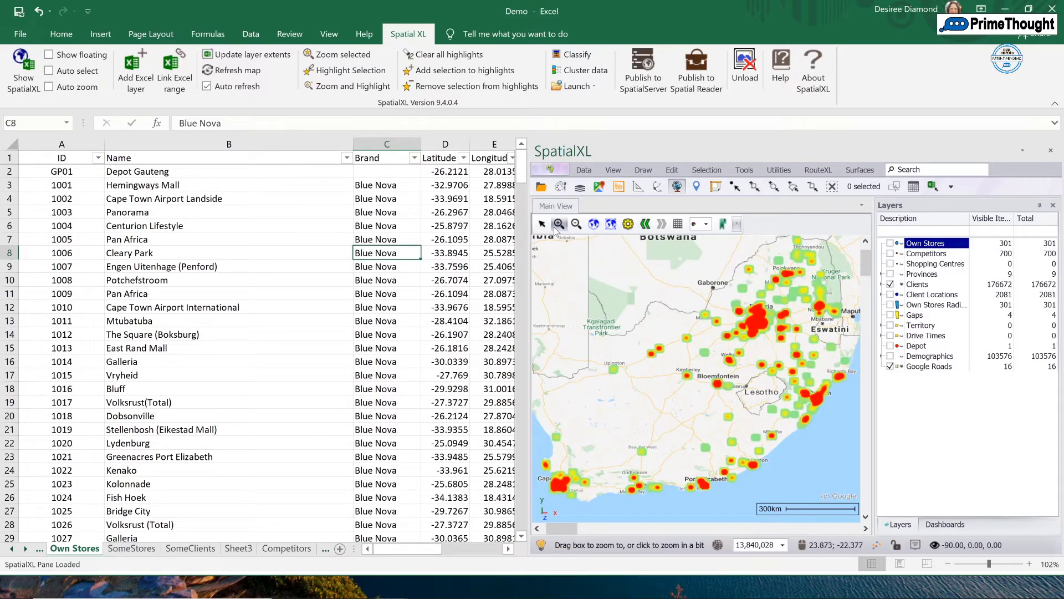
pyautogui.moveTo(738, 305); pyautogui.dragTo(774, 328)
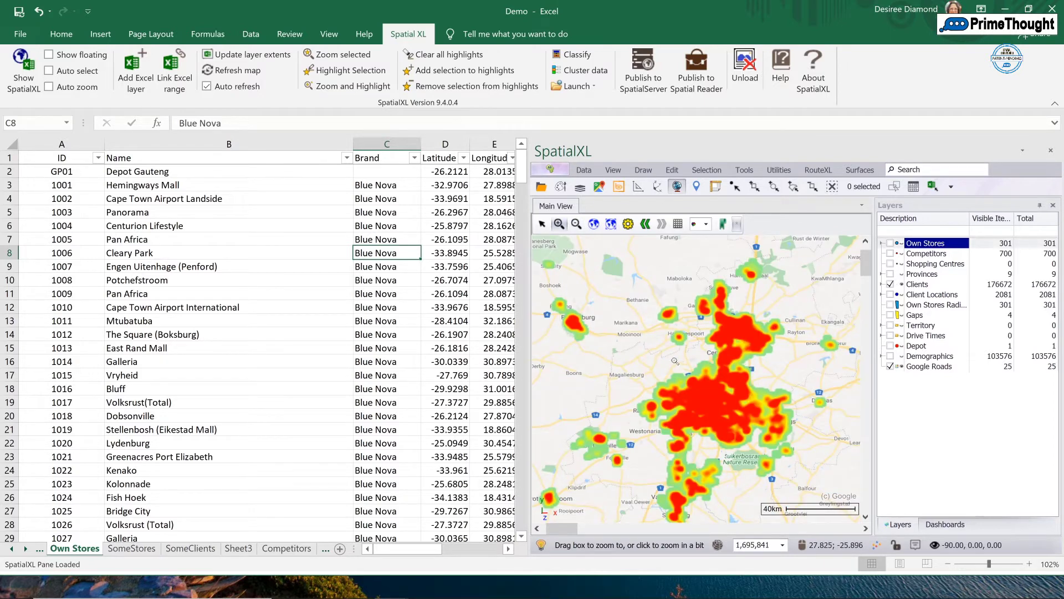
pyautogui.moveTo(684, 364); pyautogui.dragTo(757, 416)
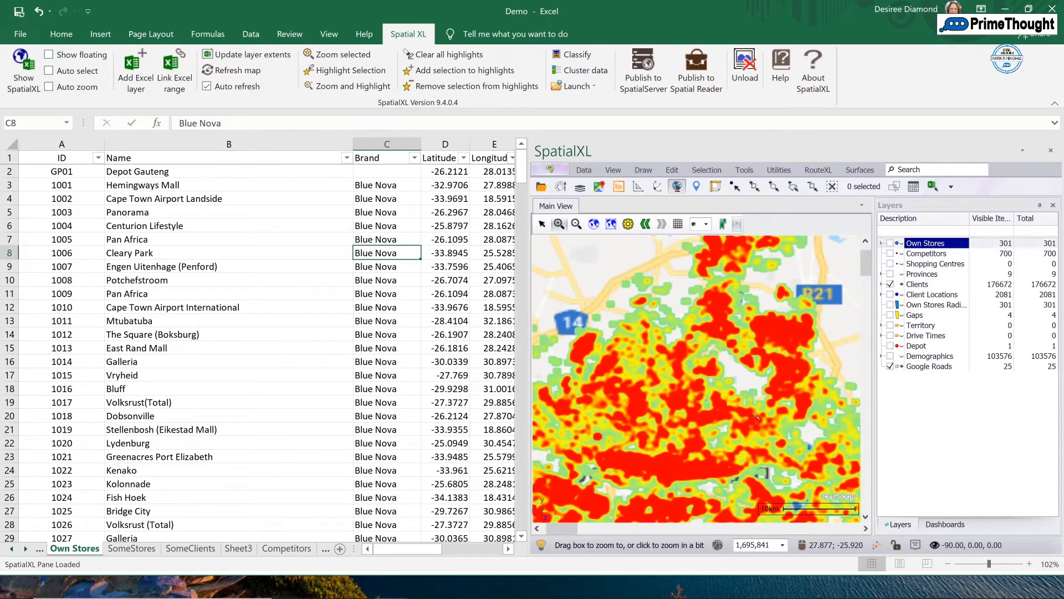
pyautogui.click(881, 285)
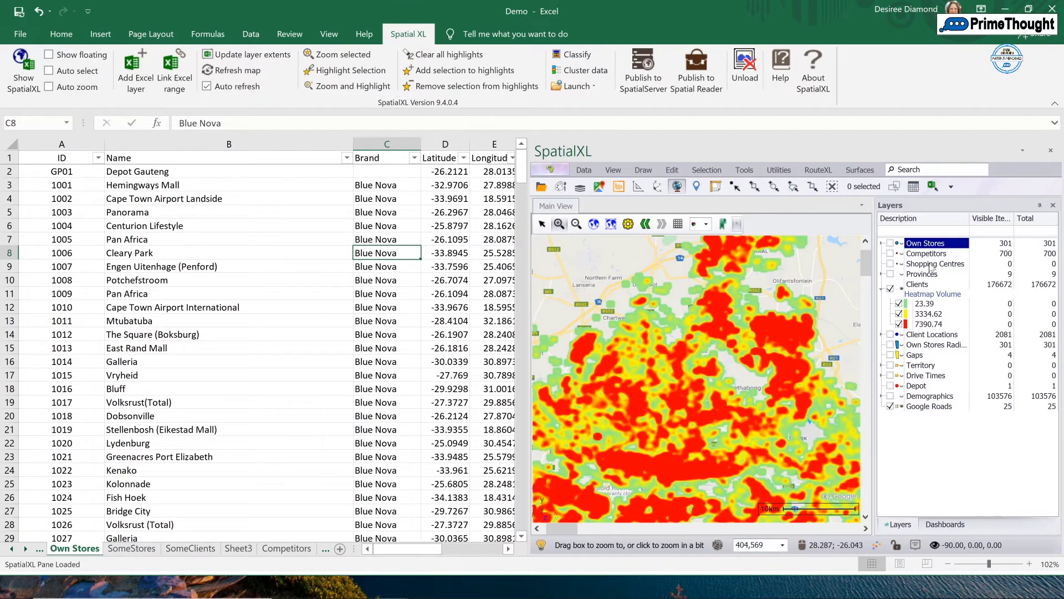
# Hide the Clients heat map, show the Own Stores layer again and open its projection settings.
pyautogui.click(891, 289)
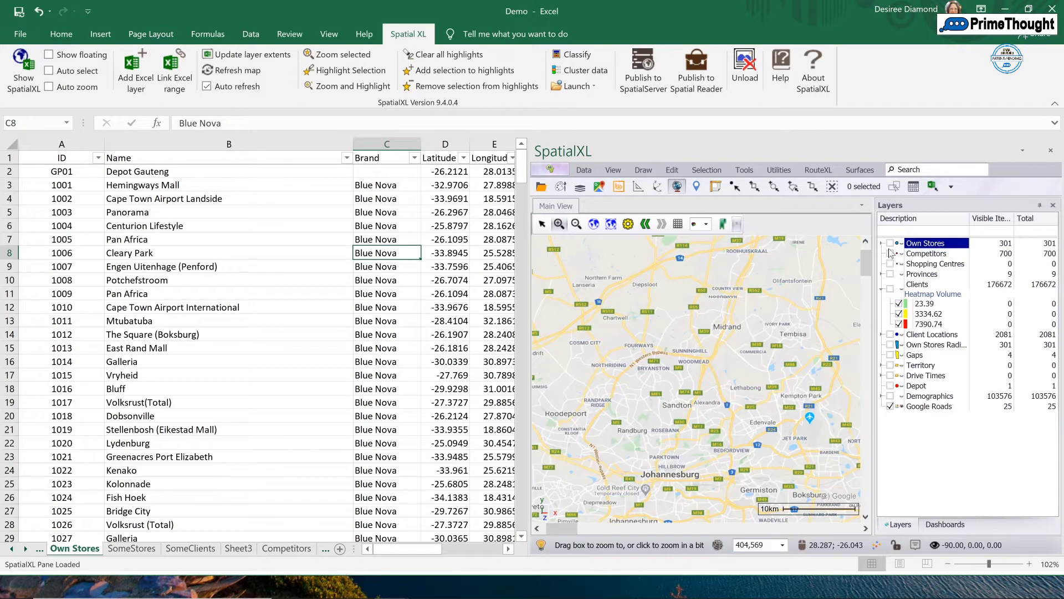
pyautogui.click(890, 244)
pyautogui.rightClick(914, 246)
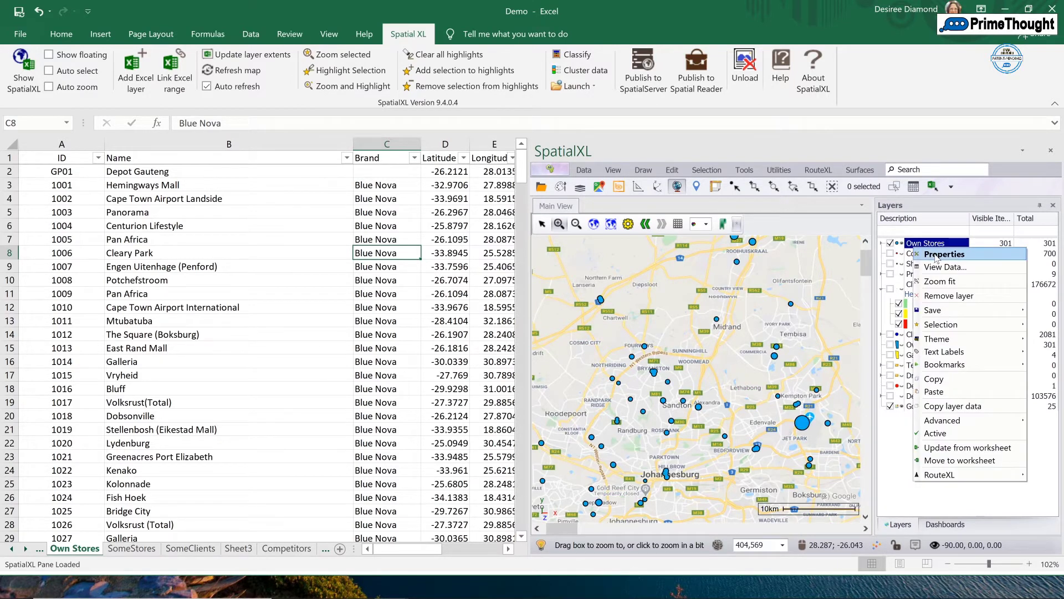
pyautogui.click(935, 253)
pyautogui.click(308, 300)
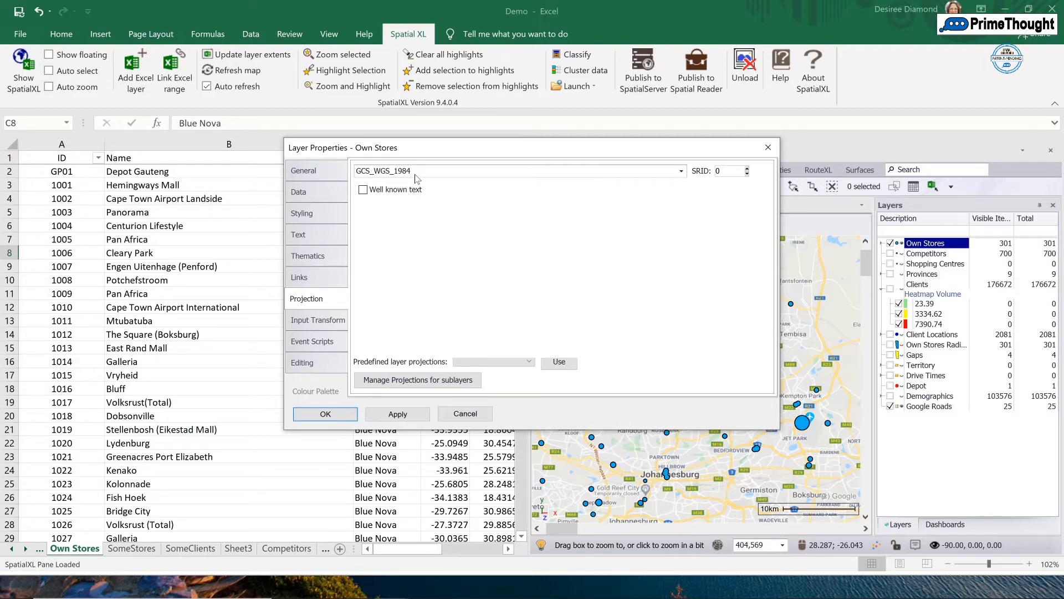
# Browse the available projections for the Own Stores layer with the name column widened, then close the list without changing the projection.
pyautogui.click(680, 171)
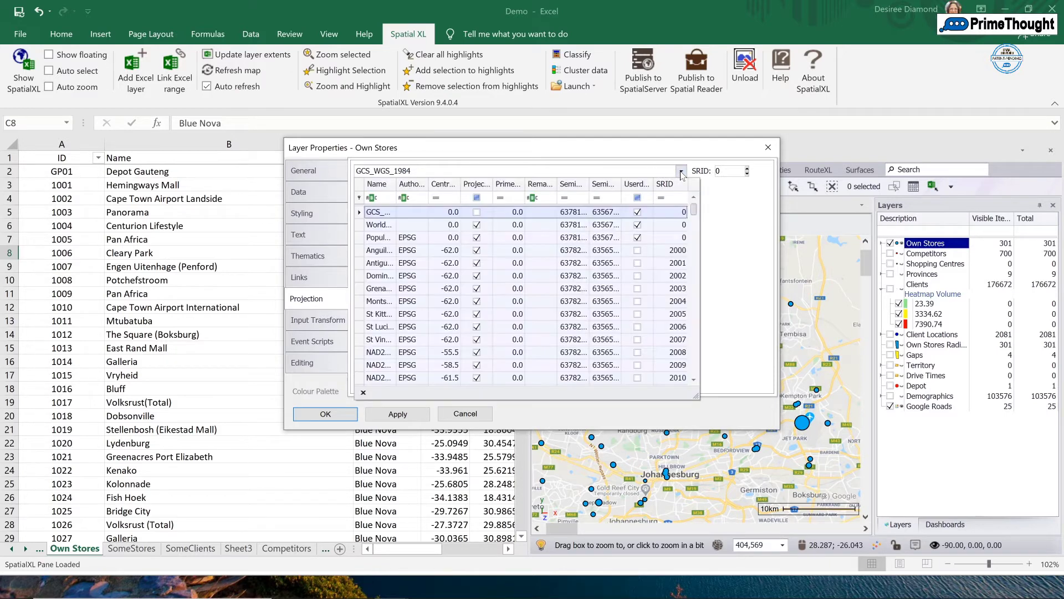
pyautogui.moveTo(697, 212); pyautogui.dragTo(691, 230)
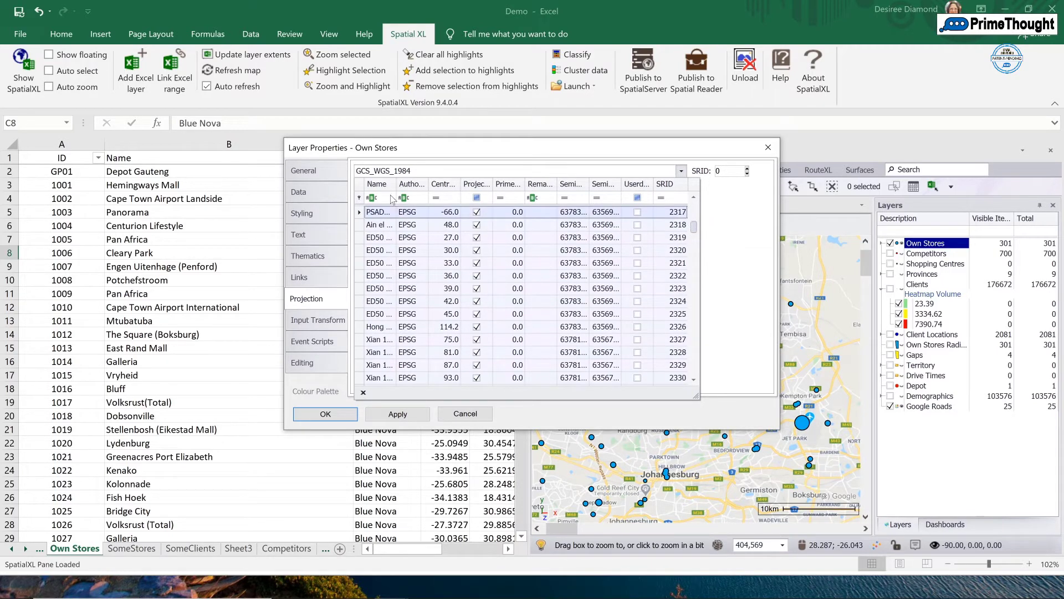
pyautogui.moveTo(397, 187); pyautogui.dragTo(450, 186)
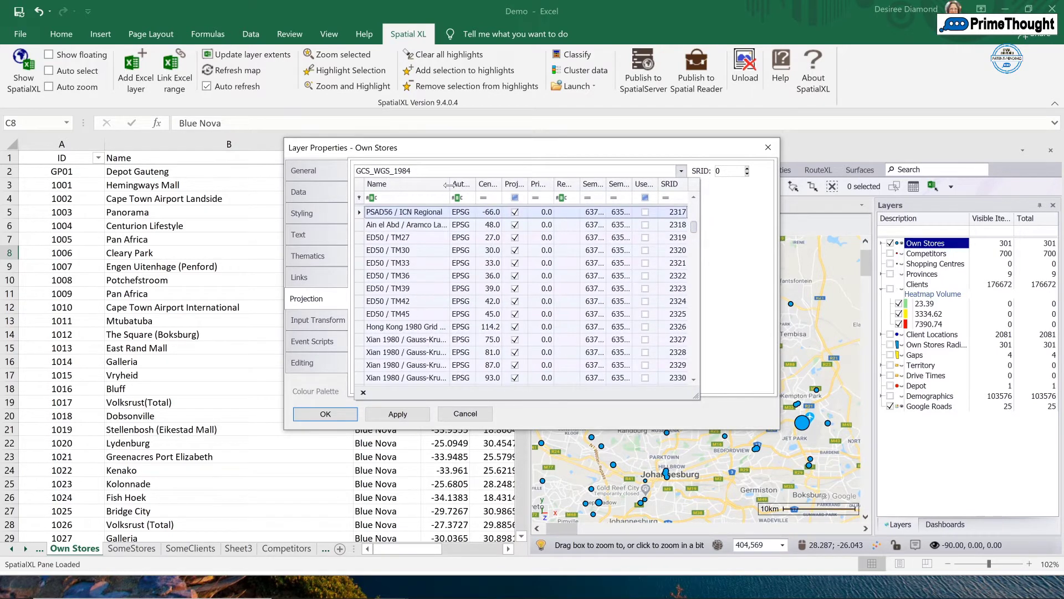
pyautogui.moveTo(696, 233); pyautogui.dragTo(696, 209)
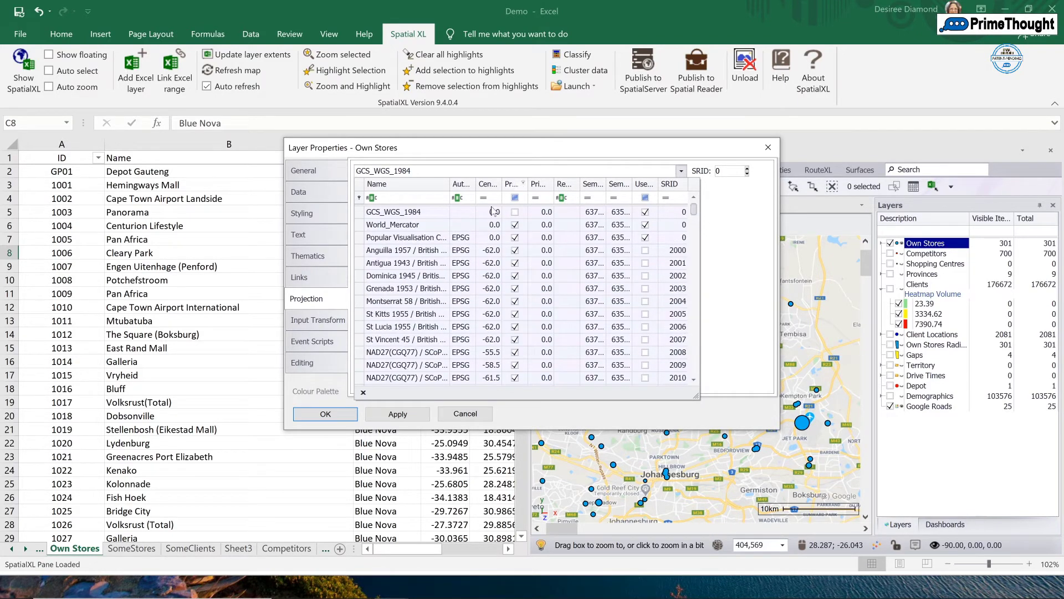
pyautogui.click(587, 243)
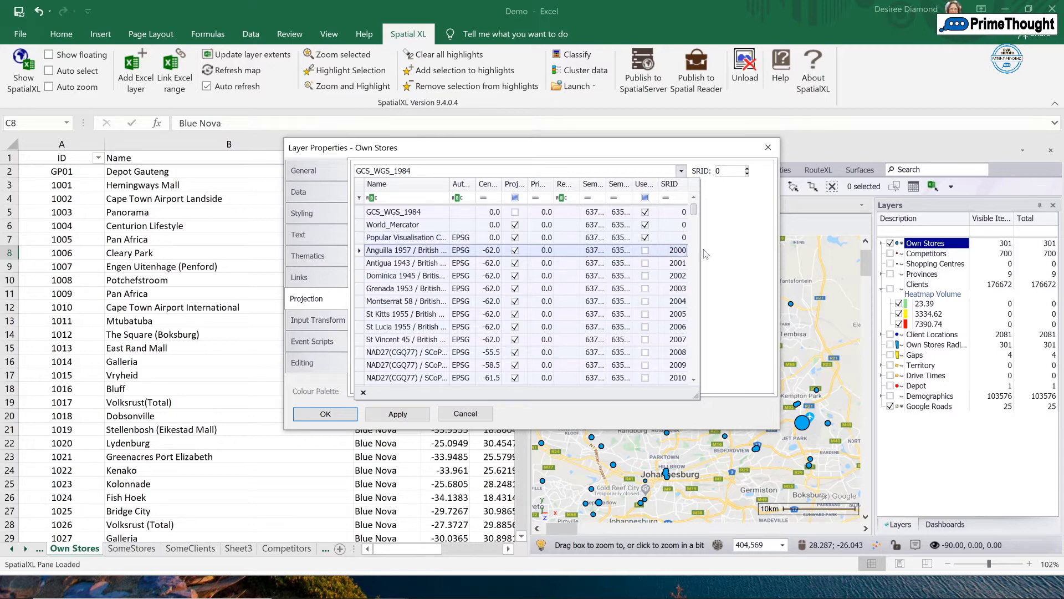
pyautogui.click(751, 231)
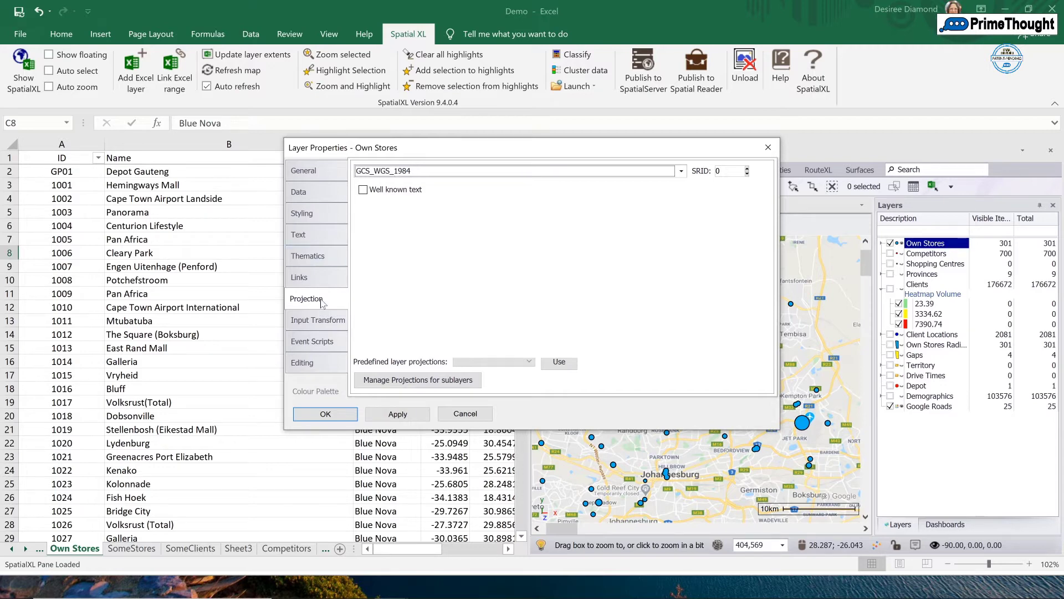
# Review the input transform and general settings of the Own Stores layer, then close its properties.
pyautogui.click(318, 321)
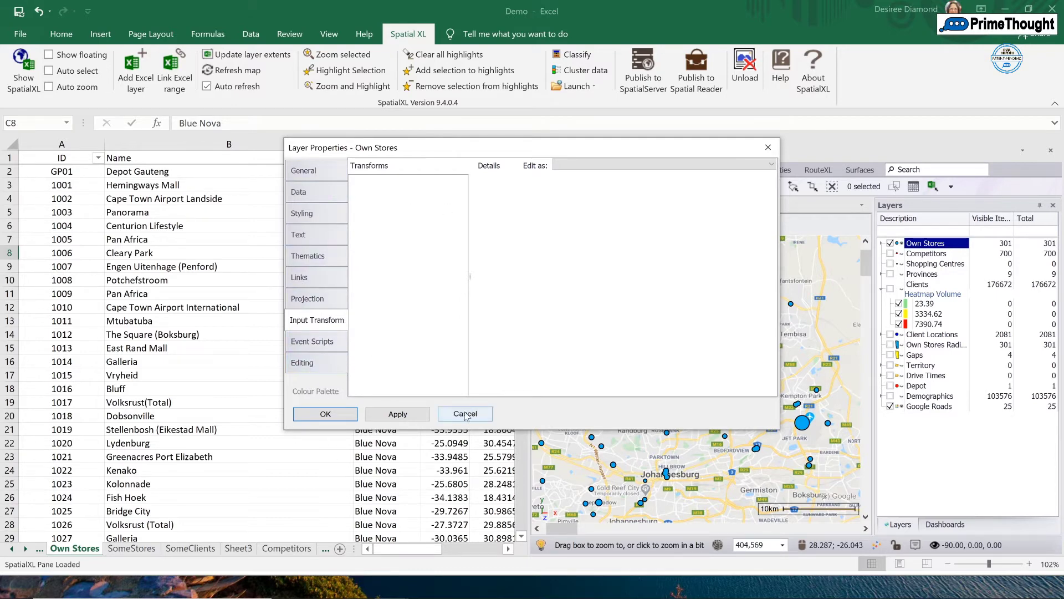
pyautogui.click(304, 168)
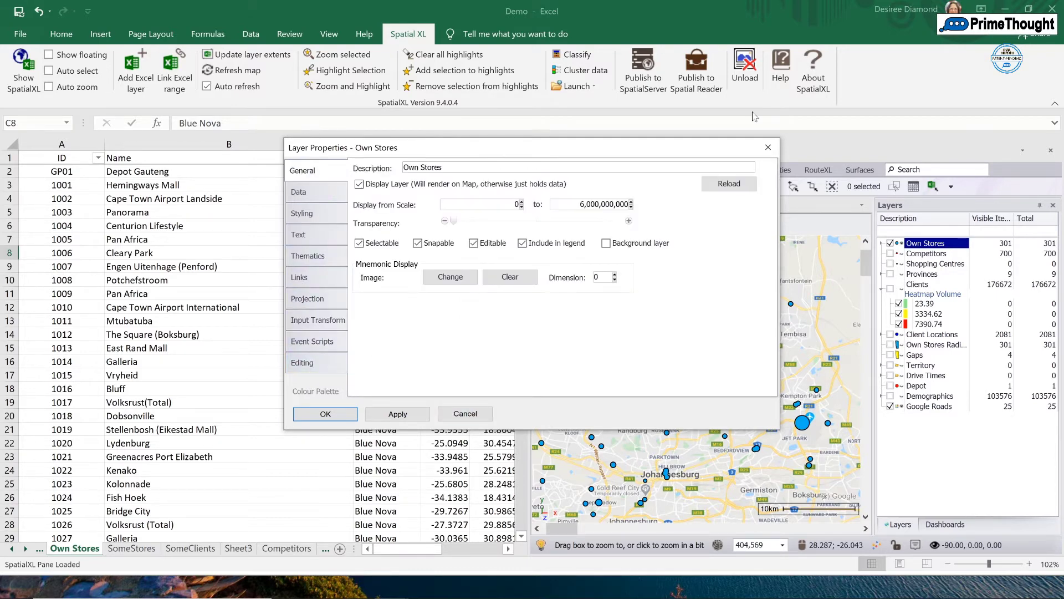
pyautogui.click(768, 148)
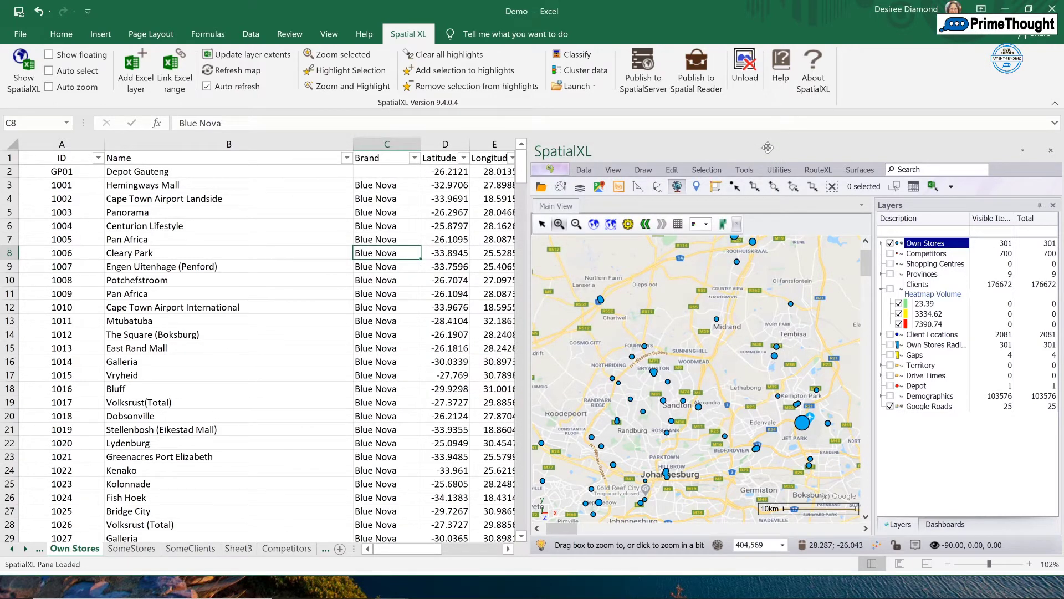
# Hide the Own Stores layer and add District Municipalities 2016.shp from the Shapefiles folder as a map layer.
pyautogui.click(890, 244)
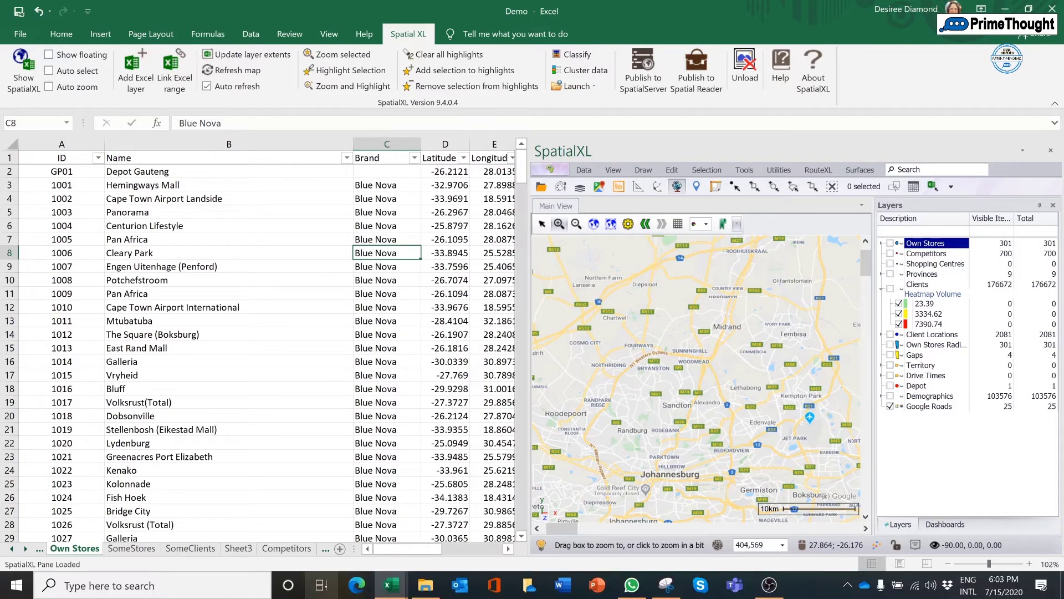
pyautogui.click(425, 585)
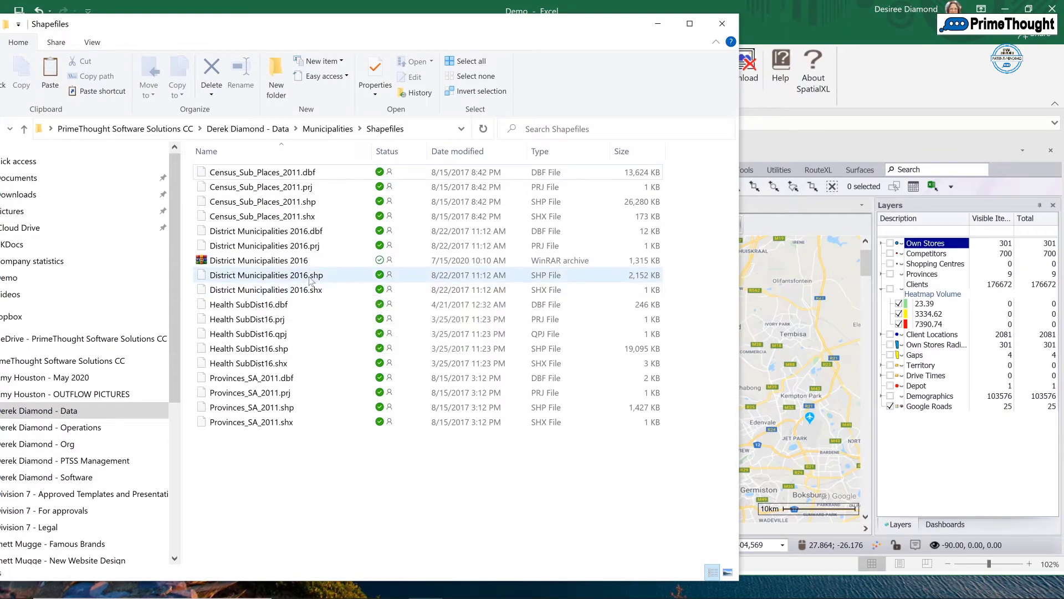
pyautogui.click(309, 277)
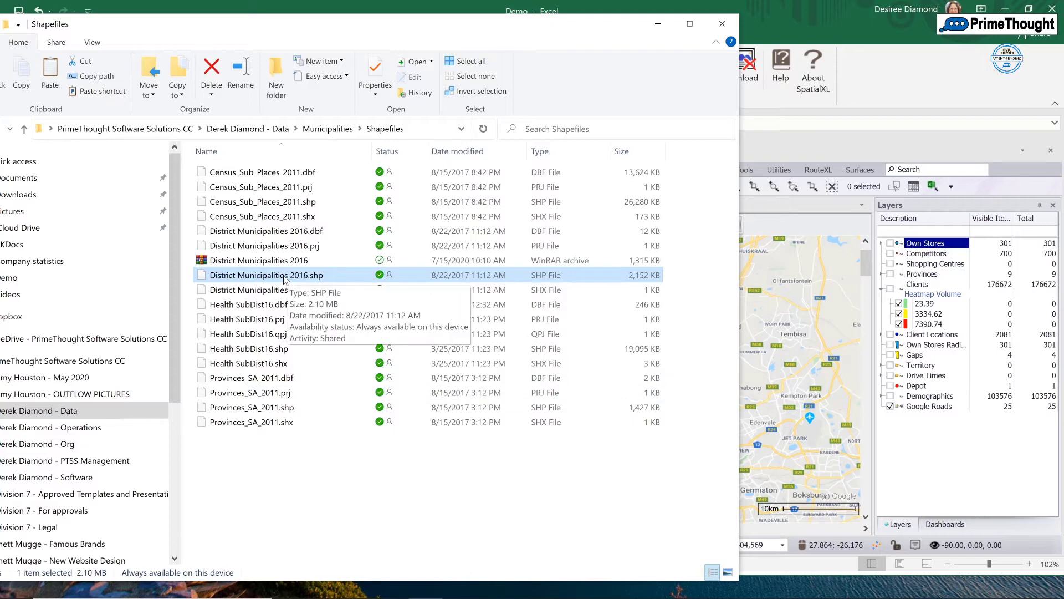
pyautogui.moveTo(283, 279); pyautogui.dragTo(959, 459)
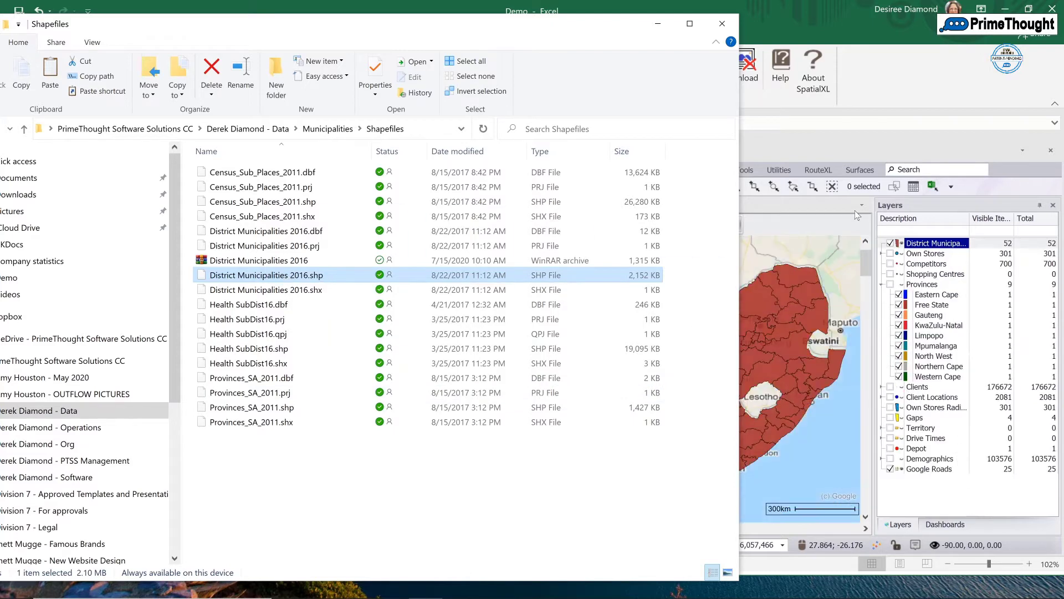
pyautogui.click(723, 23)
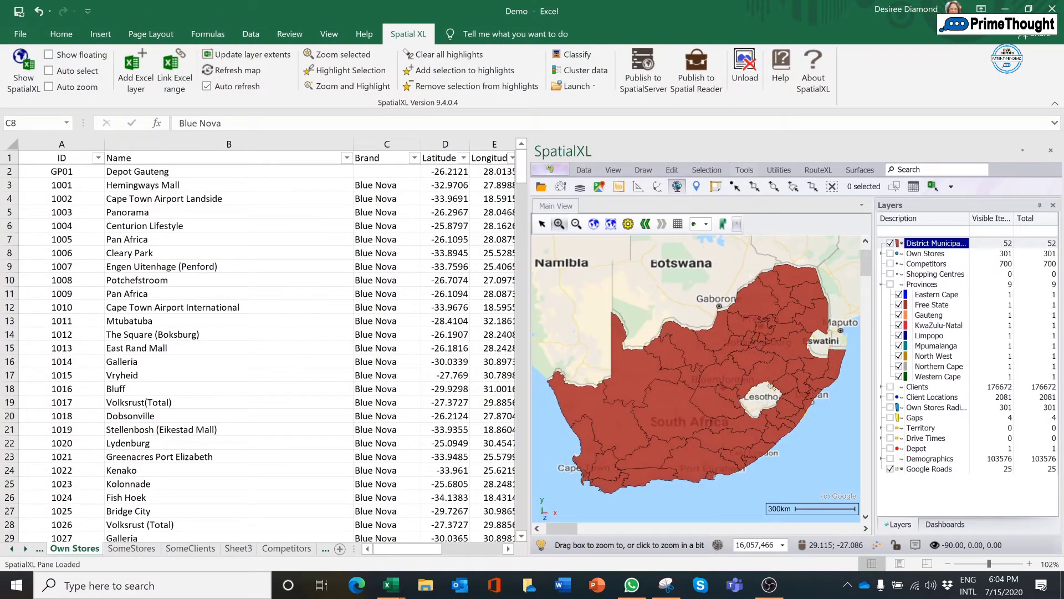
# Move the District Municipalities layer between Shopping Centres and Provinces, and collapse the Provinces legend.
pyautogui.click(927, 245)
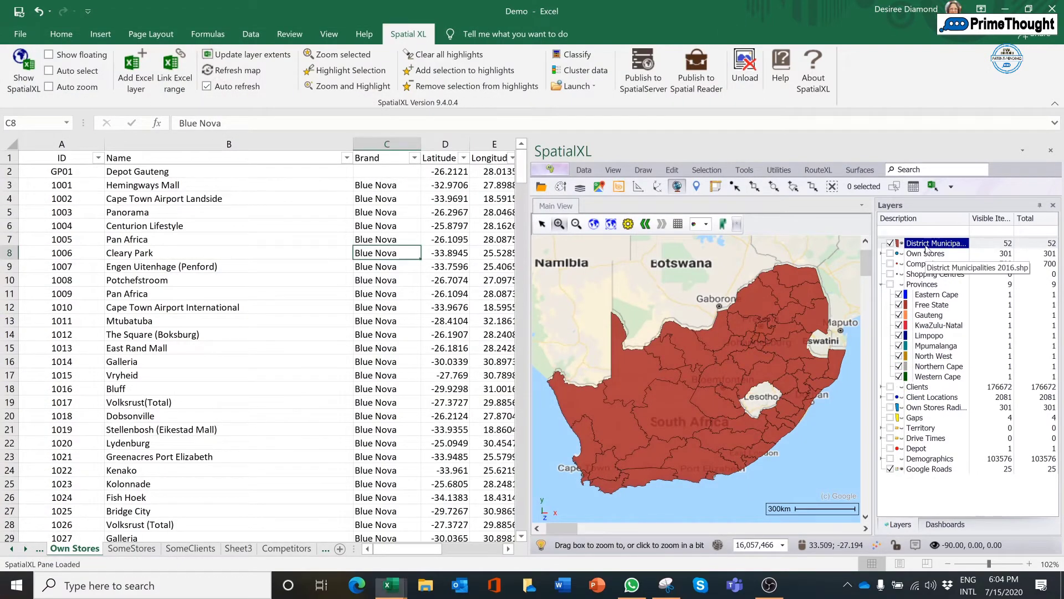
pyautogui.moveTo(920, 245); pyautogui.dragTo(898, 281)
pyautogui.click(882, 285)
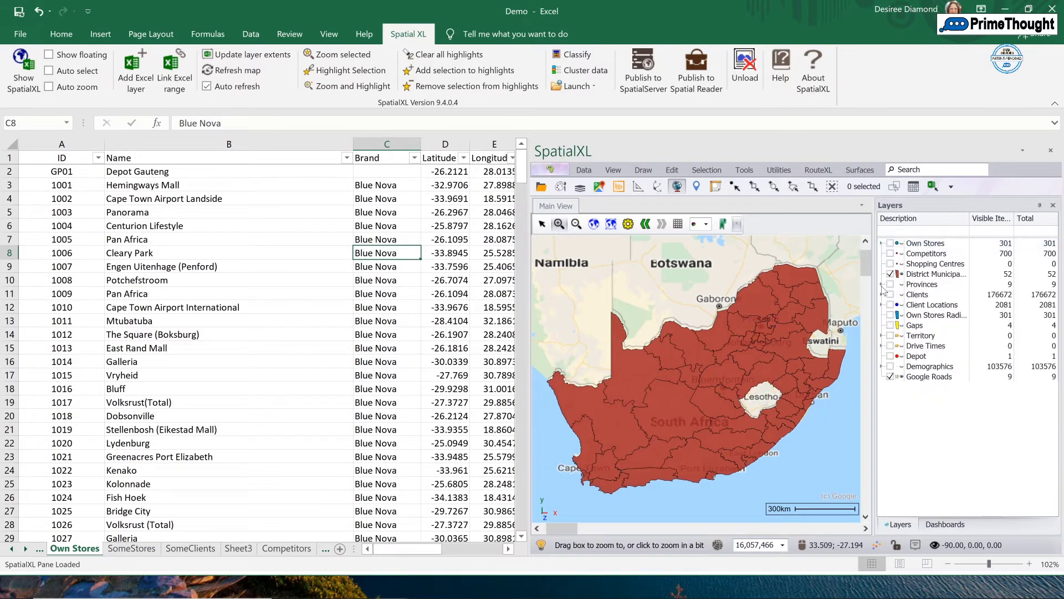
# Set the District Municipalities thematic colour column to PROVINCE_N and generate a unique colour for each province value.
pyautogui.rightClick(913, 274)
pyautogui.click(940, 283)
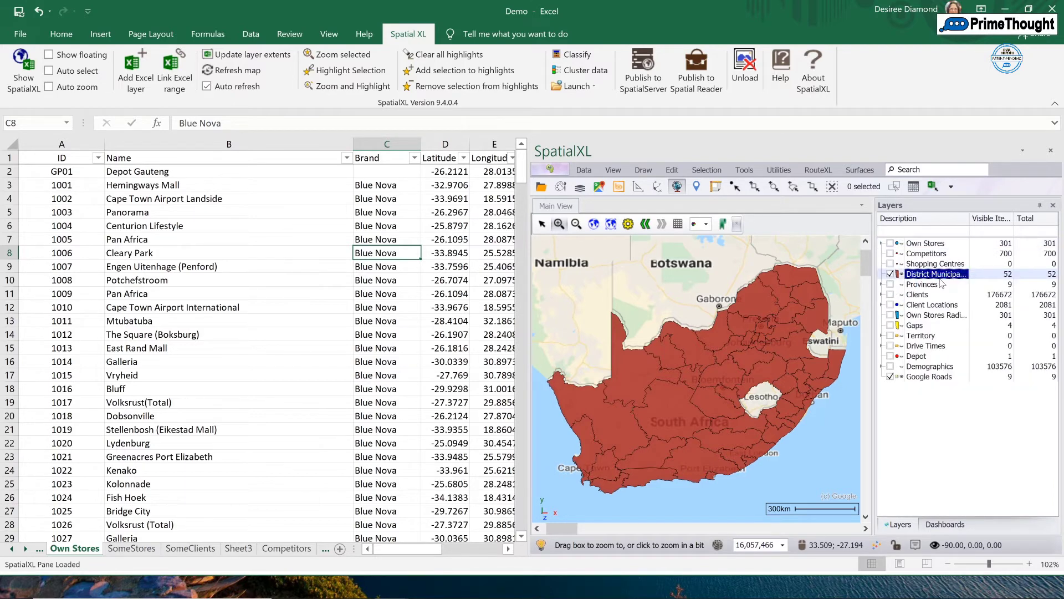
pyautogui.click(320, 259)
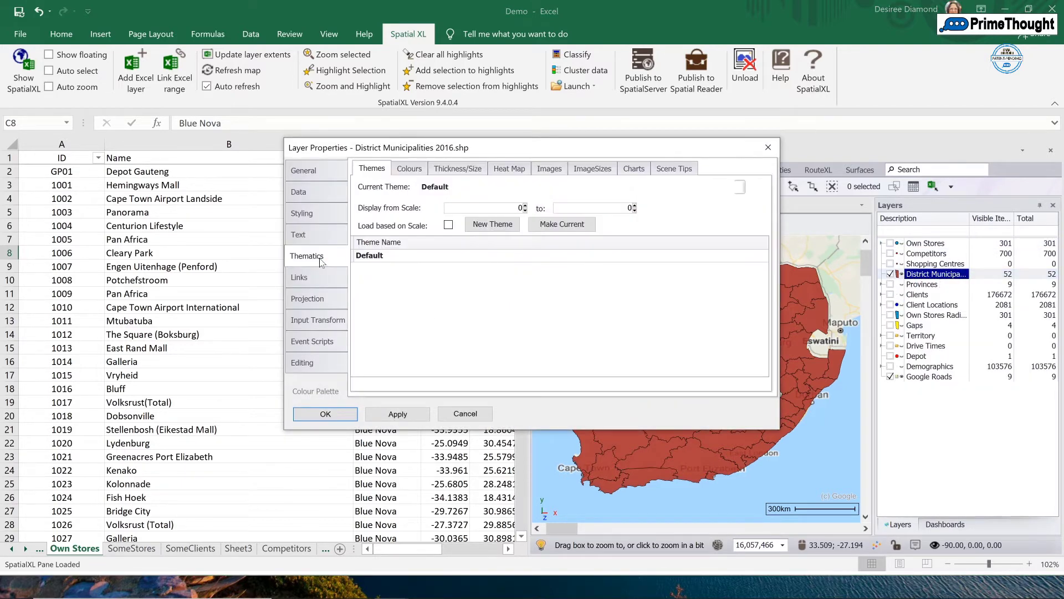
pyautogui.click(414, 170)
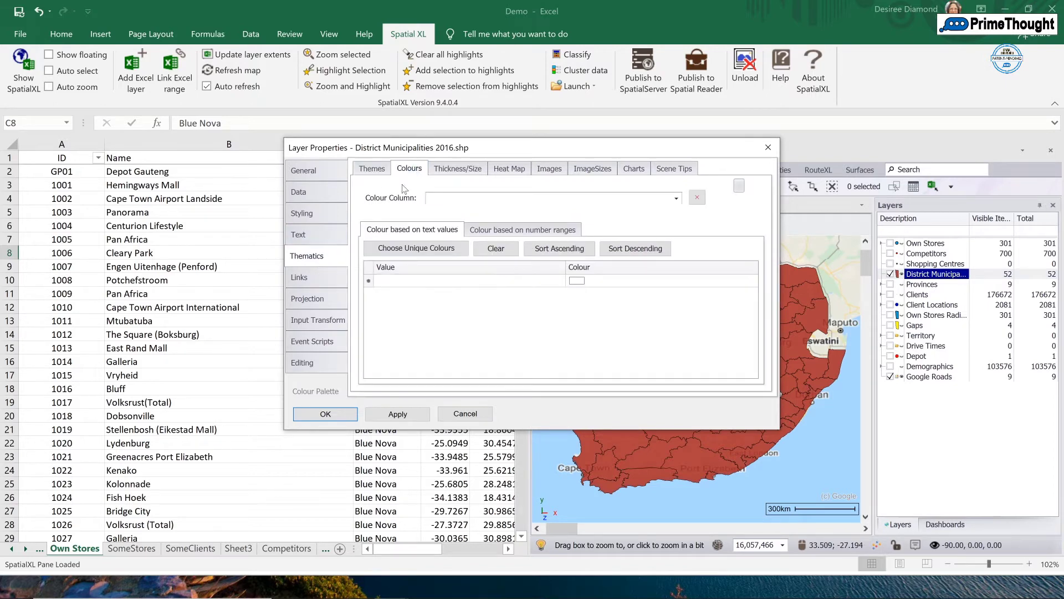
pyautogui.click(677, 198)
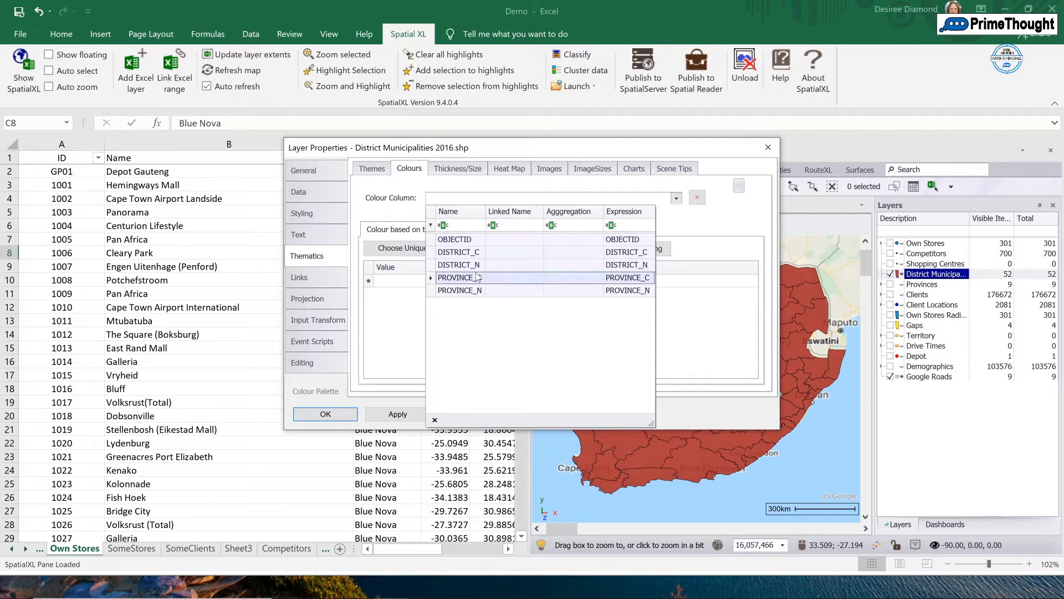
pyautogui.click(476, 291)
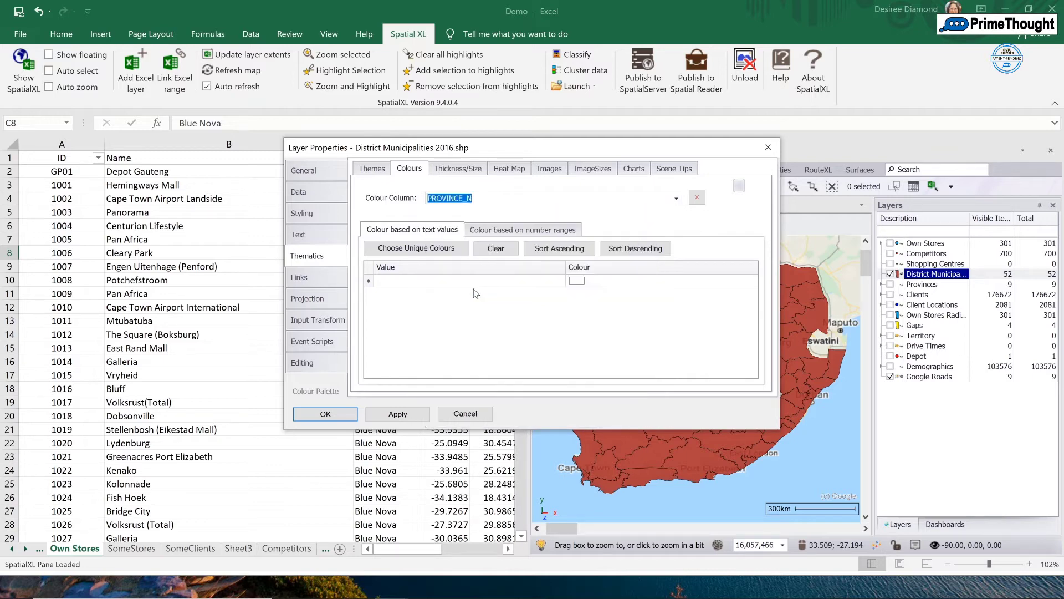
pyautogui.click(451, 250)
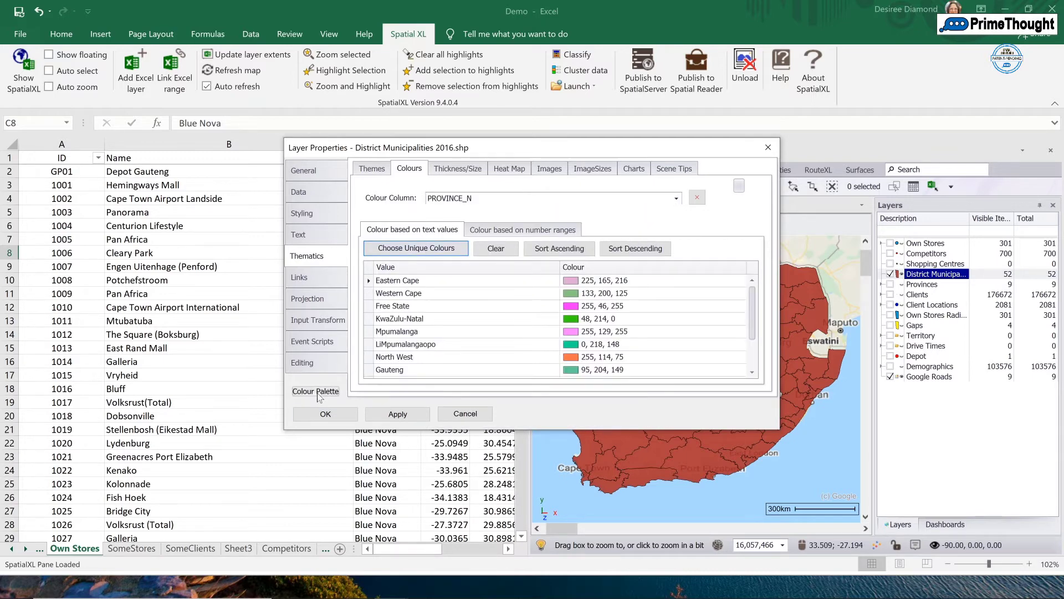
# Recolour the province values of the District Municipalities layer with the Bold colour palette and apply the layer properties.
pyautogui.click(317, 392)
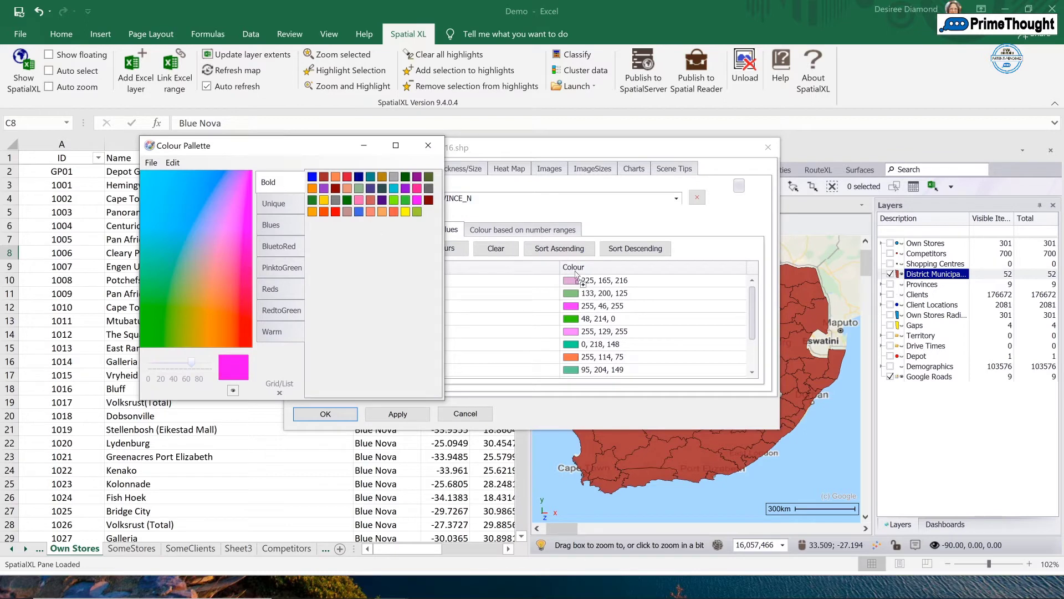
pyautogui.click(427, 145)
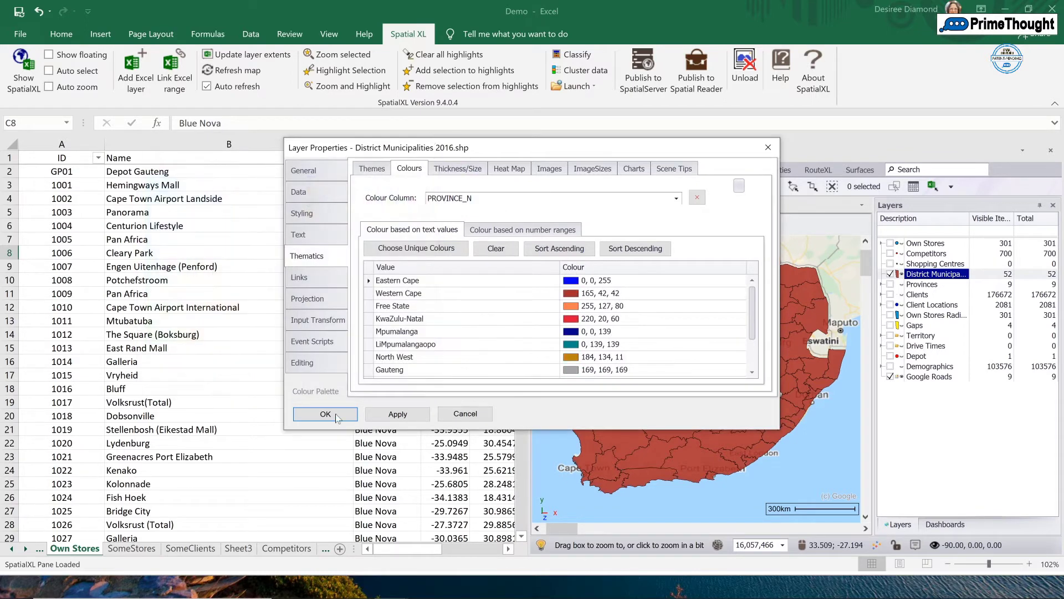
pyautogui.click(326, 414)
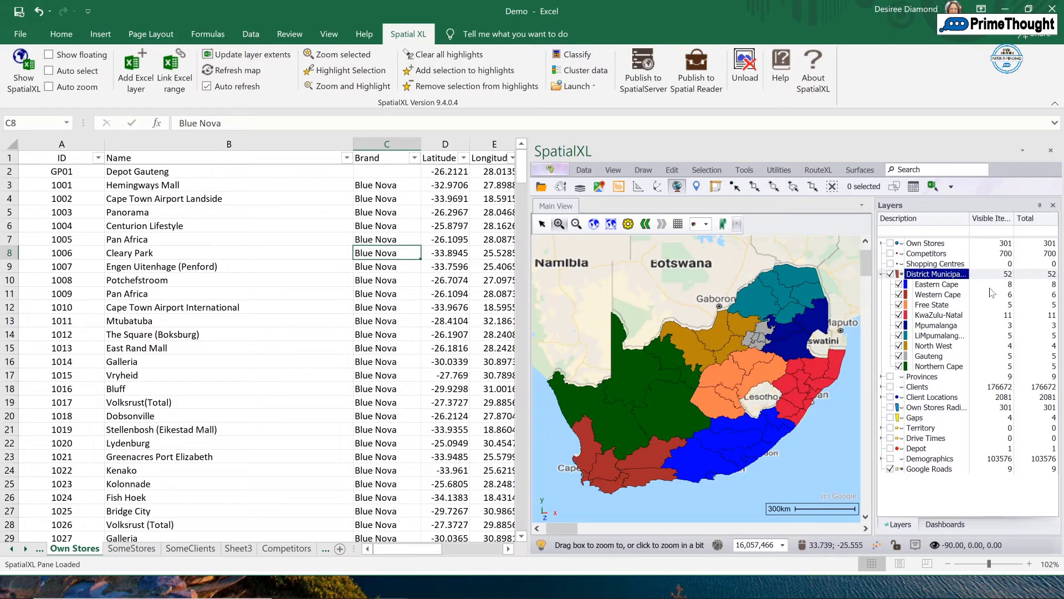
# Remove the District Municipalities layer from the map without saving its changes.
pyautogui.rightClick(944, 275)
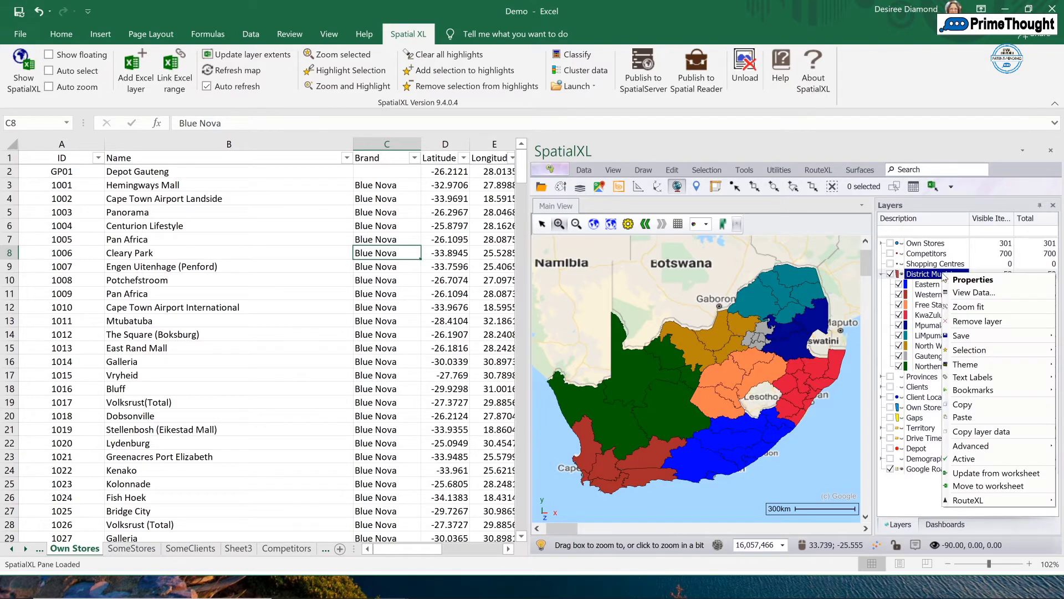
pyautogui.click(975, 321)
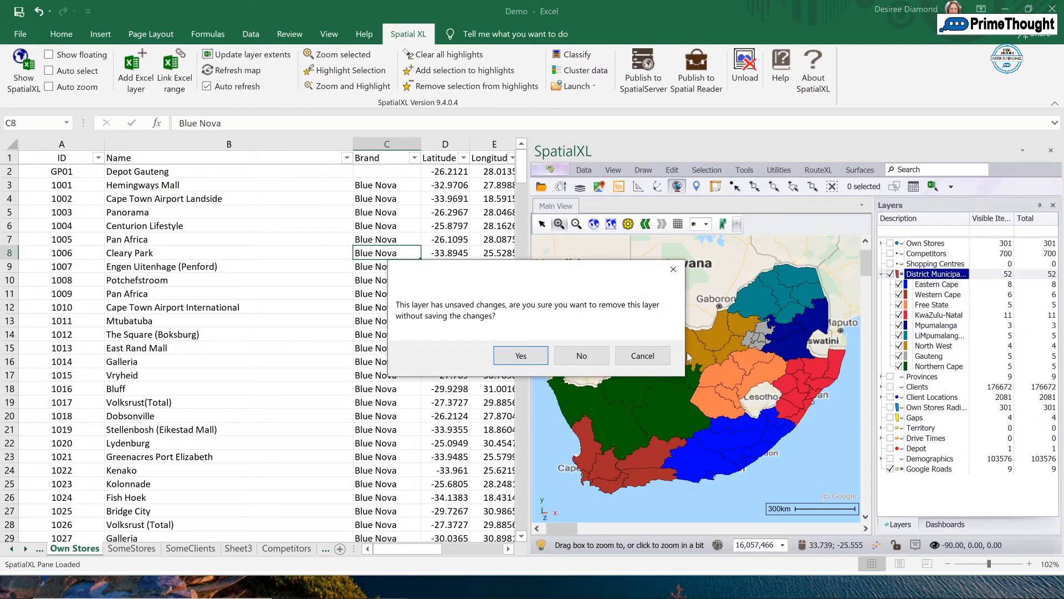
pyautogui.click(521, 356)
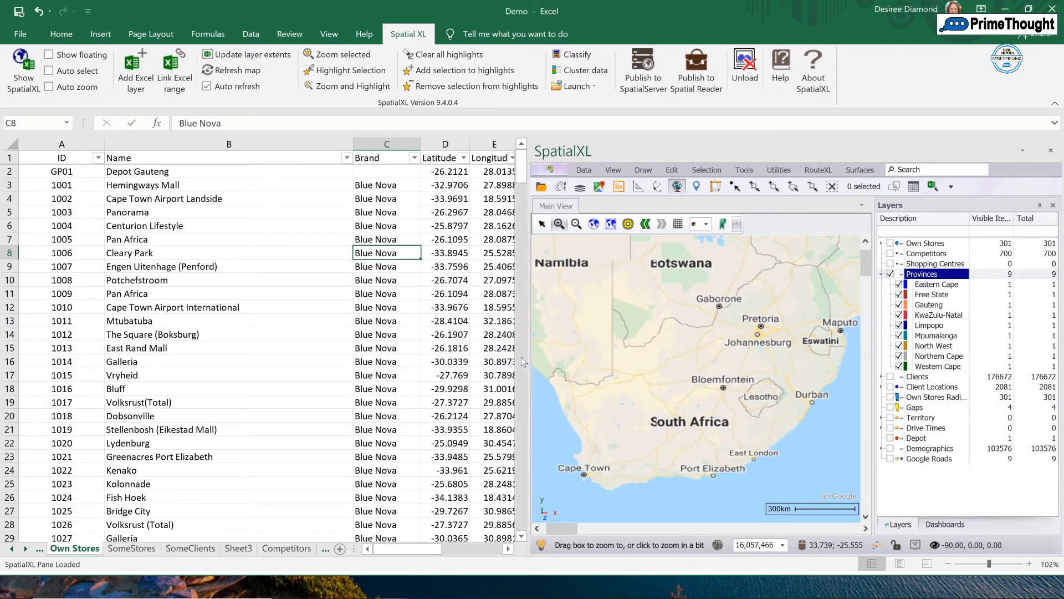
# Collapse the Provinces legend and load Lines.shp from the GIS folder as a map layer.
pyautogui.click(882, 273)
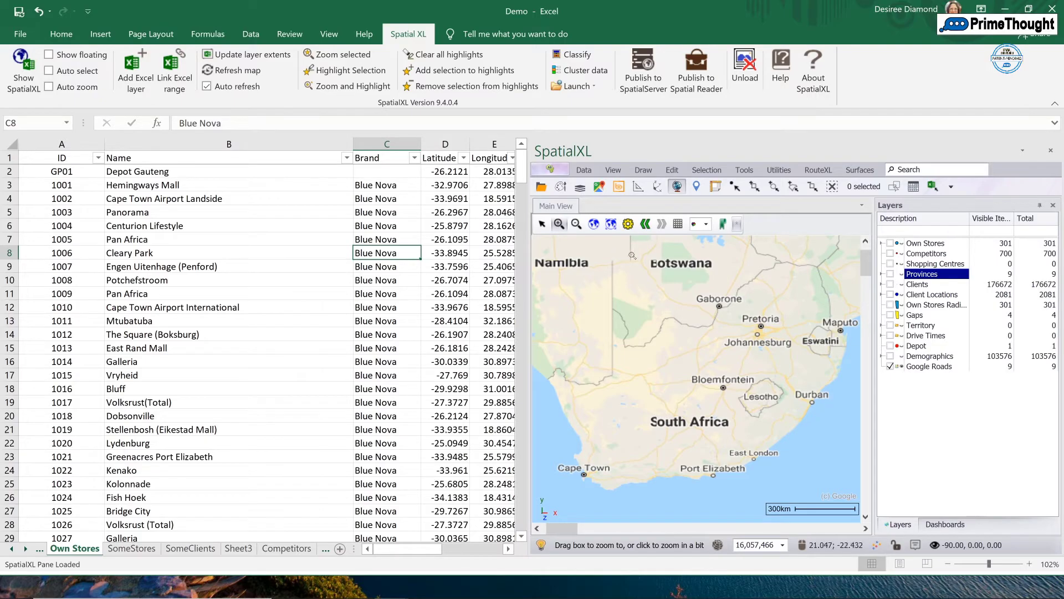
pyautogui.click(541, 188)
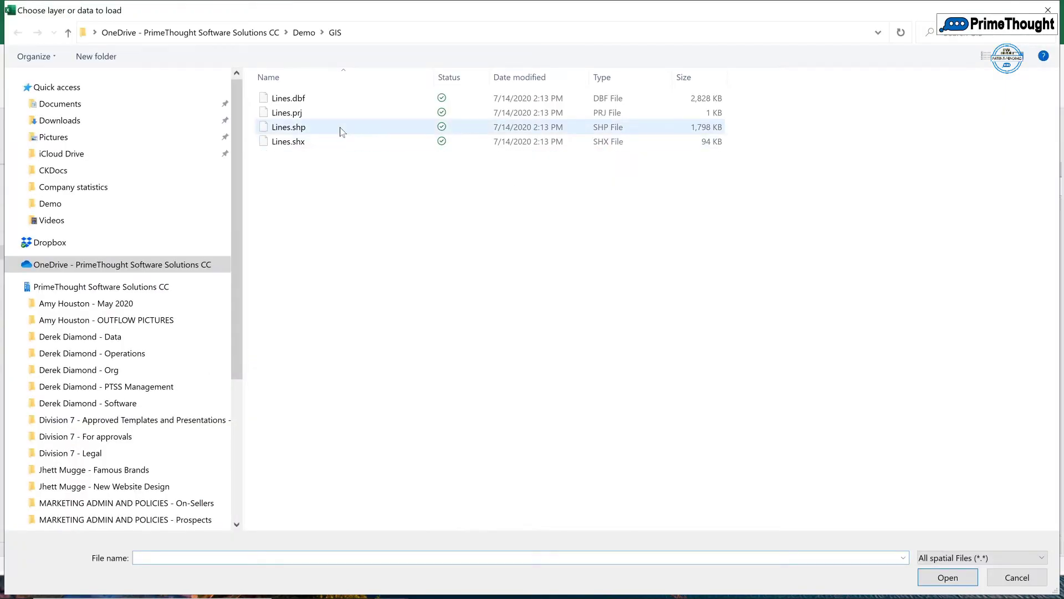
pyautogui.doubleClick(341, 128)
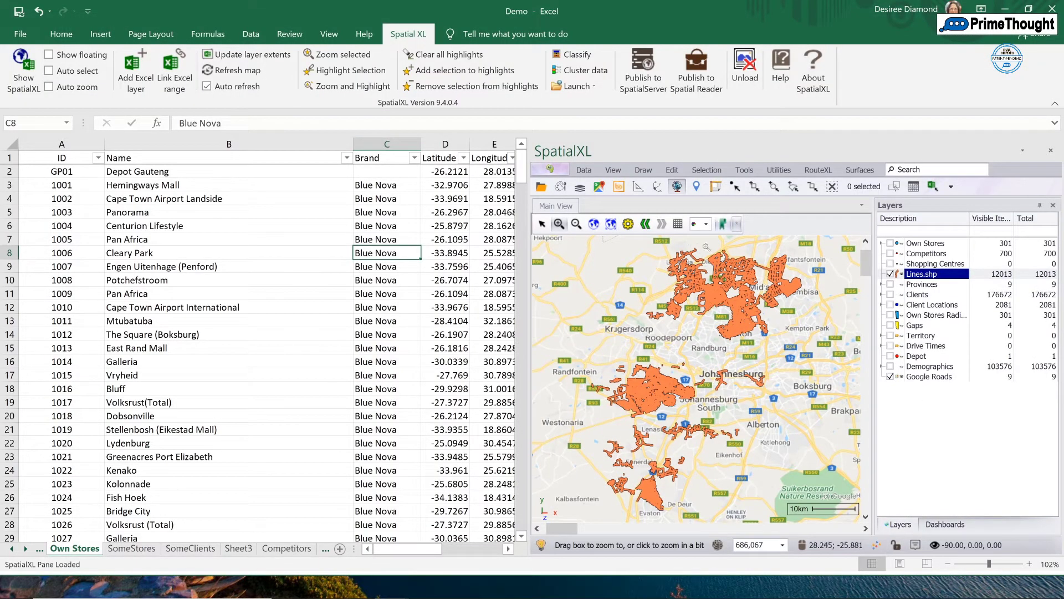
# Move the Lines.shp layer with all its columns, including geometry, to a new Lines.shp Data worksheet and internalize the layer.
pyautogui.rightClick(916, 277)
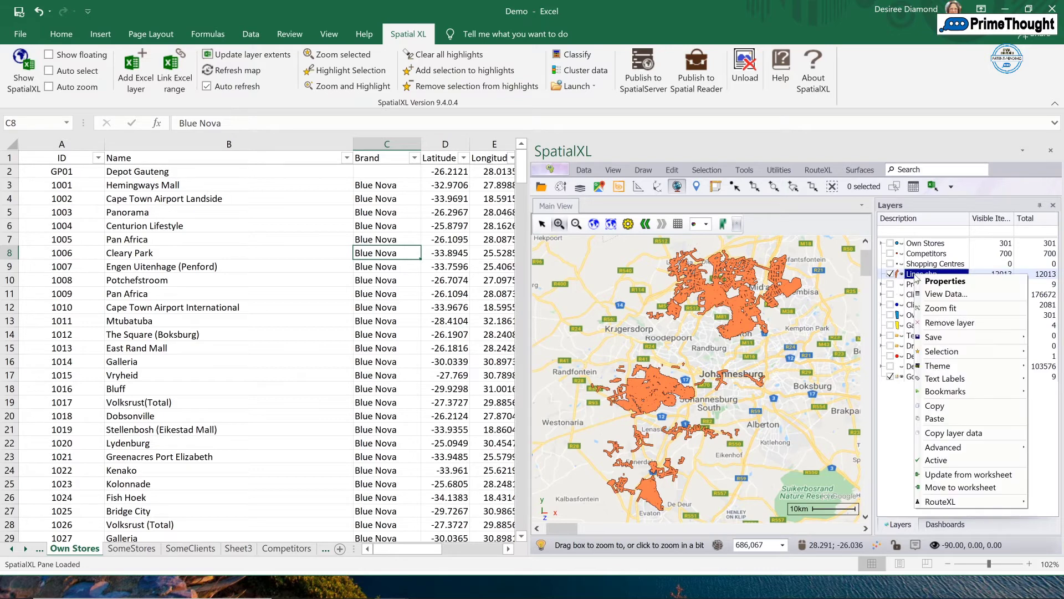
pyautogui.click(975, 486)
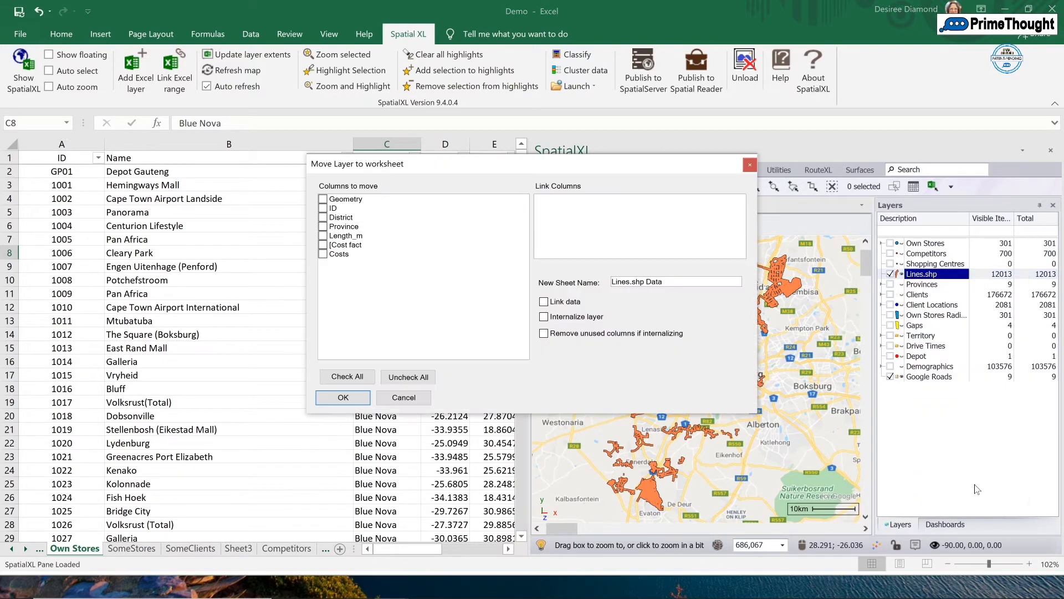
pyautogui.click(355, 378)
pyautogui.click(544, 317)
pyautogui.click(355, 401)
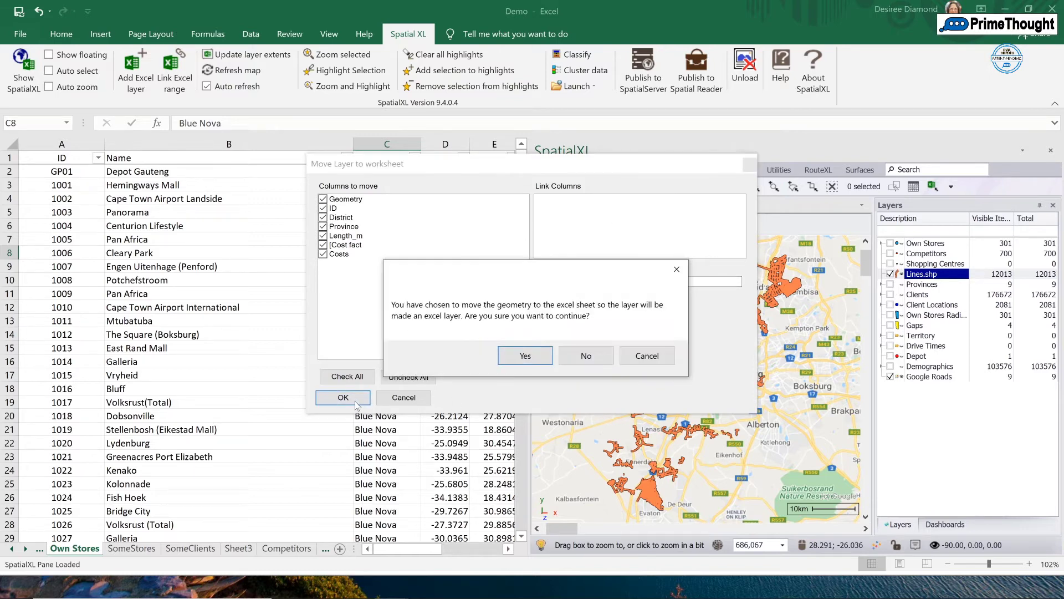
pyautogui.click(526, 357)
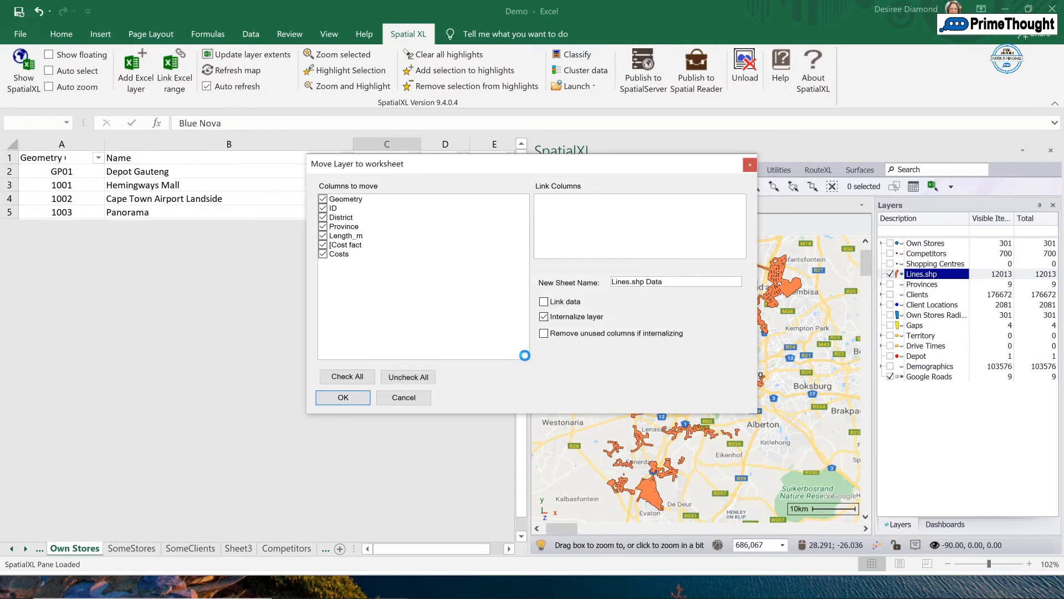
# Narrow the Geometry column on the Lines.shp Data sheet so that all the attribute columns fit beside it.
pyautogui.click(173, 236)
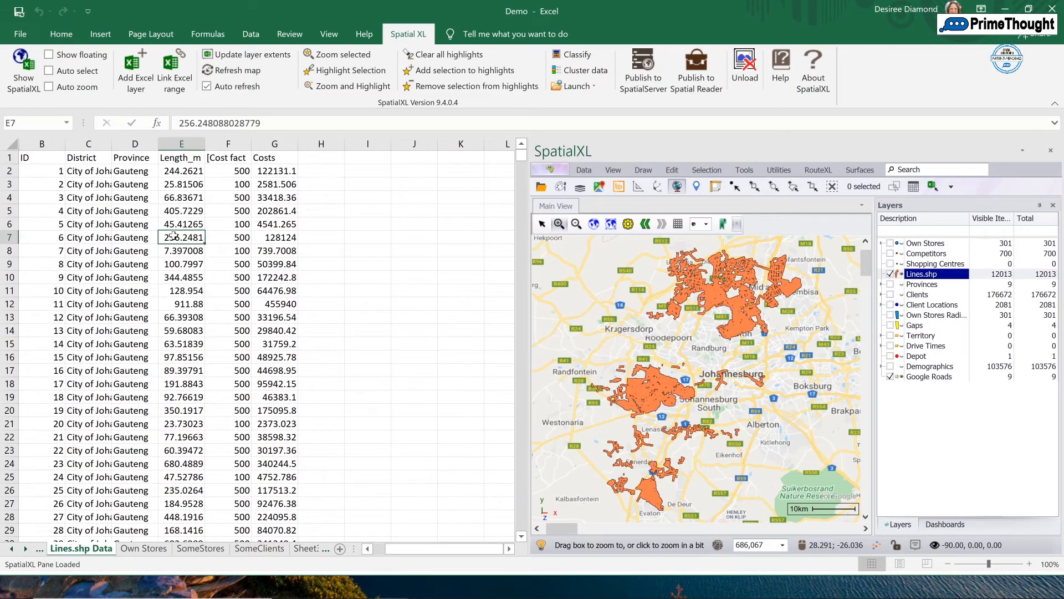
pyautogui.press('Left')
pyautogui.press('Left')
pyautogui.press('Left')
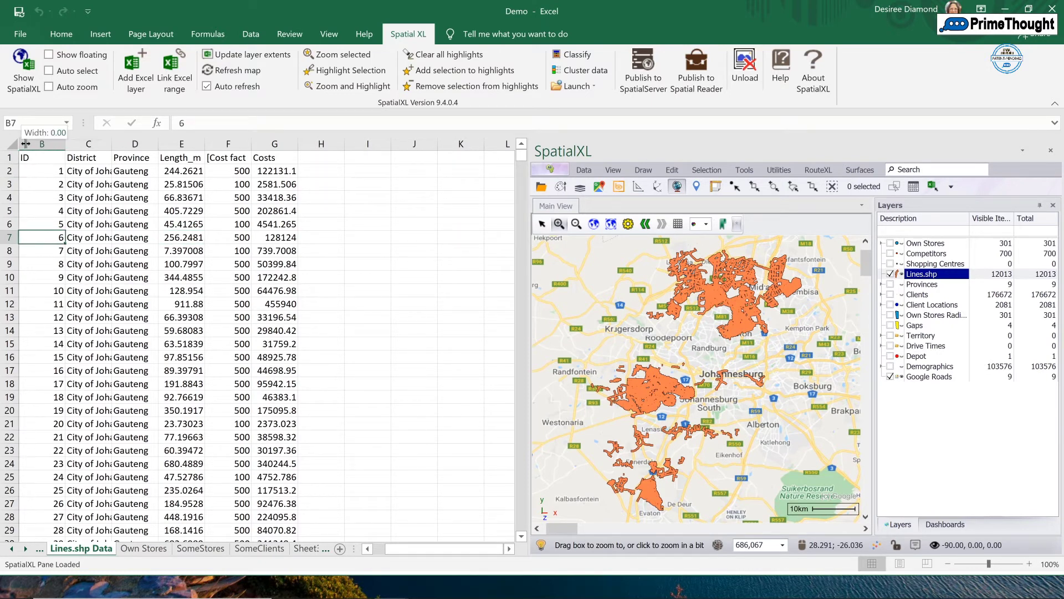
pyautogui.hscroll(-1, 44, 144)
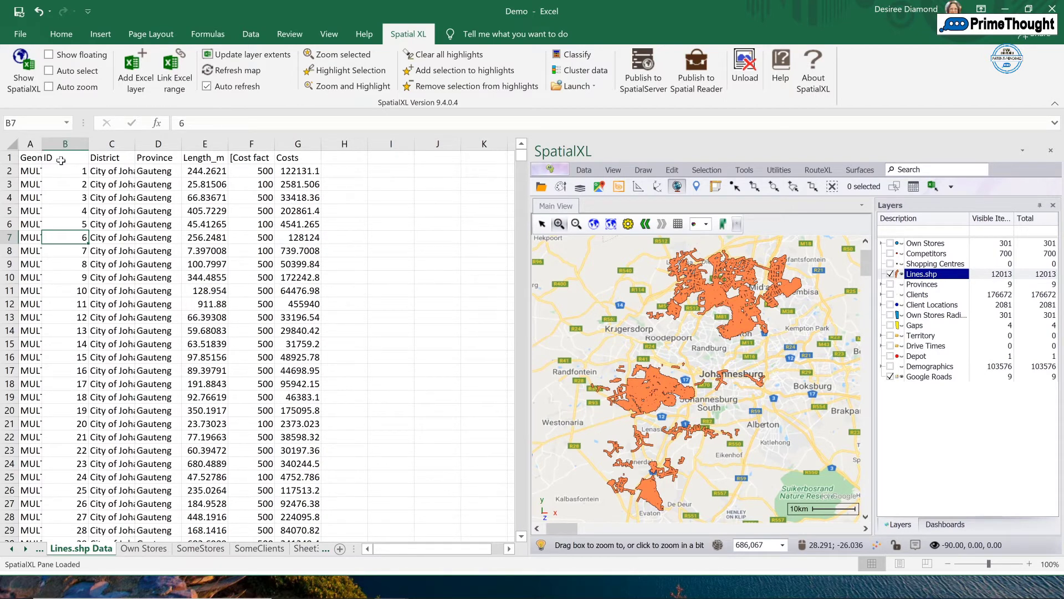
pyautogui.click(61, 160)
pyautogui.click(74, 209)
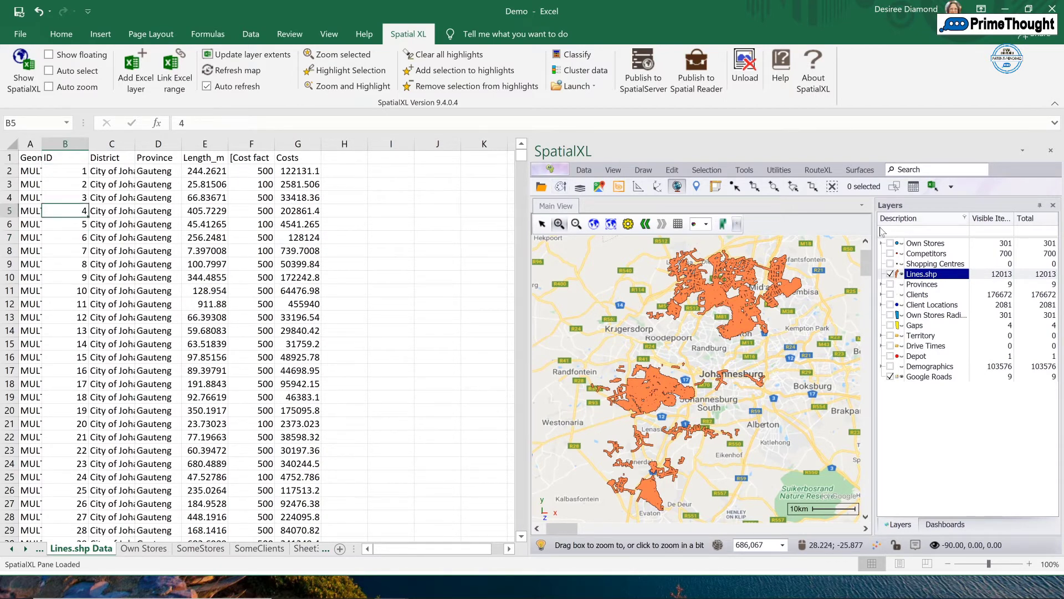
# Review the data source type and range of the Lines.shp layer in its properties, then close them.
pyautogui.rightClick(909, 274)
pyautogui.click(927, 283)
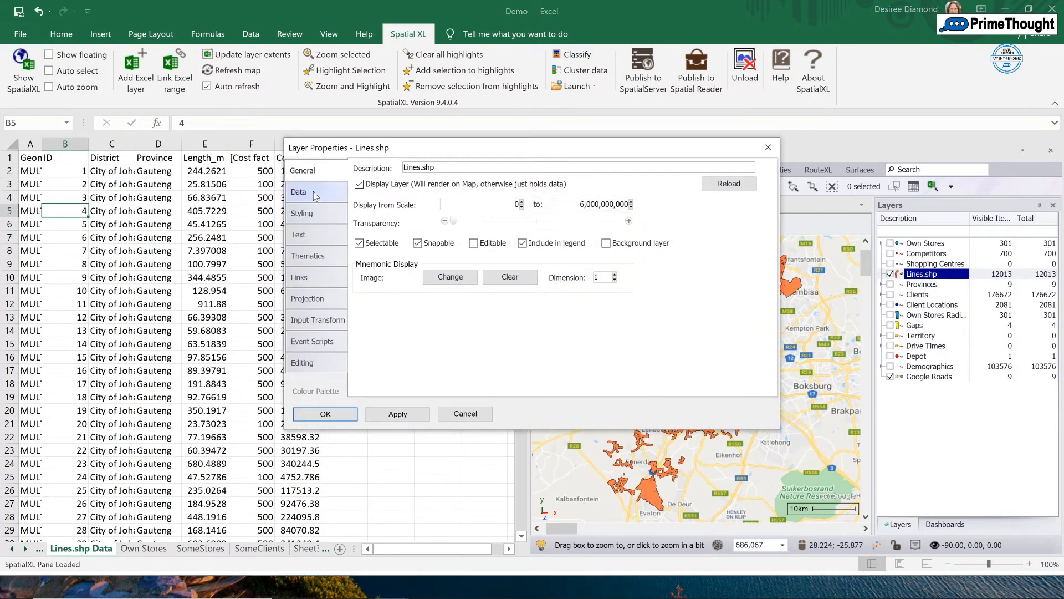
pyautogui.click(316, 194)
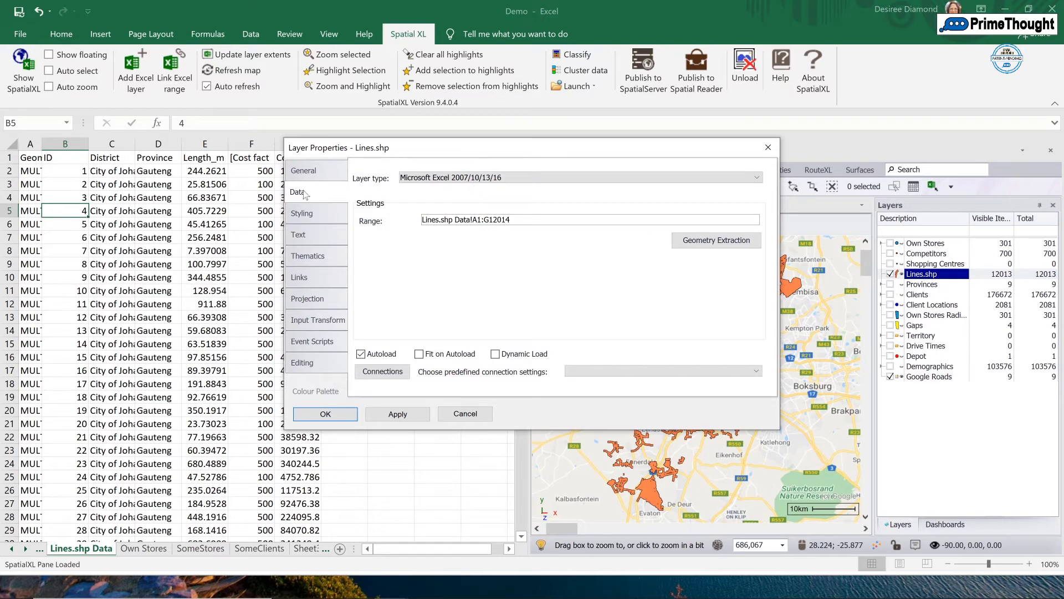
pyautogui.click(768, 147)
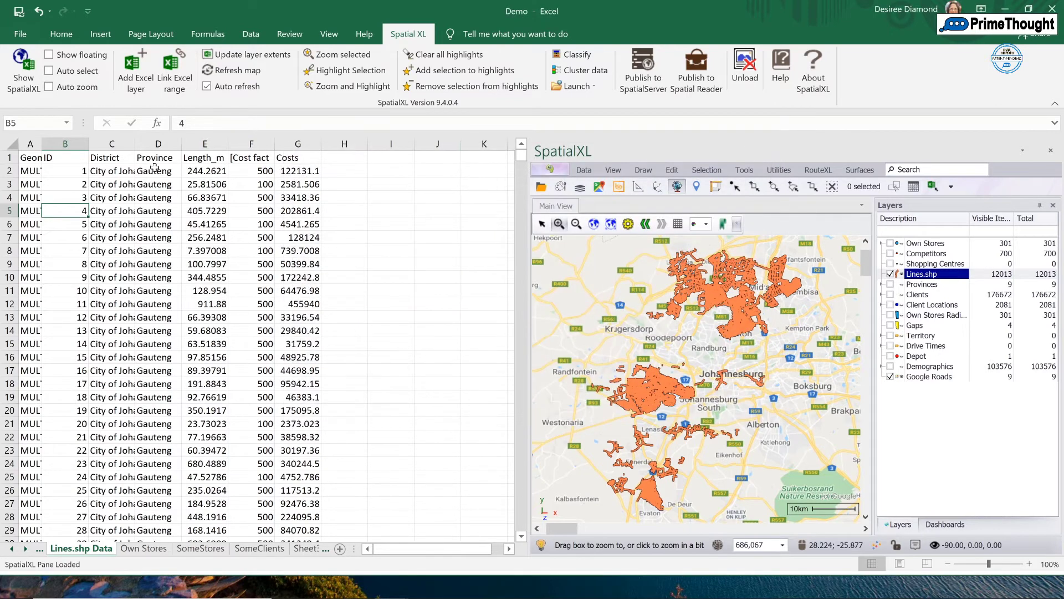
# Turn on filtering for the header row of the Lines.shp Data sheet.
pyautogui.click(169, 158)
pyautogui.click(11, 158)
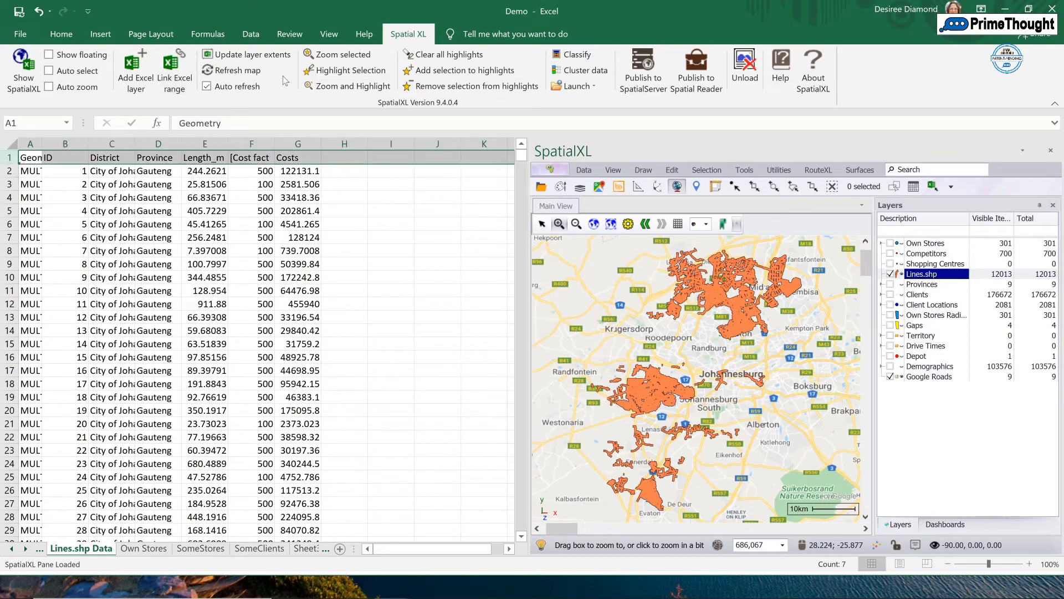
pyautogui.click(264, 35)
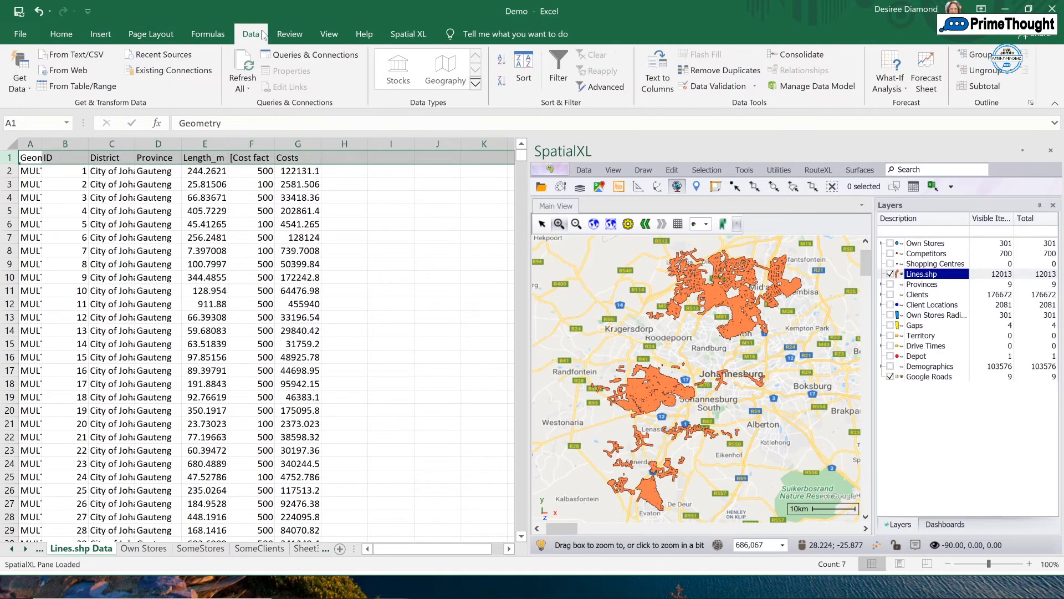
pyautogui.click(558, 75)
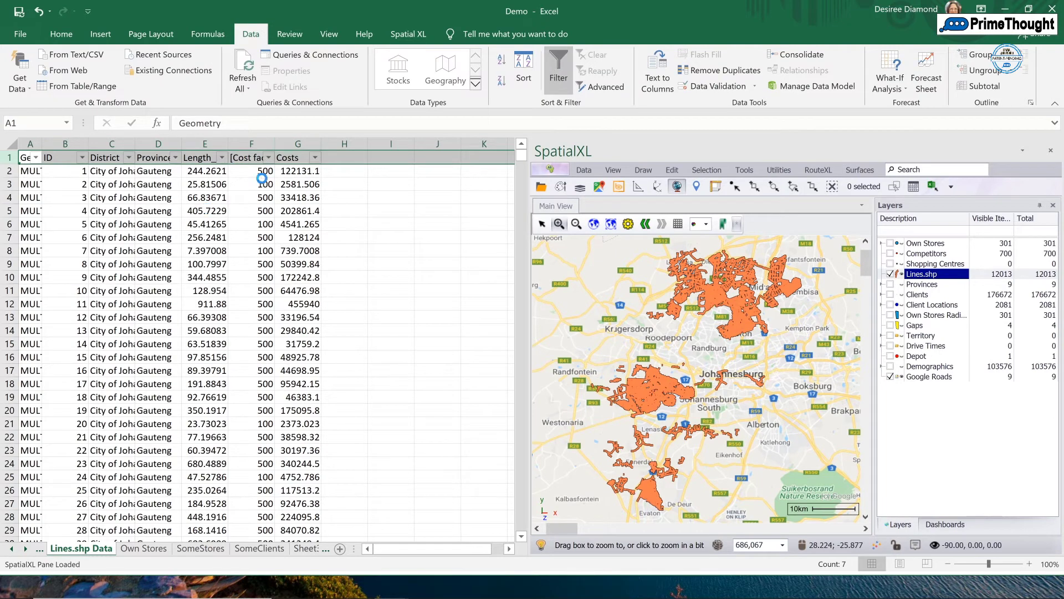
pyautogui.click(204, 211)
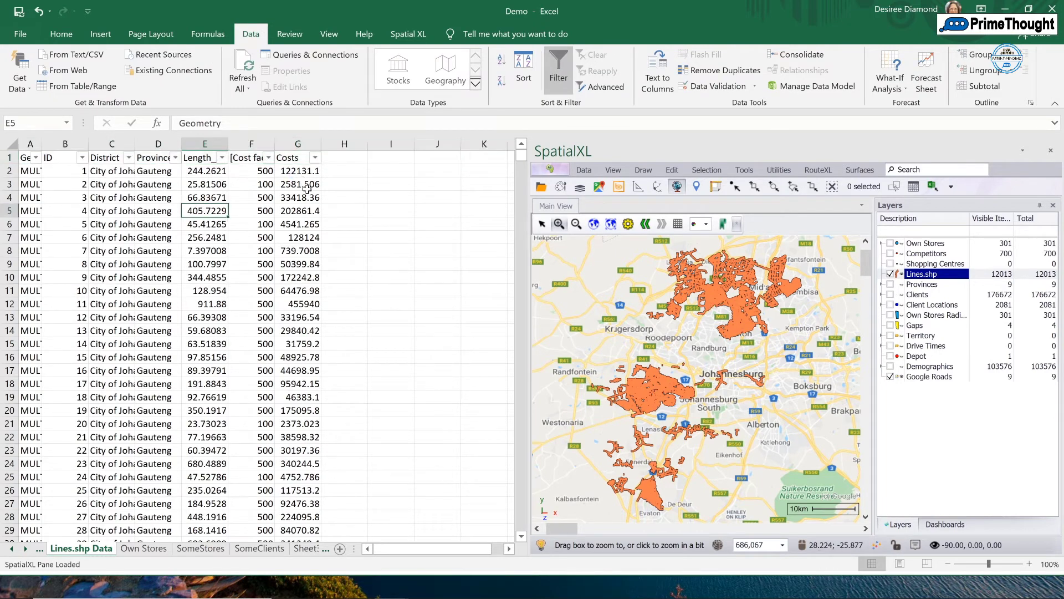
# Filter the Costs column with a greater-than condition, raising the threshold above the initial 40000.
pyautogui.click(315, 159)
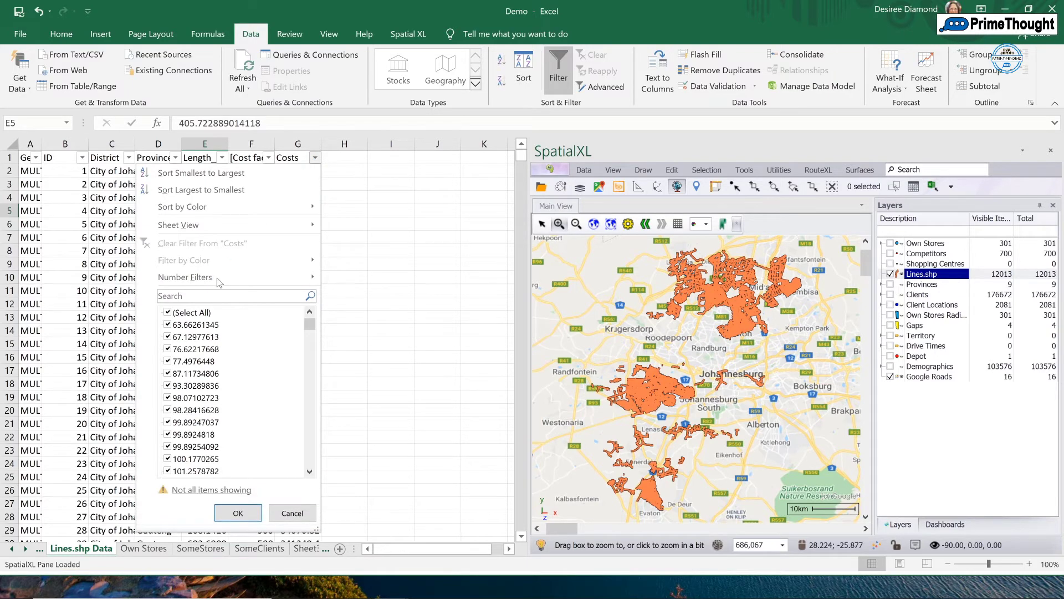
pyautogui.moveTo(217, 279)
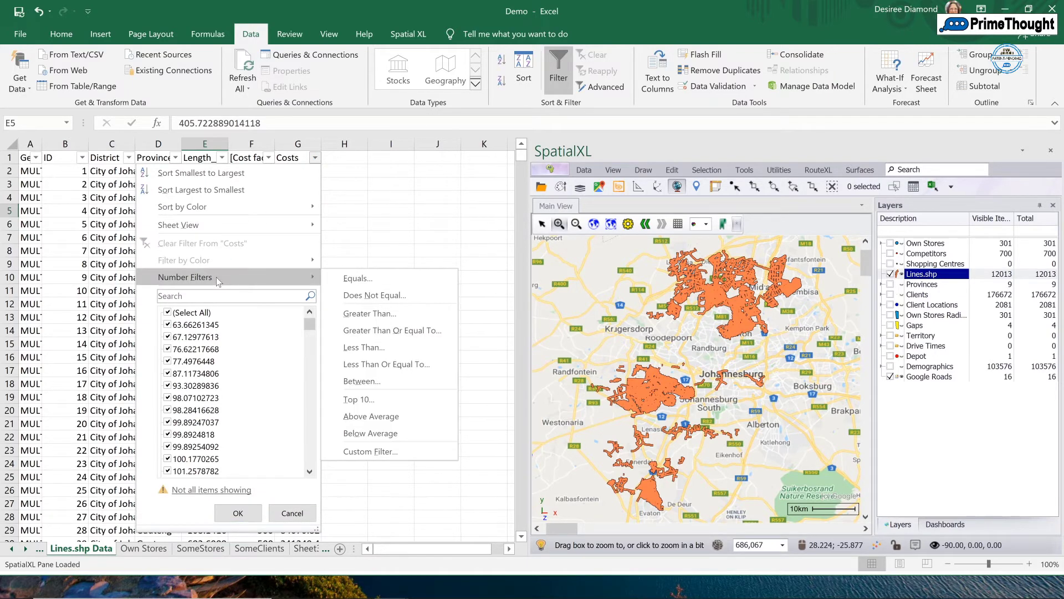
pyautogui.click(354, 314)
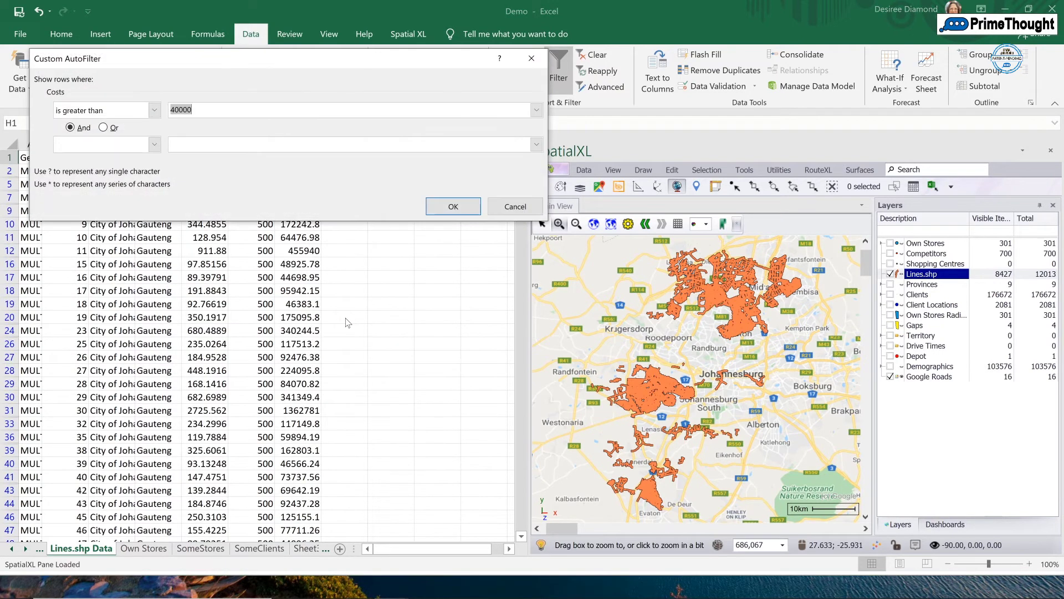
pyautogui.write('4')
pyautogui.click(453, 207)
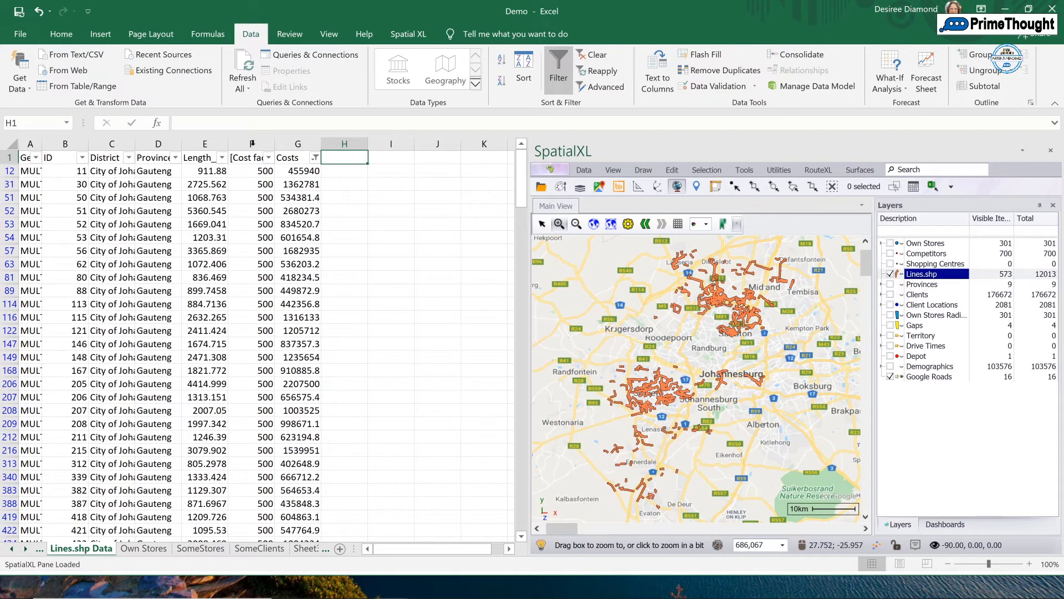
# Examine the attribute values of the filtered line records, moving across the columns between Costs and ID.
pyautogui.click(310, 183)
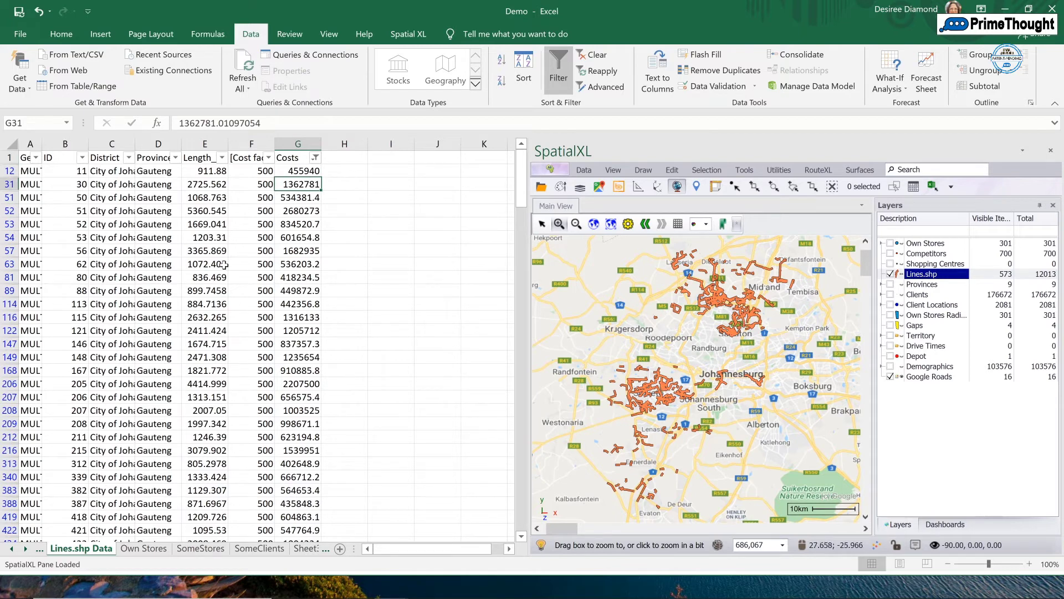
pyautogui.press('Left')
pyautogui.press('Left')
pyautogui.press('Left')
pyautogui.press('Left')
pyautogui.press('Left')
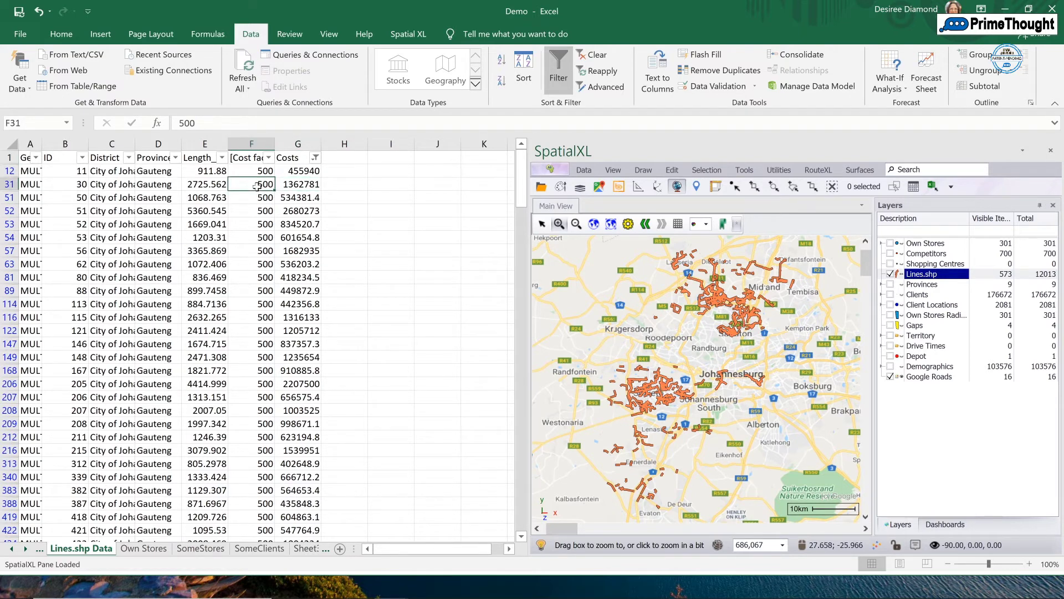
pyautogui.press('Right')
pyautogui.press('Right')
pyautogui.press('Right')
pyautogui.press('Right')
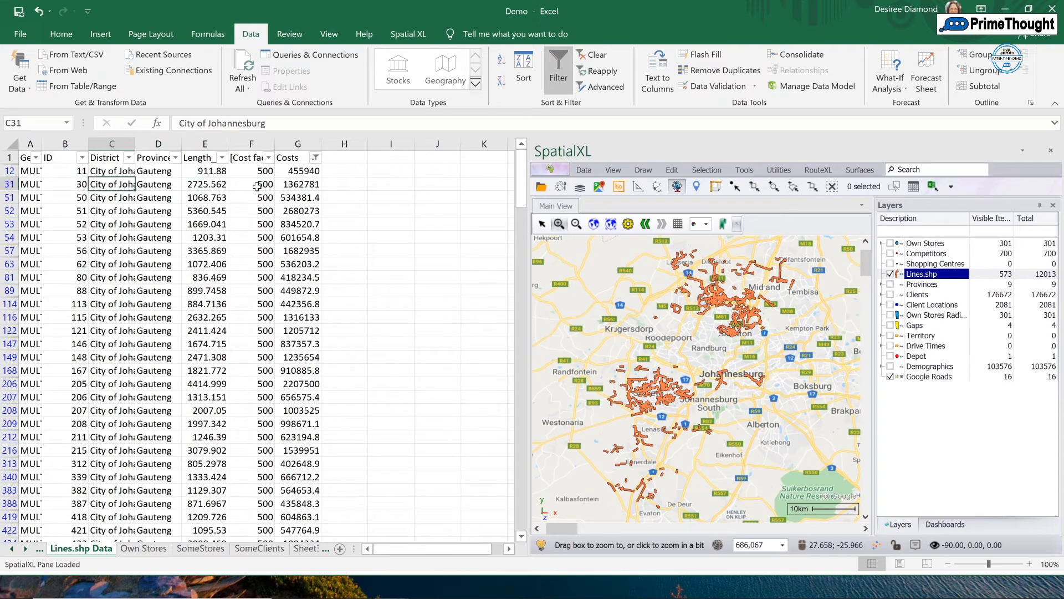
pyautogui.press('Left')
pyautogui.press('Left')
pyautogui.press('Left')
pyautogui.press('Left')
pyautogui.press('Left')
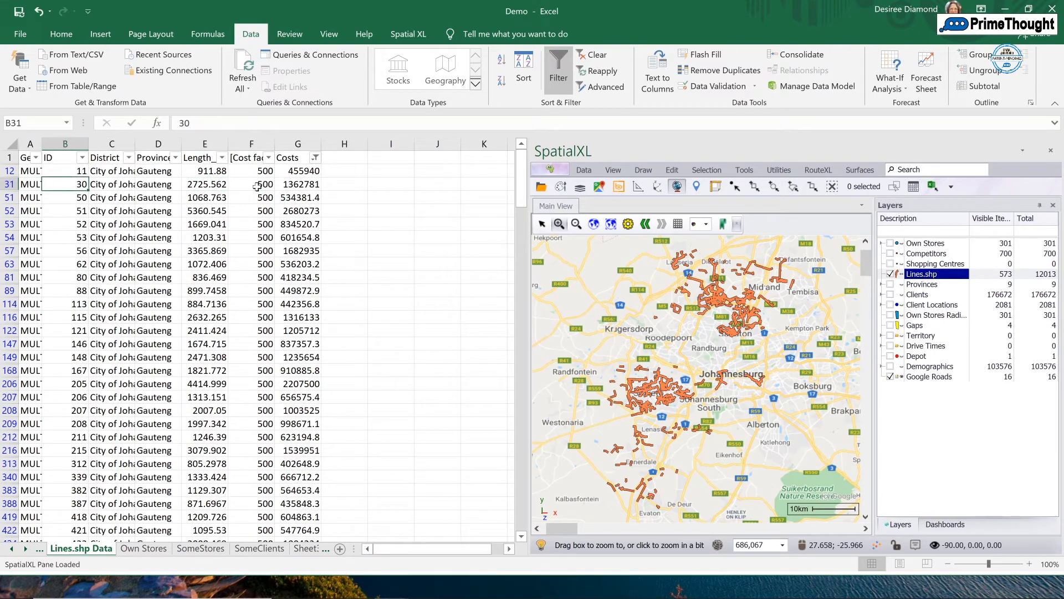
pyautogui.press('Right')
pyautogui.click(294, 170)
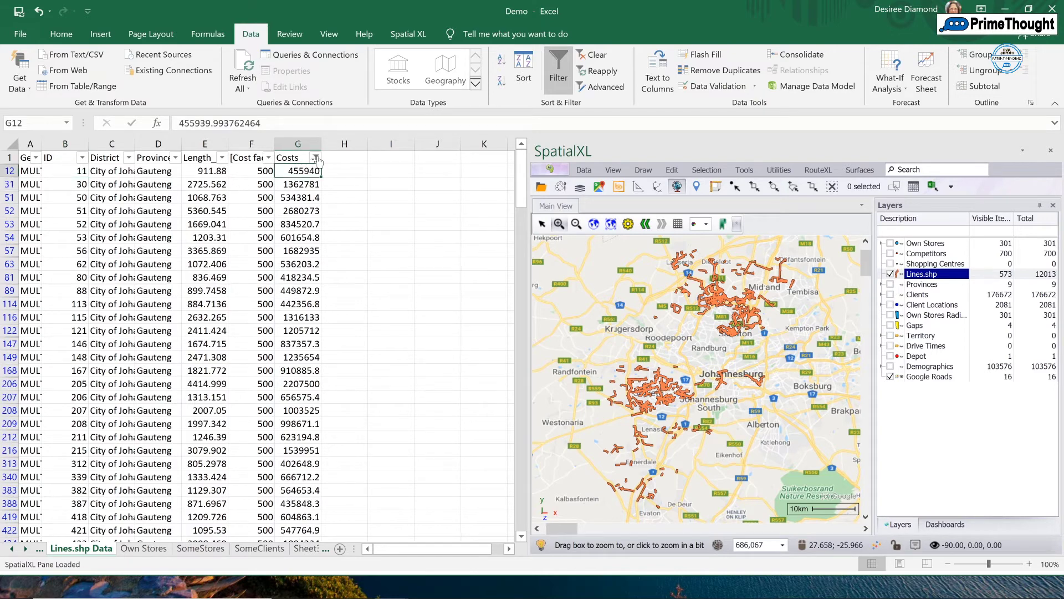
pyautogui.click(286, 186)
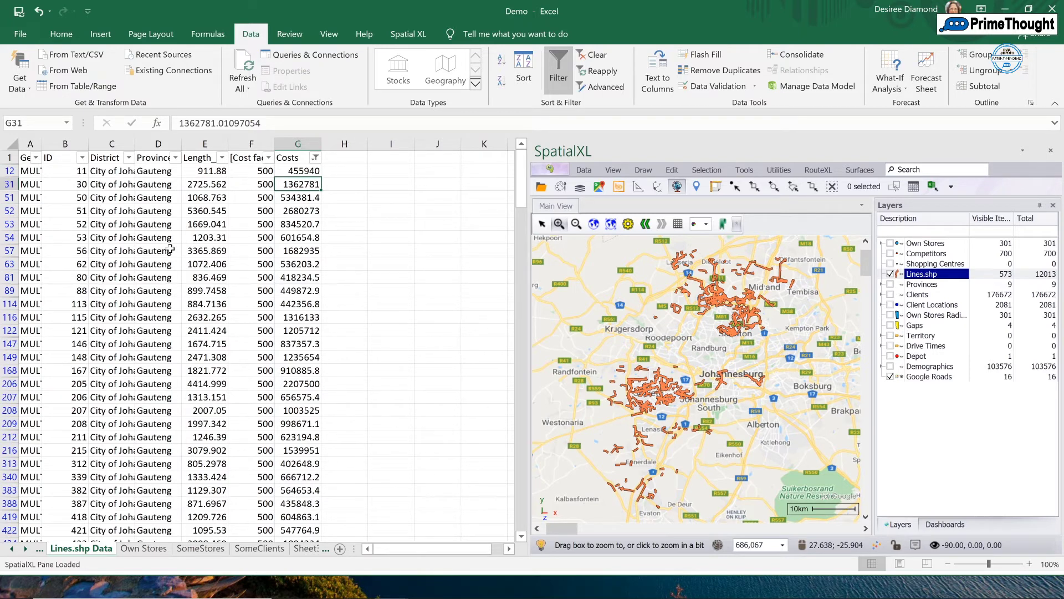
# Replace the Google Roads background with Bing Satellite imagery for the filtered lines around Montecasino.
pyautogui.click(735, 186)
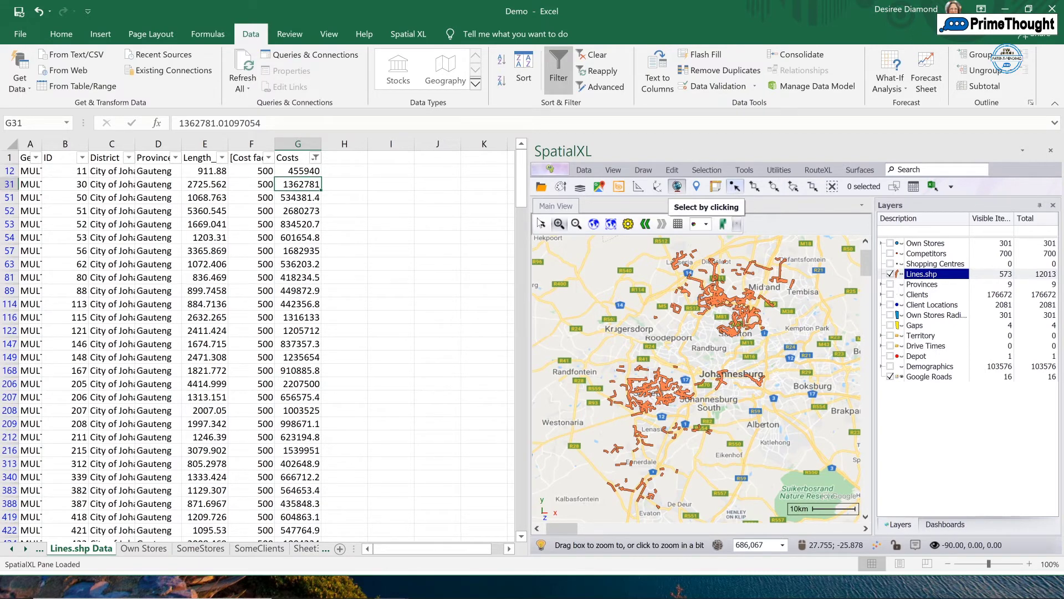
pyautogui.click(559, 224)
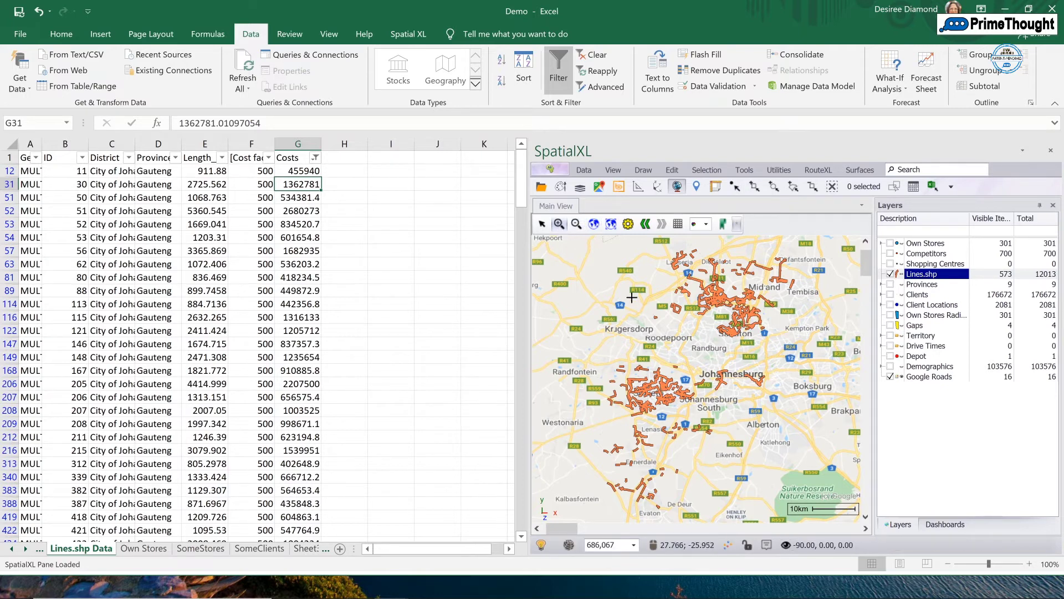
pyautogui.scroll(-1, 687, 317)
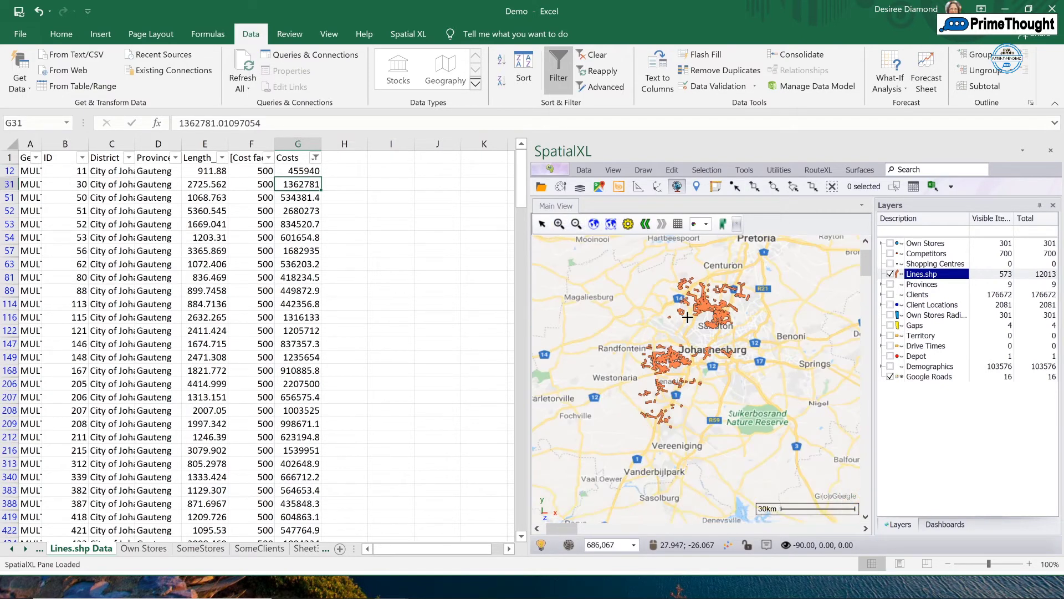
pyautogui.scroll(1, 687, 317)
pyautogui.scroll(1, 687, 317)
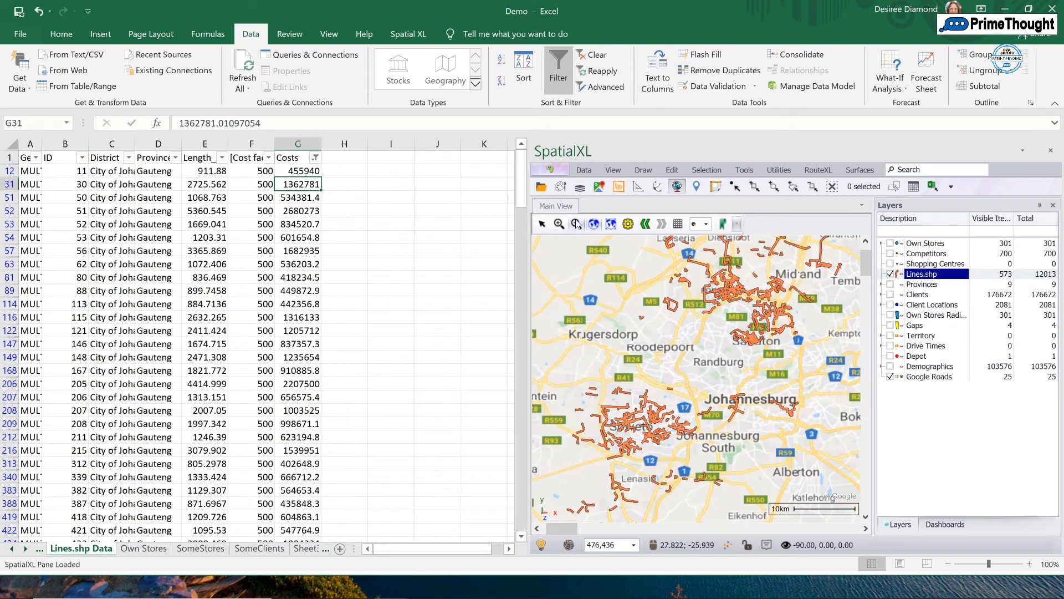
pyautogui.moveTo(719, 280); pyautogui.dragTo(754, 319)
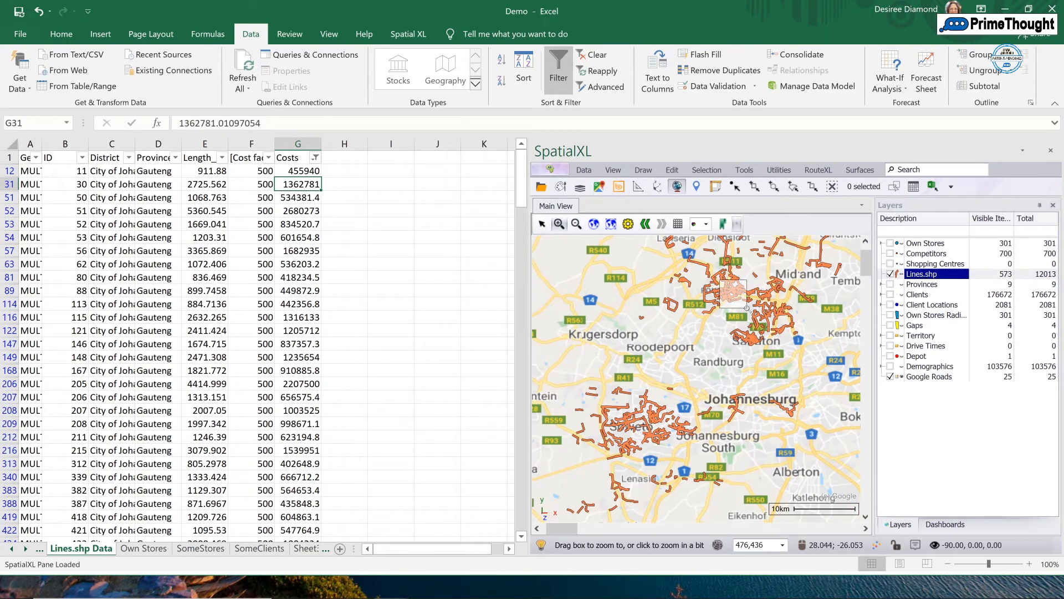
pyautogui.moveTo(614, 326); pyautogui.dragTo(673, 377)
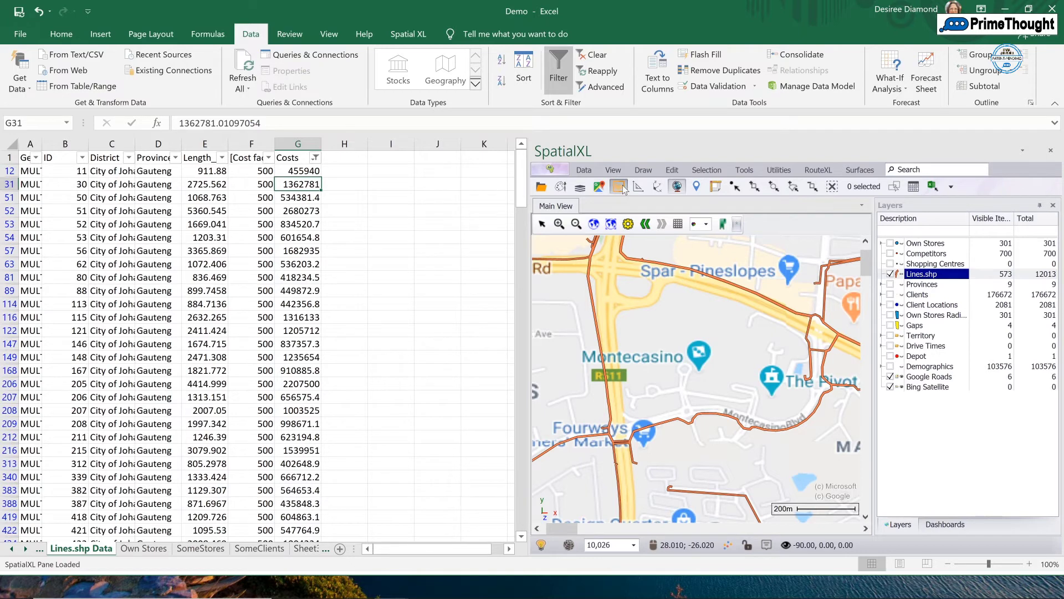
pyautogui.click(599, 187)
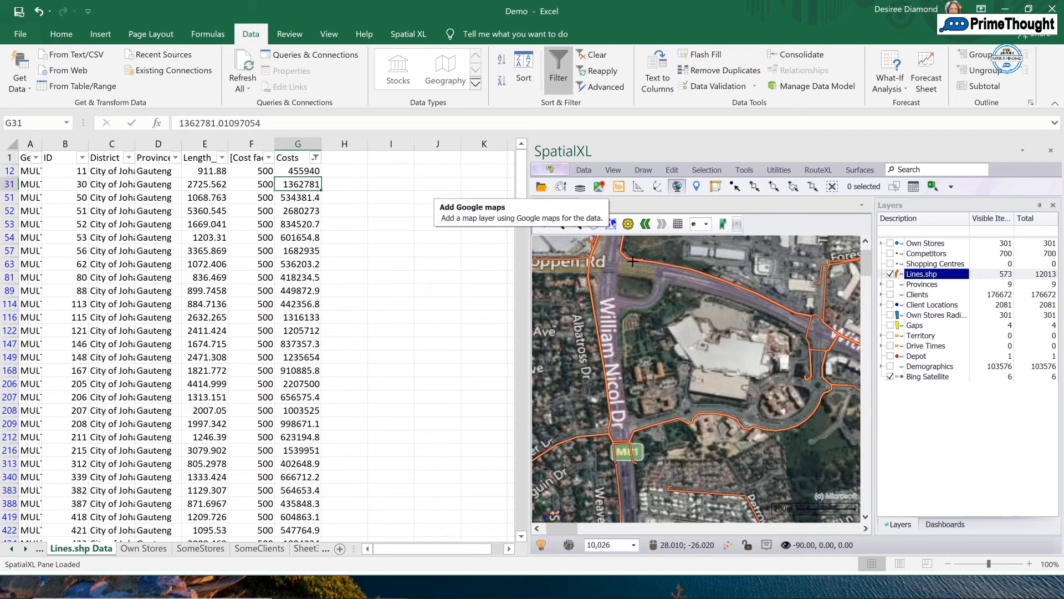
# Examine the satellite imagery near Montecasino up close and return to the full extent of the filtered lines.
pyautogui.scroll(3, 664, 316)
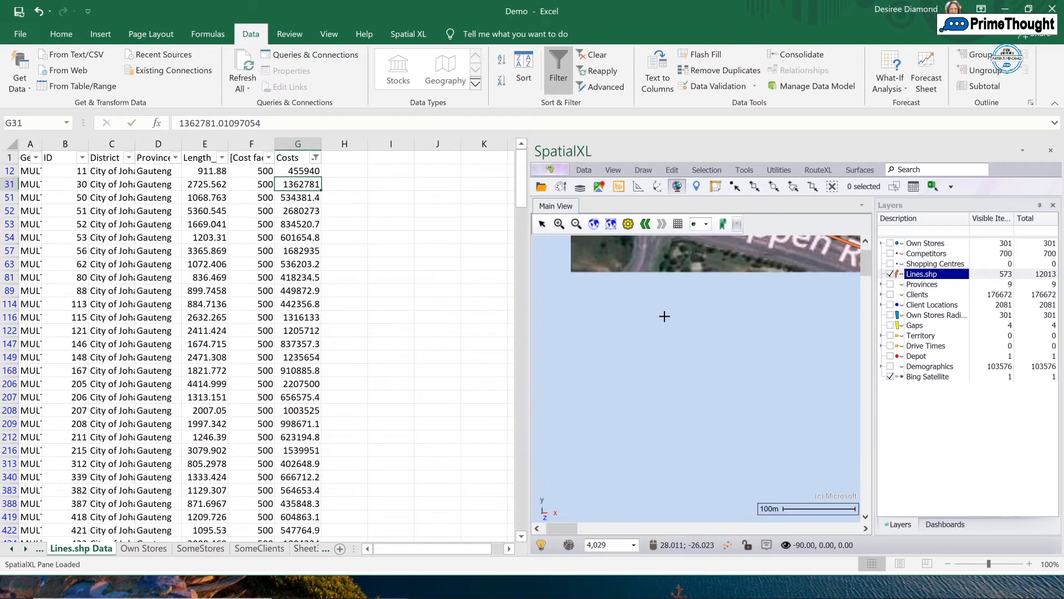
pyautogui.scroll(2, 600, 321)
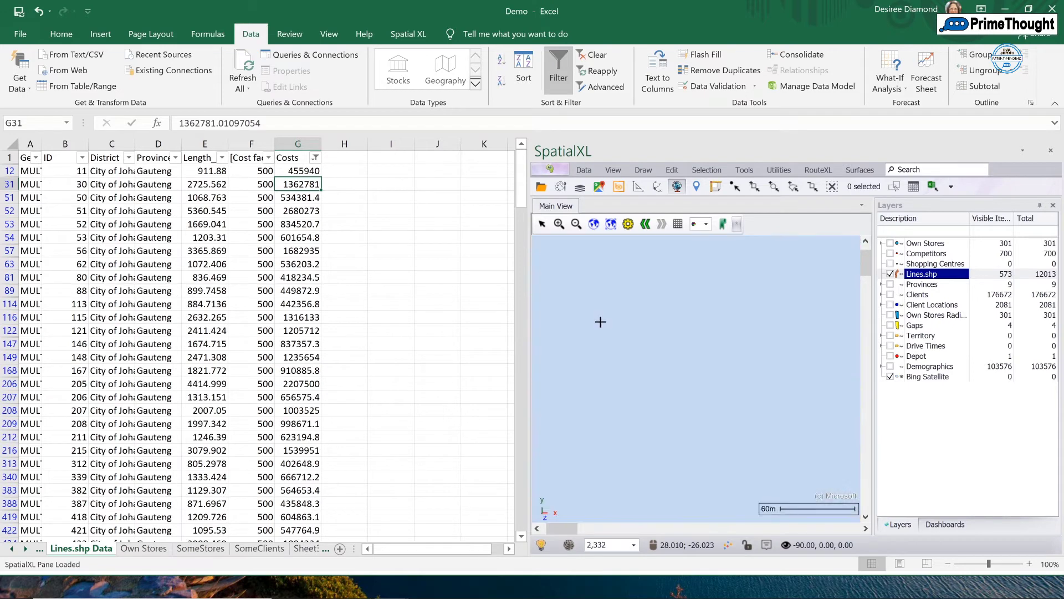
pyautogui.scroll(1, 600, 322)
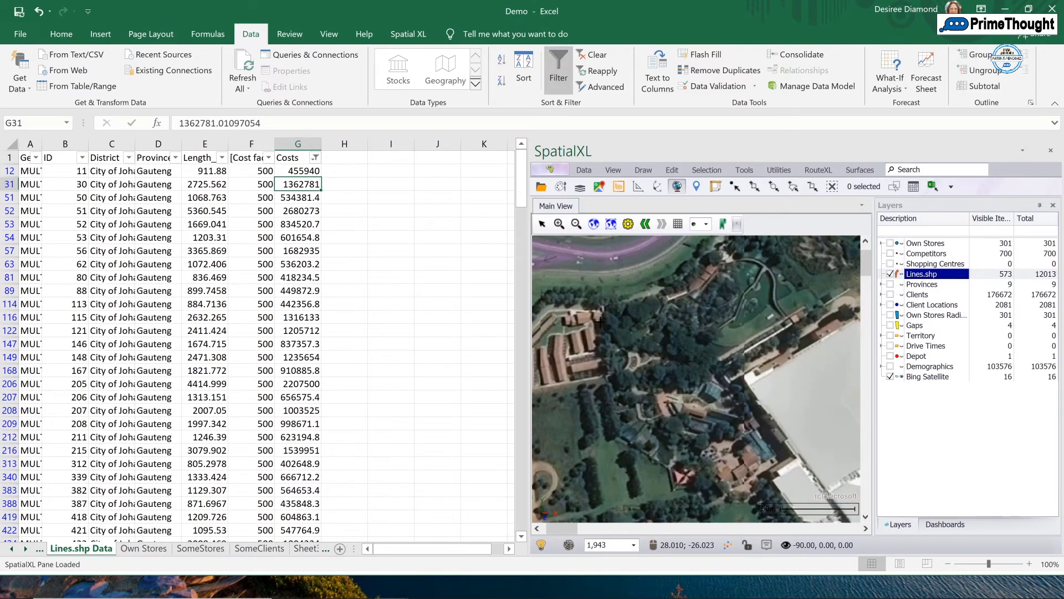
pyautogui.scroll(-1, 600, 322)
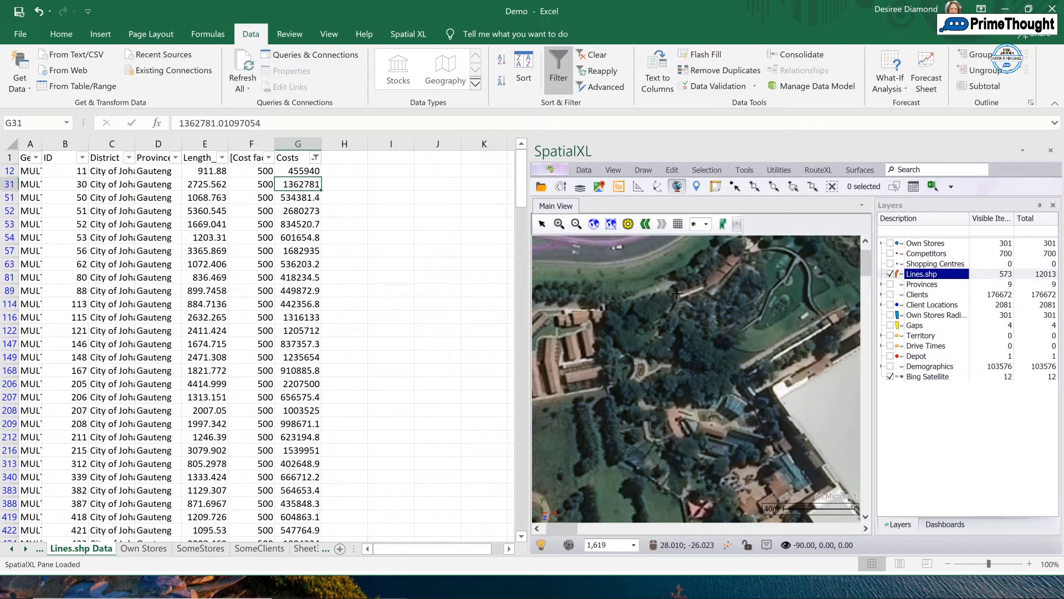
pyautogui.click(612, 225)
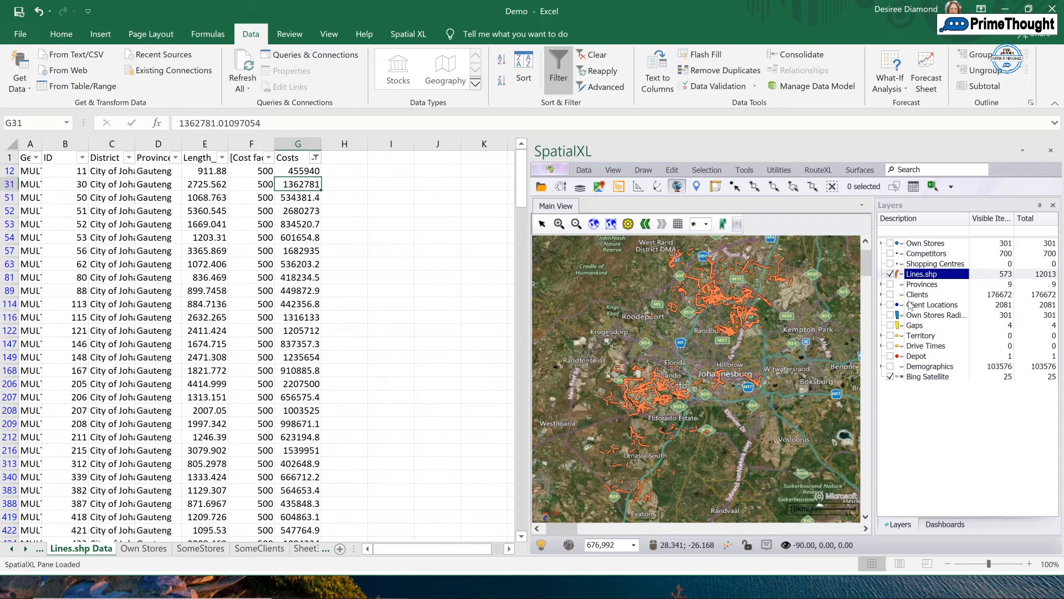
pyautogui.click(610, 170)
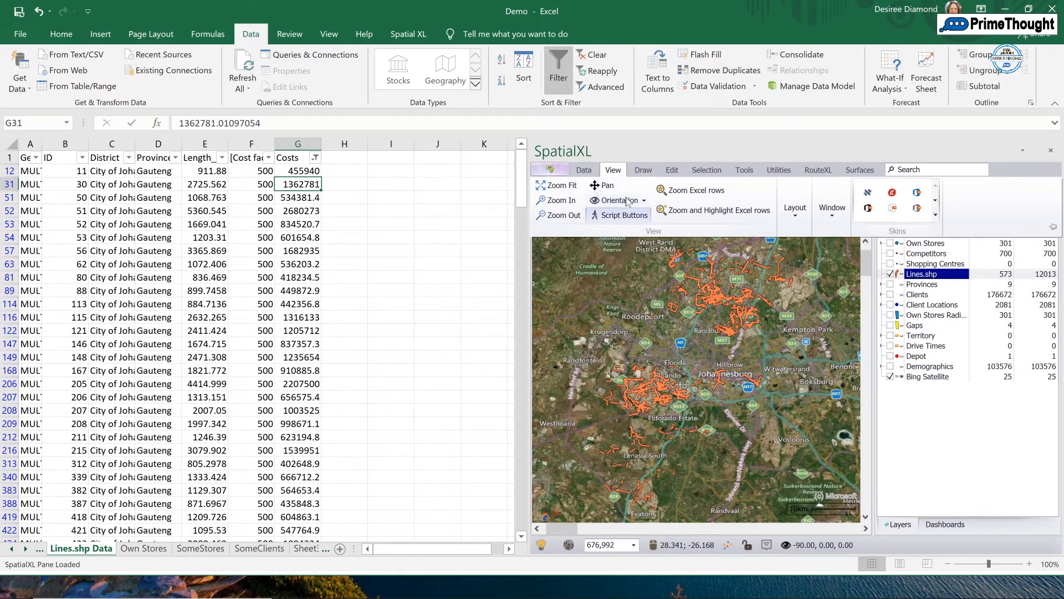
pyautogui.click(603, 186)
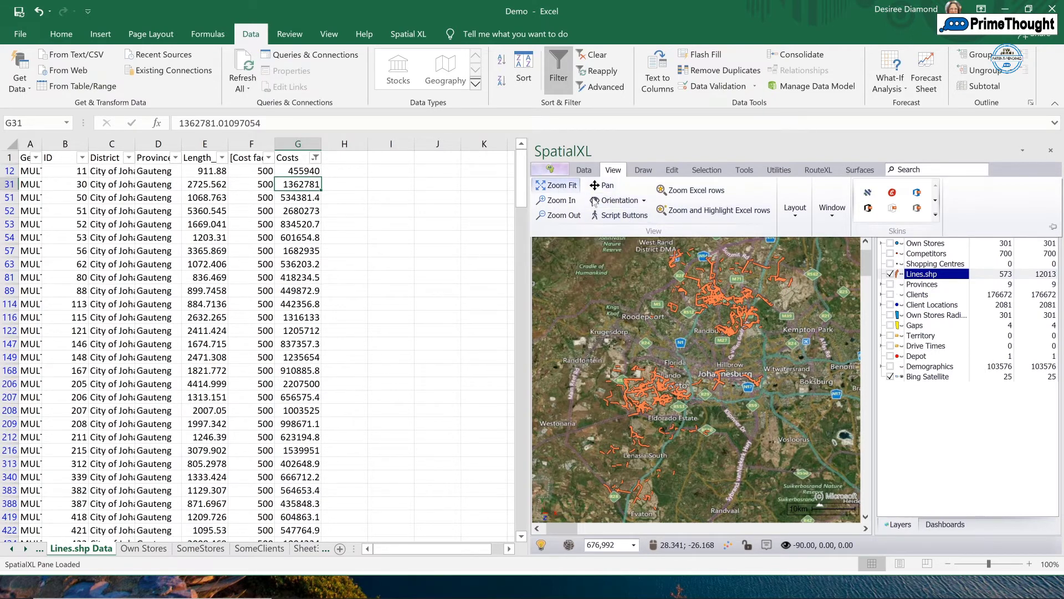
pyautogui.click(618, 202)
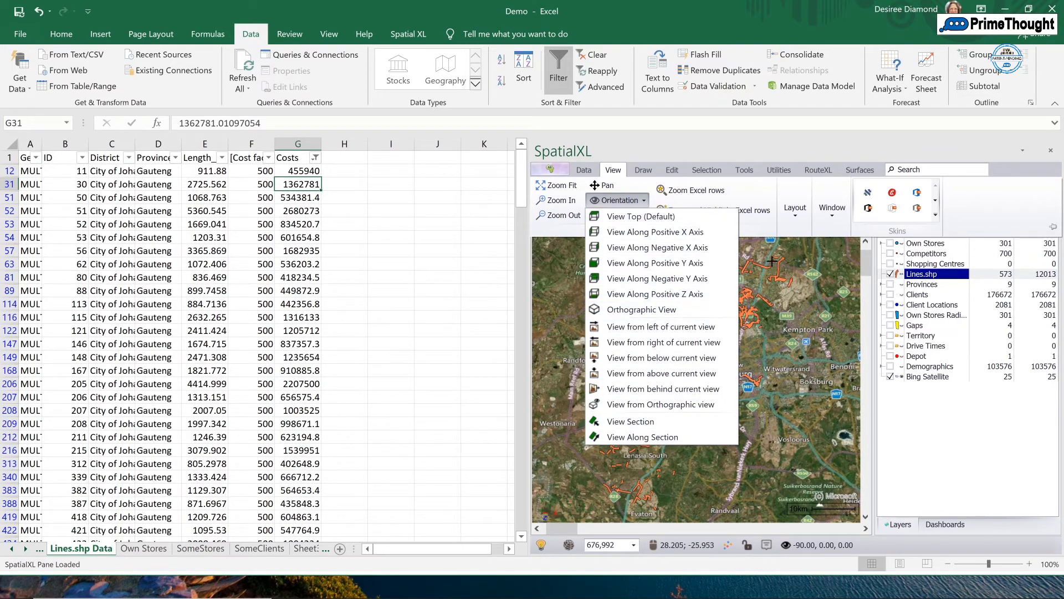
pyautogui.click(774, 313)
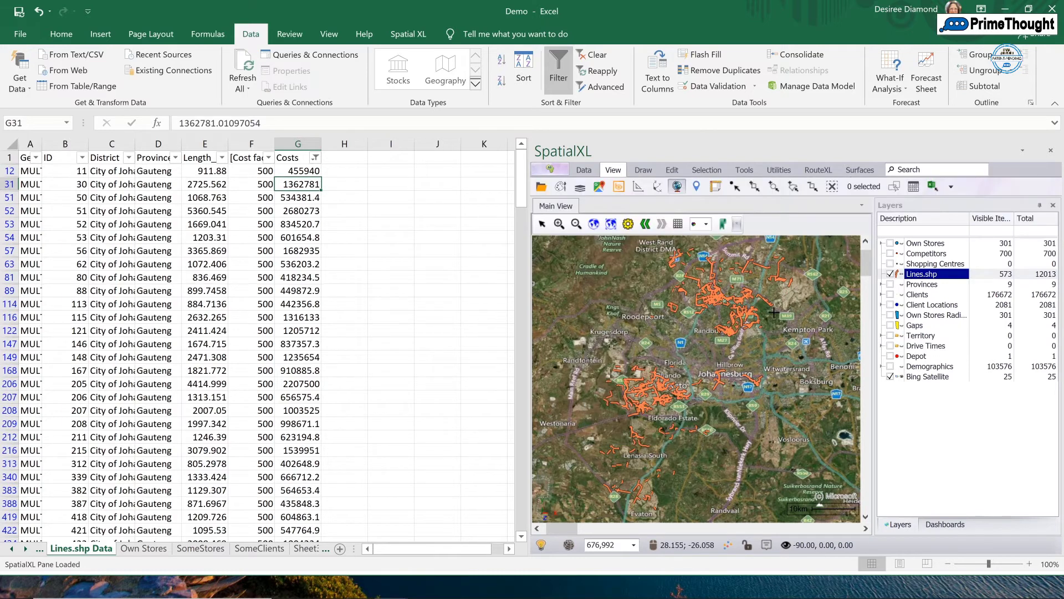
pyautogui.click(653, 171)
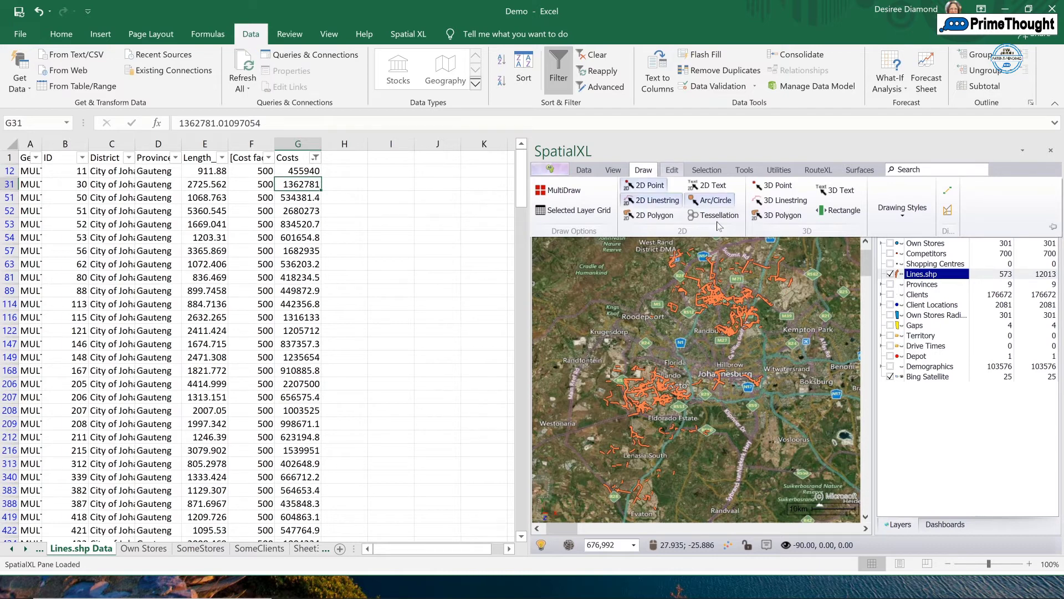
pyautogui.click(837, 262)
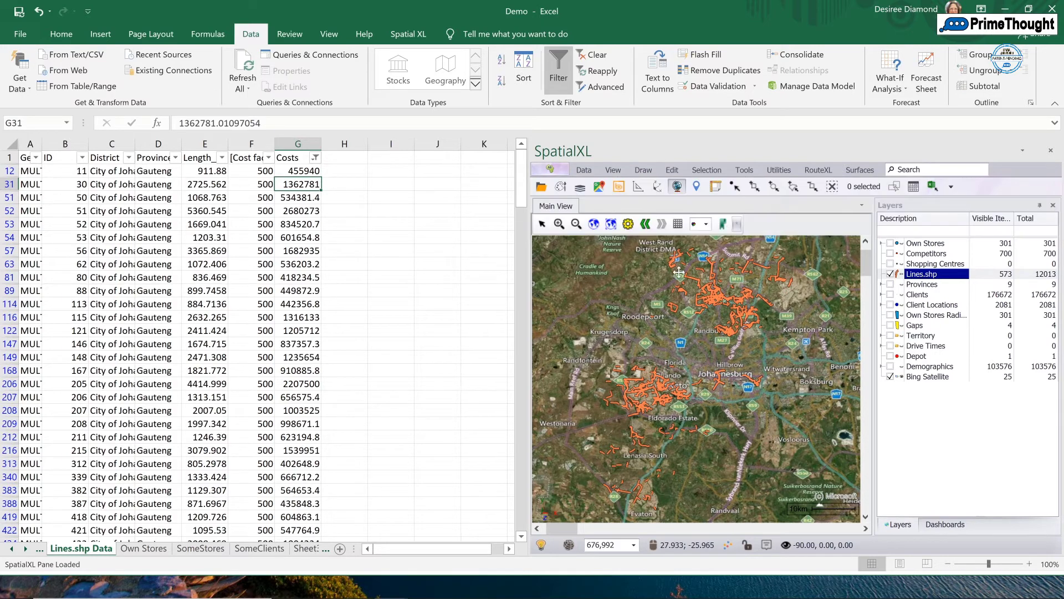
# Show the Gaps layer on the map and fit the view to its circular areas.
pyautogui.click(890, 325)
pyautogui.click(916, 326)
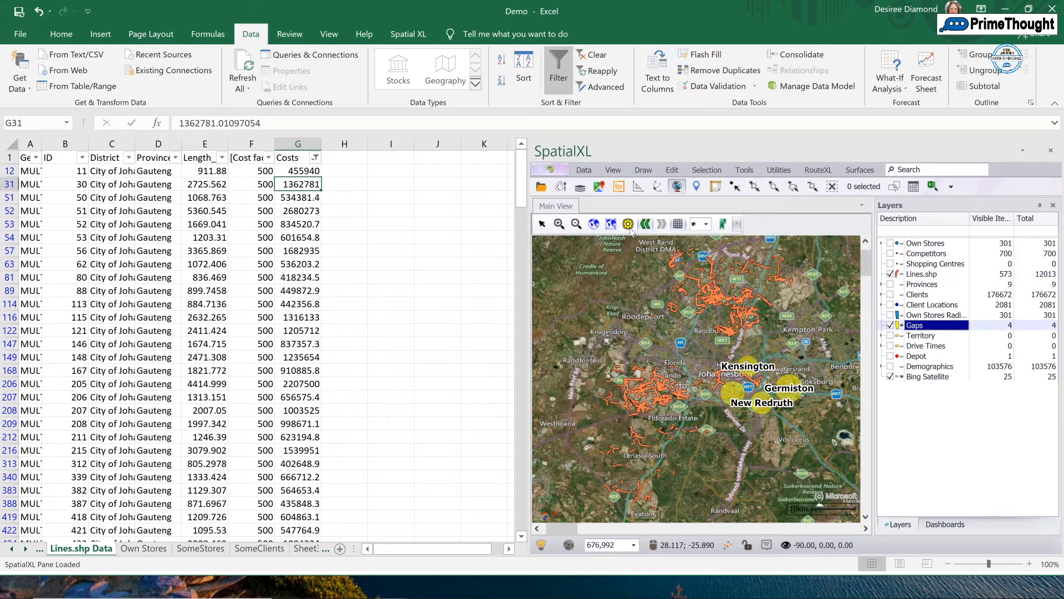
pyautogui.click(612, 224)
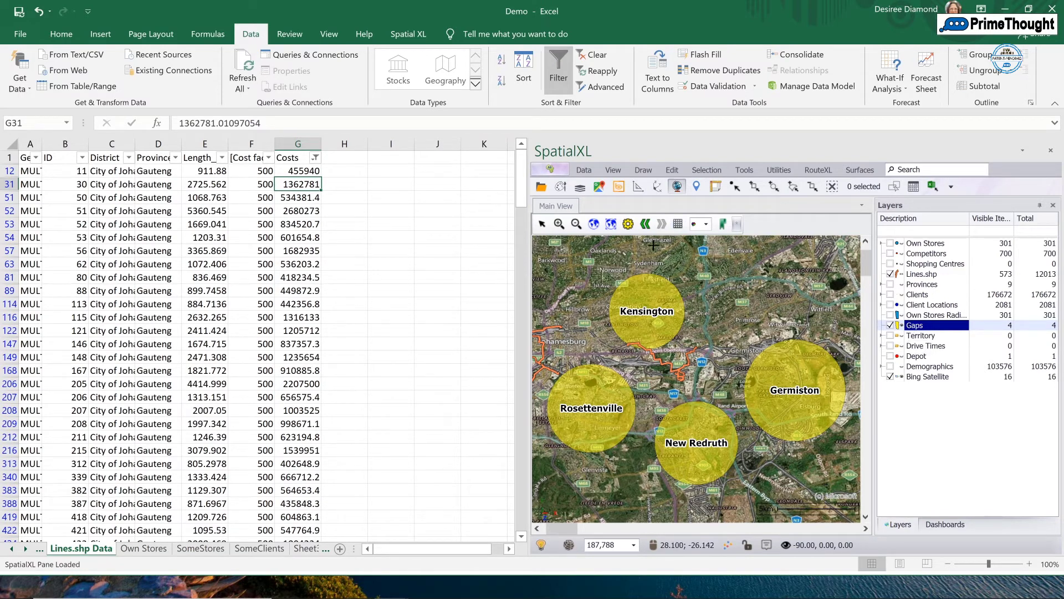
# Look through the drawing, editing, selection, layer operation, conversion and spatial tools available for the map.
pyautogui.click(643, 170)
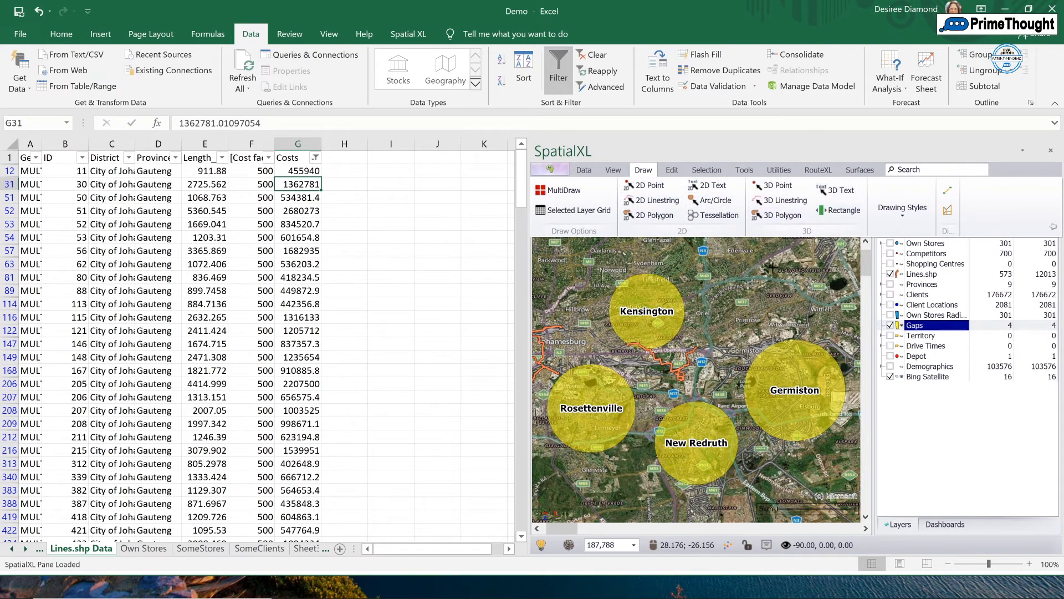
pyautogui.click(673, 170)
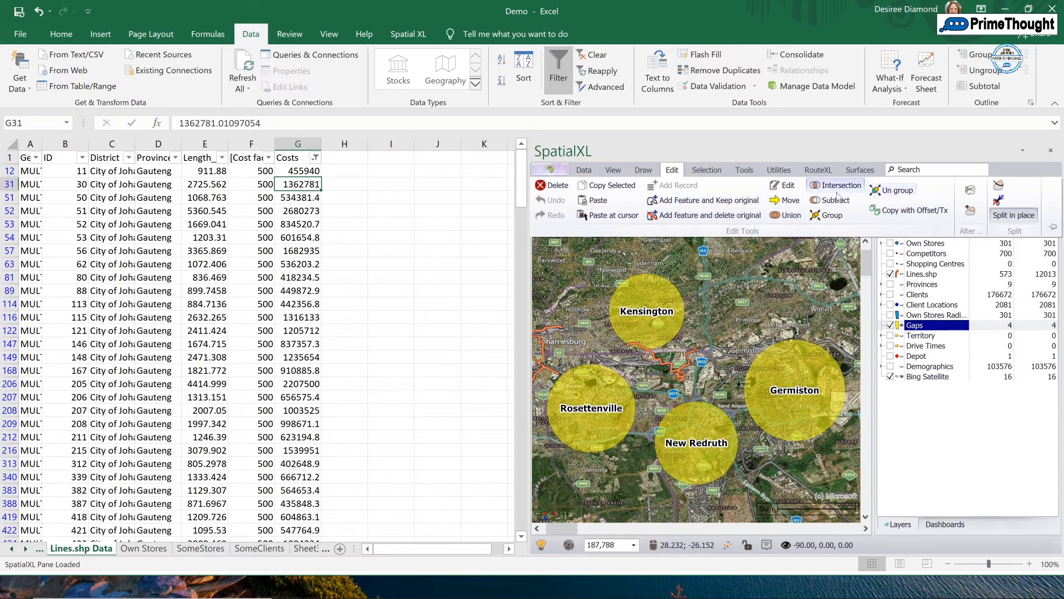
pyautogui.click(714, 172)
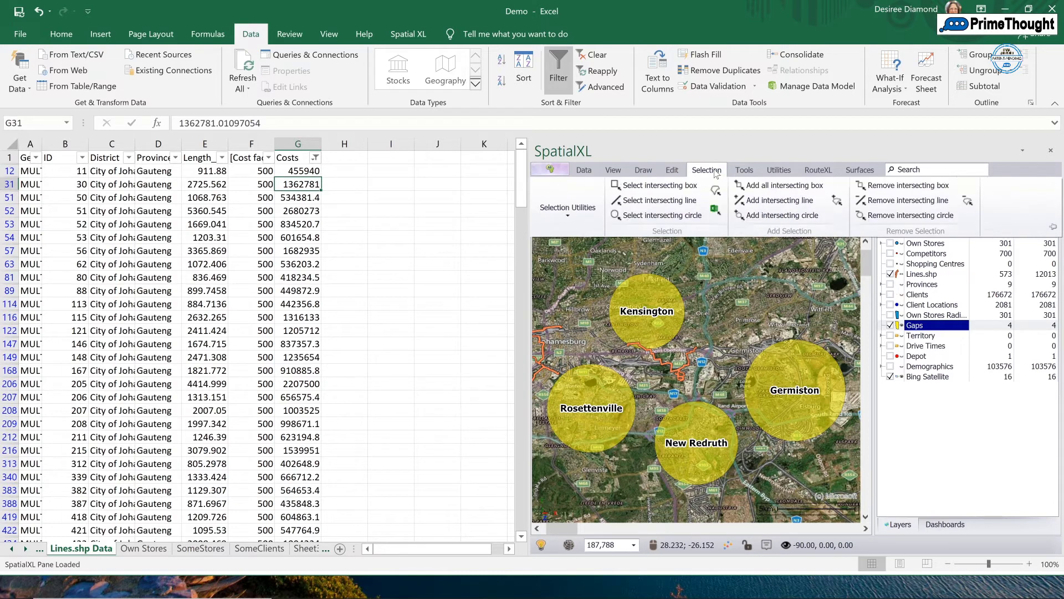
pyautogui.click(746, 171)
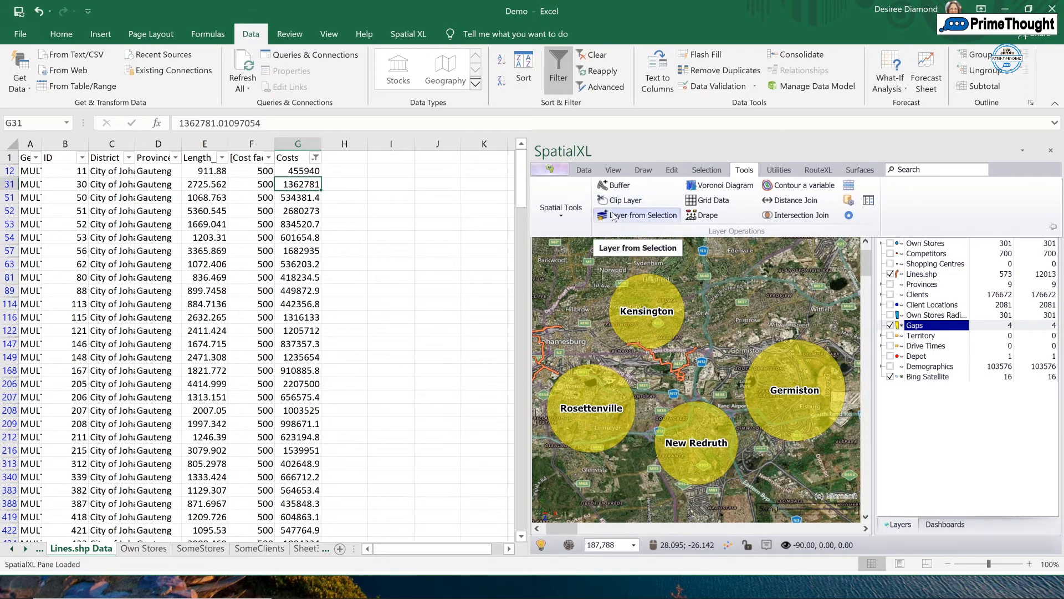
pyautogui.click(629, 216)
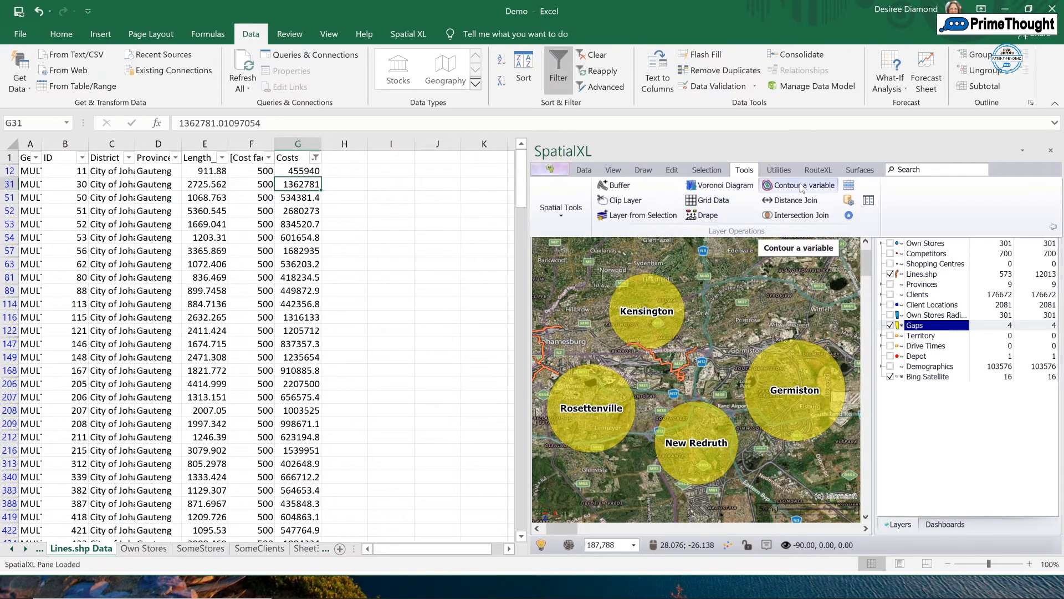
pyautogui.click(779, 170)
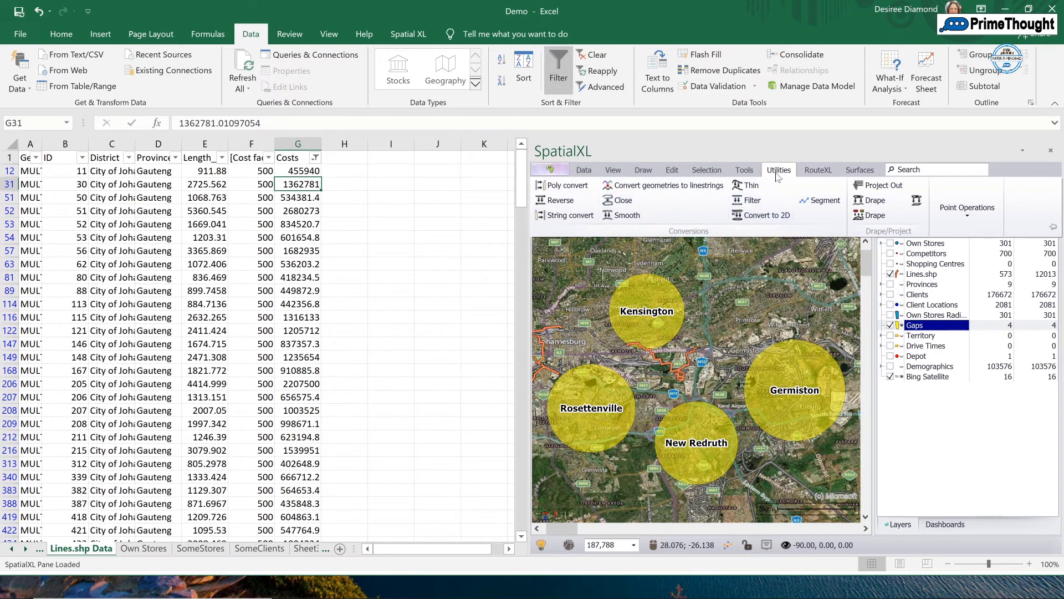
pyautogui.click(745, 170)
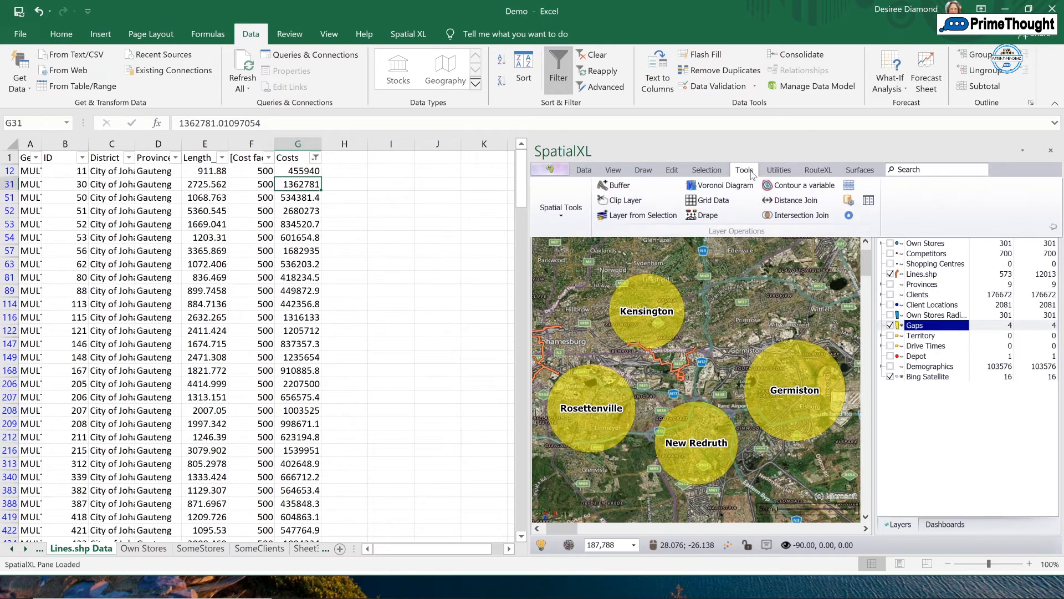
pyautogui.click(559, 213)
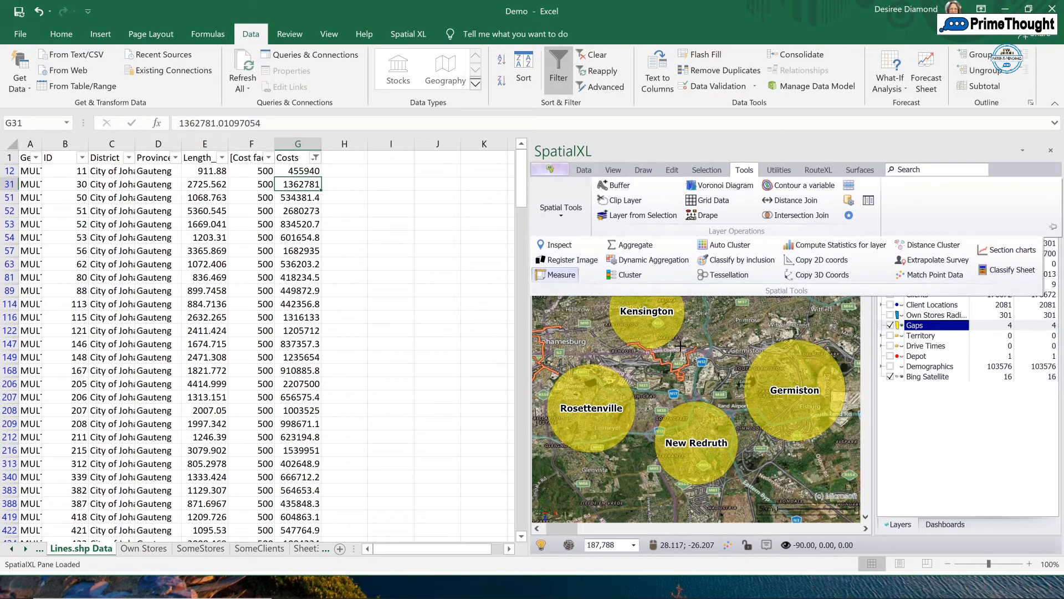
pyautogui.click(559, 274)
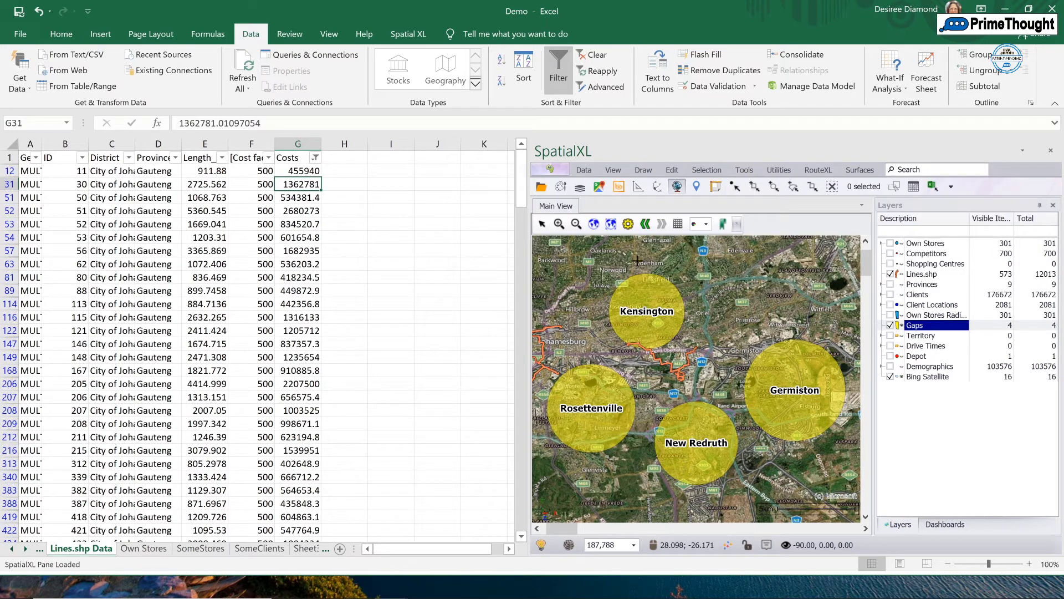
# Switch the background map to Google Roads and measure a multi-segment path running east from Kensington with the Measuring Tool.
pyautogui.click(599, 188)
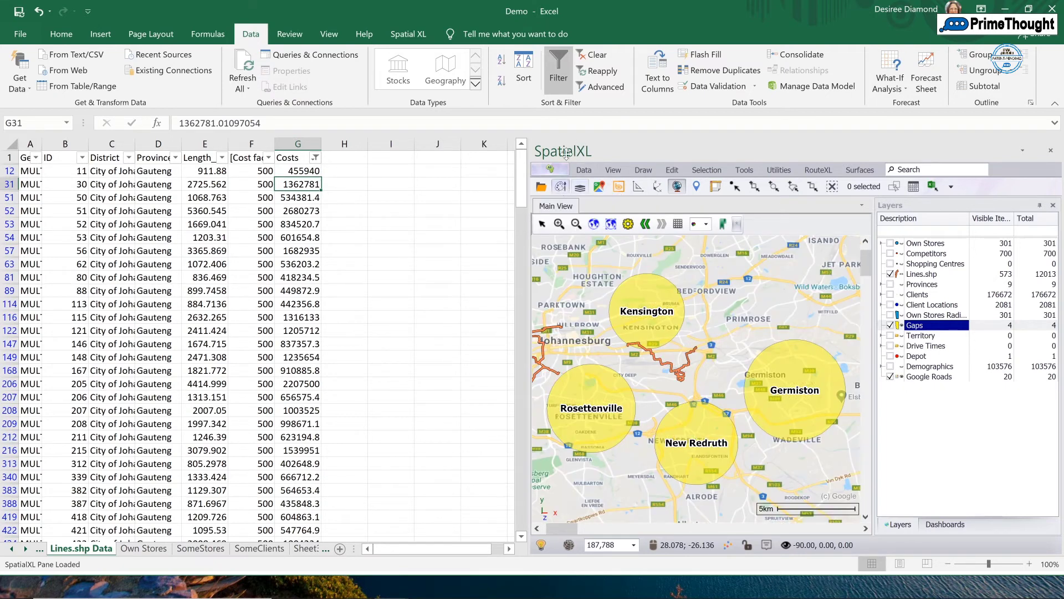
pyautogui.click(638, 188)
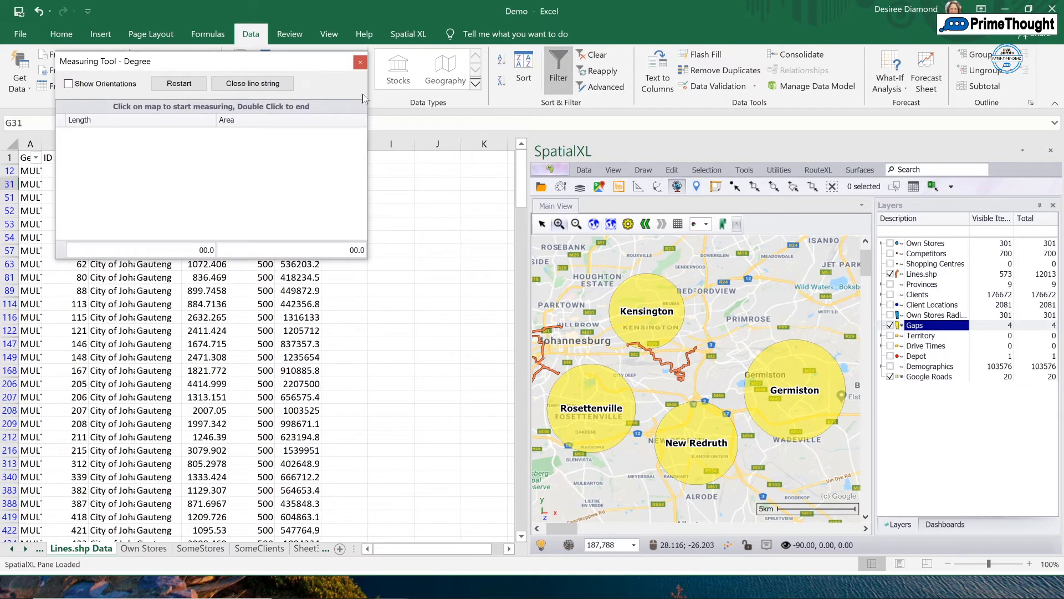
pyautogui.moveTo(311, 68); pyautogui.dragTo(587, 275)
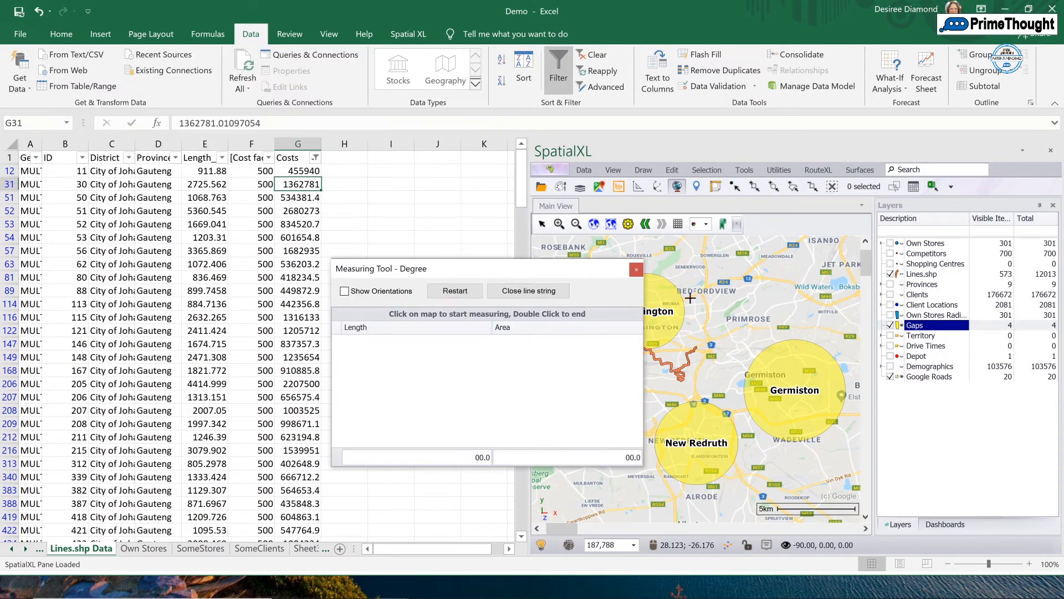
pyautogui.click(748, 276)
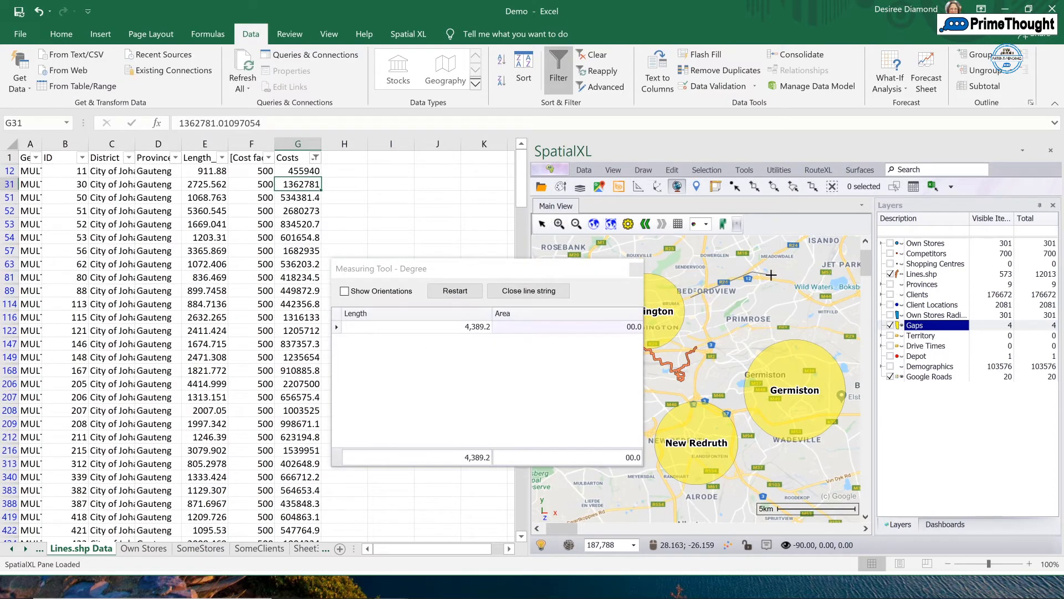
pyautogui.click(798, 286)
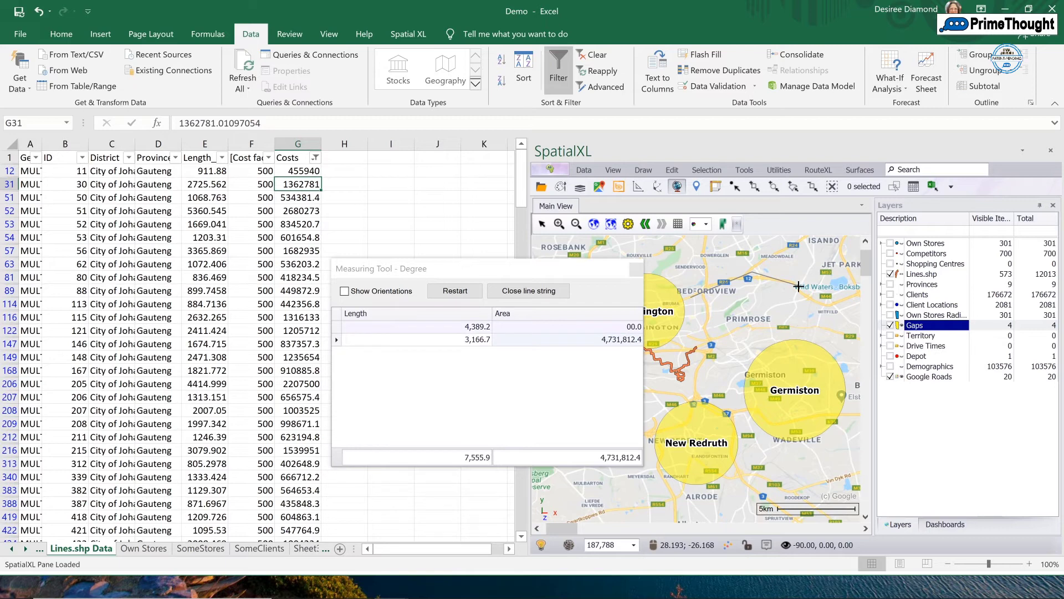
pyautogui.click(828, 309)
pyautogui.click(850, 294)
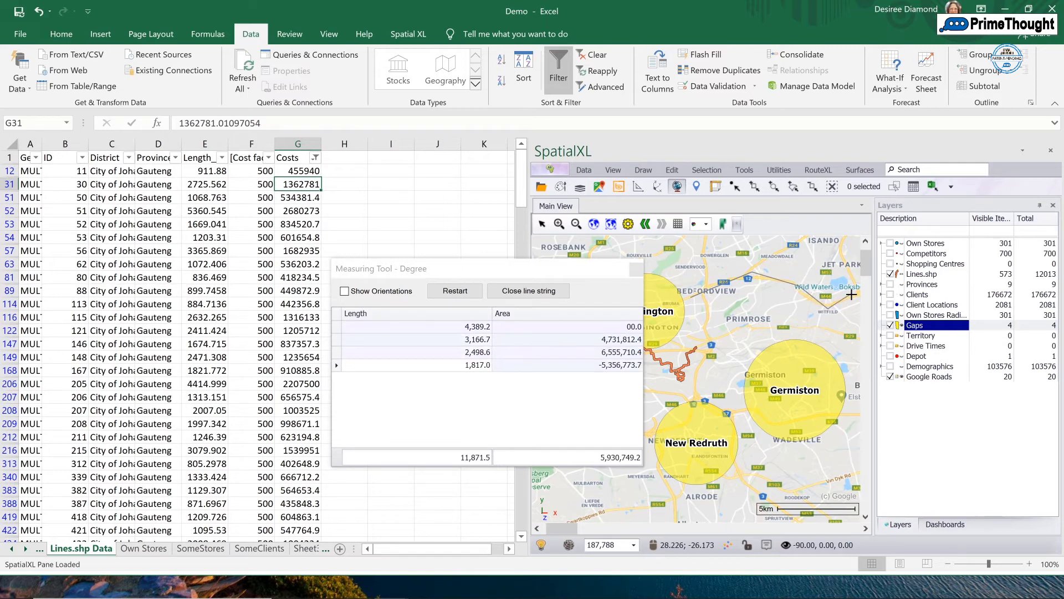
pyautogui.doubleClick(840, 359)
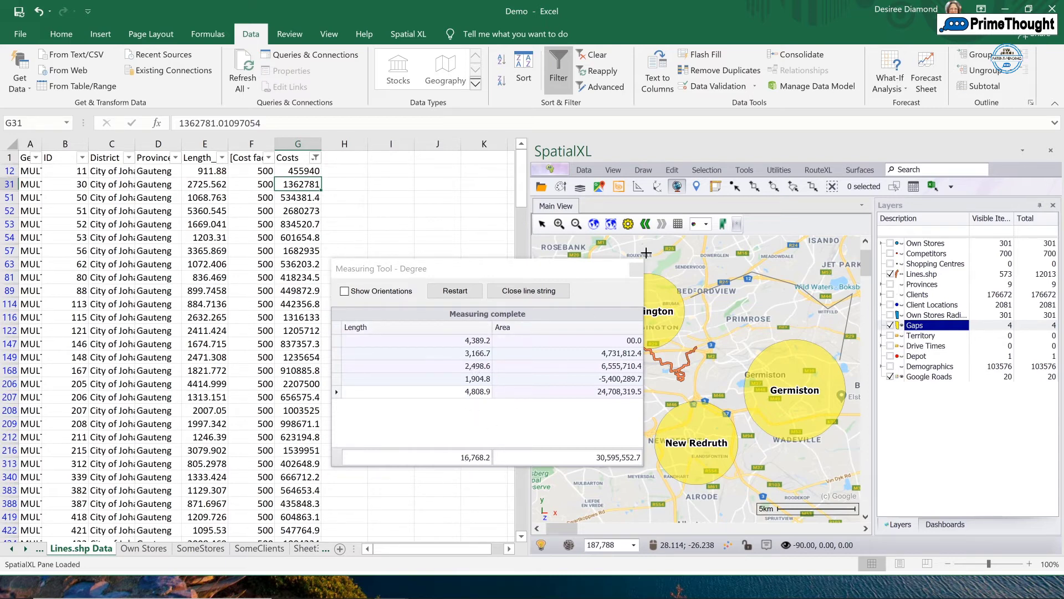
pyautogui.click(636, 269)
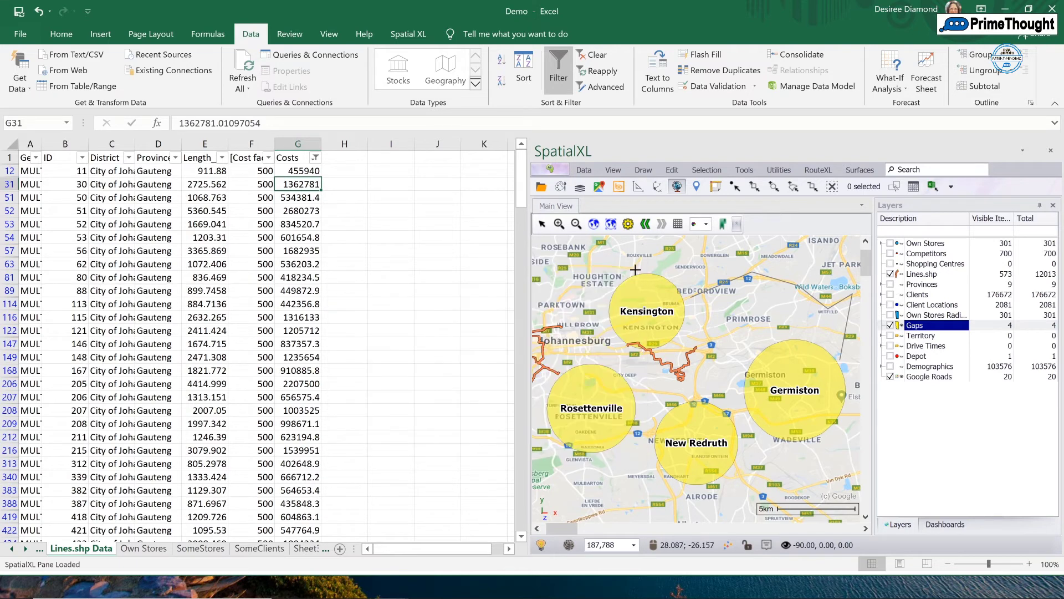
pyautogui.scroll(-1, 729, 263)
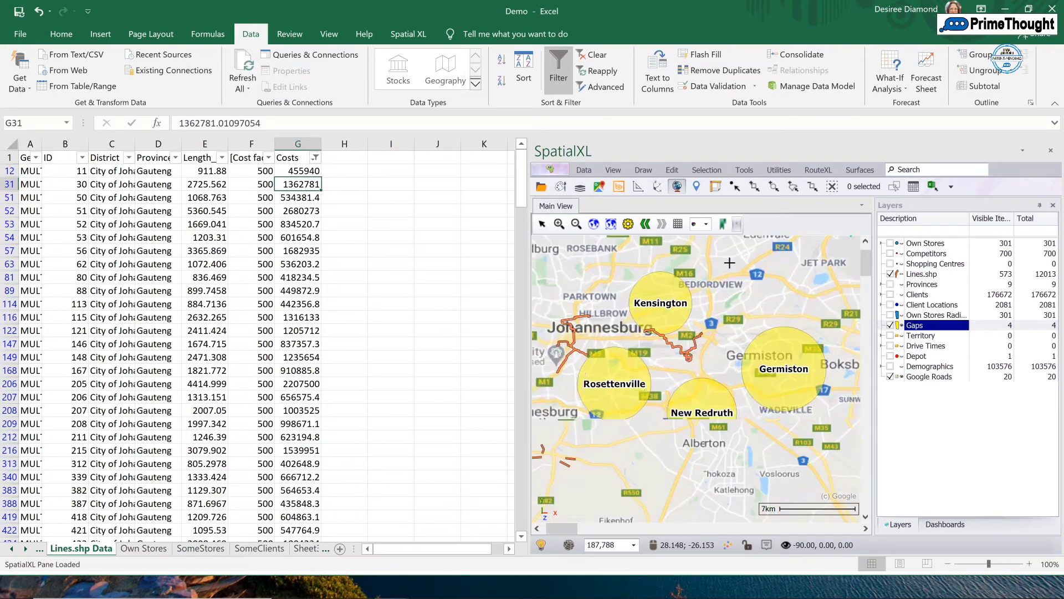
pyautogui.scroll(2, 730, 263)
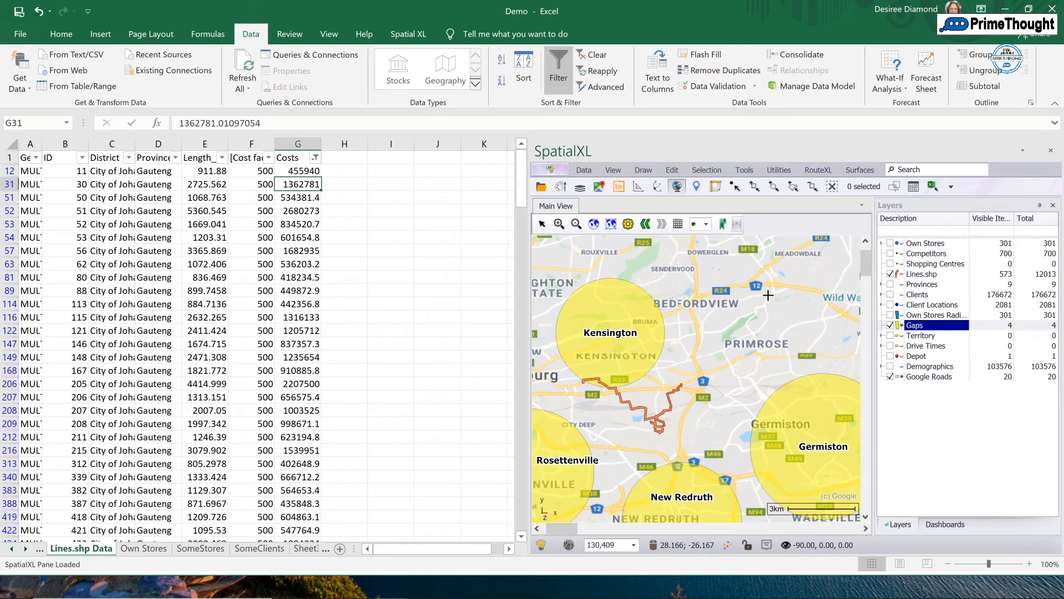
pyautogui.click(637, 187)
pyautogui.click(306, 326)
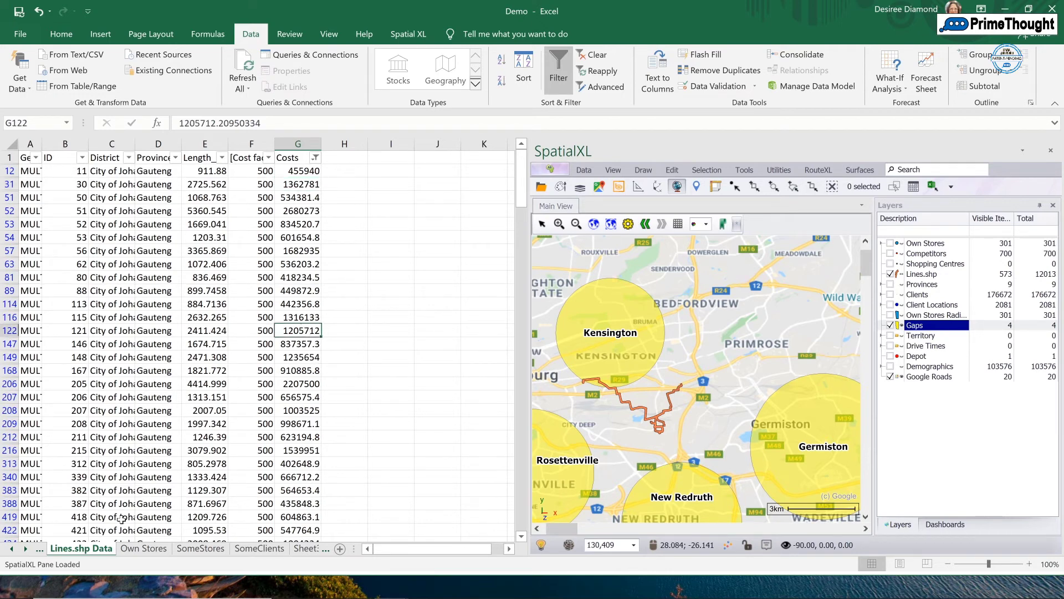
# Open the Own Stores worksheet and select the empty column P beside the Radius column.
pyautogui.click(143, 549)
pyautogui.click(379, 174)
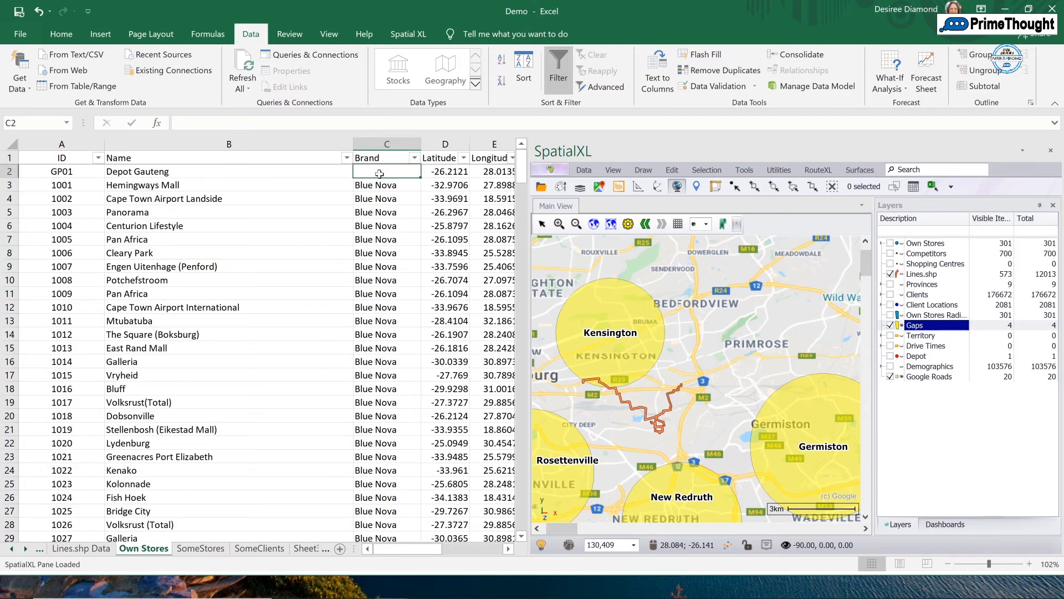
pyautogui.press('Right')
pyautogui.press('Right')
pyautogui.press('Right')
pyautogui.press('Right')
pyautogui.press('Right')
pyautogui.press('Right')
pyautogui.press('Right')
pyautogui.press('Right')
pyautogui.press('Right')
pyautogui.press('Right')
pyautogui.press('Right')
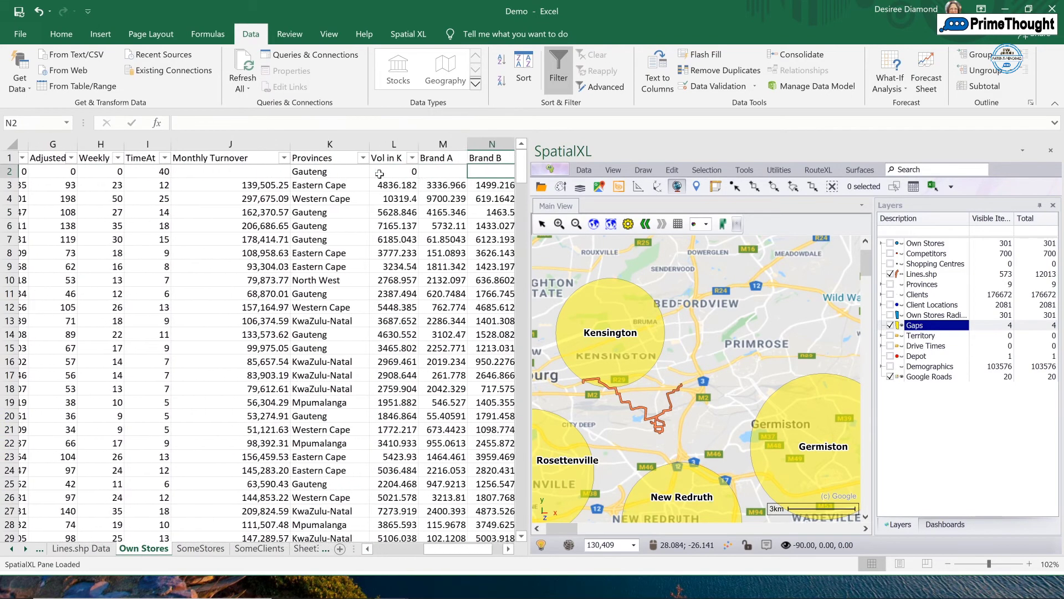
pyautogui.press('Right')
pyautogui.press('Right')
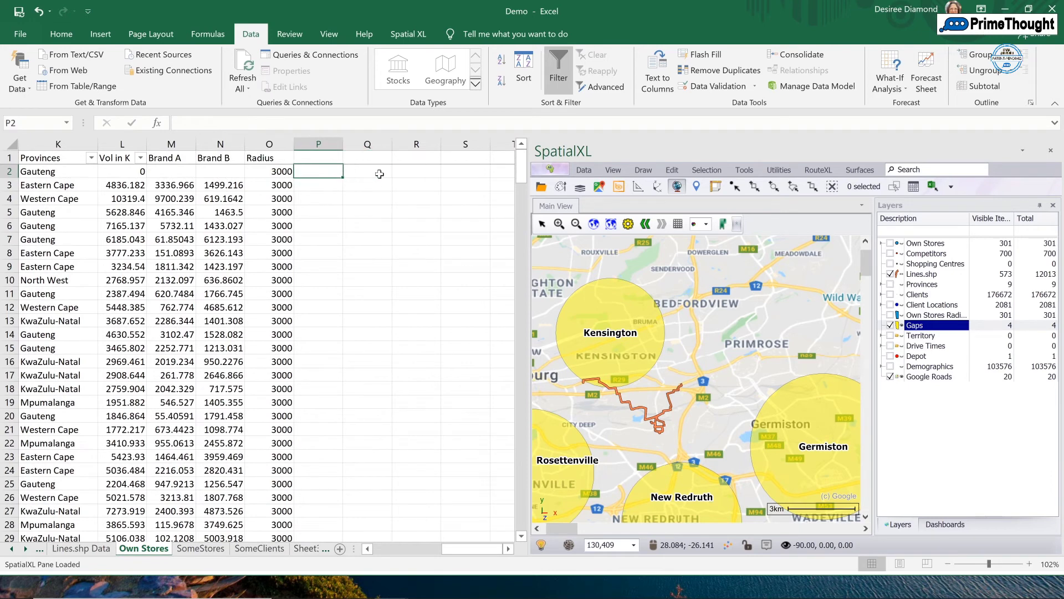
pyautogui.click(319, 145)
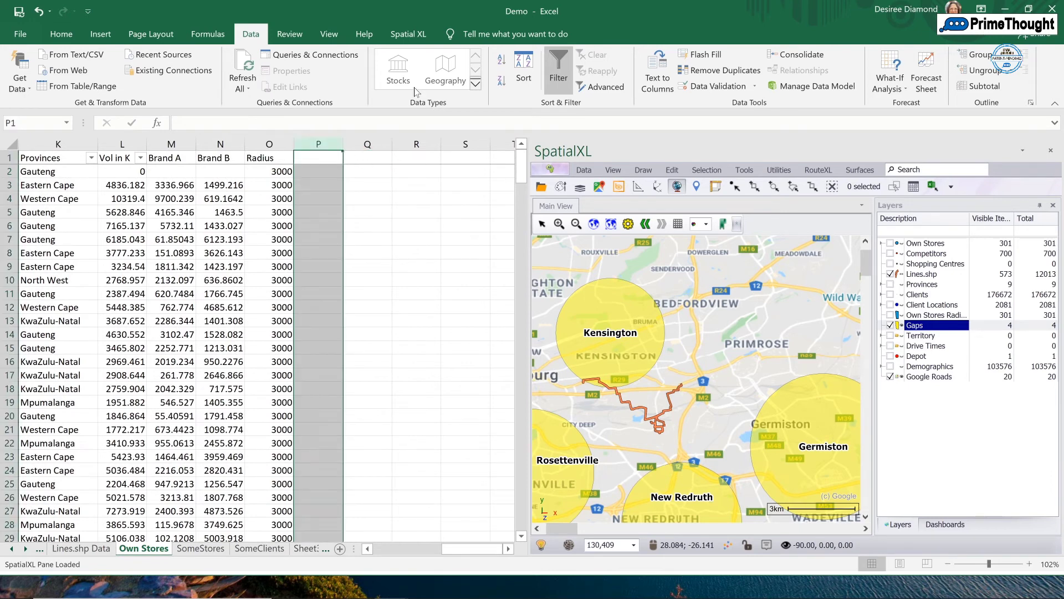
# Start Classify for the Own Stores layer and choose Provinces as the layer to classify with.
pyautogui.click(412, 33)
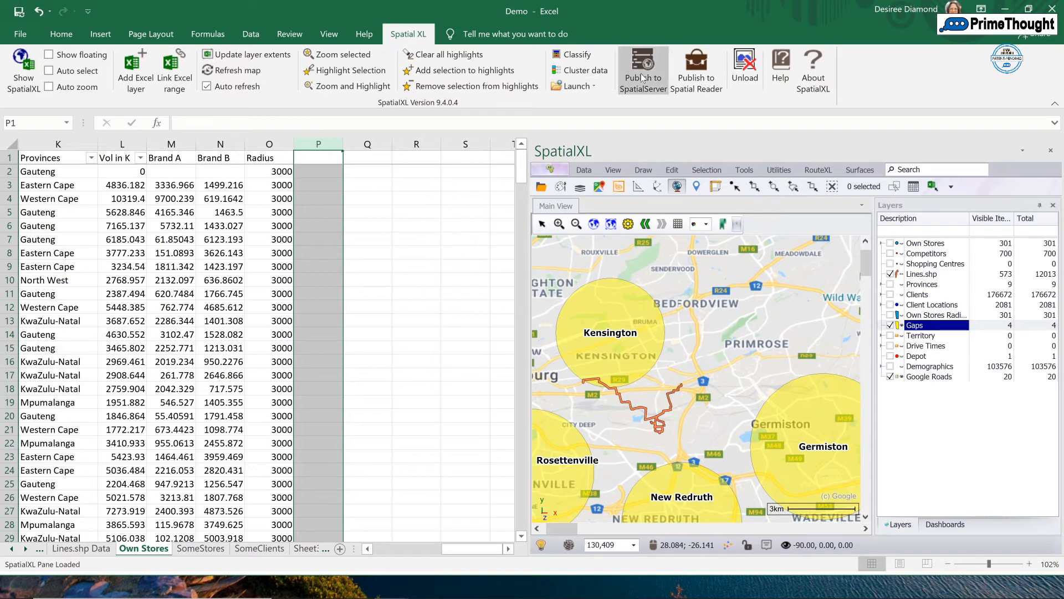
pyautogui.click(596, 55)
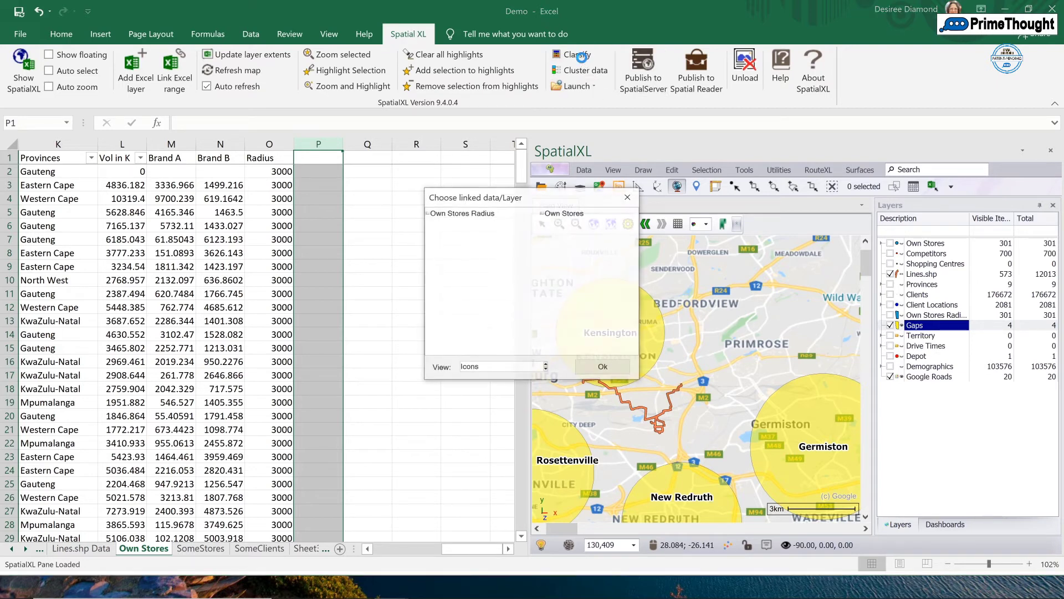
pyautogui.doubleClick(562, 213)
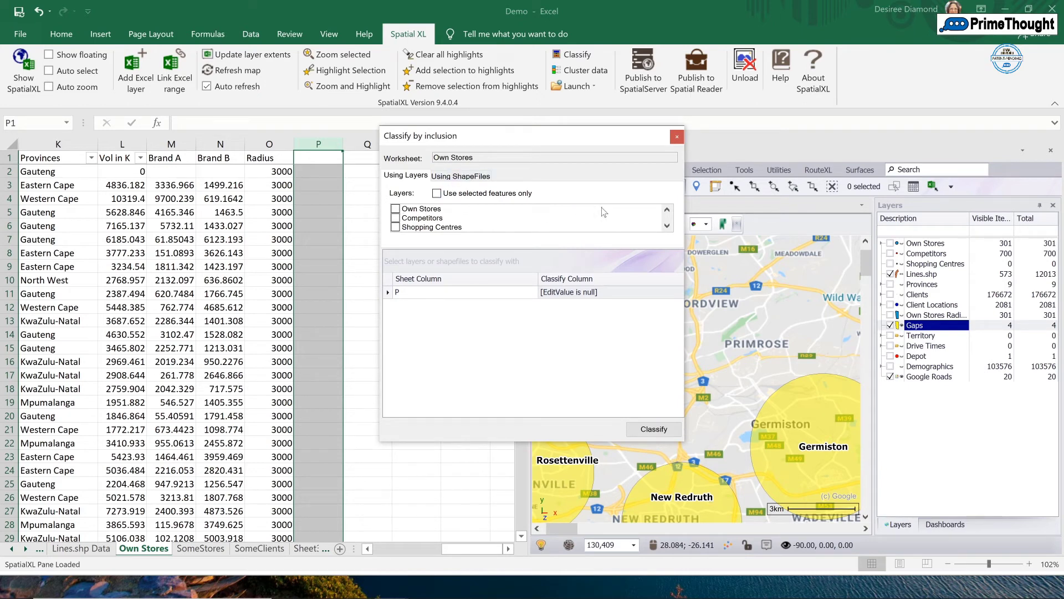
pyautogui.click(668, 226)
pyautogui.click(667, 227)
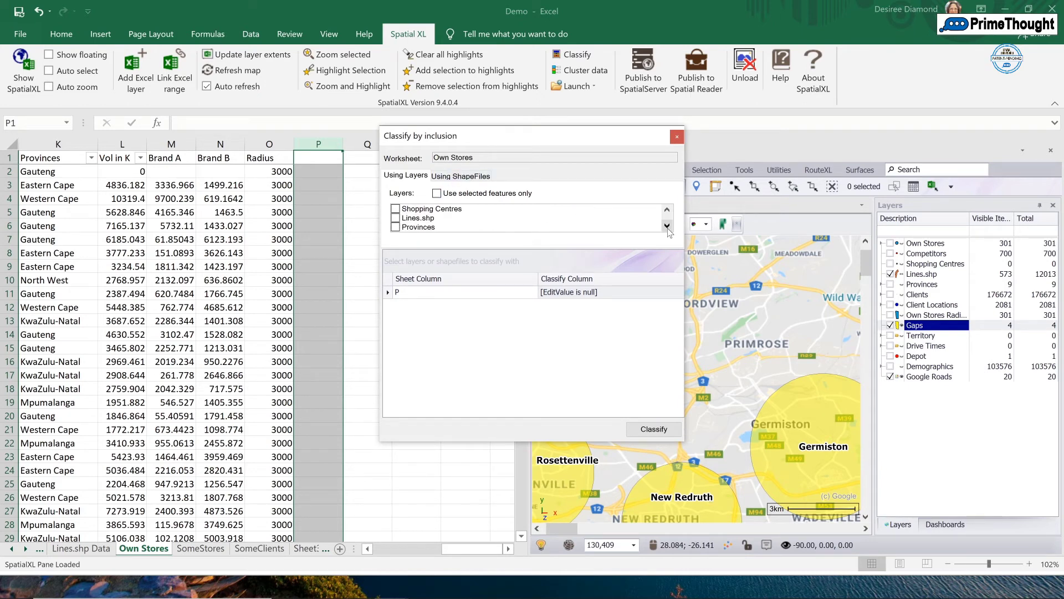
pyautogui.click(667, 210)
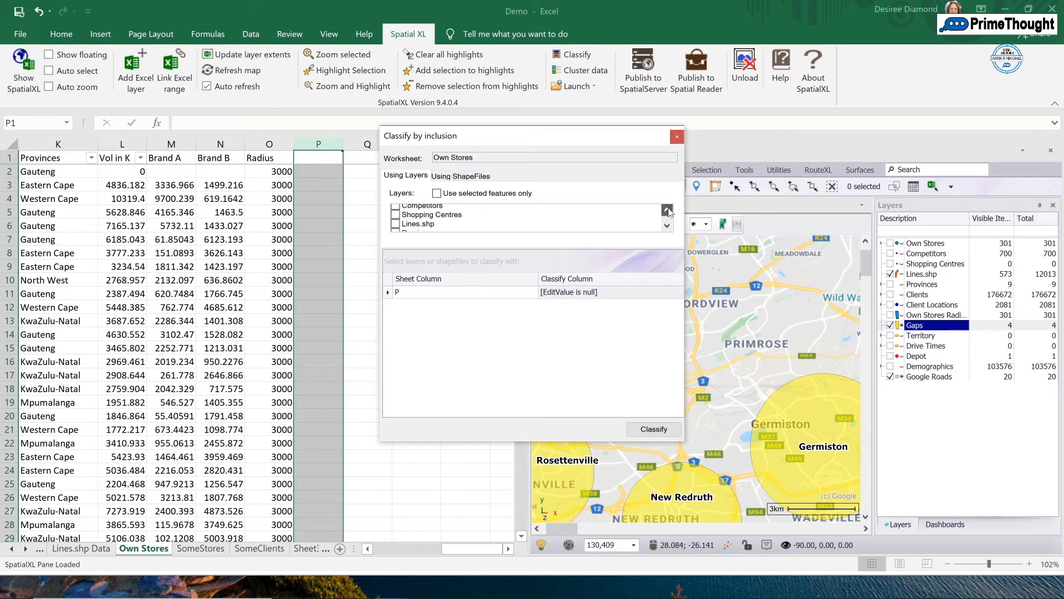
pyautogui.click(667, 210)
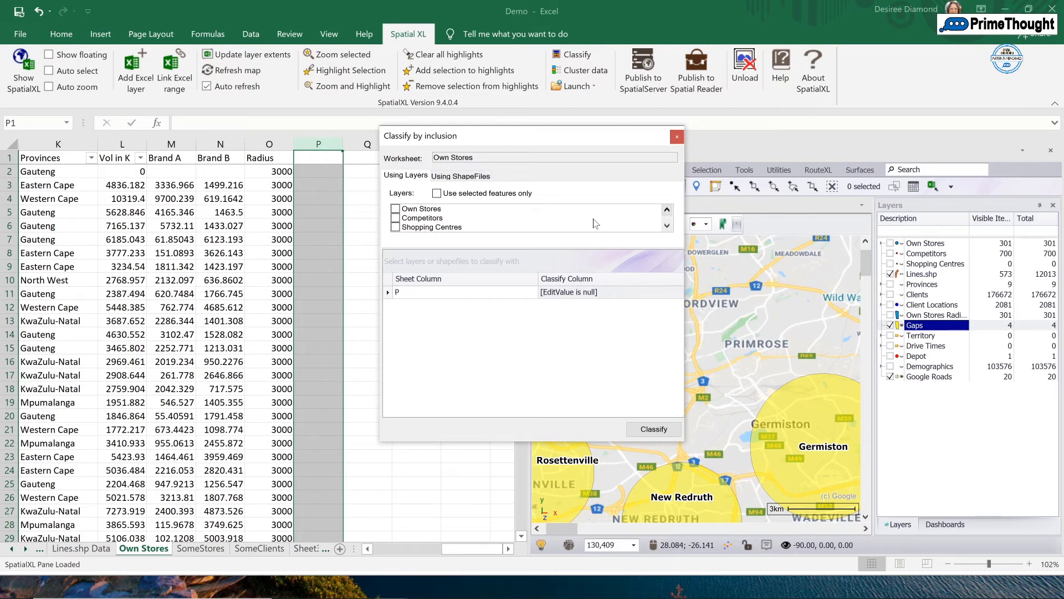
pyautogui.click(667, 226)
pyautogui.click(668, 225)
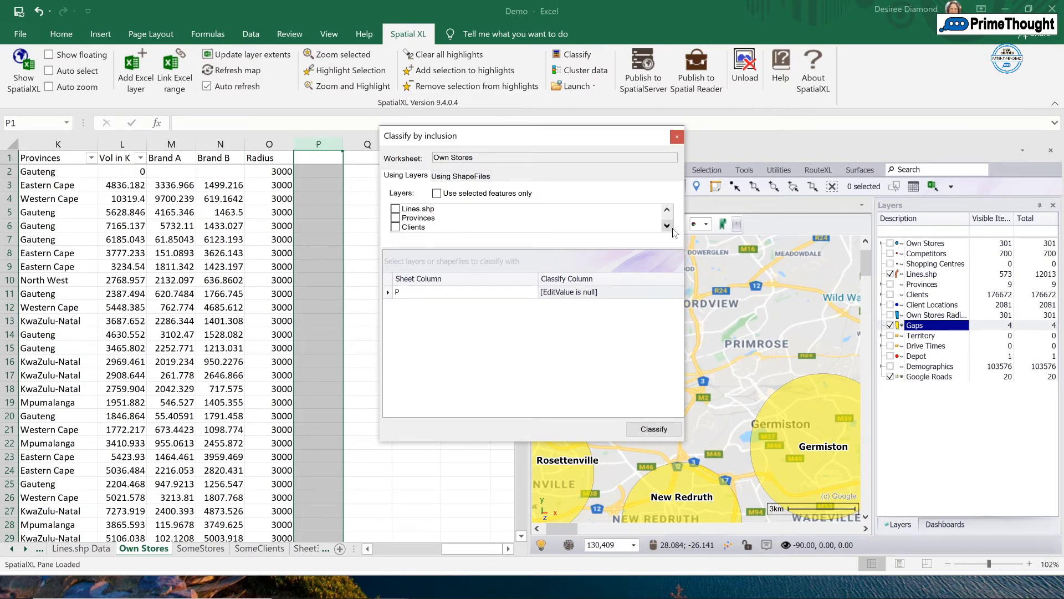
pyautogui.click(667, 225)
pyautogui.click(667, 209)
pyautogui.click(395, 219)
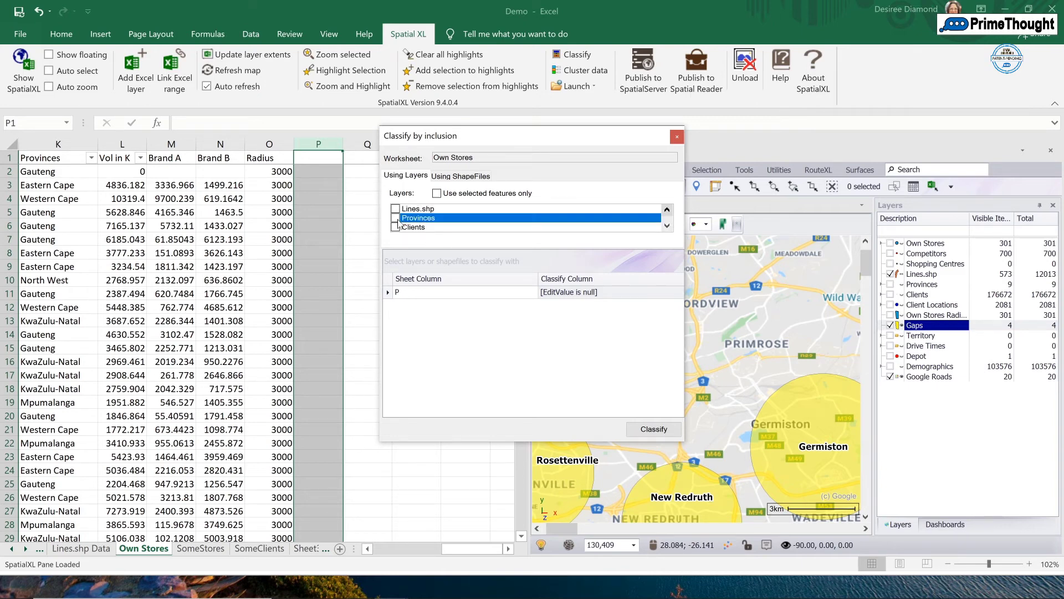
# Map sheet column P to the PROVINCE column and run the classification of the Own Stores rows.
pyautogui.click(590, 299)
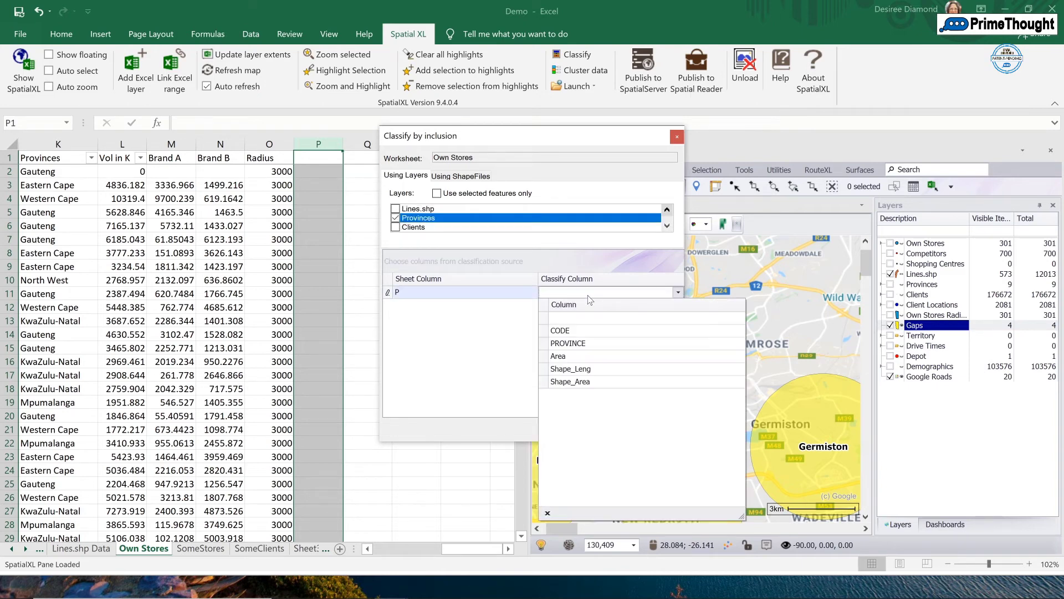
pyautogui.click(583, 331)
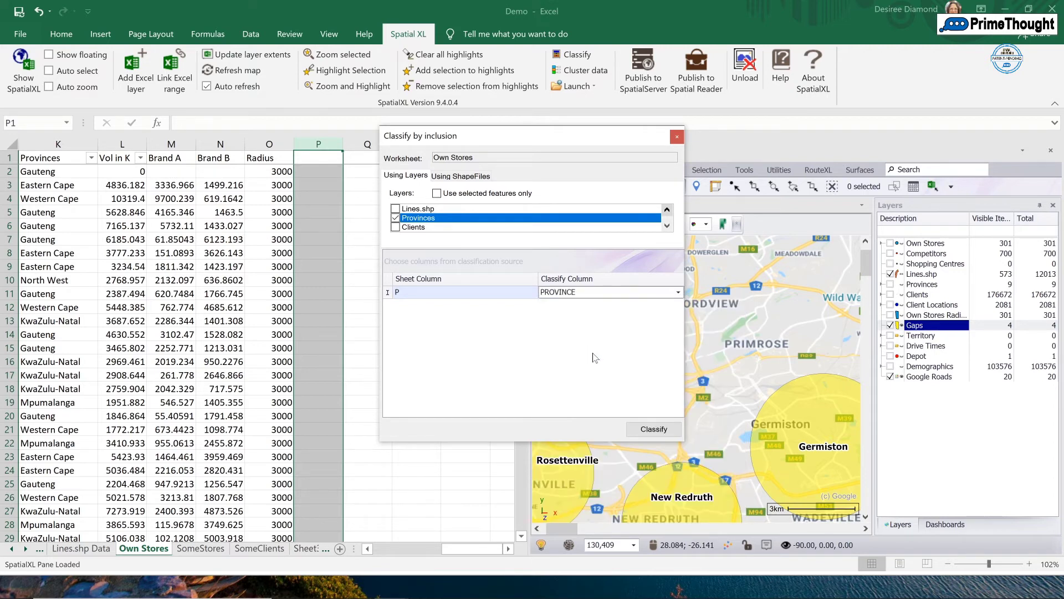
pyautogui.click(654, 429)
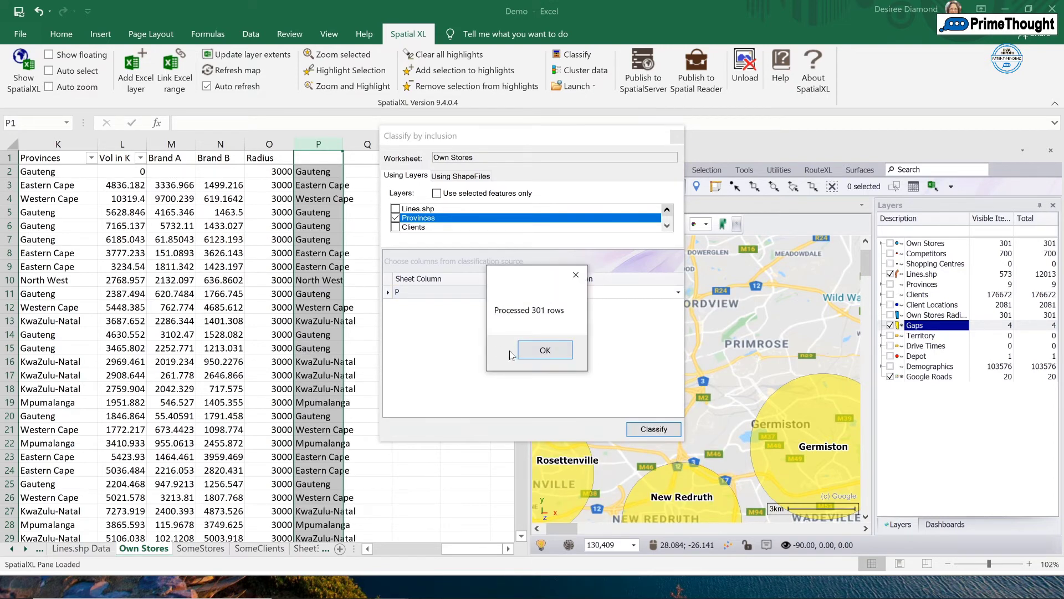
pyautogui.click(535, 350)
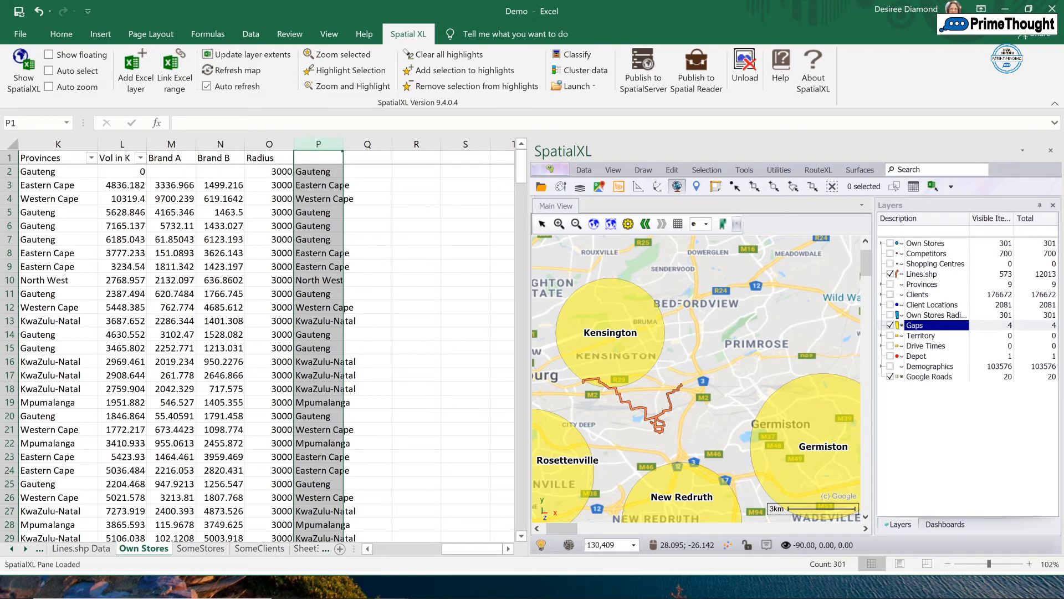
# Delete the classified province column P from the Own Stores worksheet.
pyautogui.rightClick(315, 143)
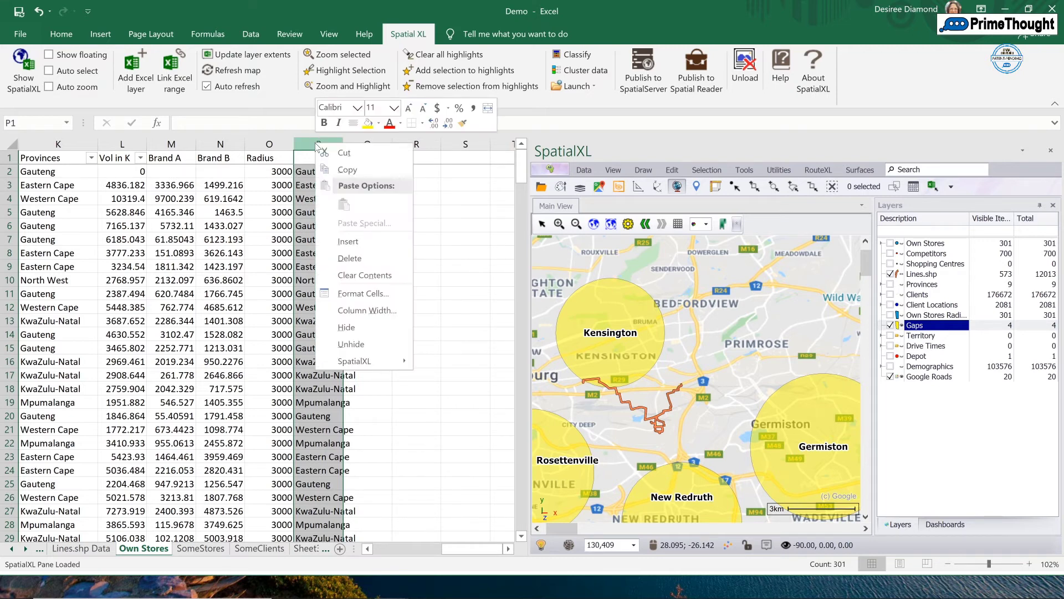
pyautogui.click(357, 258)
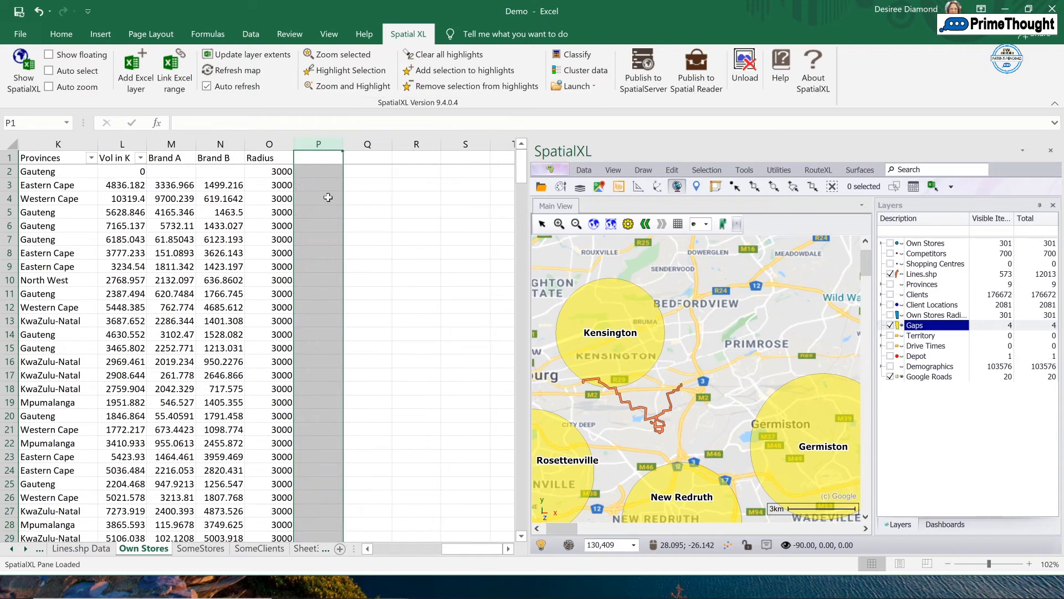
pyautogui.click(329, 172)
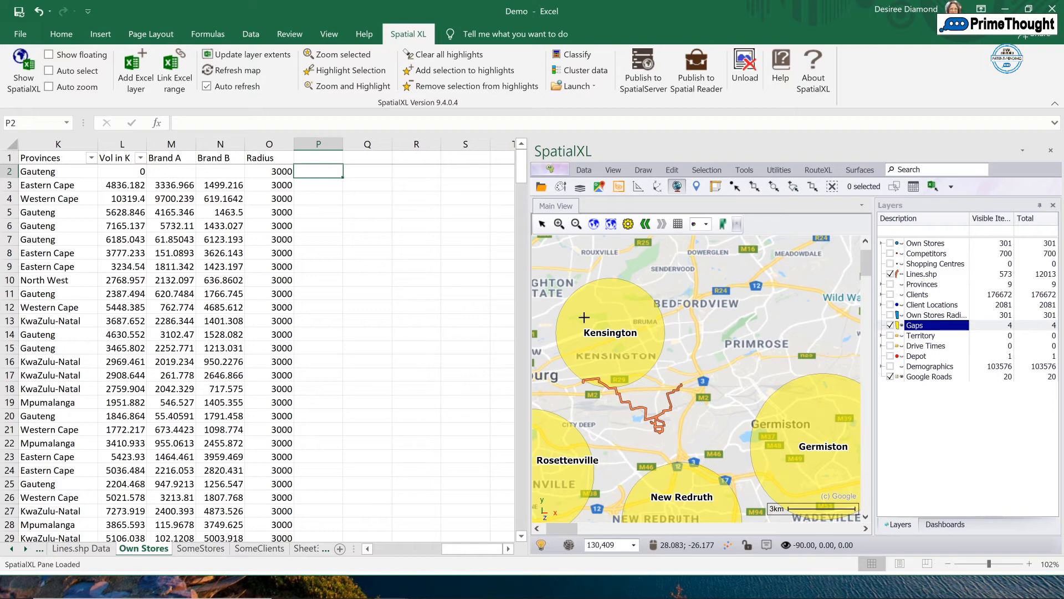
# Show the Demographics layer on the map and look over the ranges of its Night Population theme.
pyautogui.rightClick(893, 369)
pyautogui.click(917, 347)
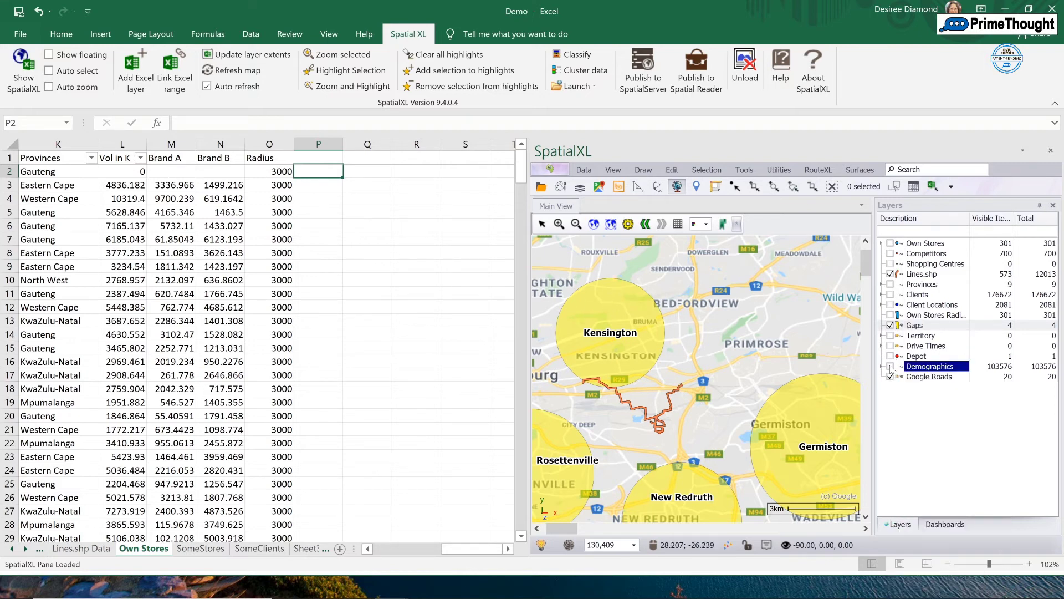
pyautogui.click(461, 416)
pyautogui.rightClick(894, 372)
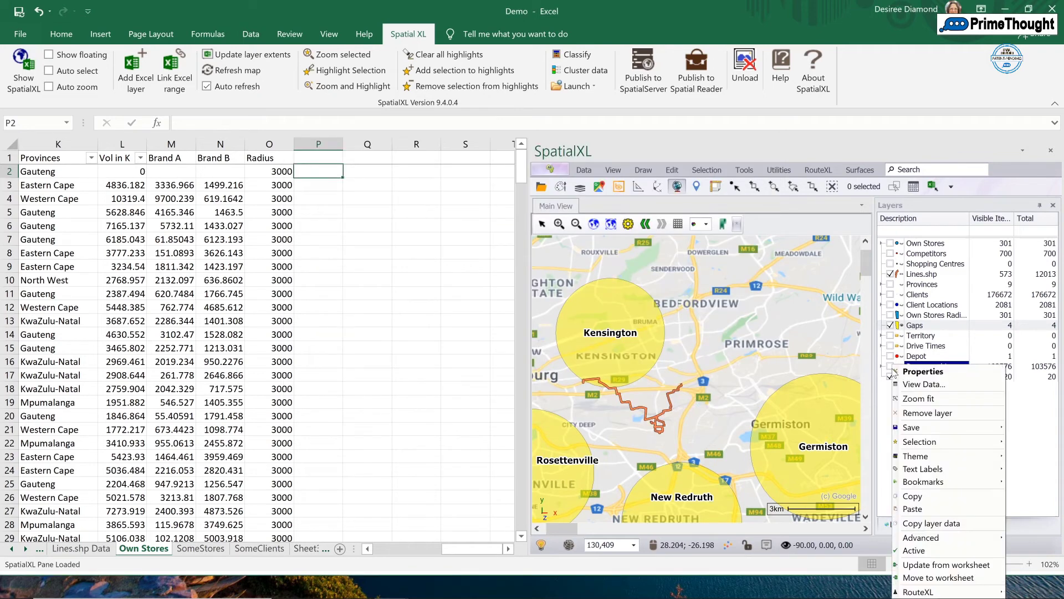
pyautogui.click(891, 366)
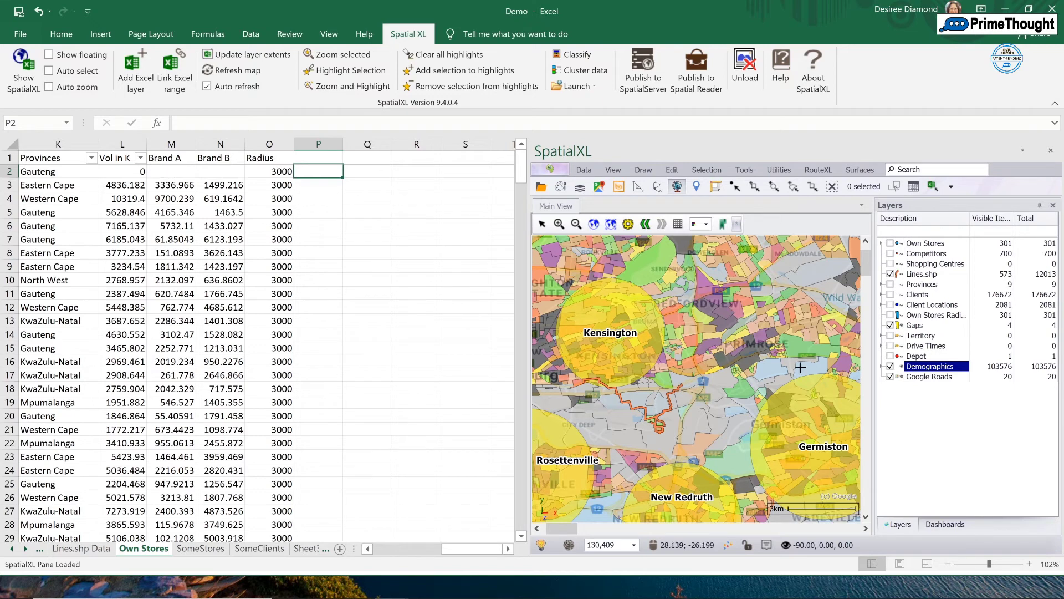
pyautogui.click(882, 366)
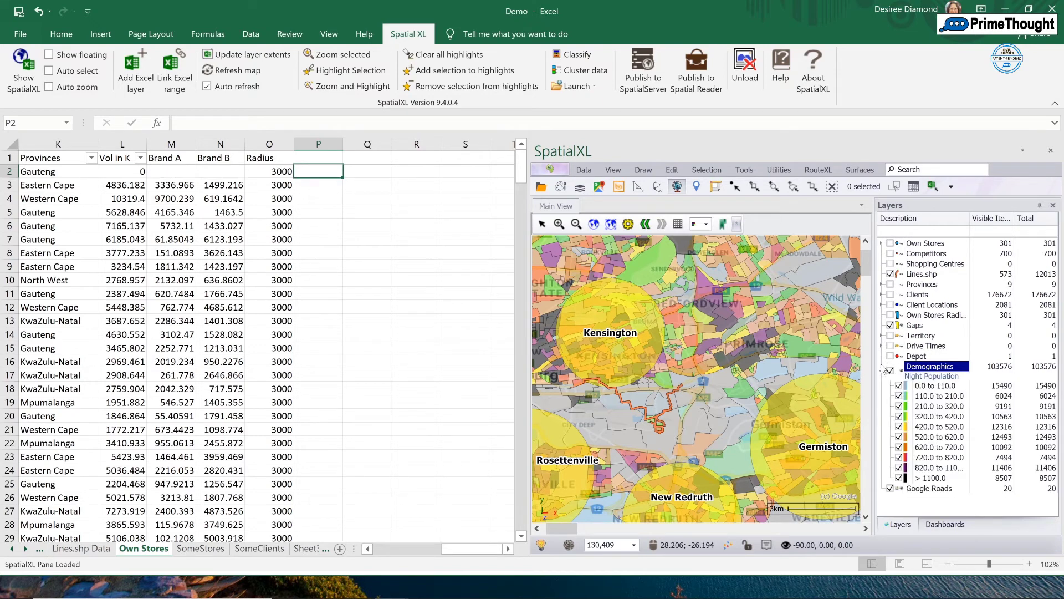
pyautogui.click(882, 368)
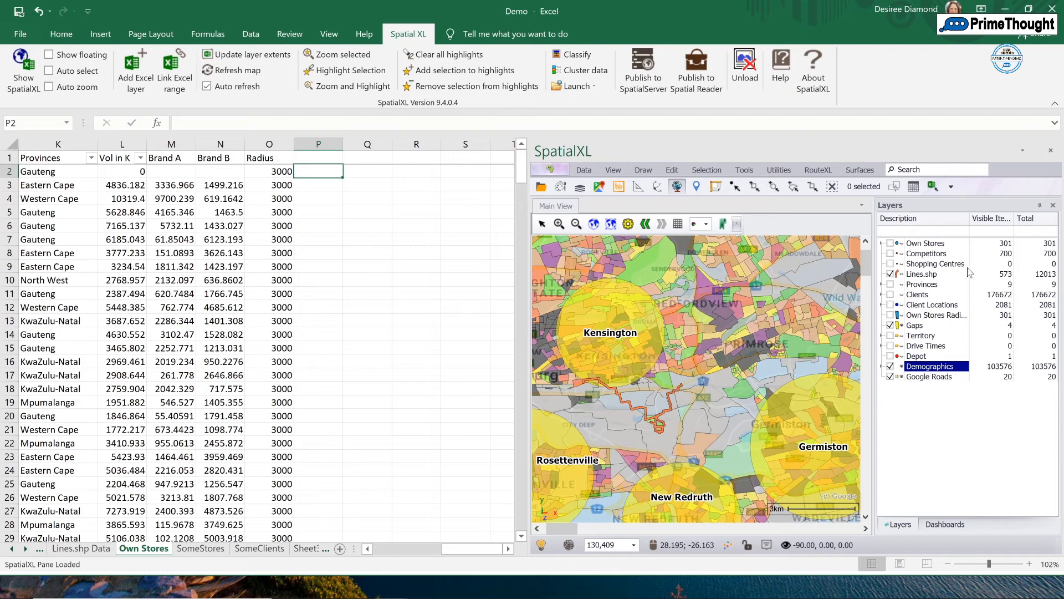
# Hide the Demographics layer, show the Territory group with only Sales Groups on, and fit the map to Sales Groups.
pyautogui.click(890, 367)
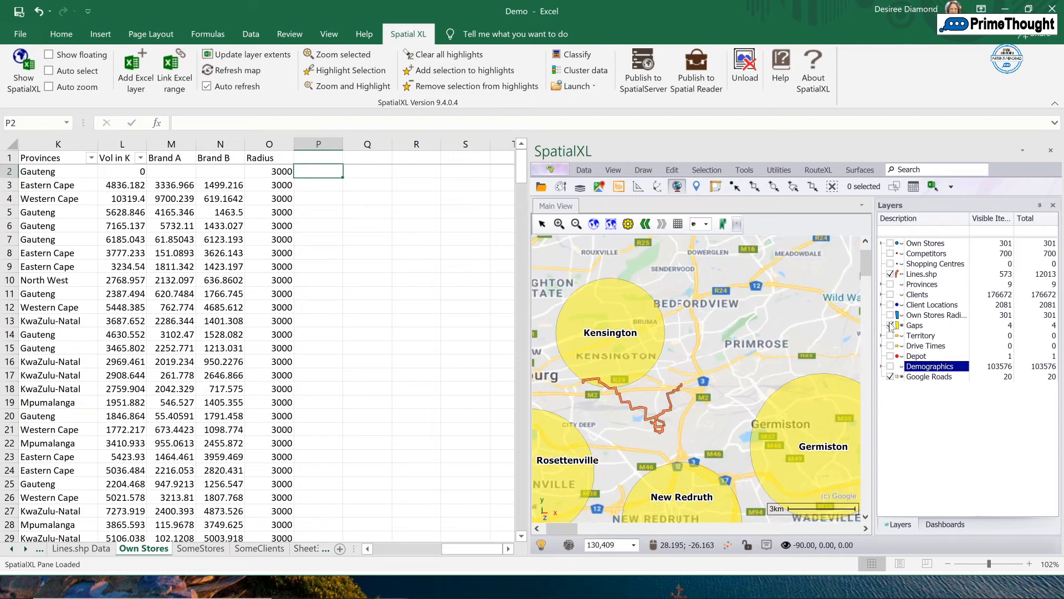
pyautogui.click(882, 336)
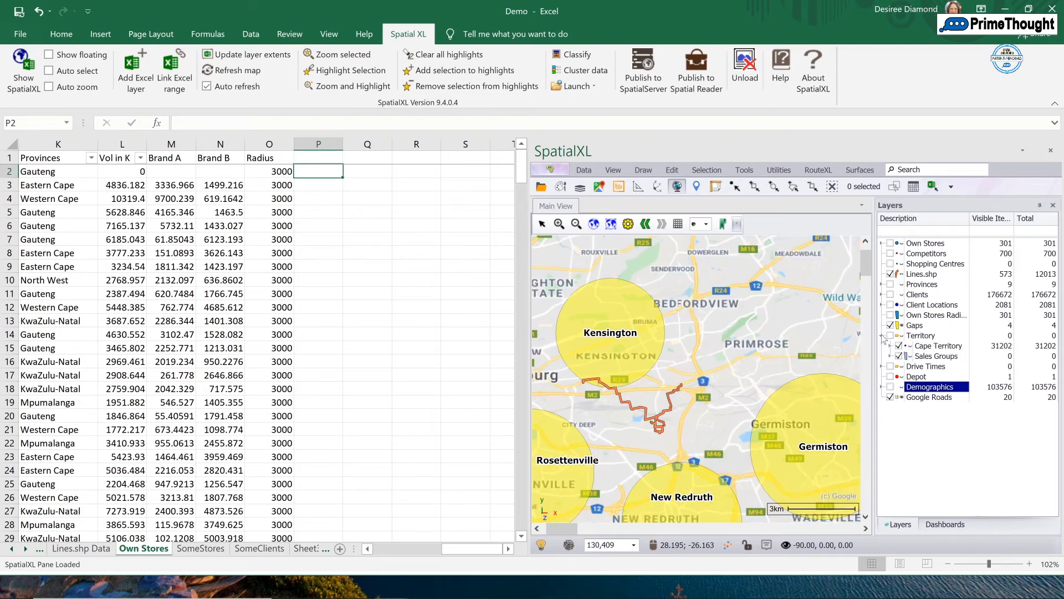
pyautogui.click(890, 336)
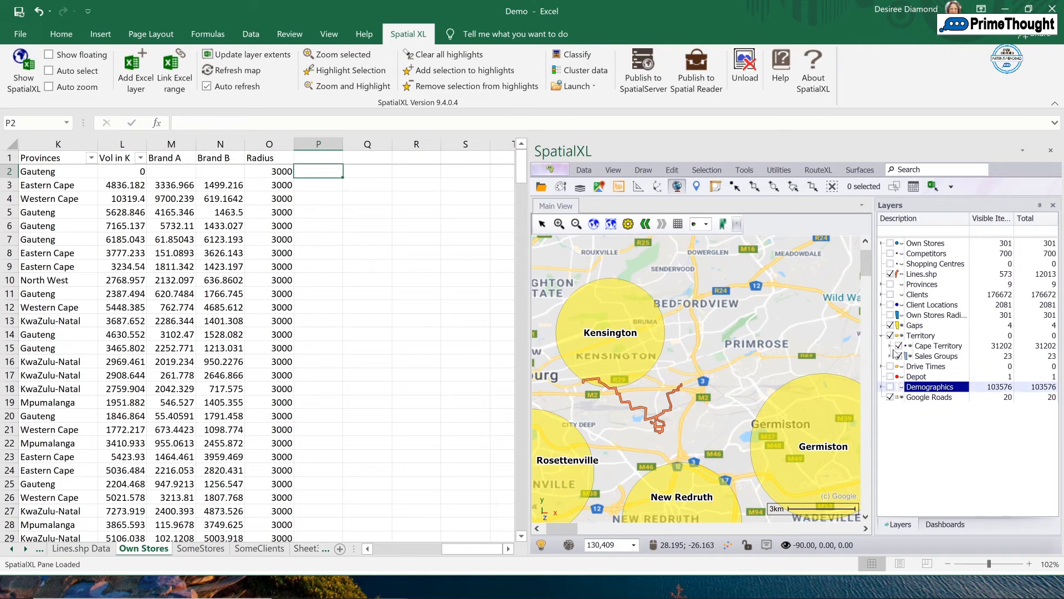
pyautogui.click(898, 346)
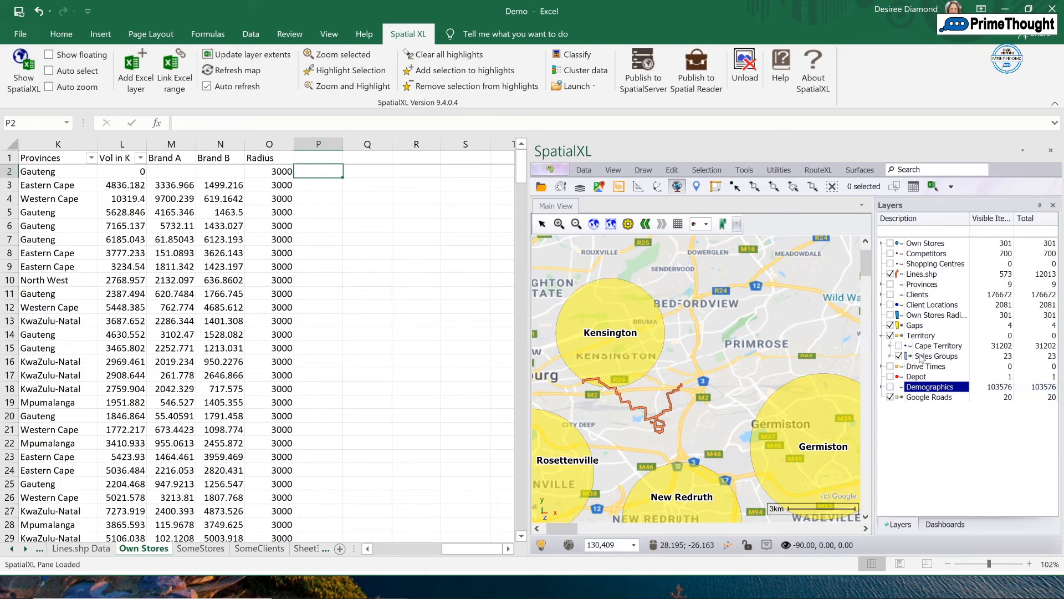
pyautogui.click(921, 356)
pyautogui.click(611, 224)
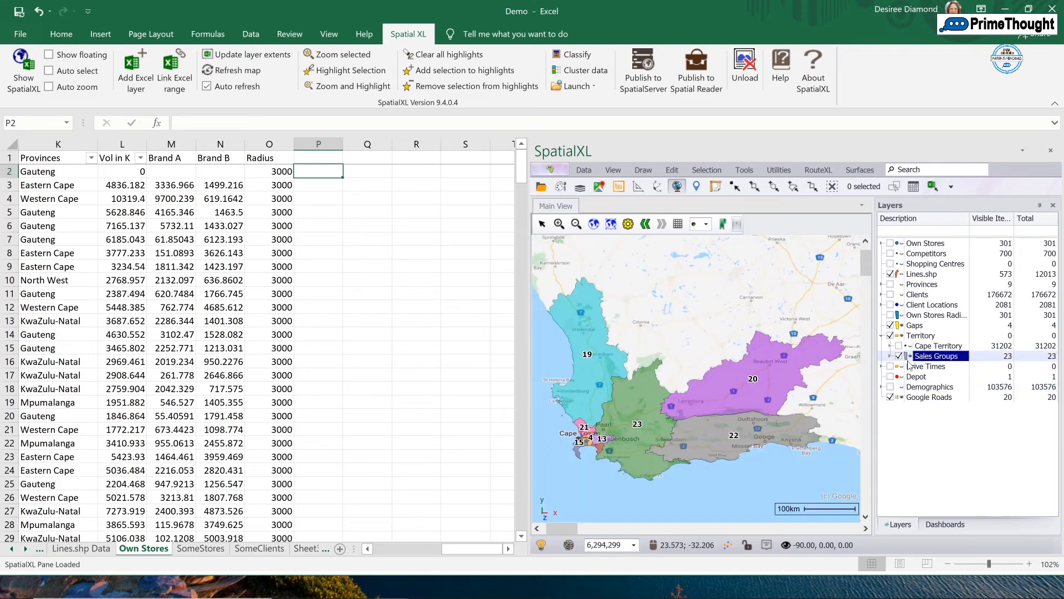
# Look over the Sales Groups legend and show the Cape Territory layer with its OldTerritory theme groups listed.
pyautogui.click(890, 356)
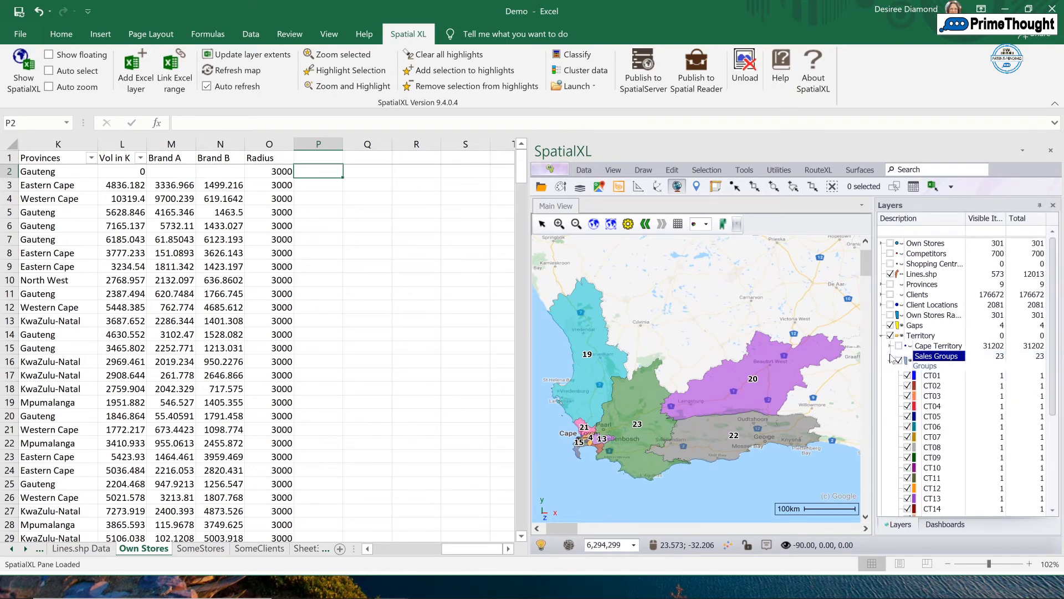
pyautogui.click(890, 357)
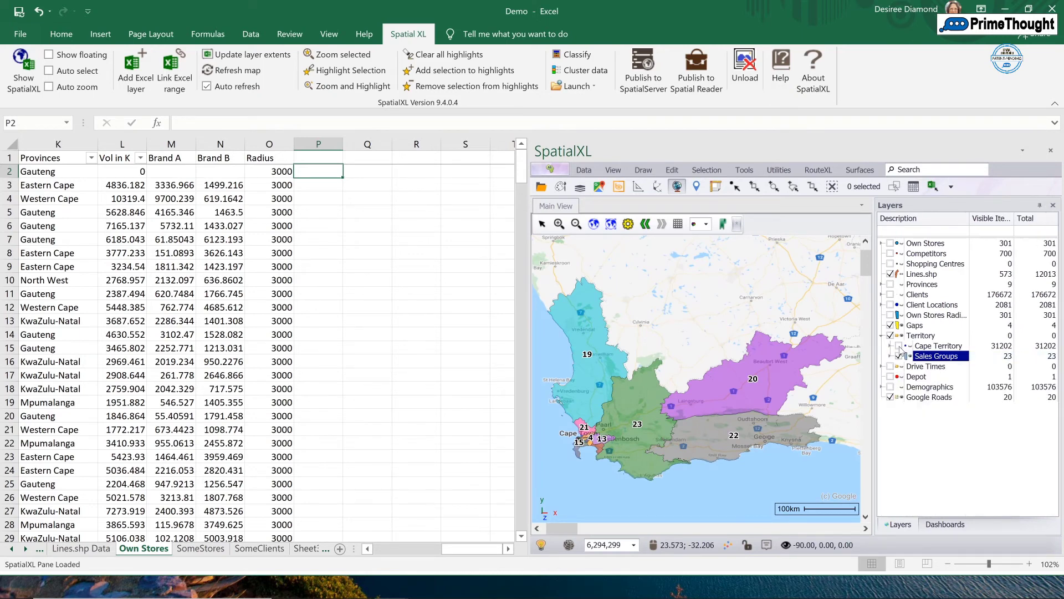
pyautogui.click(899, 346)
pyautogui.click(892, 346)
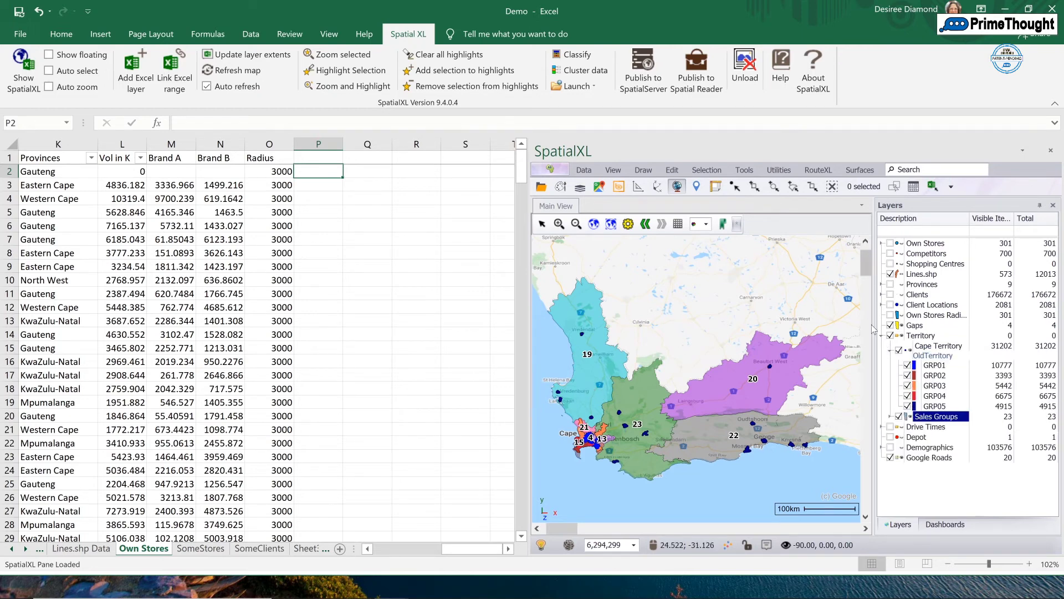
# Switch the Cape Territory layer's theme to NewGroup and hide the Sales Groups layer.
pyautogui.rightClick(936, 343)
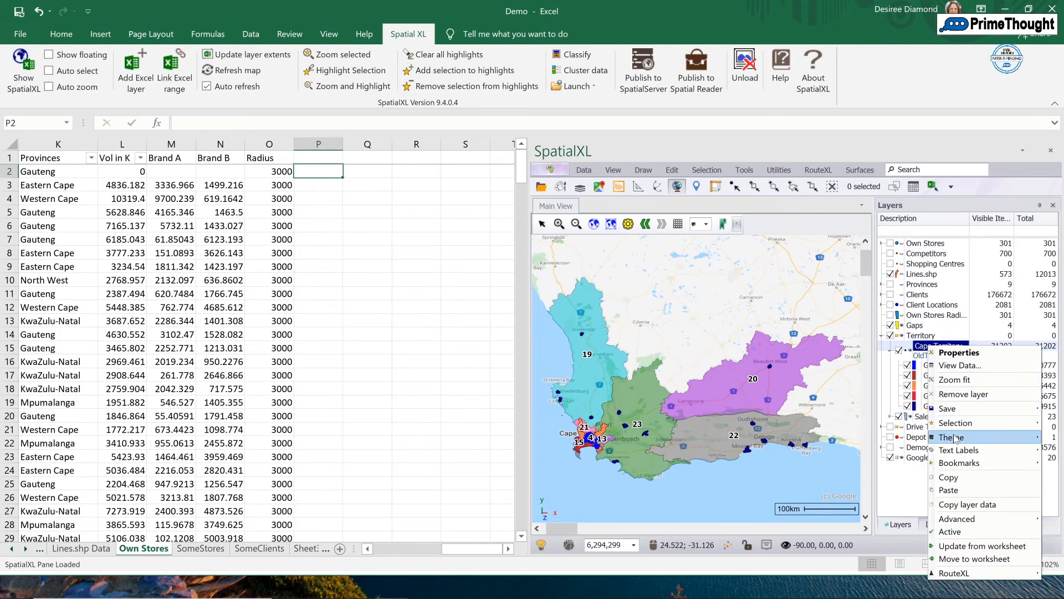
pyautogui.moveTo(954, 438)
pyautogui.click(903, 477)
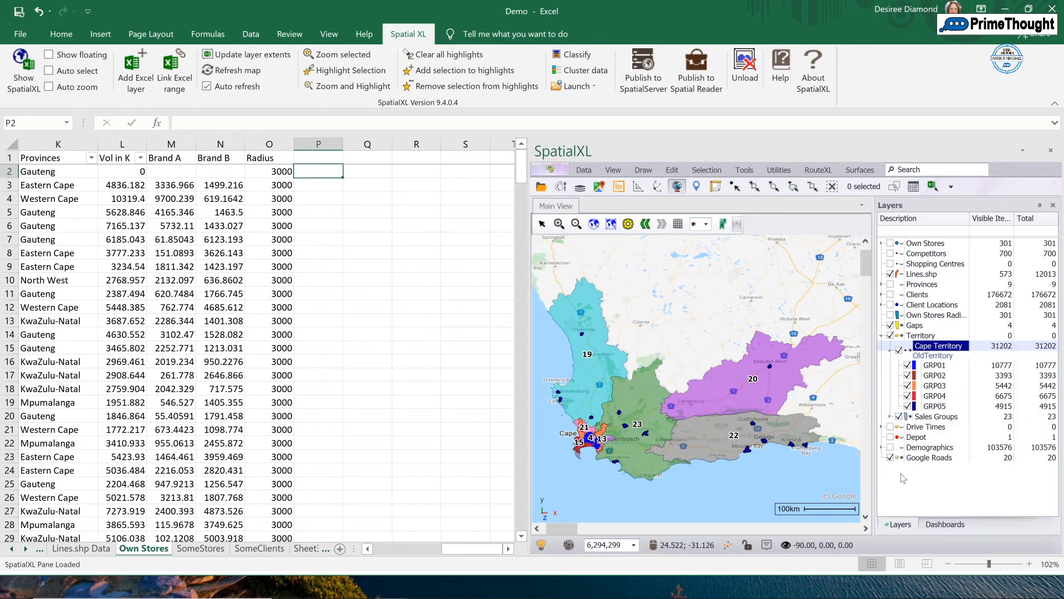
pyautogui.click(899, 469)
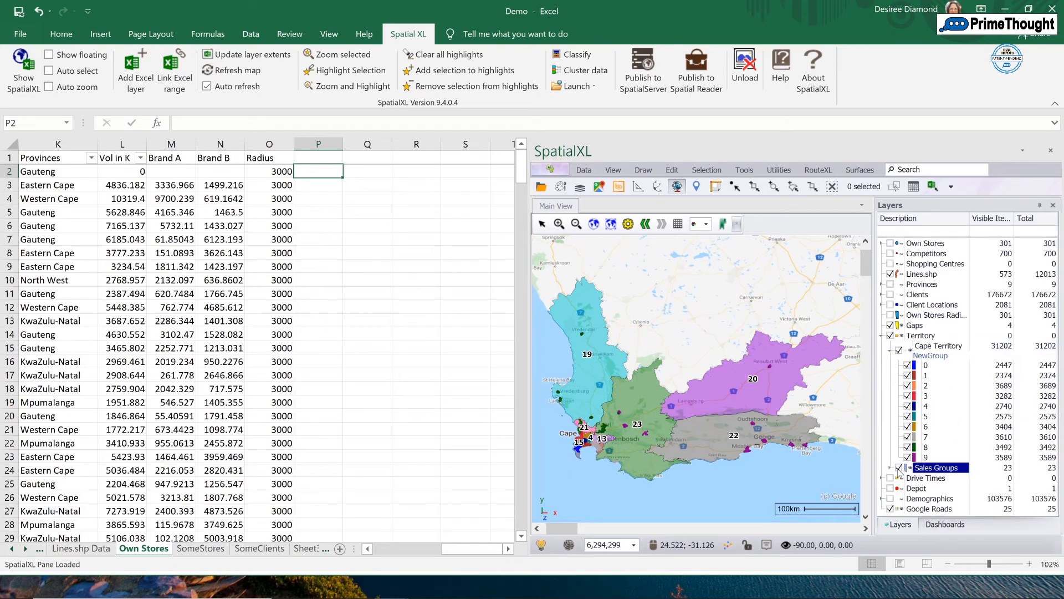
pyautogui.click(900, 469)
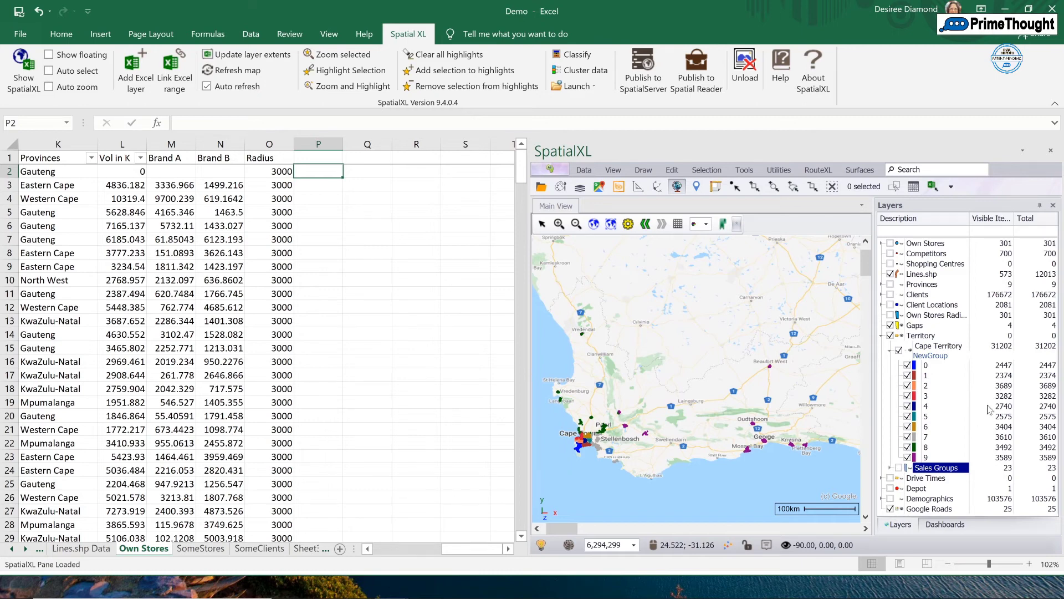
# Zoom the map in on the Cape Territory points around Cape Town and return to the selection pointer.
pyautogui.click(559, 224)
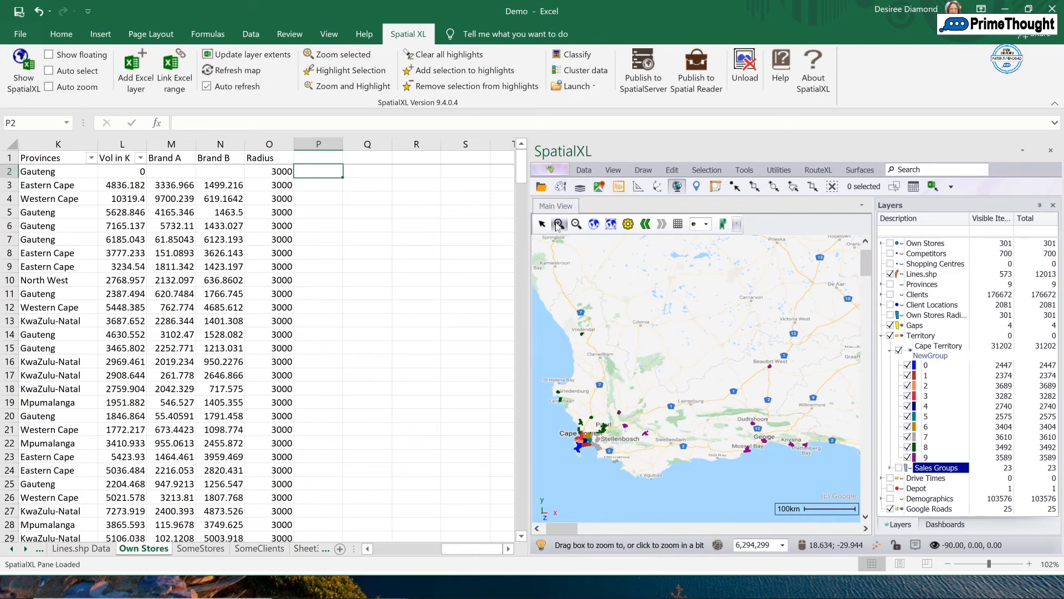
pyautogui.moveTo(559, 414); pyautogui.dragTo(615, 476)
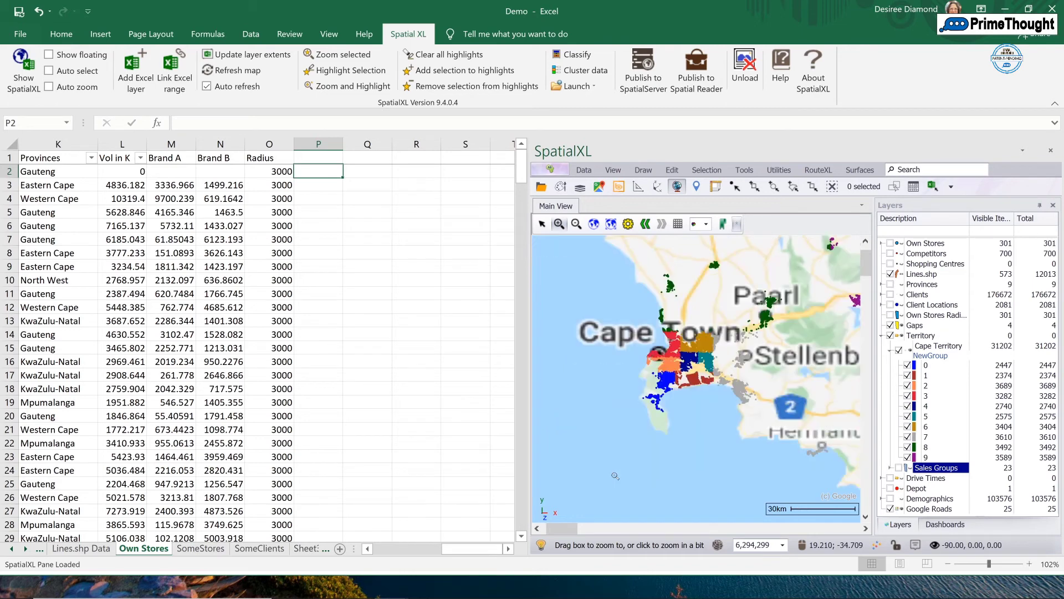
pyautogui.moveTo(625, 305); pyautogui.dragTo(715, 404)
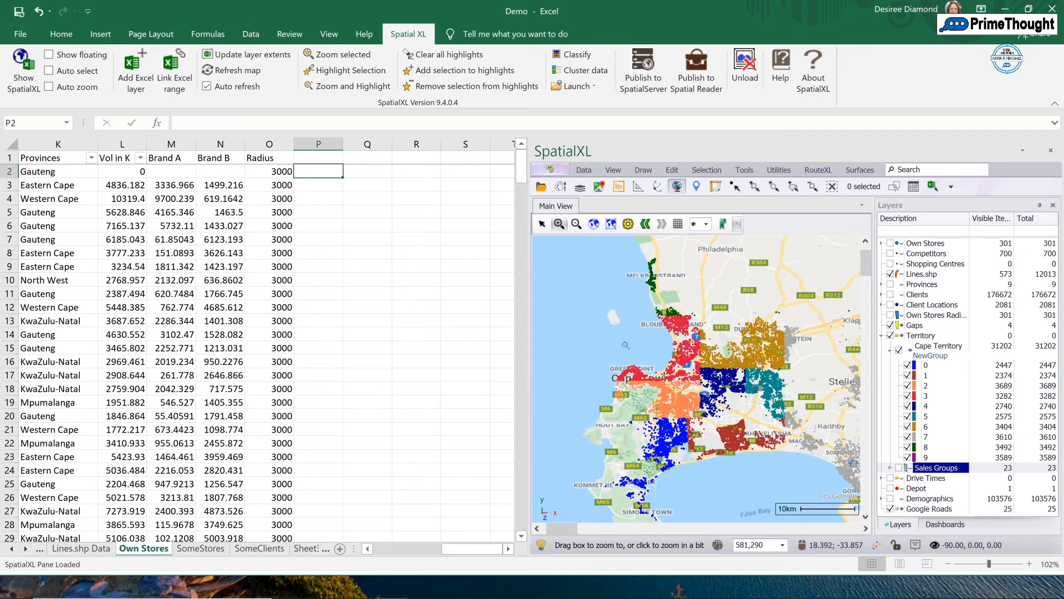
pyautogui.click(542, 224)
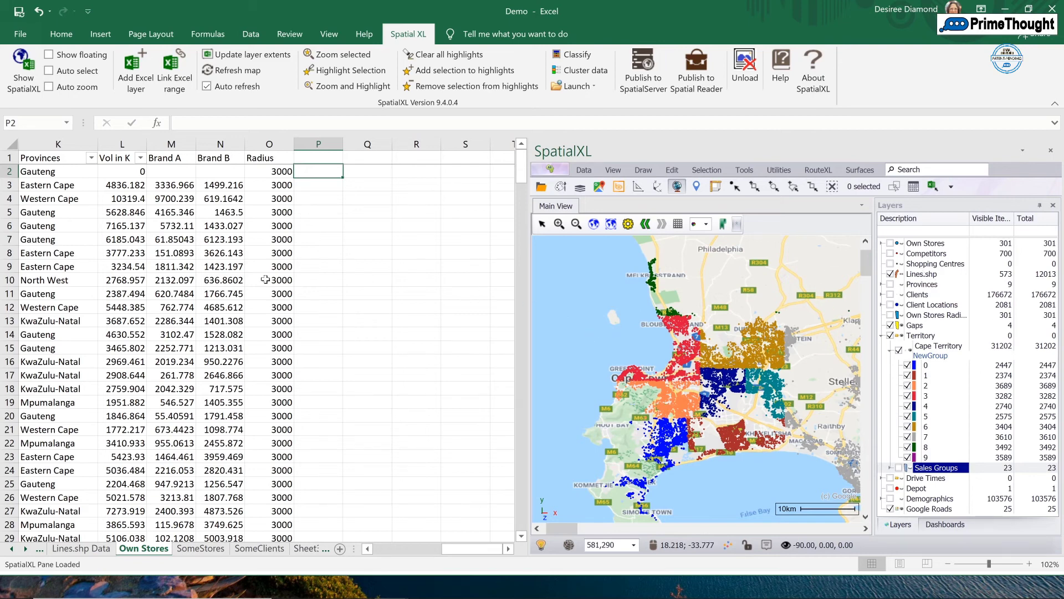
pyautogui.click(201, 277)
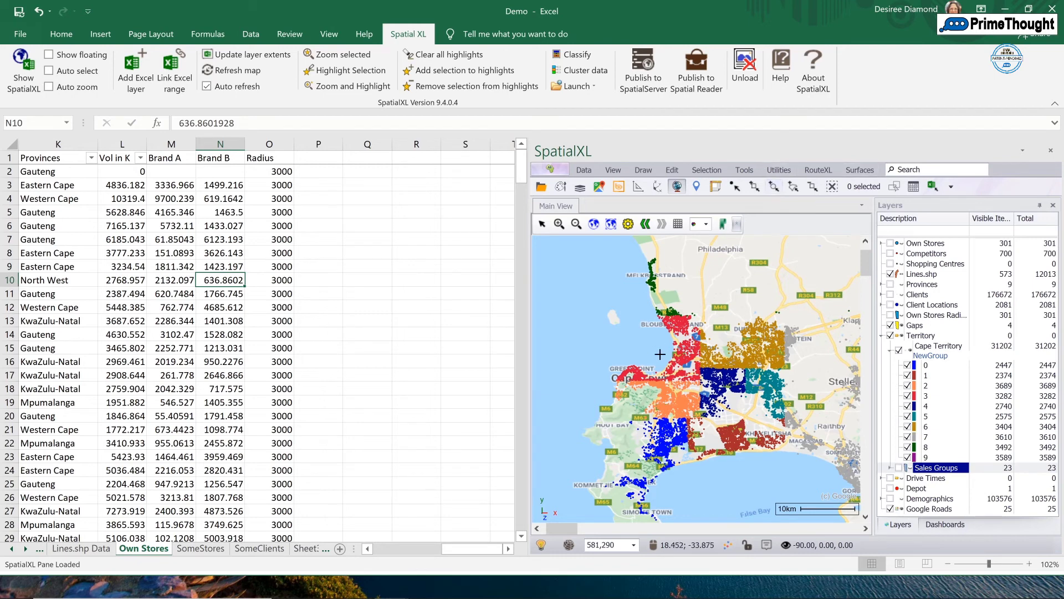
# Review the file formats available for saving the Lines.shp layer data to a file, leaving without saving.
pyautogui.rightClick(922, 274)
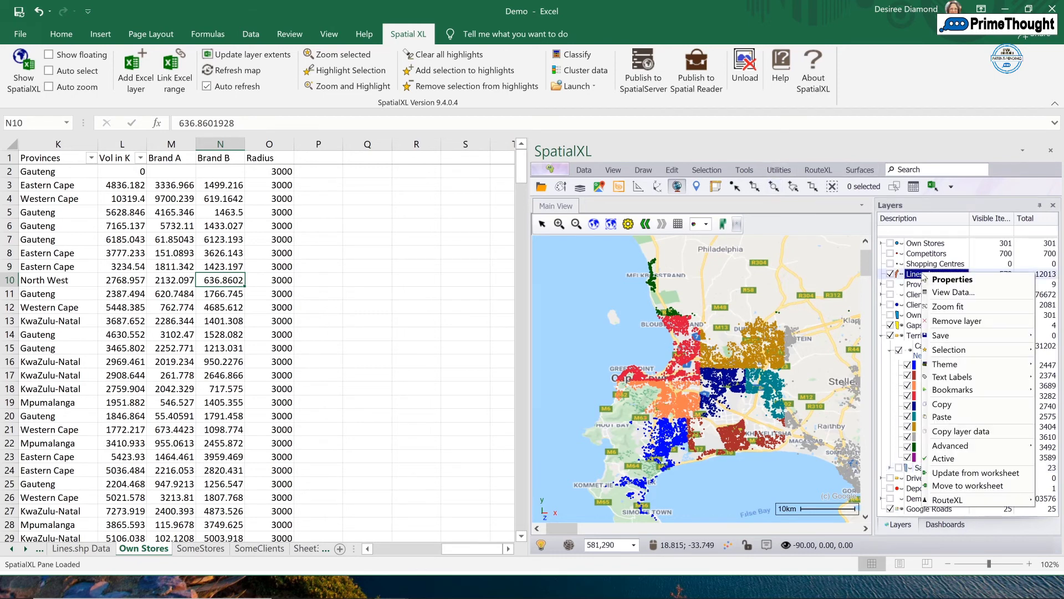
pyautogui.moveTo(959, 344)
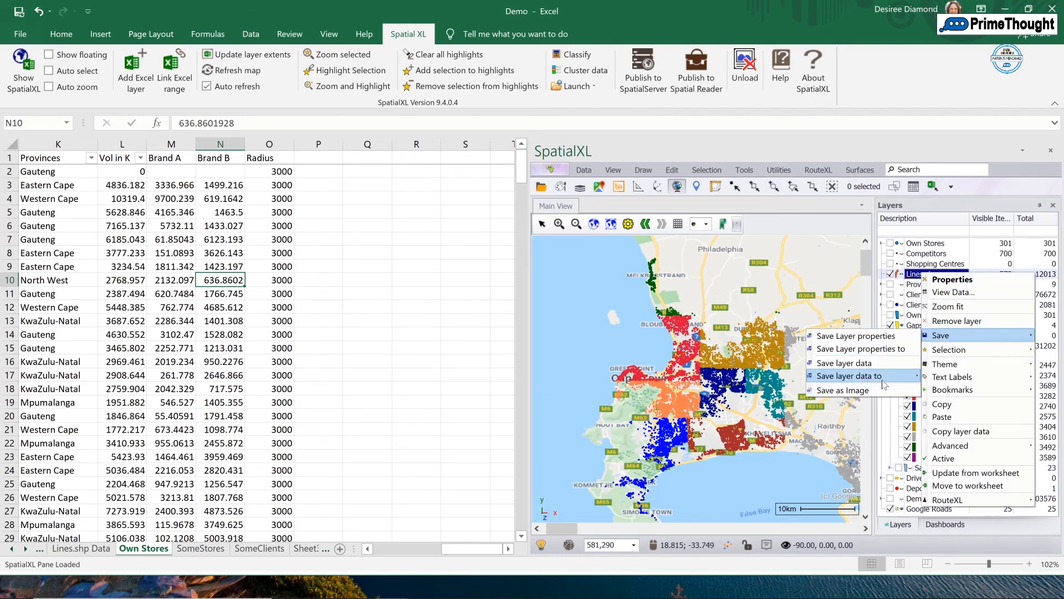
pyautogui.moveTo(885, 377)
pyautogui.click(937, 377)
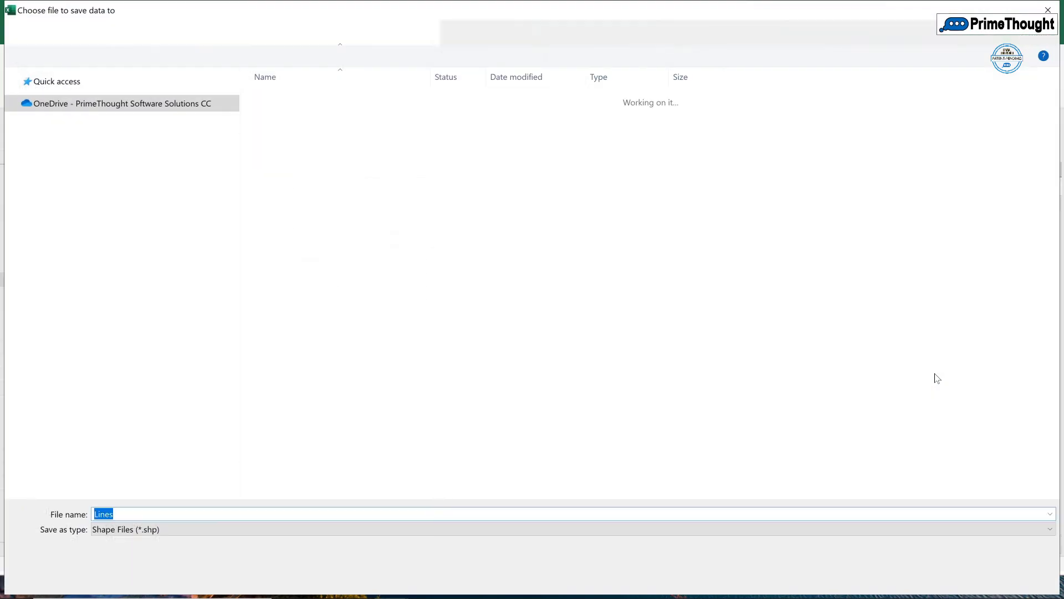
pyautogui.click(208, 530)
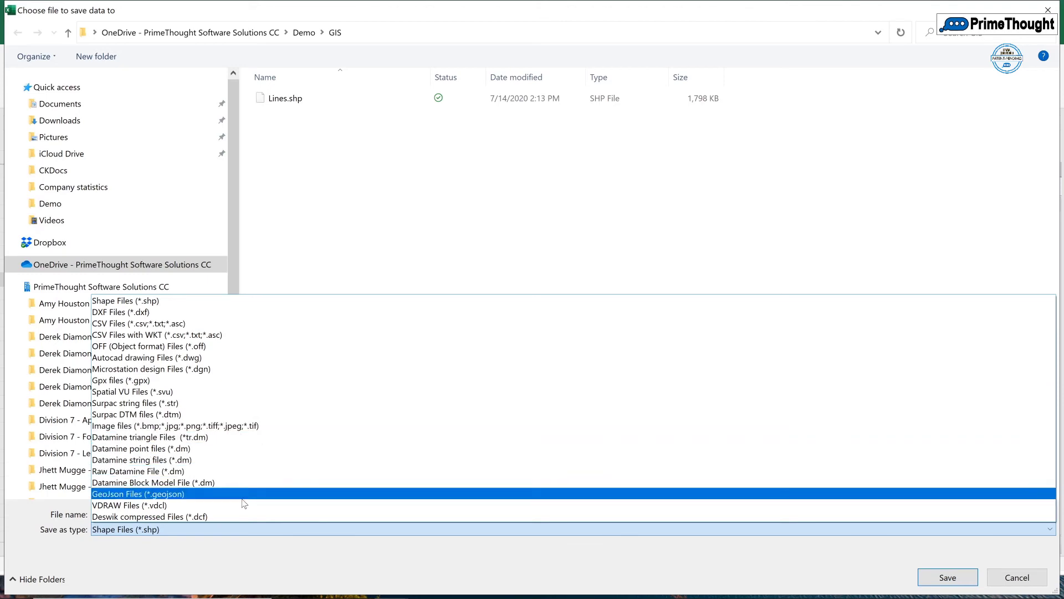
pyautogui.click(366, 244)
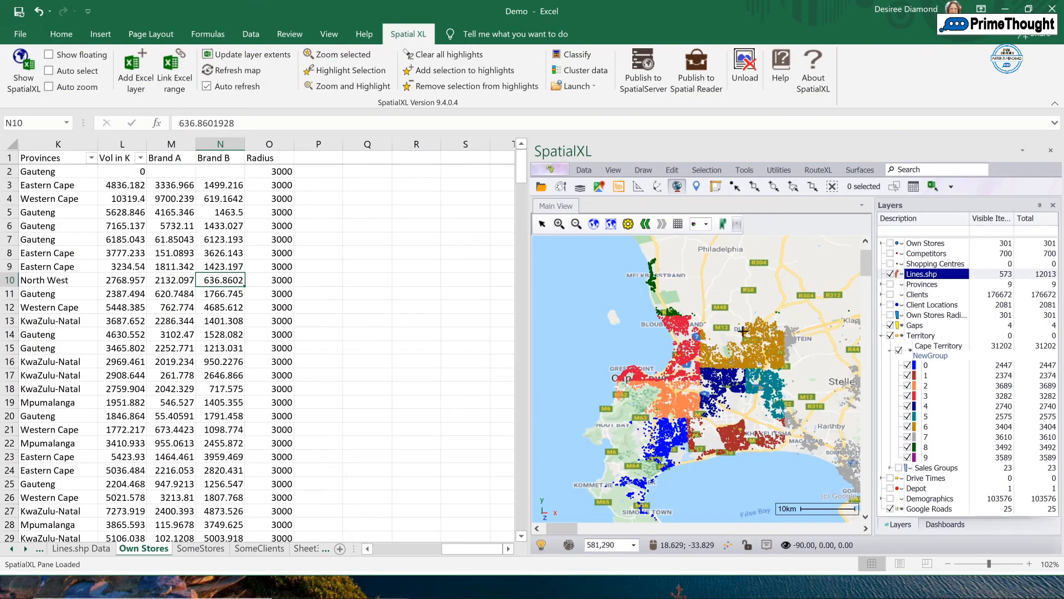
# Open bookmark management and save the current map view as a bookmark named Cape View.
pyautogui.click(724, 227)
pyautogui.click(729, 240)
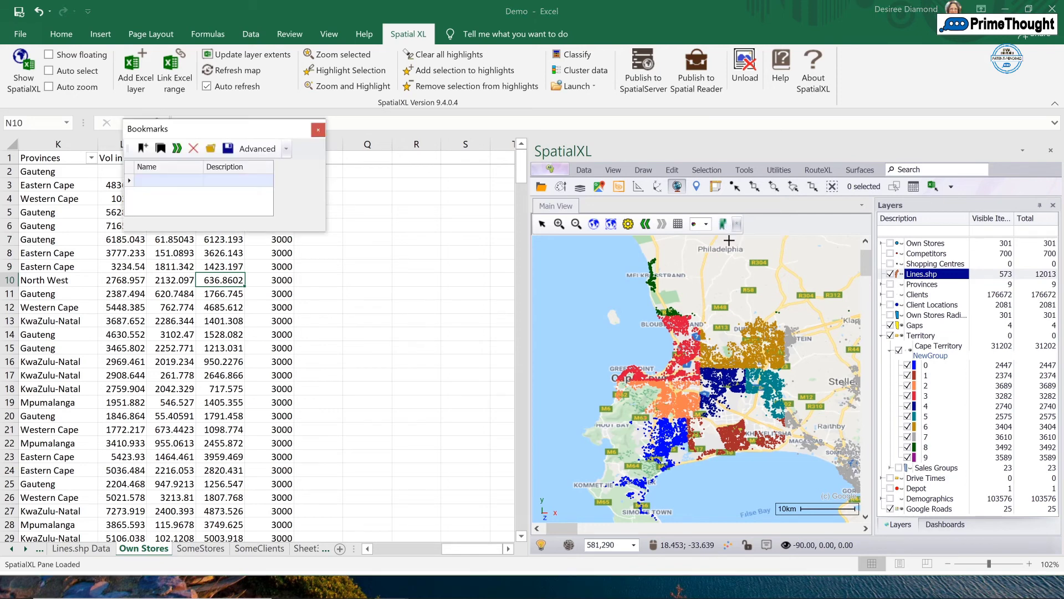
pyautogui.click(170, 181)
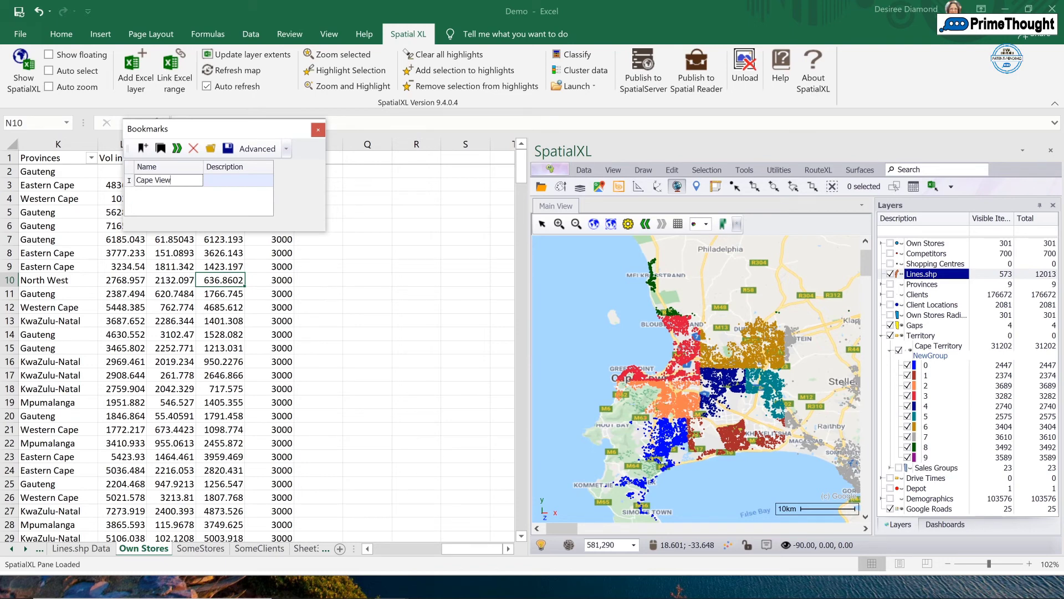
# Add a second bookmark named Durbanville for a closer view of the Durbanville area and close the bookmark list.
pyautogui.click(175, 193)
pyautogui.click(149, 192)
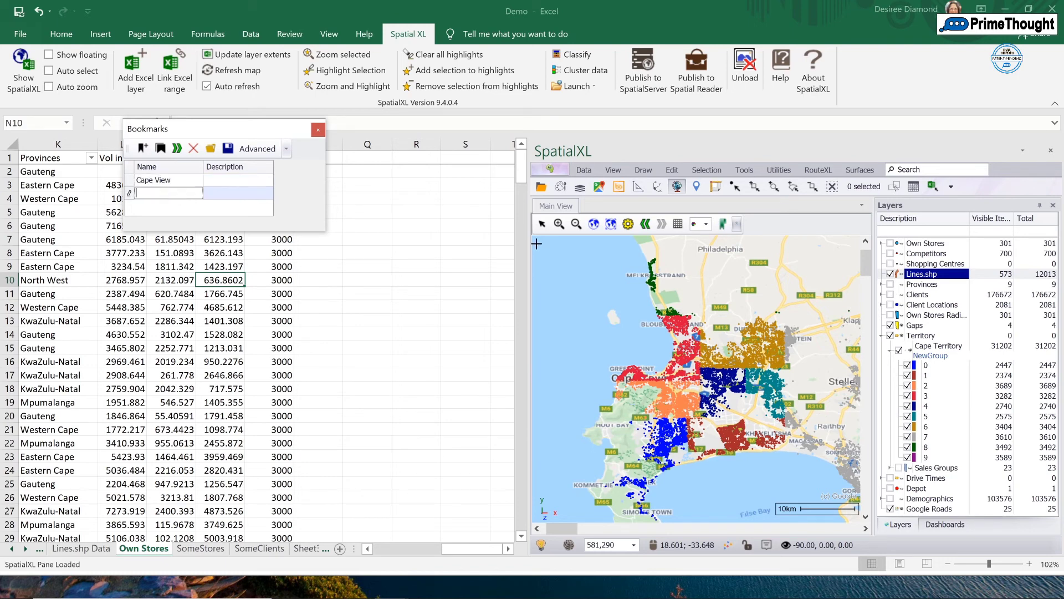
pyautogui.scroll(8, 783, 309)
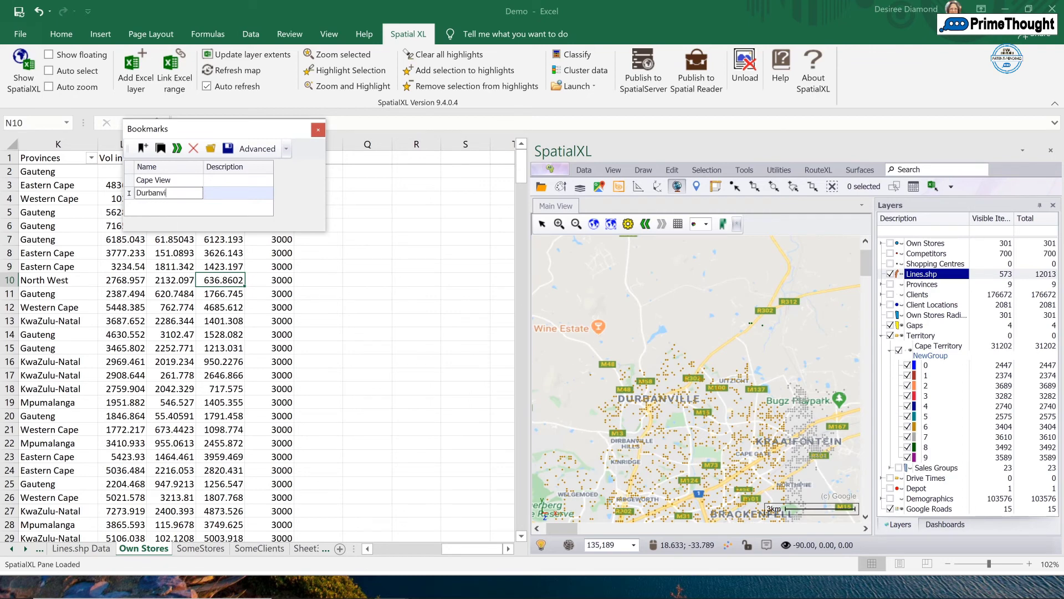
pyautogui.write('Durbanville')
pyautogui.press('Return')
pyautogui.click(318, 130)
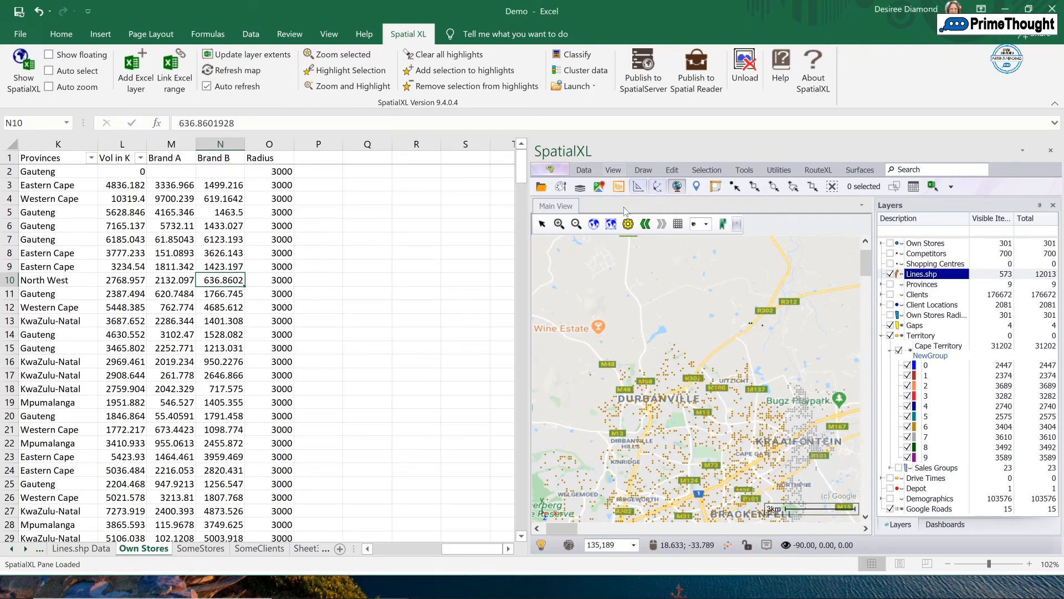
# Jump between the Cape View and Durbanville bookmarks, finishing on Cape View.
pyautogui.click(722, 224)
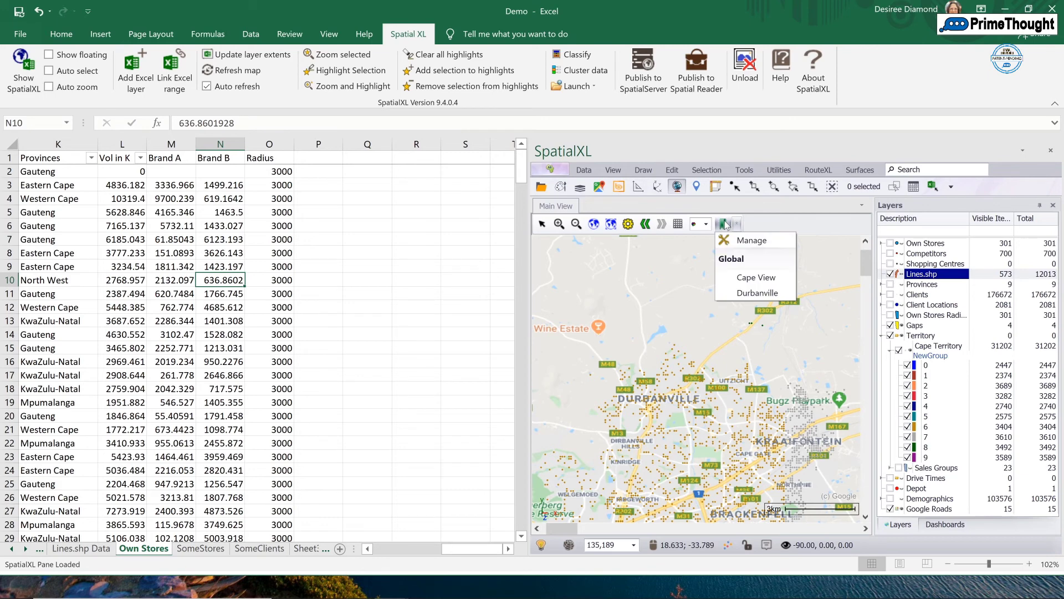
pyautogui.click(745, 277)
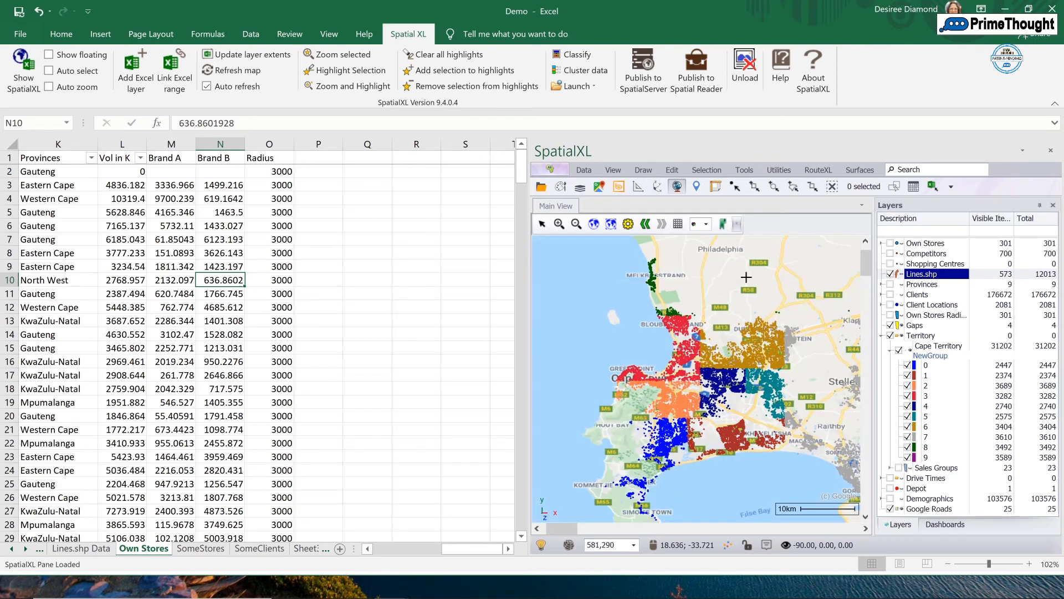
pyautogui.click(720, 223)
pyautogui.click(740, 292)
pyautogui.click(721, 223)
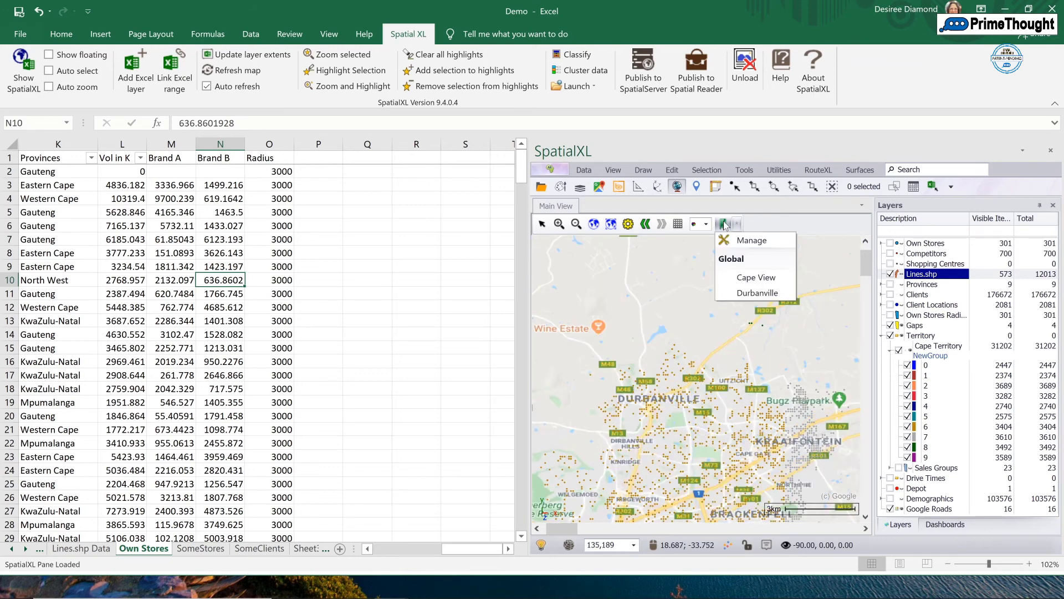
pyautogui.click(741, 276)
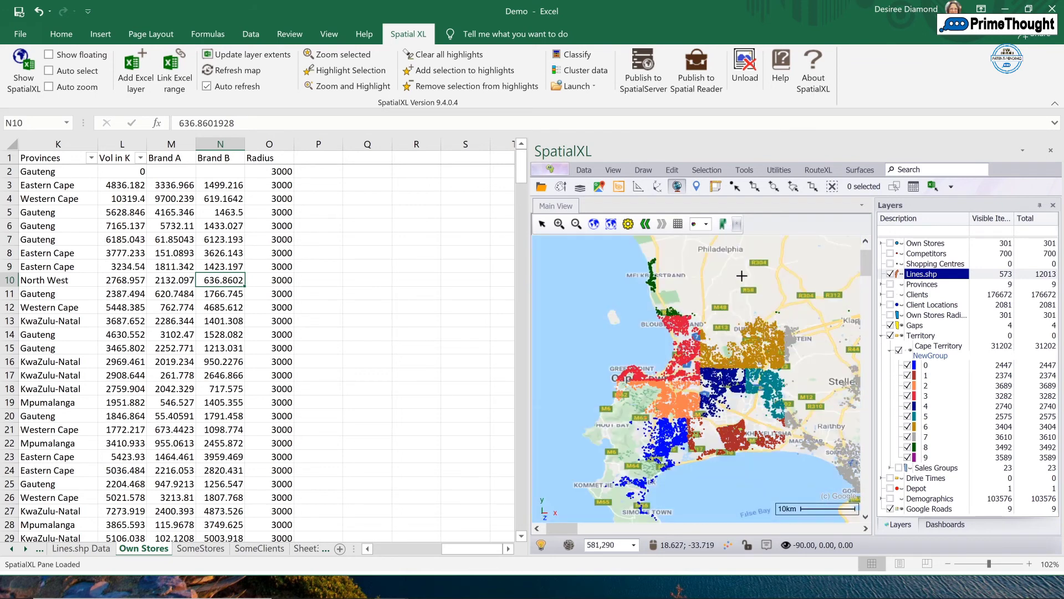
# Bring up the Storyboards window and open the Themes storyboard.
pyautogui.click(552, 169)
pyautogui.moveTo(526, 597)
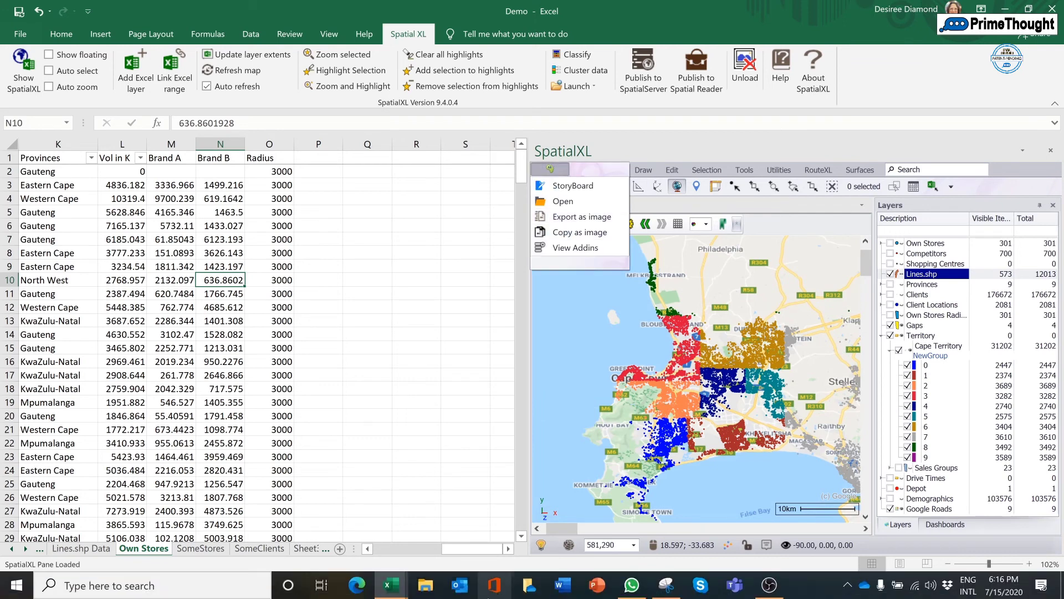
pyautogui.moveTo(394, 594)
pyautogui.click(464, 546)
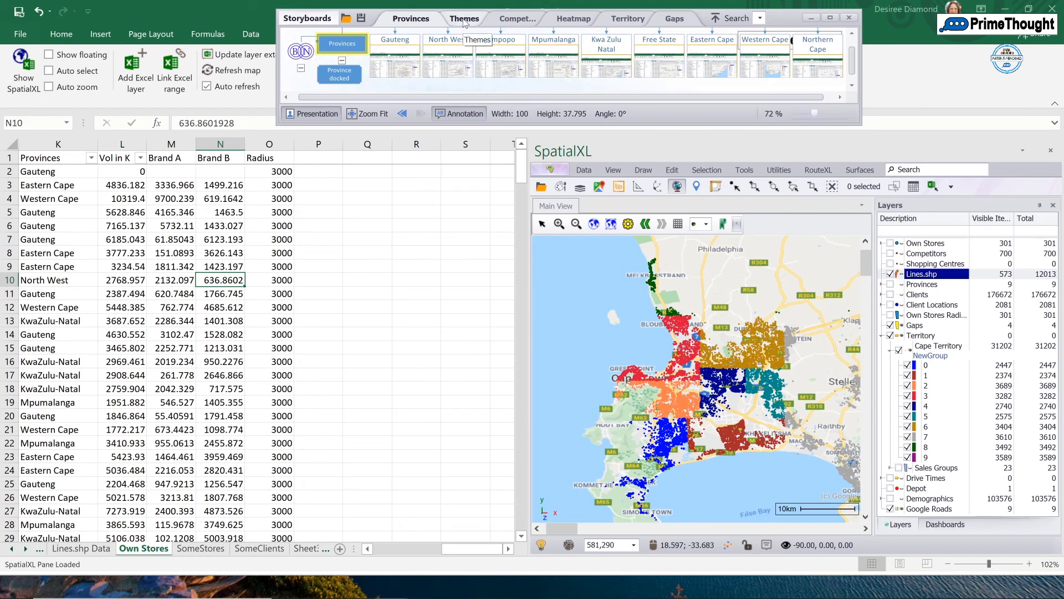
pyautogui.click(464, 20)
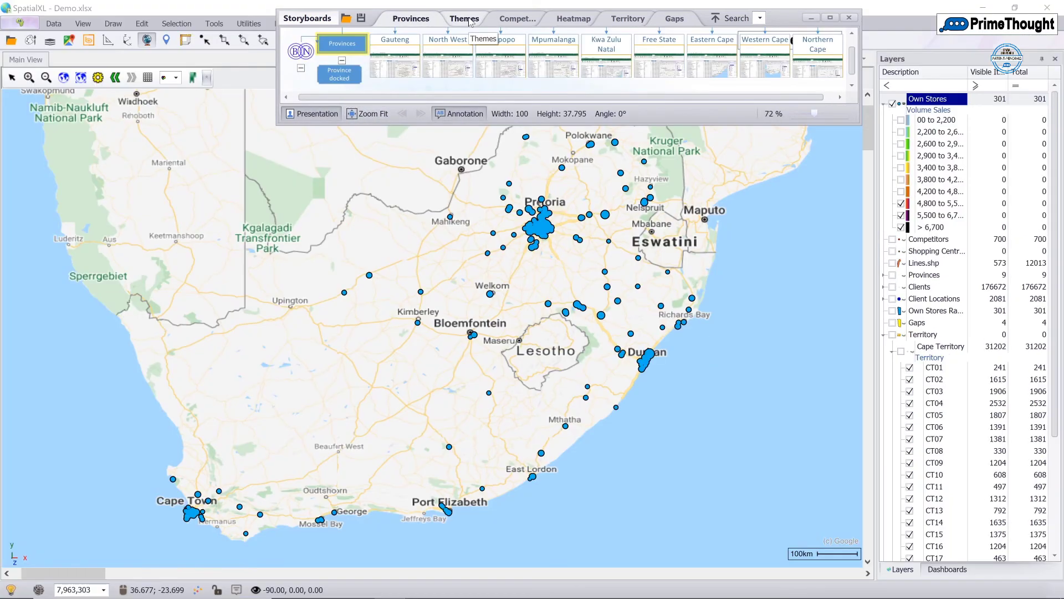
pyautogui.click(469, 20)
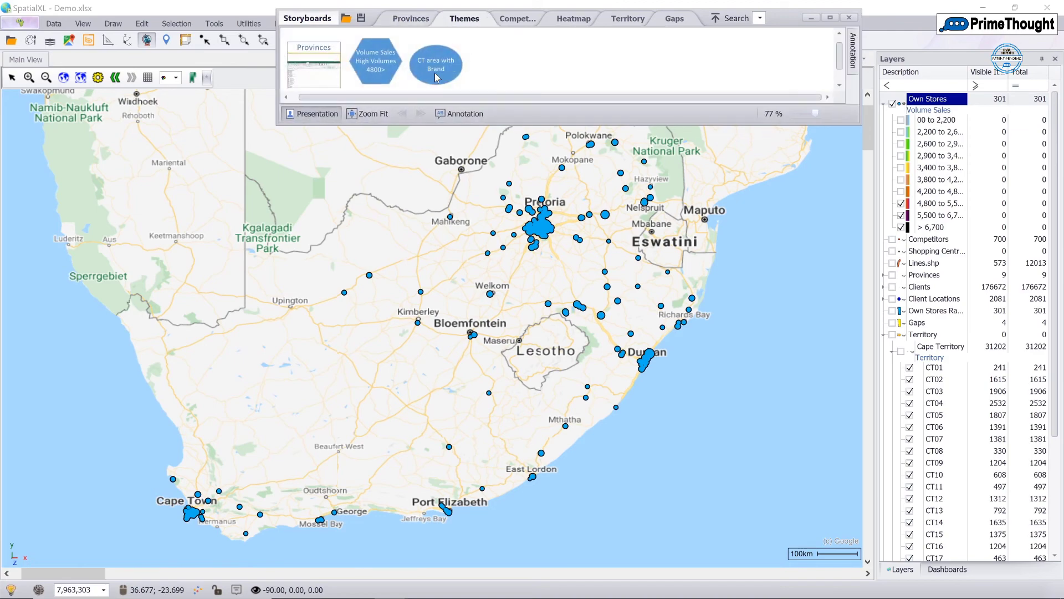
# Show the CT area with Brand scene on the map, followed by the CofJ Competitors scene from the competitors storyboard.
pyautogui.click(435, 73)
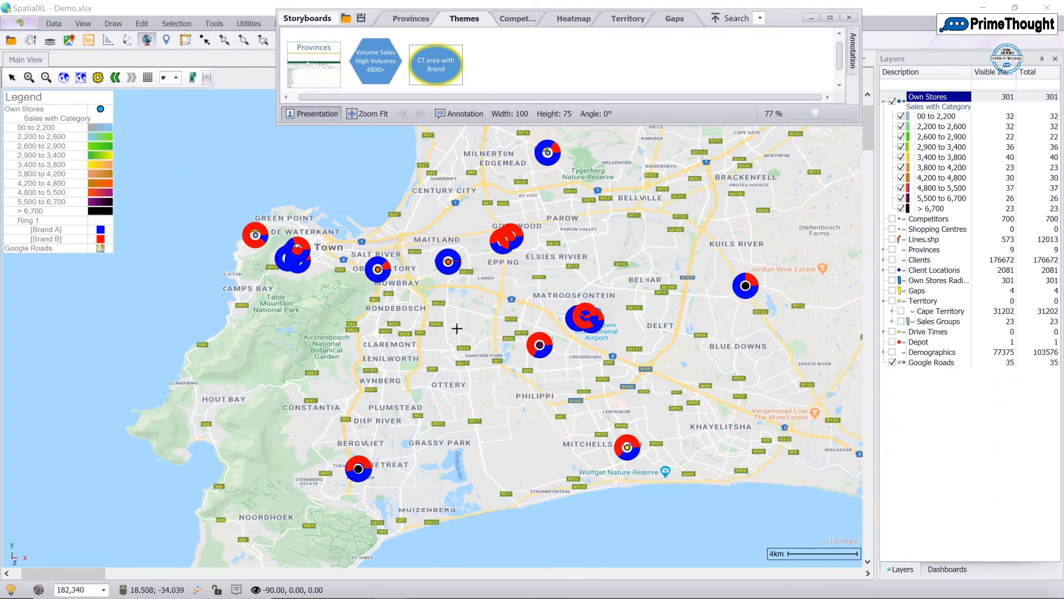
pyautogui.click(513, 21)
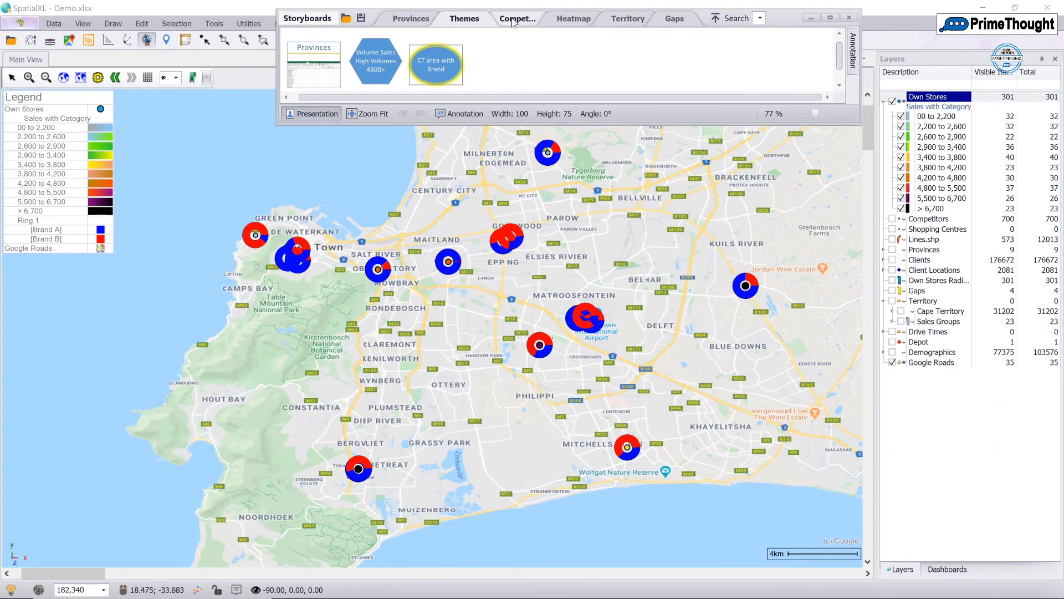
pyautogui.click(378, 118)
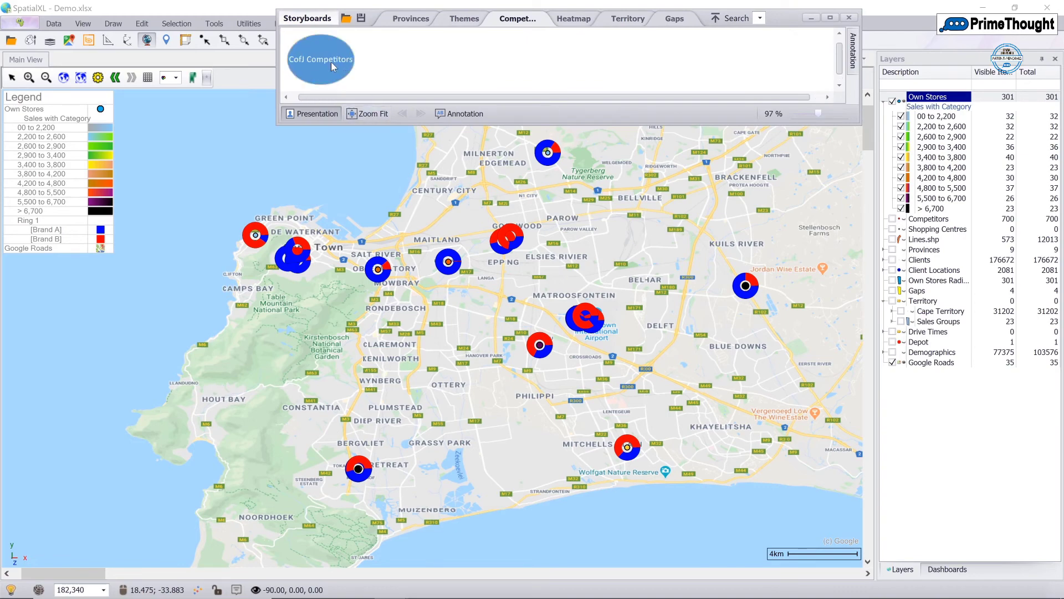
pyautogui.click(331, 61)
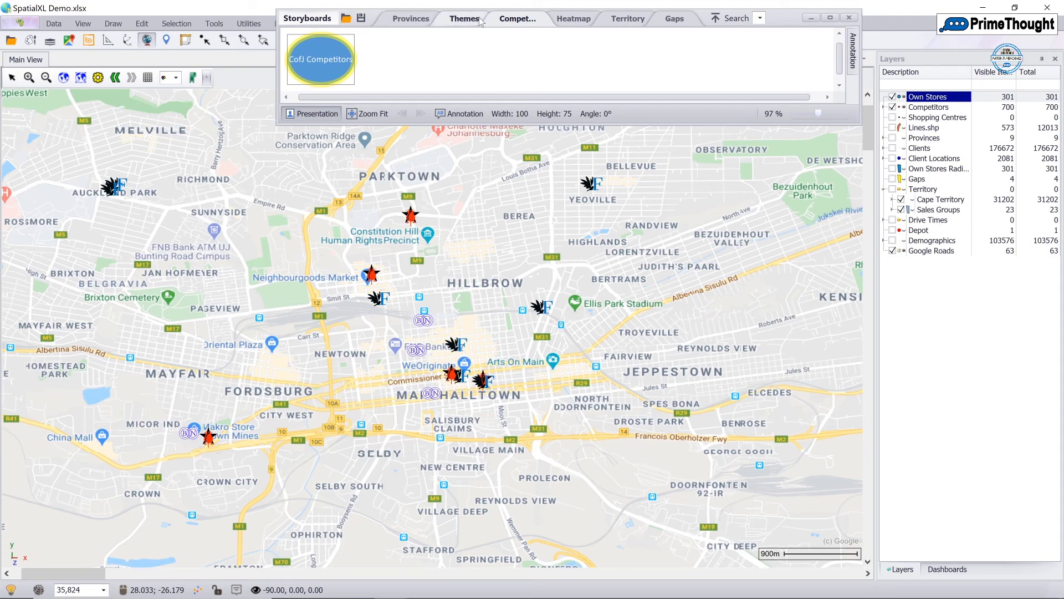
# Open the Heatmap storyboard and show its GP scene followed by its LP scene on the map.
pyautogui.click(565, 24)
pyautogui.click(564, 24)
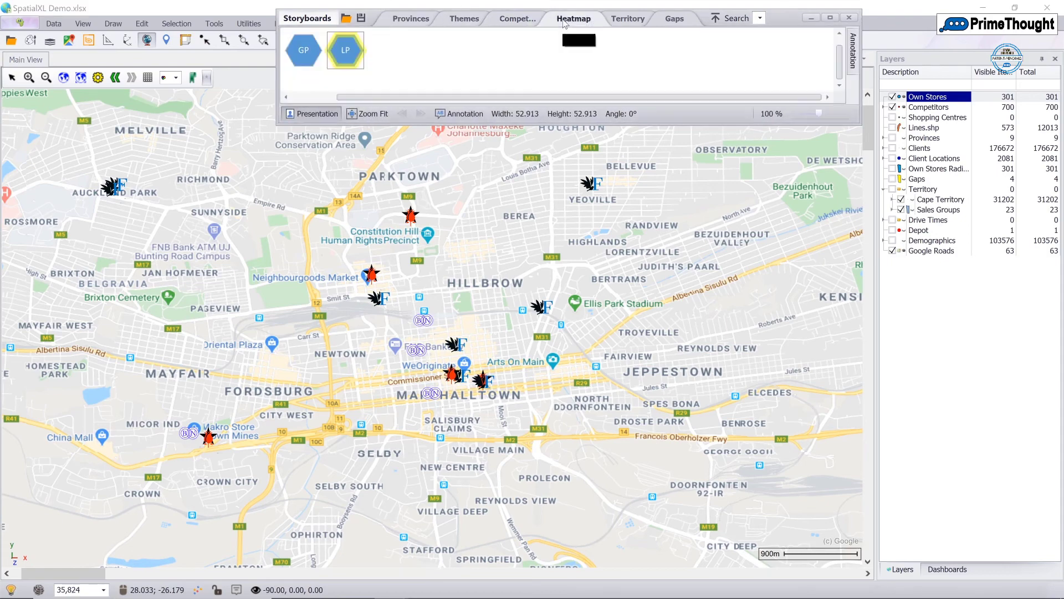
pyautogui.click(306, 55)
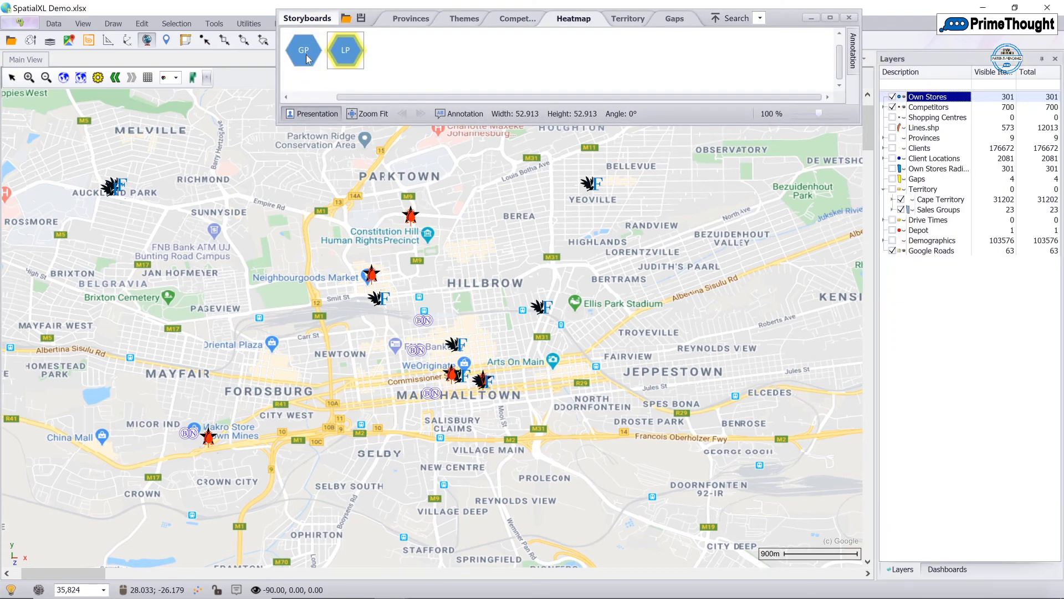
pyautogui.click(306, 55)
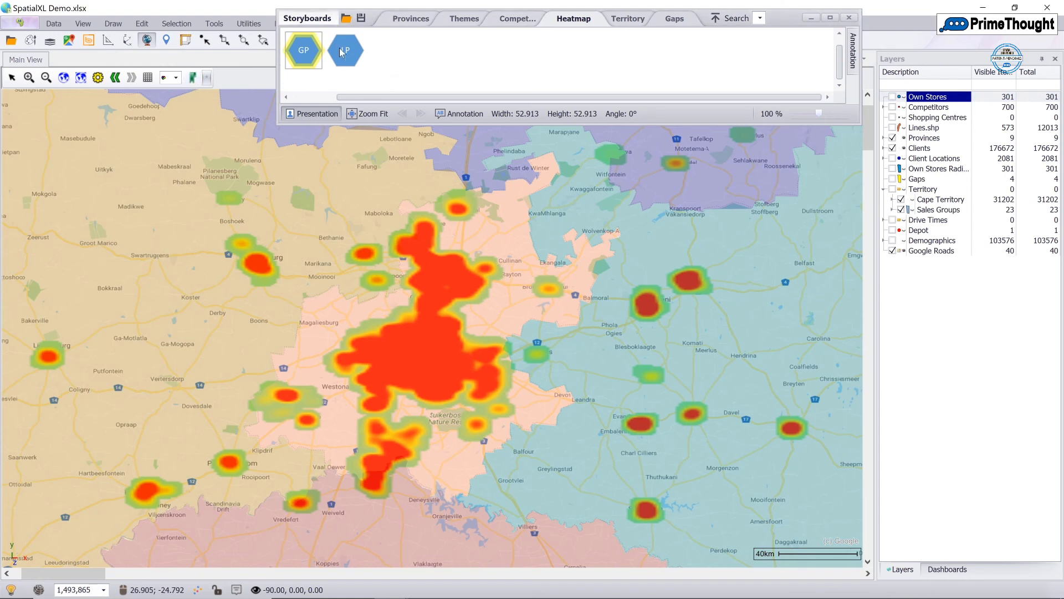
pyautogui.click(339, 48)
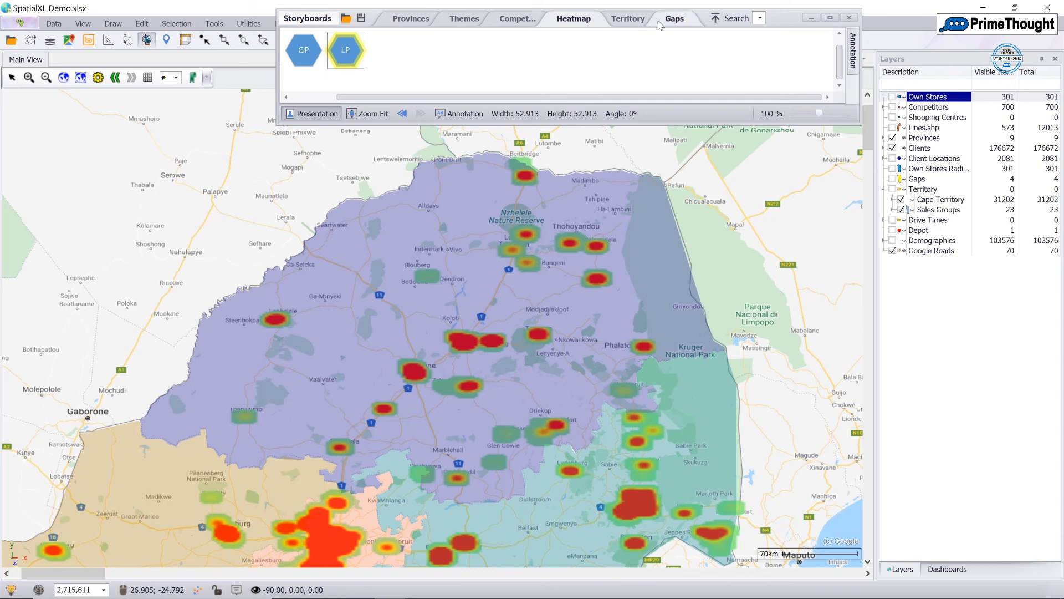
# Open the Gaps storyboard, fit all its scenes in view and show Initial analysis followed by Gaps General.
pyautogui.click(676, 19)
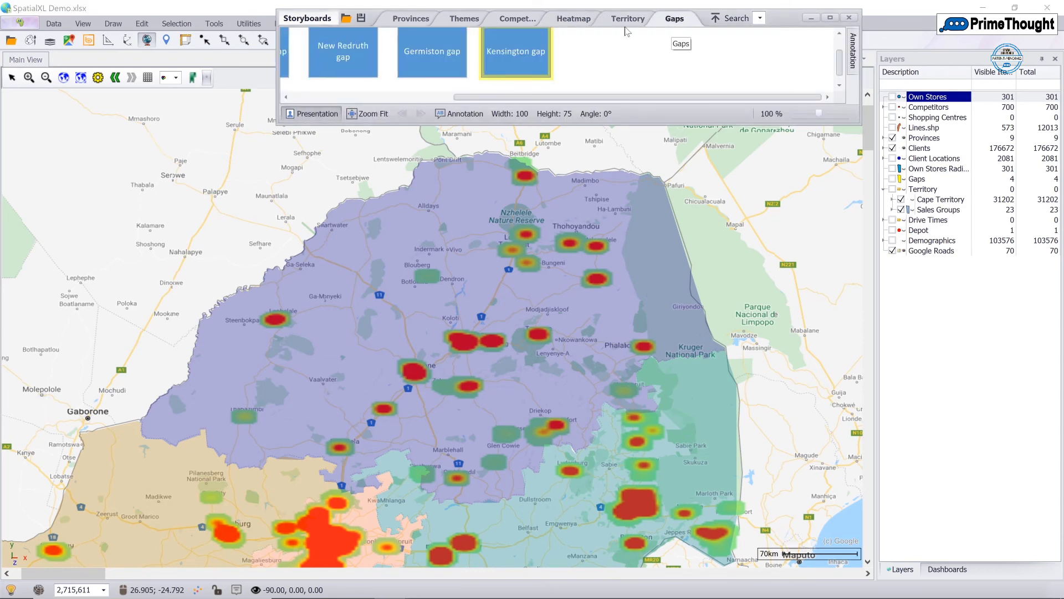
pyautogui.click(366, 114)
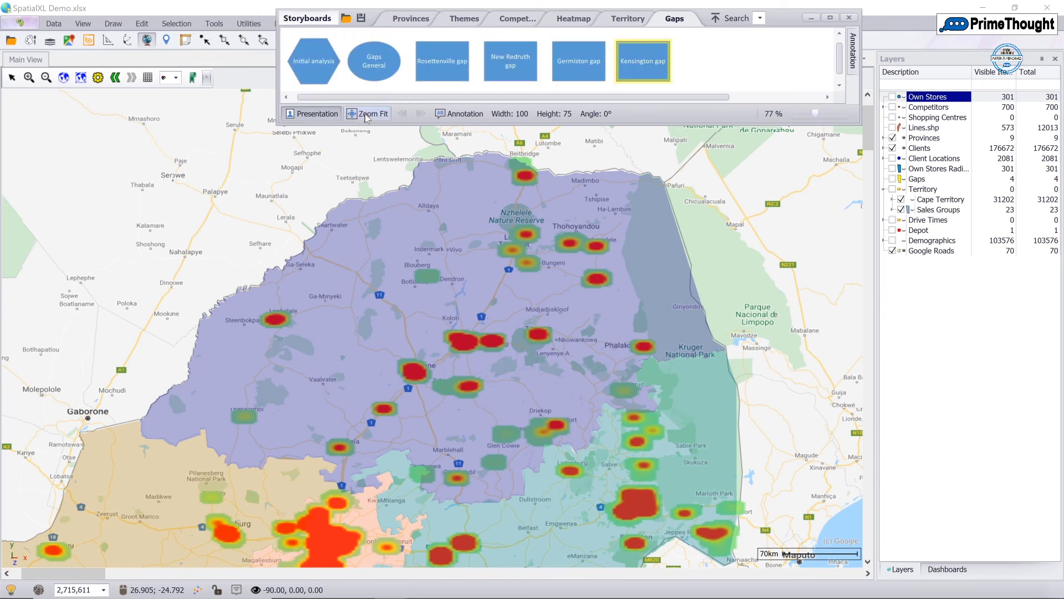
pyautogui.click(327, 63)
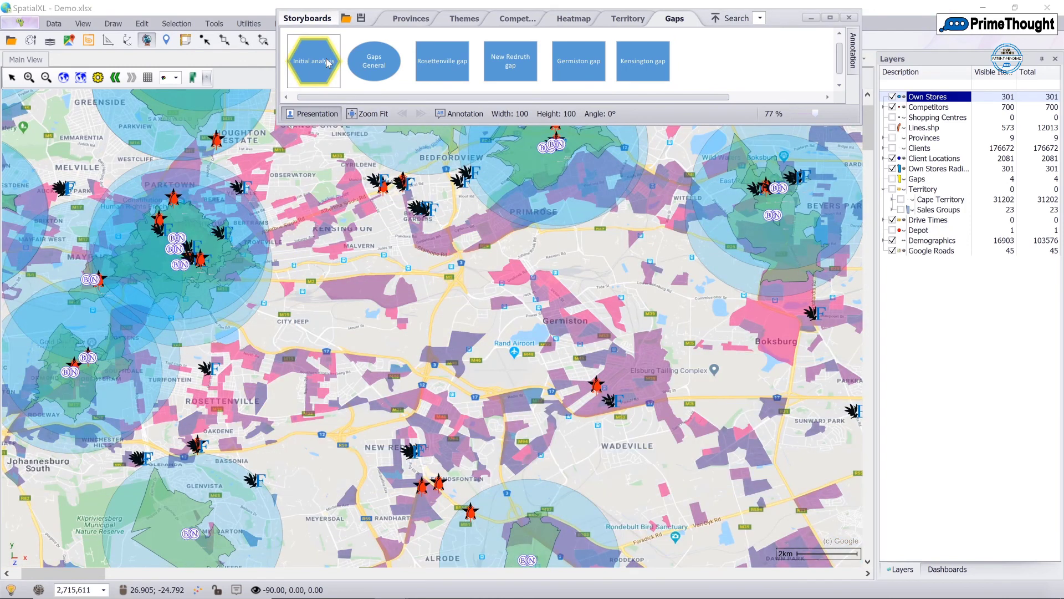
pyautogui.click(375, 56)
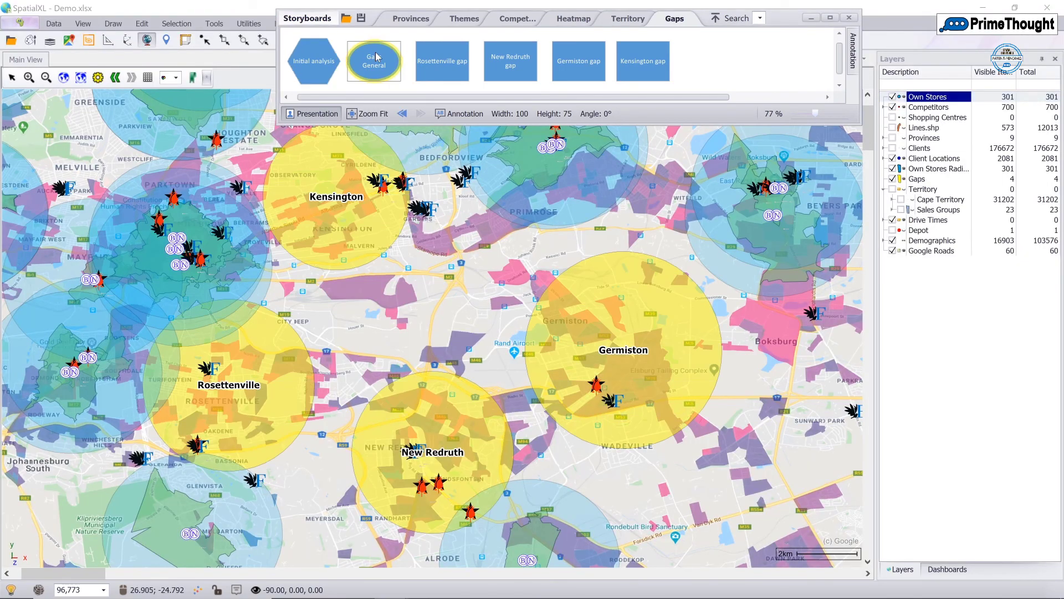
# Show the Rosettenville gap scene and select the Rosettenville gap circle on the map to filter the Gap Dashboard.
pyautogui.click(445, 65)
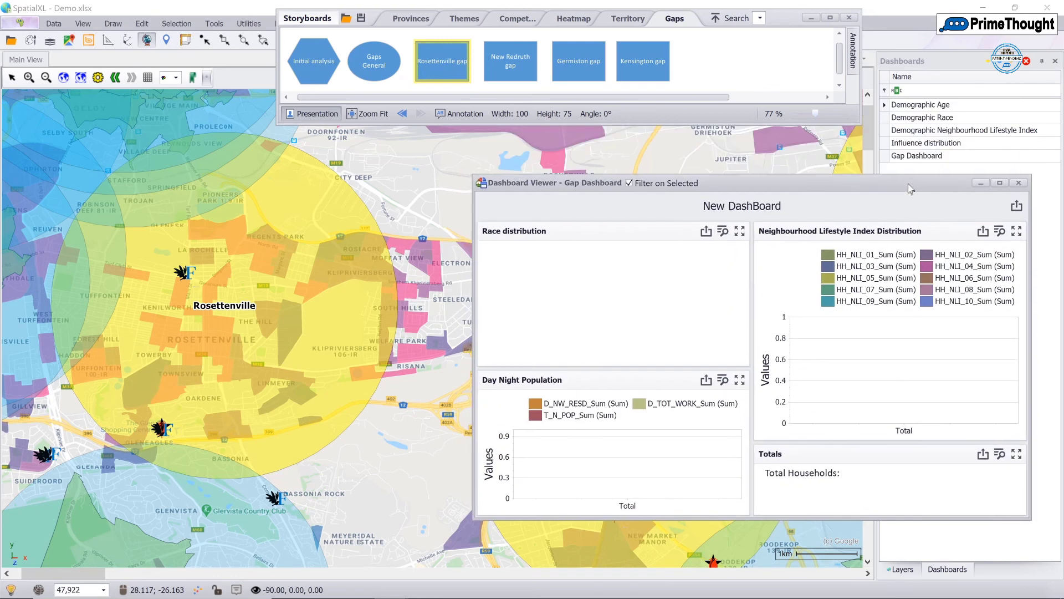
pyautogui.click(205, 40)
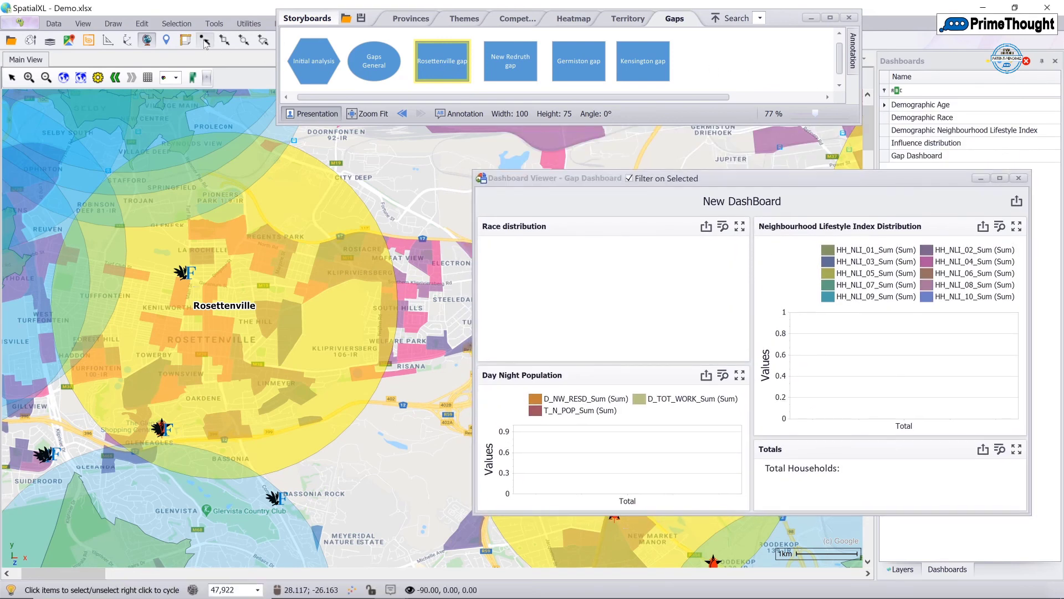
pyautogui.click(244, 169)
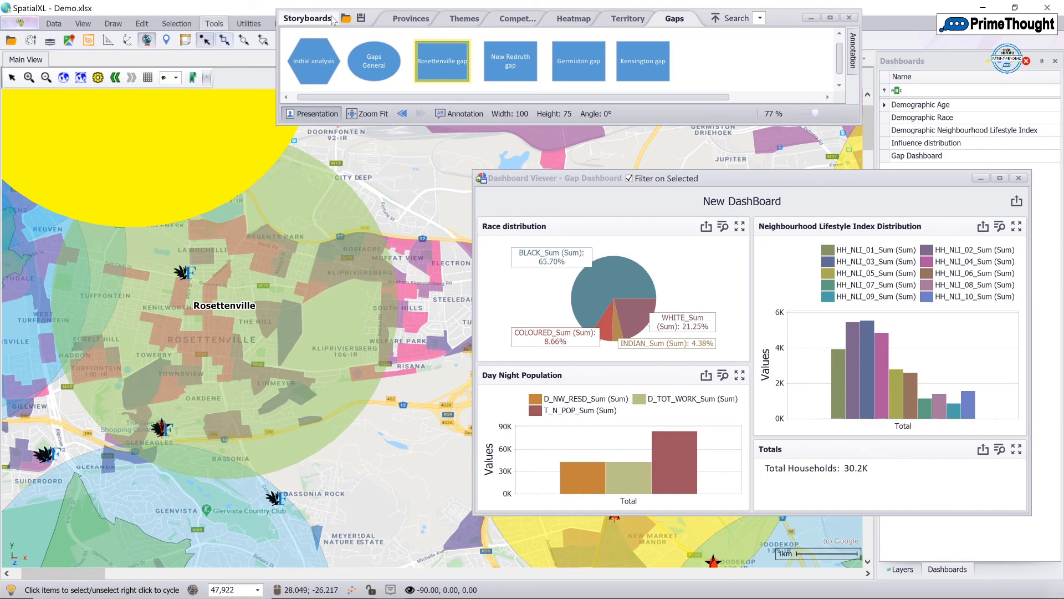
# Show the New Redruth gap scene with its dashboard, and close the Storyboards and Dashboard Viewer windows.
pyautogui.click(513, 71)
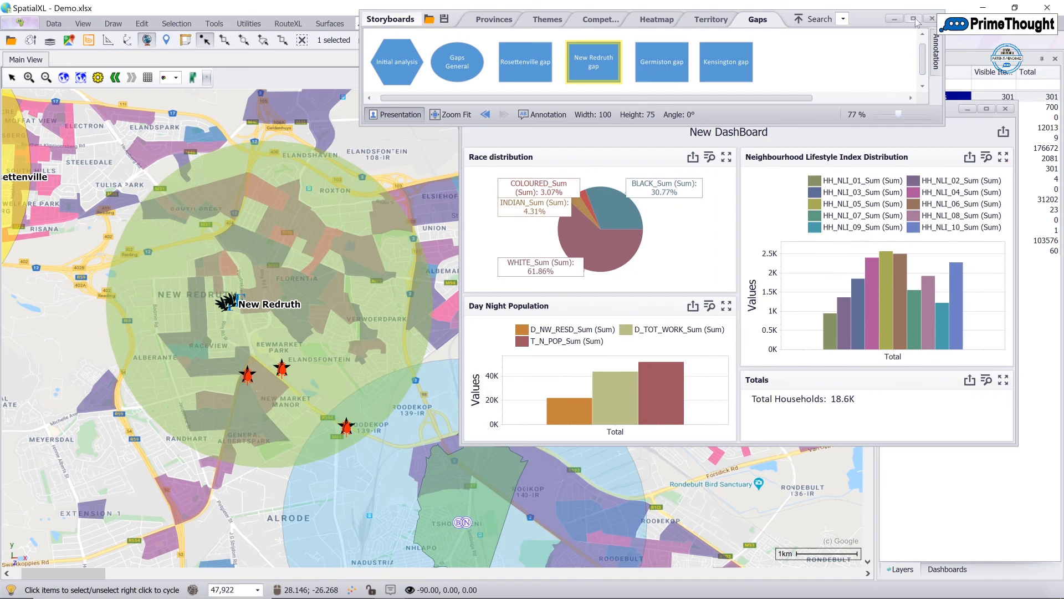
pyautogui.click(931, 19)
pyautogui.click(1007, 109)
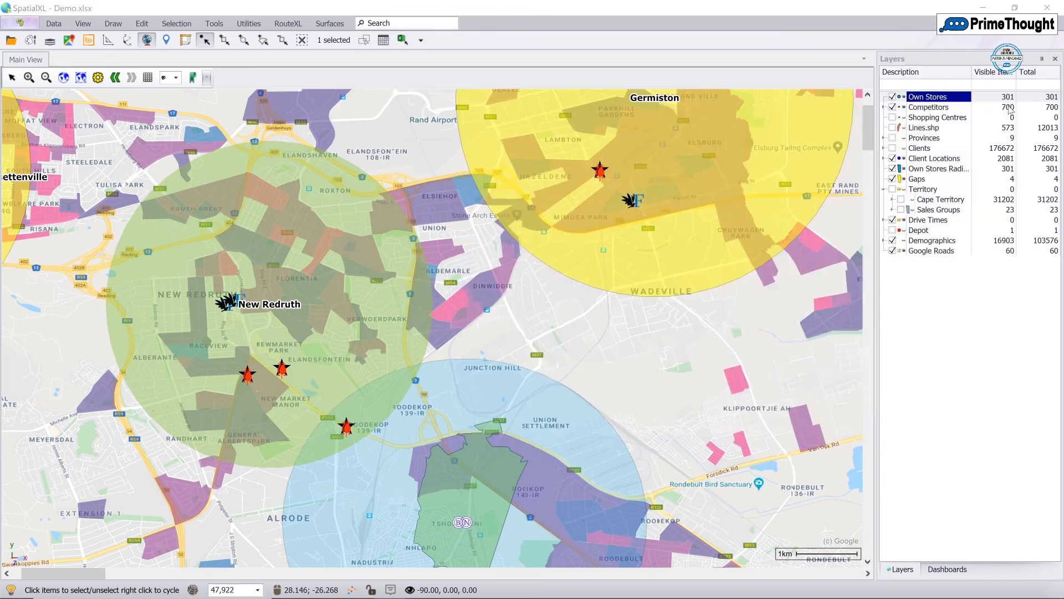
# Bring up the list of dashboards and open Gap Dashboard in the Dashboard Designer.
pyautogui.click(947, 568)
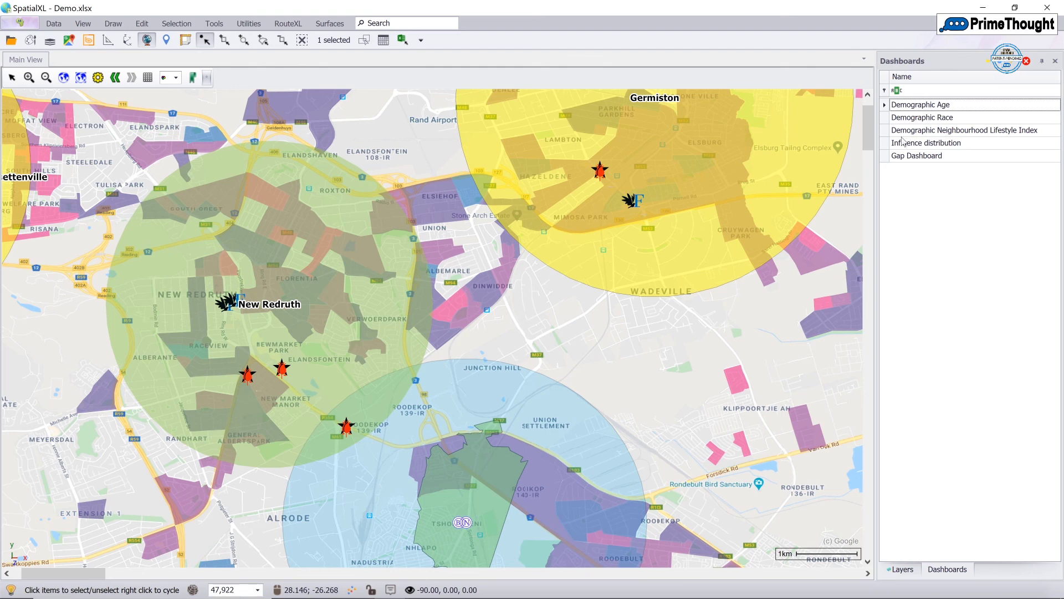
pyautogui.click(889, 145)
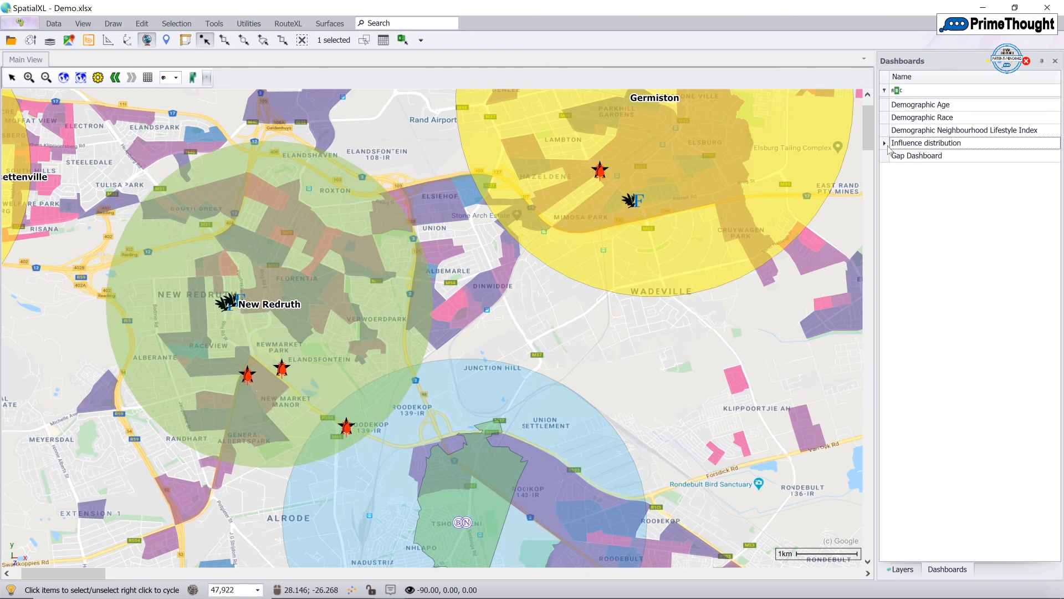
pyautogui.click(888, 157)
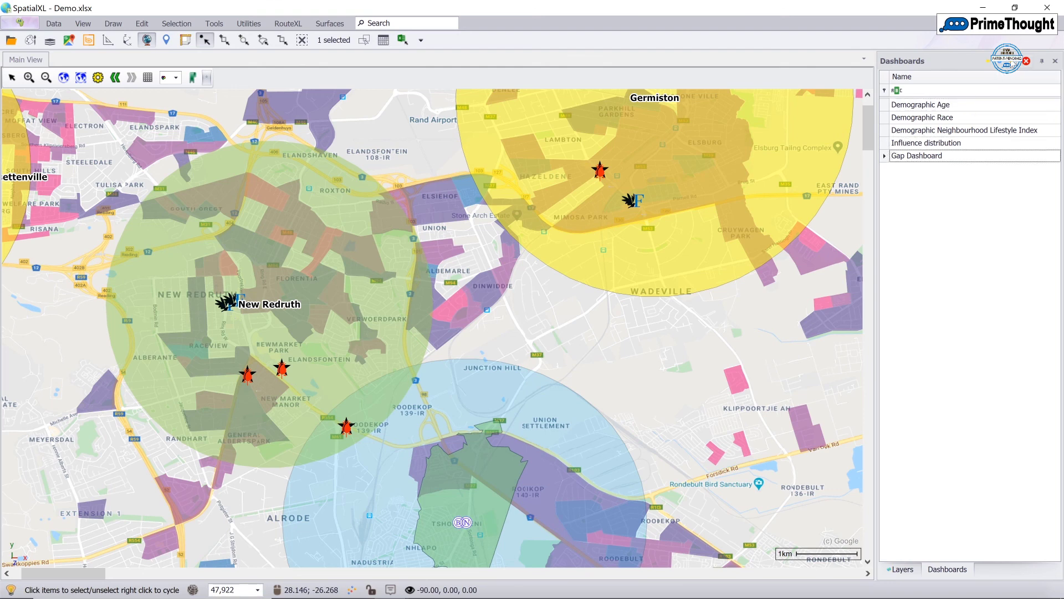
pyautogui.click(1013, 64)
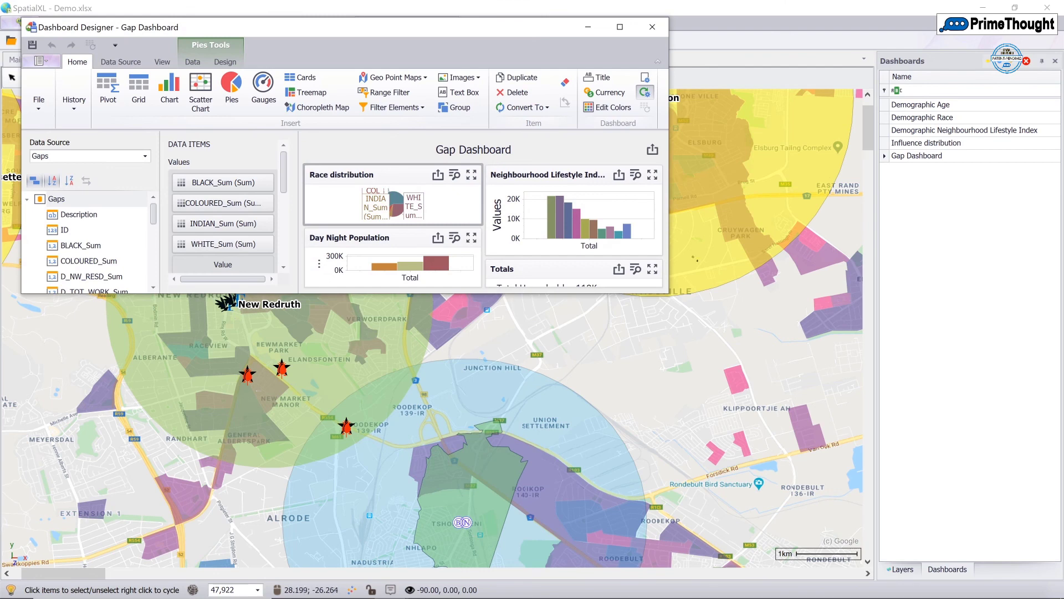
# Enlarge the Dashboard Designer, examine the data items behind the Neighbourhood Lifestyle Index and Day Night Population charts, and close the designer.
pyautogui.moveTo(665, 293); pyautogui.dragTo(840, 447)
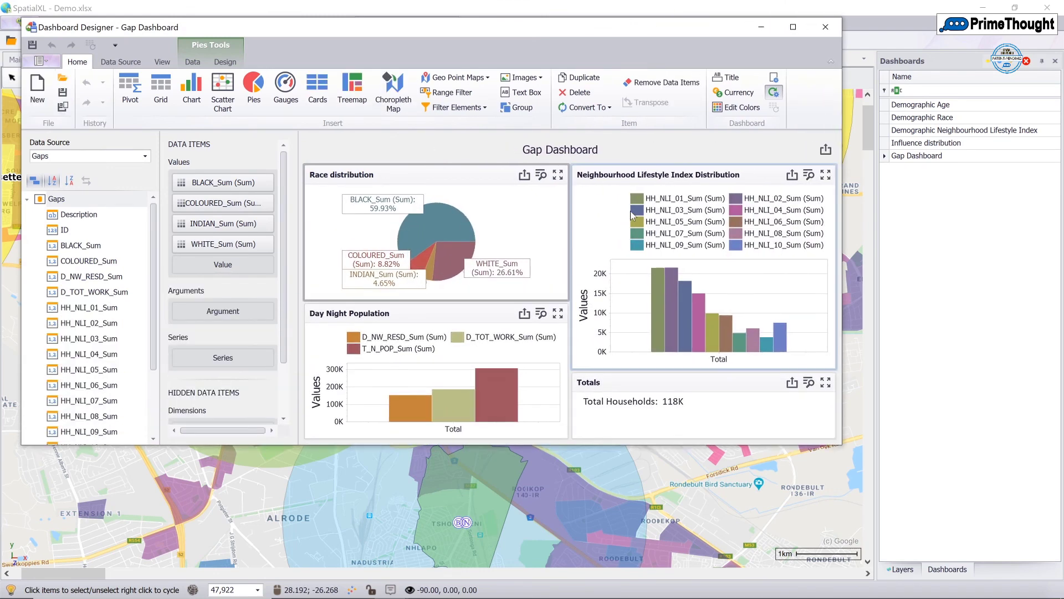
pyautogui.click(620, 193)
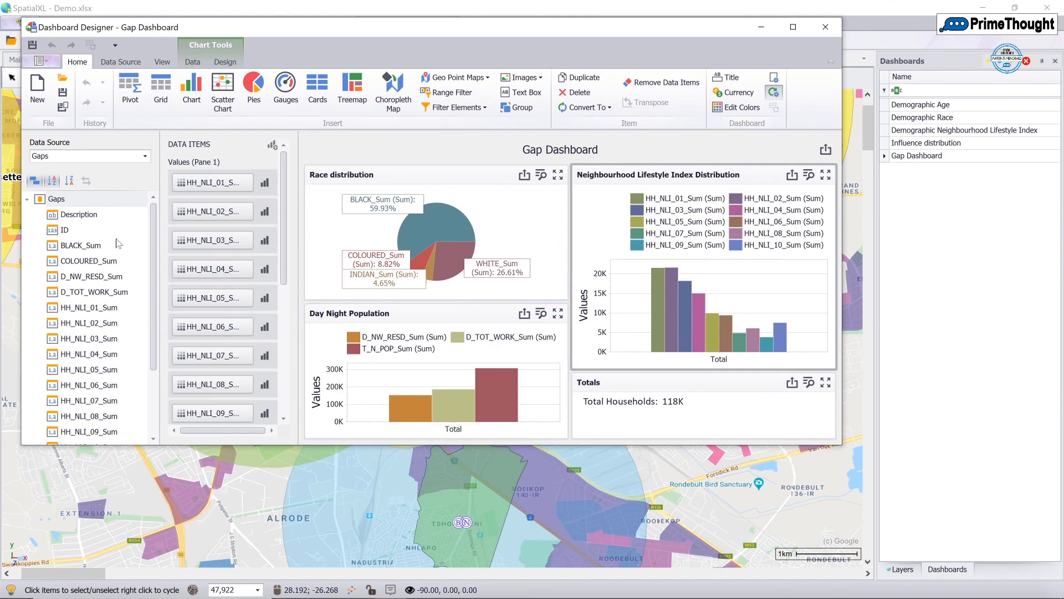
pyautogui.click(443, 336)
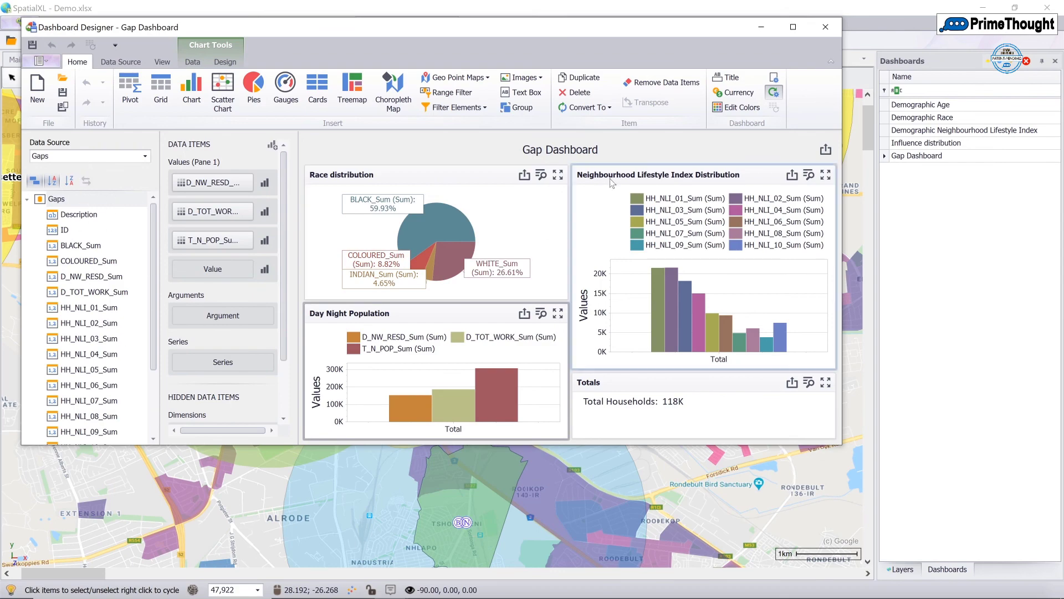
pyautogui.click(830, 34)
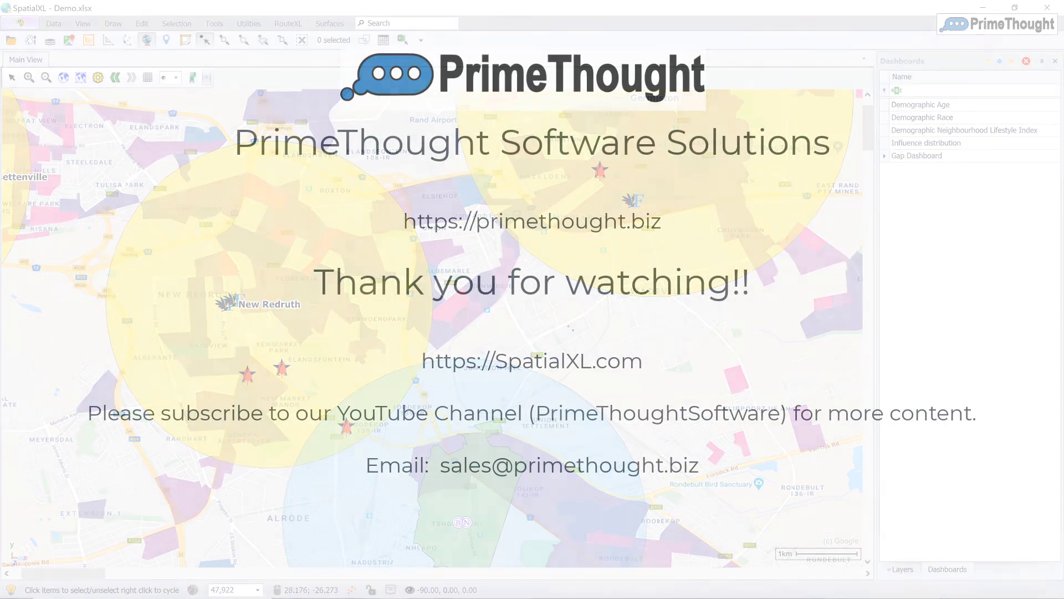